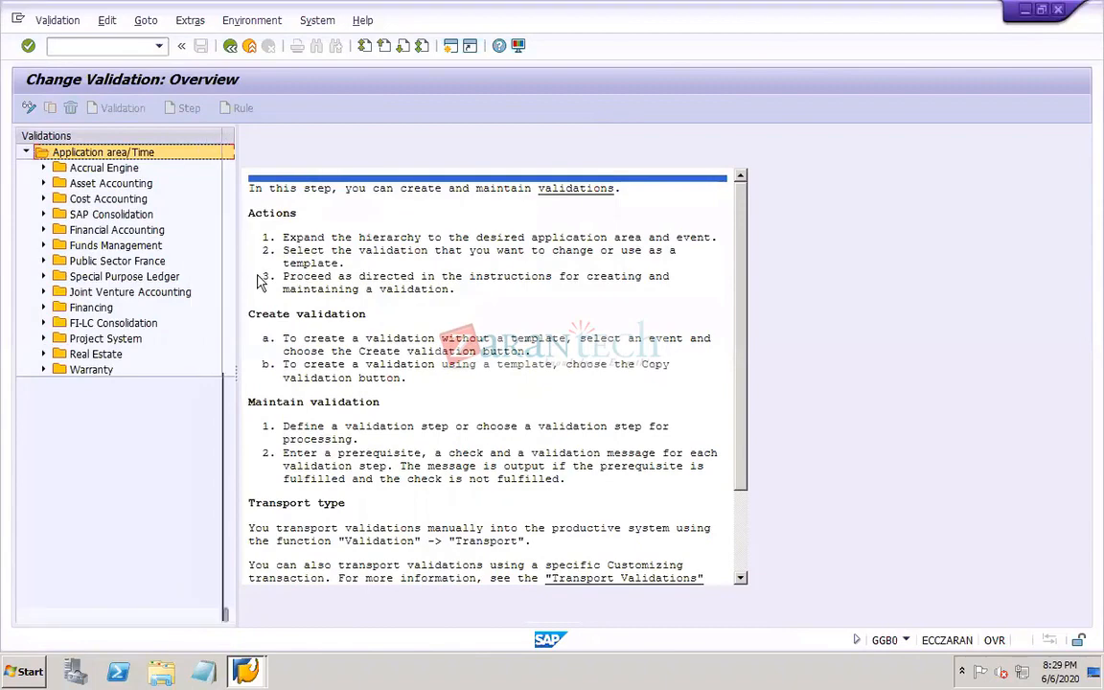
Widen the validation tree pane and its name column
{"action": "left_click_drag", "start_coordinate": [234, 298], "coordinate": [433, 315]}
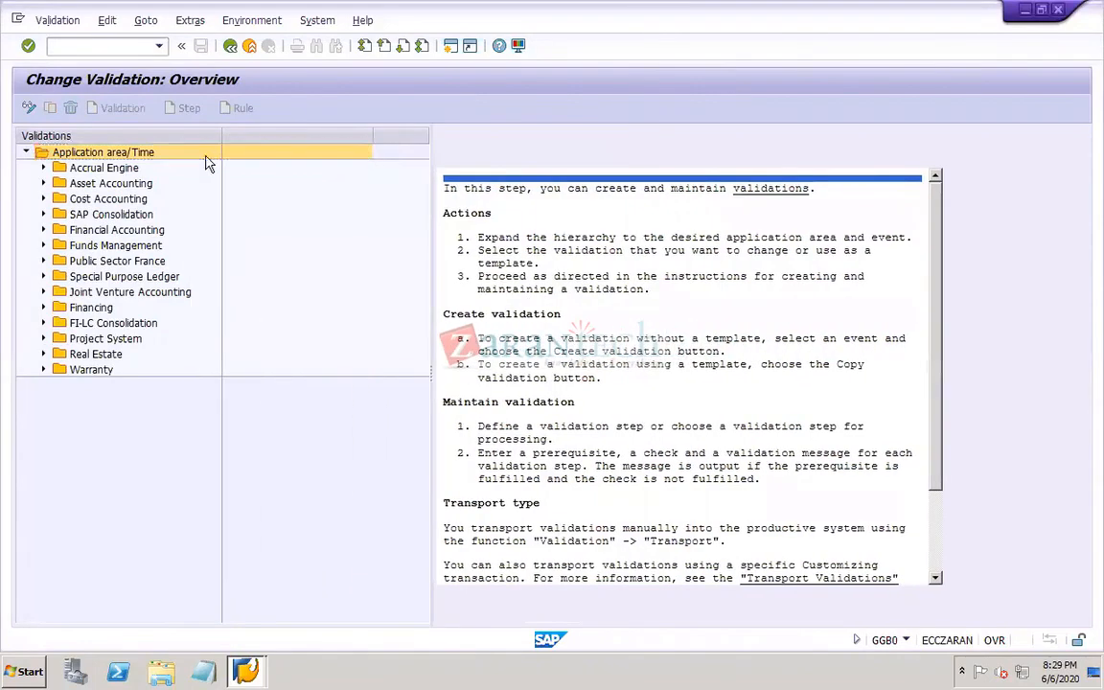
{"action": "left_click_drag", "start_coordinate": [221, 135], "coordinate": [326, 139]}
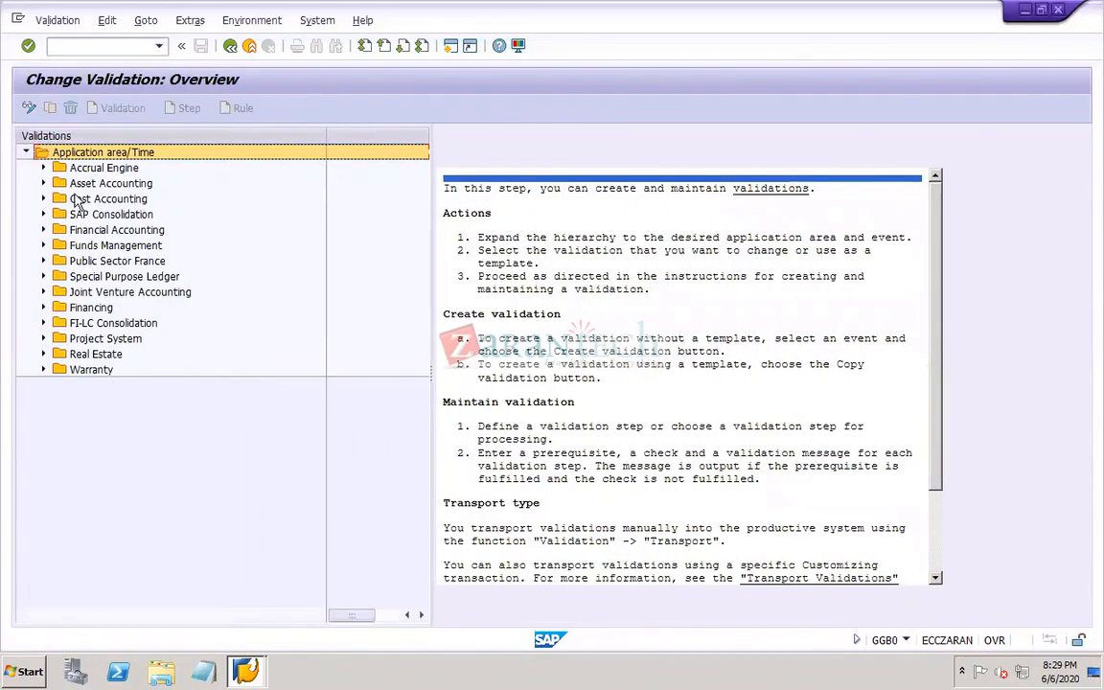
{"action": "mouse_move", "coordinate": [605, 9]}
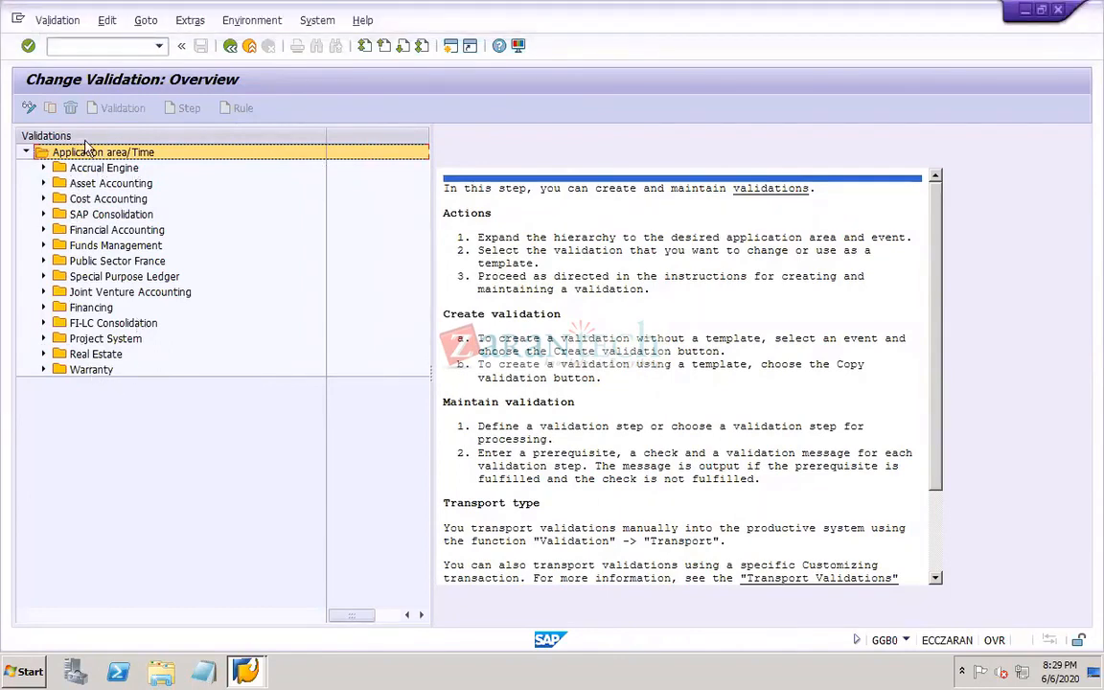
Expand Financial Accounting and select its Document header callup point, with its existing validations expanded
{"action": "left_click", "coordinate": [43, 230]}
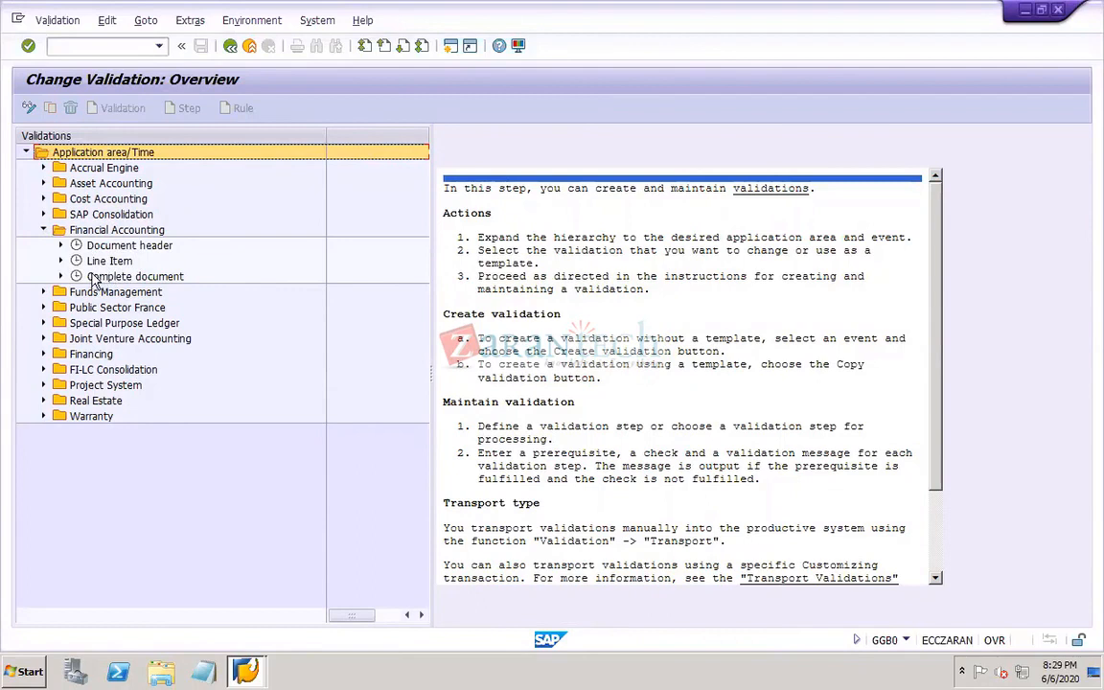
{"action": "mouse_move", "coordinate": [515, 15]}
{"action": "left_click", "coordinate": [63, 246]}
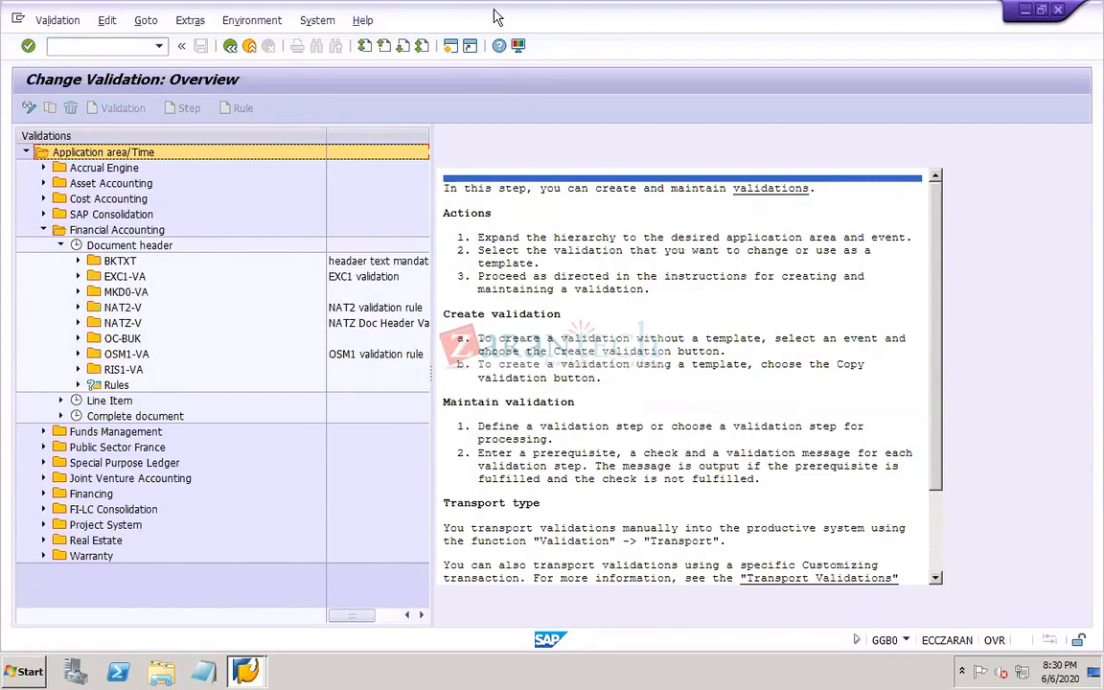
{"action": "mouse_move", "coordinate": [480, 16]}
{"action": "left_click", "coordinate": [121, 247]}
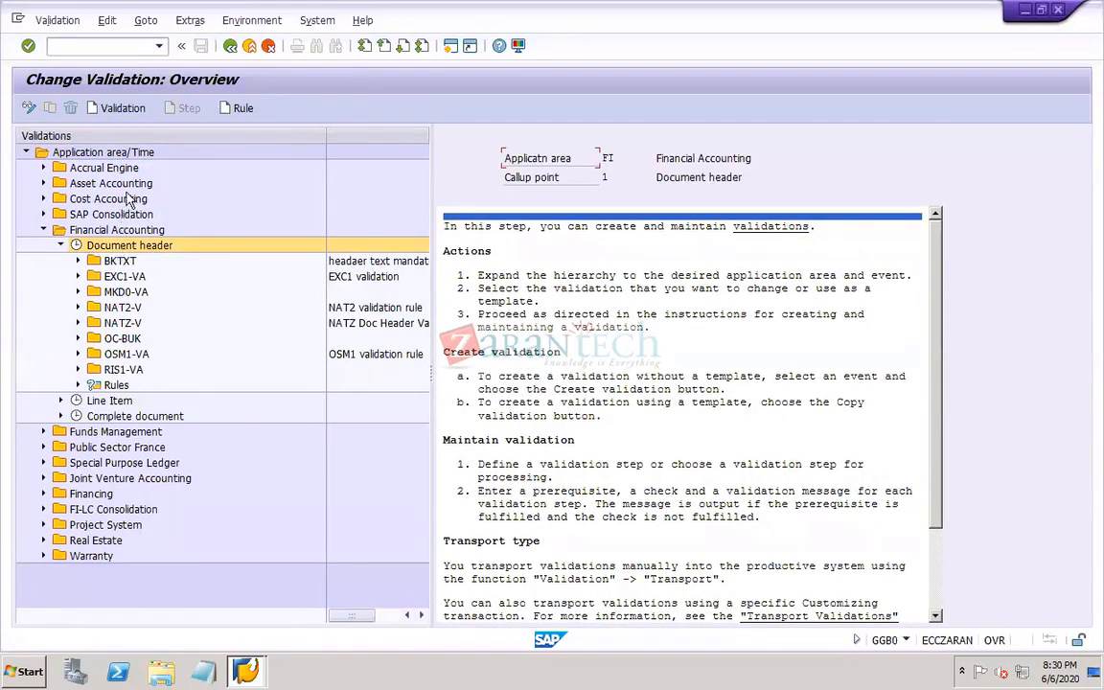
Create a document header validation named DOR1-V with the description "DOR1 validation rule" and save it
{"action": "left_click", "coordinate": [121, 108]}
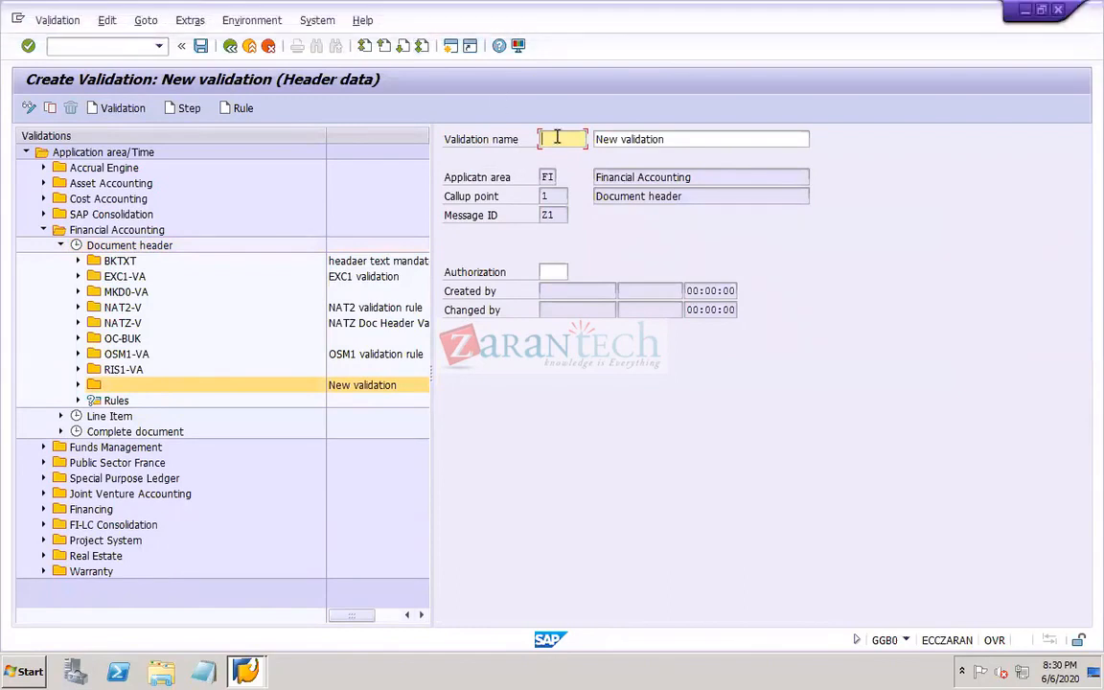
{"action": "type", "text": "DOB"}
{"action": "key", "text": "Tab"}
{"action": "type", "text": "DOR1 "}
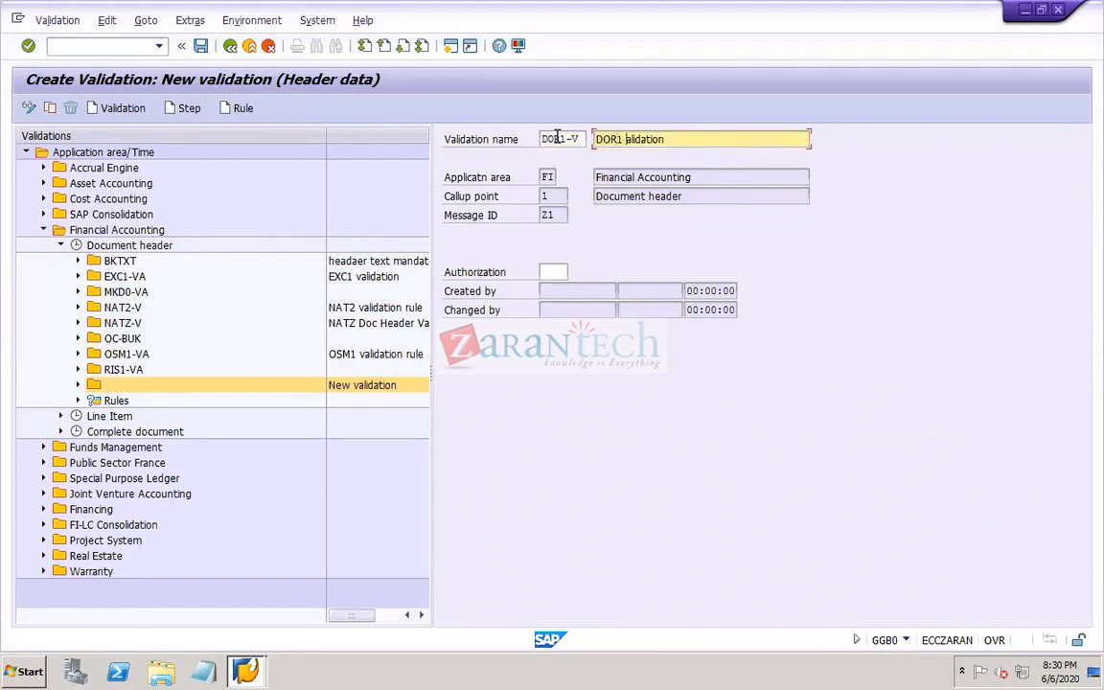
{"action": "type", "text": "validation rule"}
{"action": "left_click", "coordinate": [202, 48]}
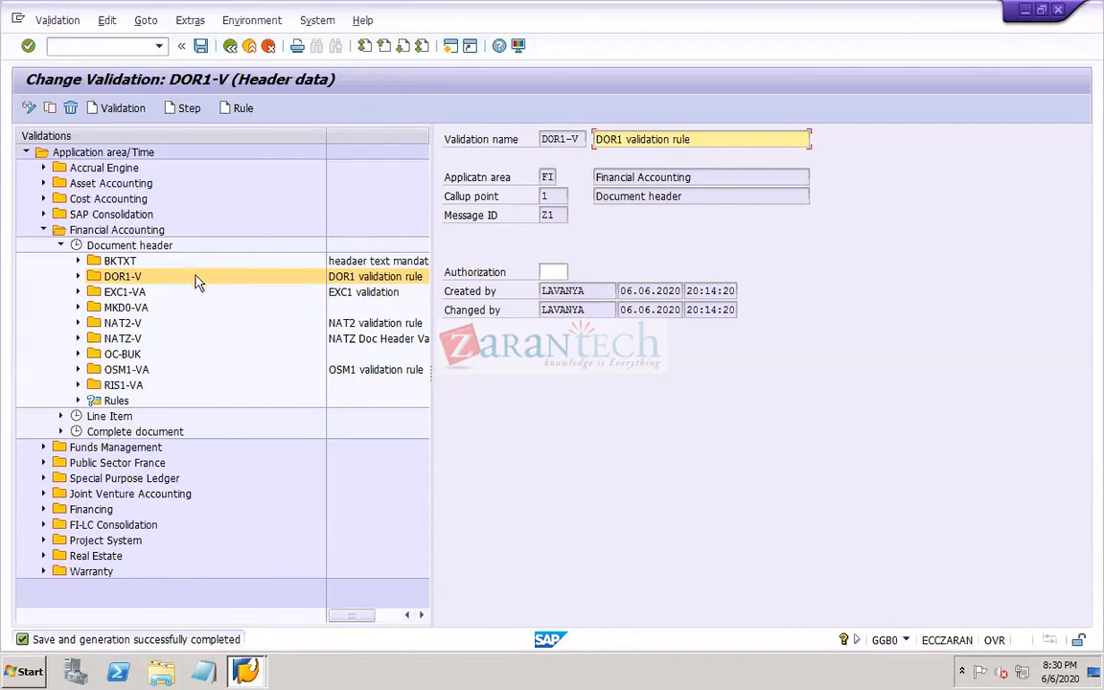
Add a step to validation DOR1-V with the description "DOR1 GL doc doc header text"
{"action": "left_click", "coordinate": [79, 276]}
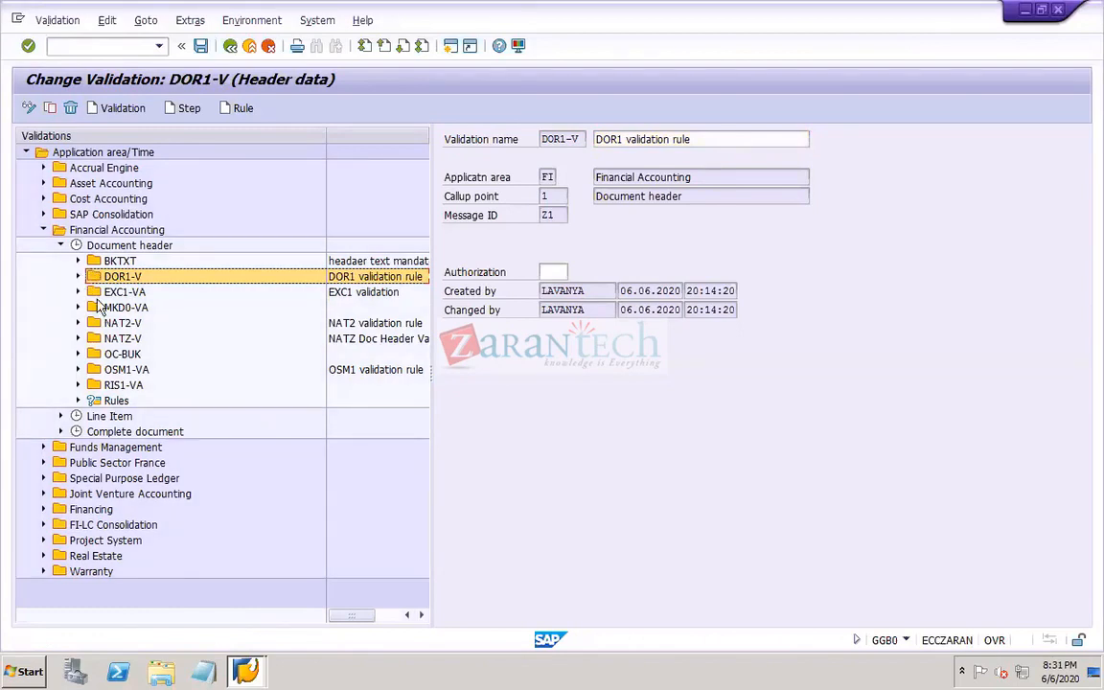
{"action": "left_click", "coordinate": [78, 277]}
{"action": "left_click", "coordinate": [187, 109]}
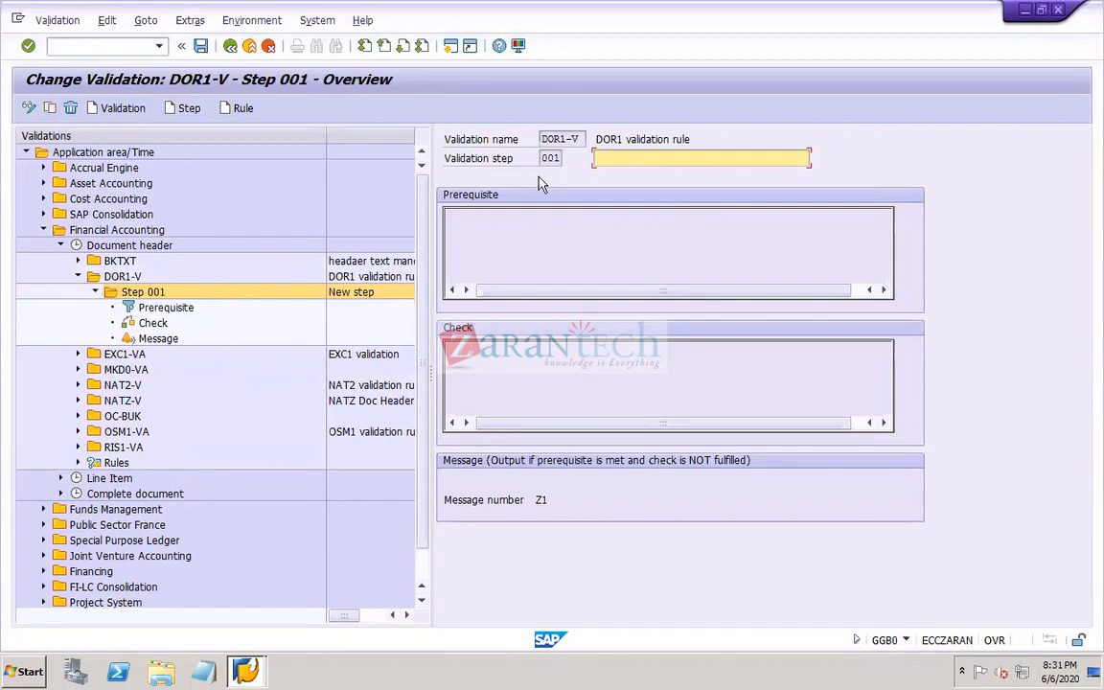
{"action": "left_click", "coordinate": [616, 160]}
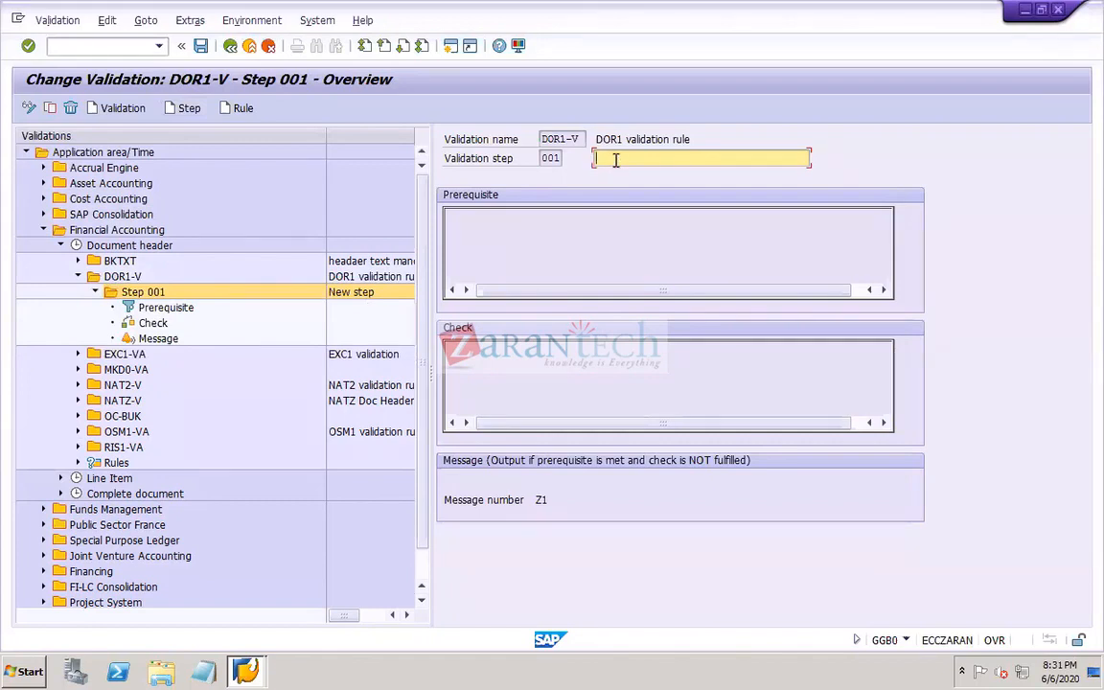
{"action": "type", "text": "DOR1"}
{"action": "type", "text": "GL doc doc header text"}
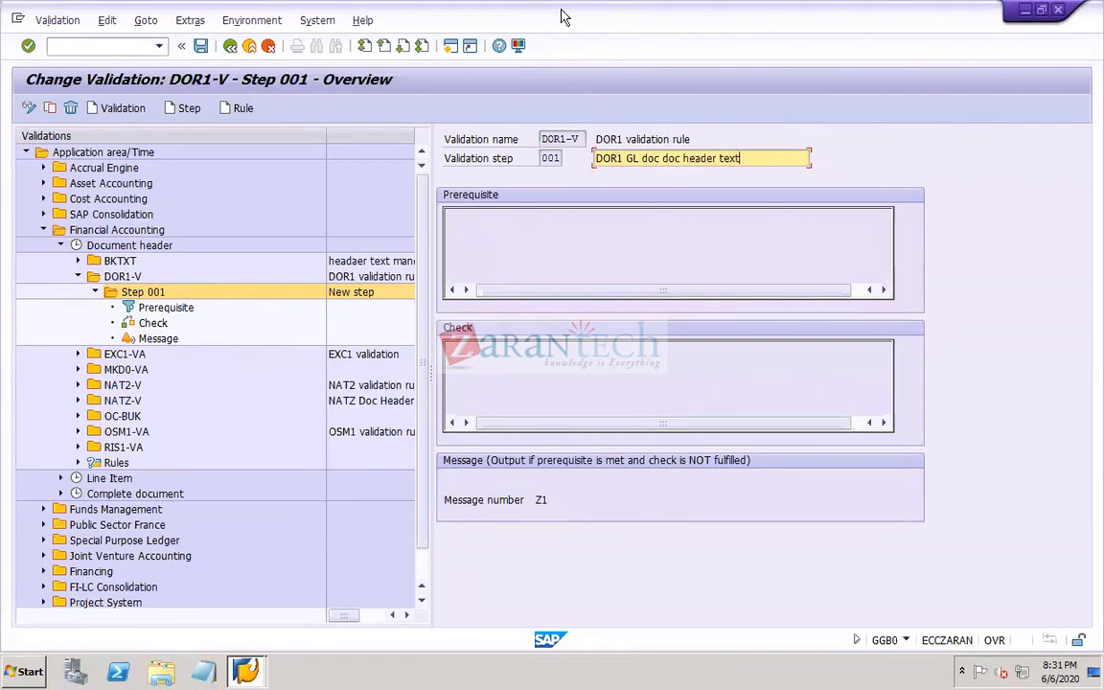
Correct the validation step's description to "DOR1 GL doc - doc header text" and save the validation
{"action": "left_click", "coordinate": [663, 161]}
{"action": "type", "text": "- "}
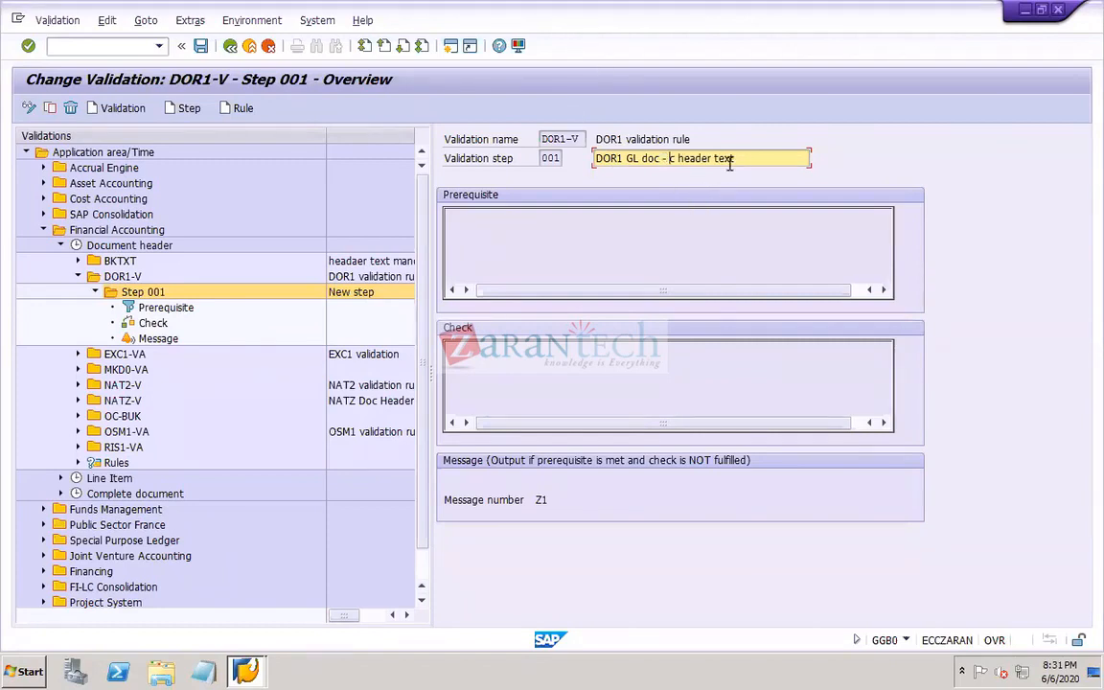
{"action": "type", "text": "doc"}
{"action": "key", "text": "Delete"}
{"action": "key", "text": "Delete"}
{"action": "type", "text": "header te"}
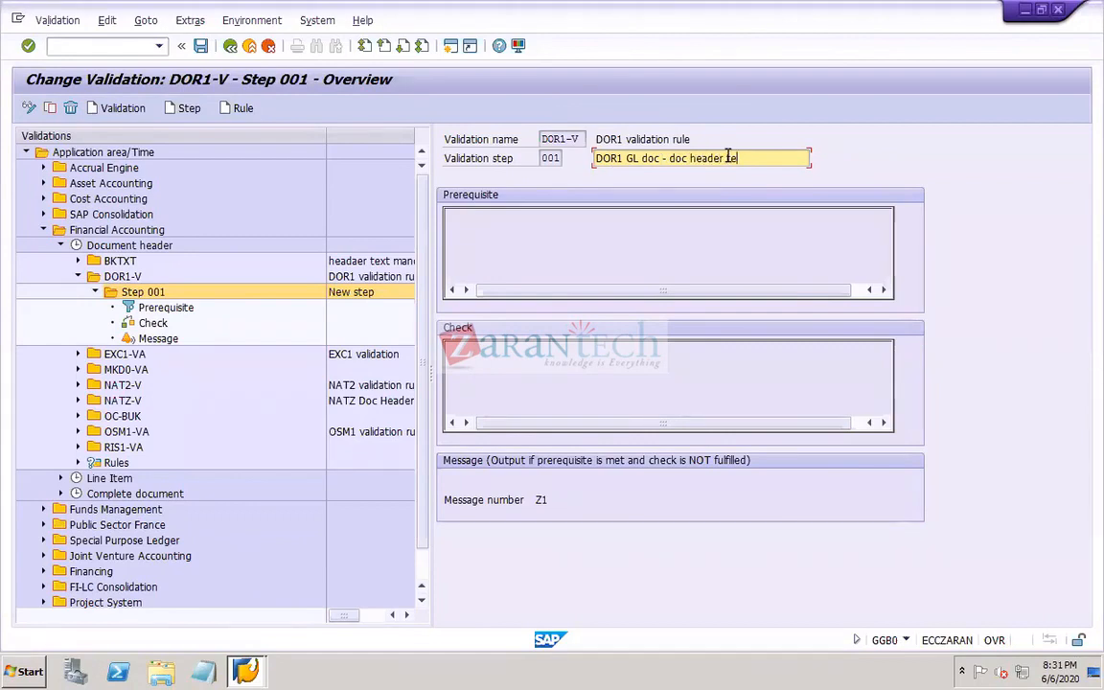
{"action": "type", "text": "xt"}
{"action": "left_click", "coordinate": [200, 45]}
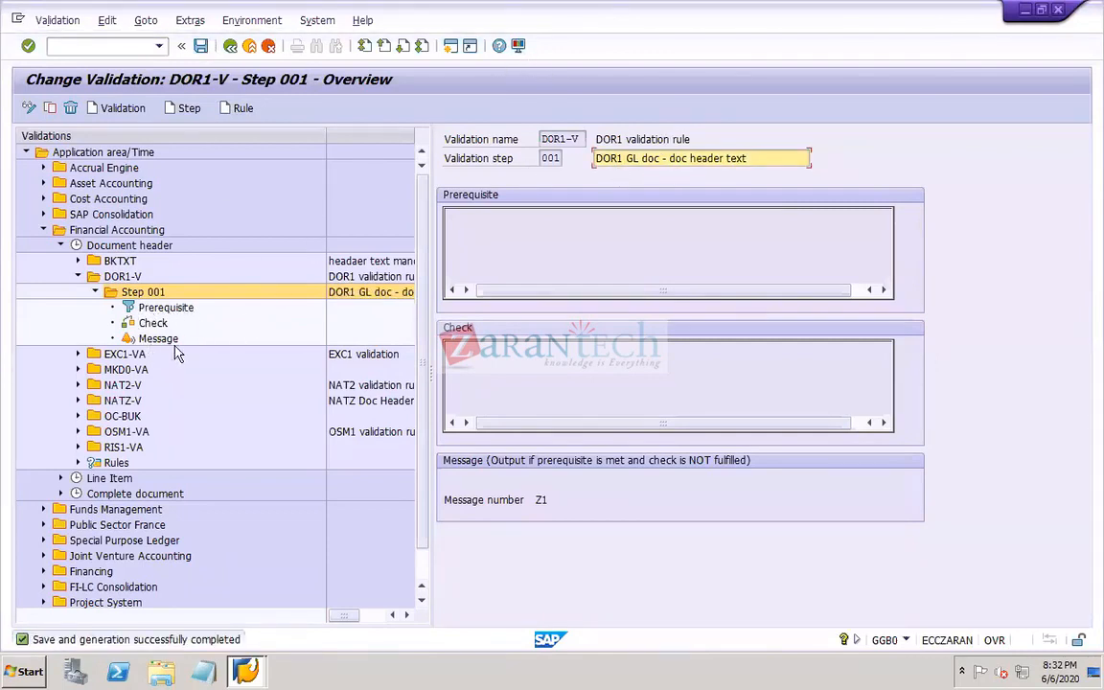
Open the prerequisite of Step 001 and insert the Document Type field from the Accounting Document Header structure
{"action": "double_click", "coordinate": [158, 316]}
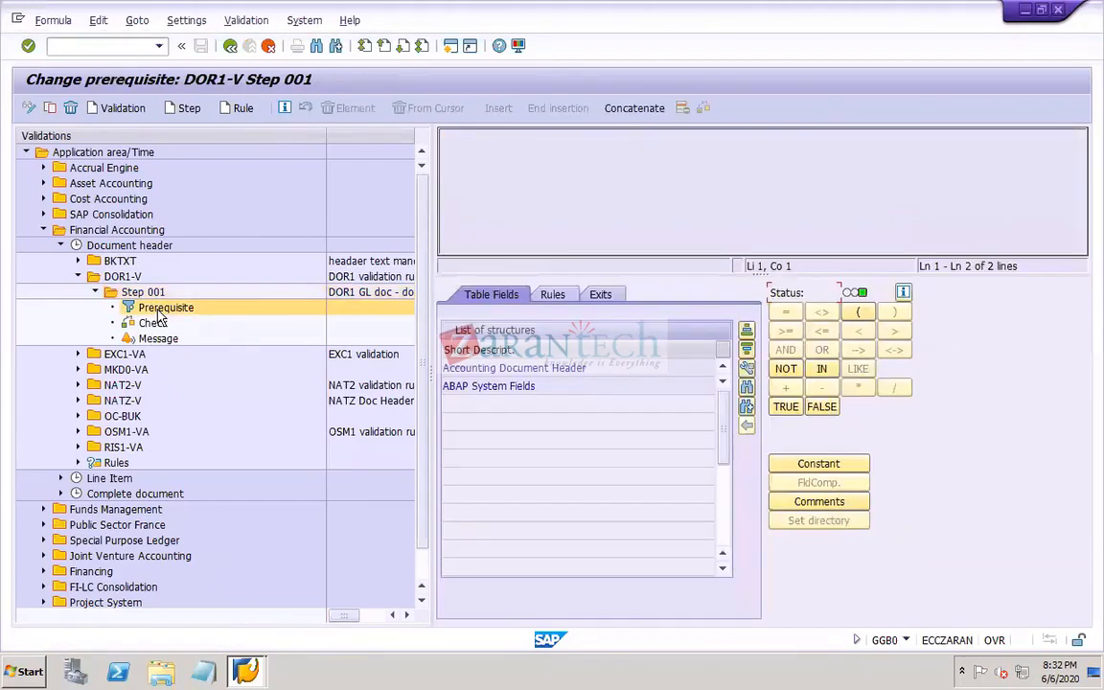
{"action": "mouse_move", "coordinate": [476, 9]}
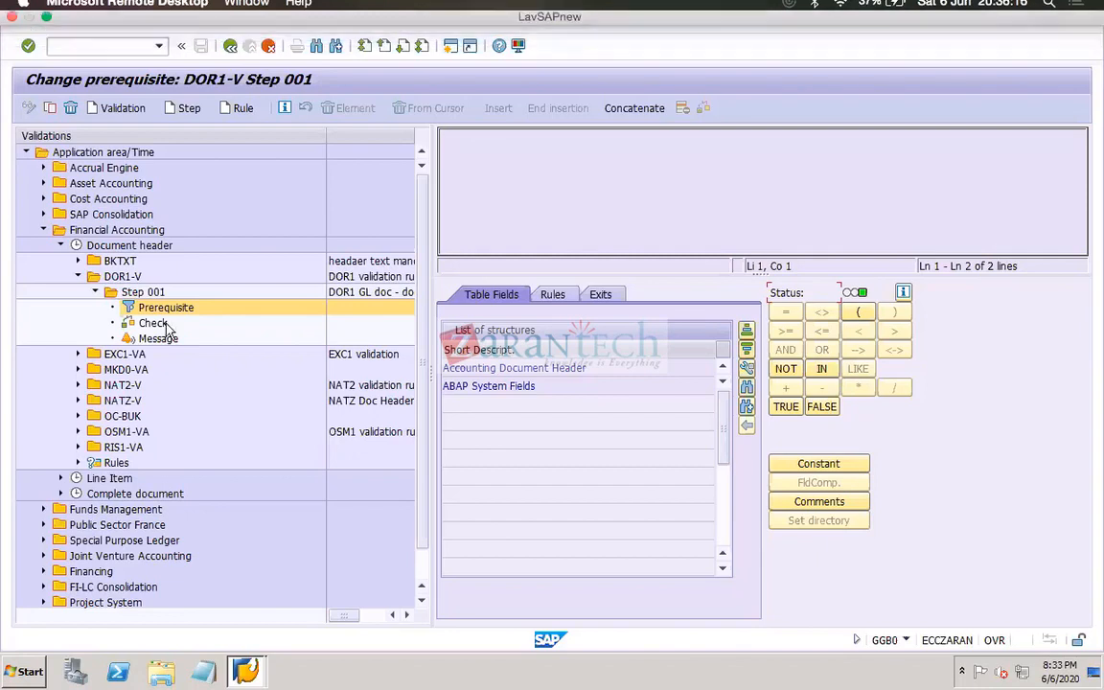
{"action": "left_click", "coordinate": [159, 310]}
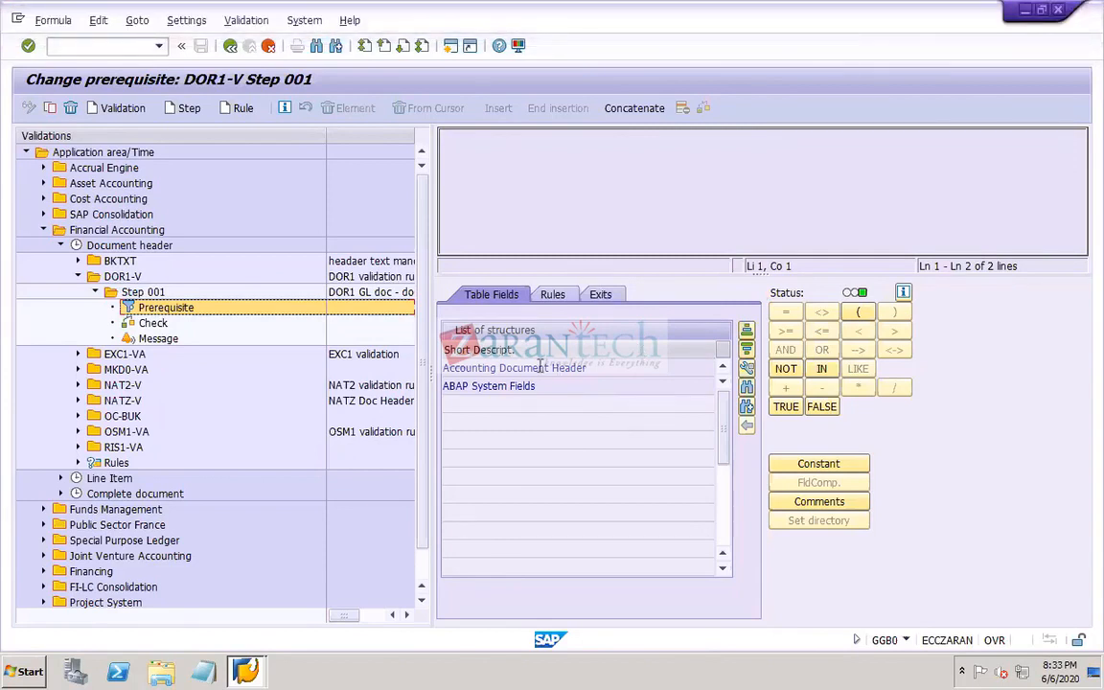
{"action": "double_click", "coordinate": [504, 367]}
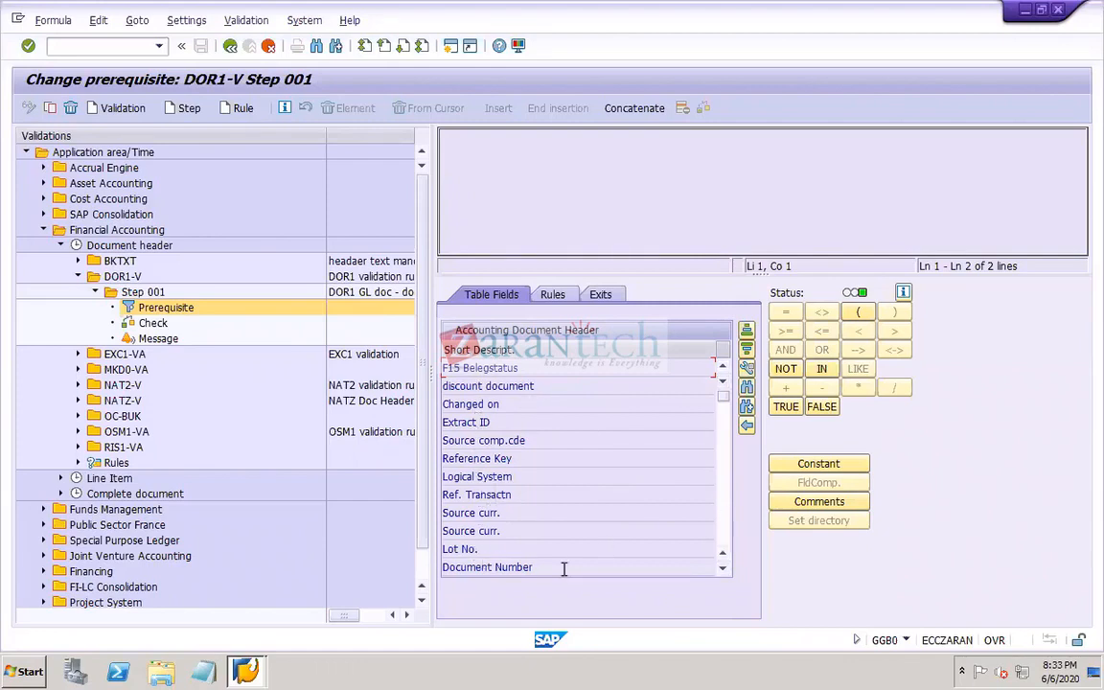
{"action": "scroll", "coordinate": [722, 526], "scroll_direction": "down", "scroll_amount": 4}
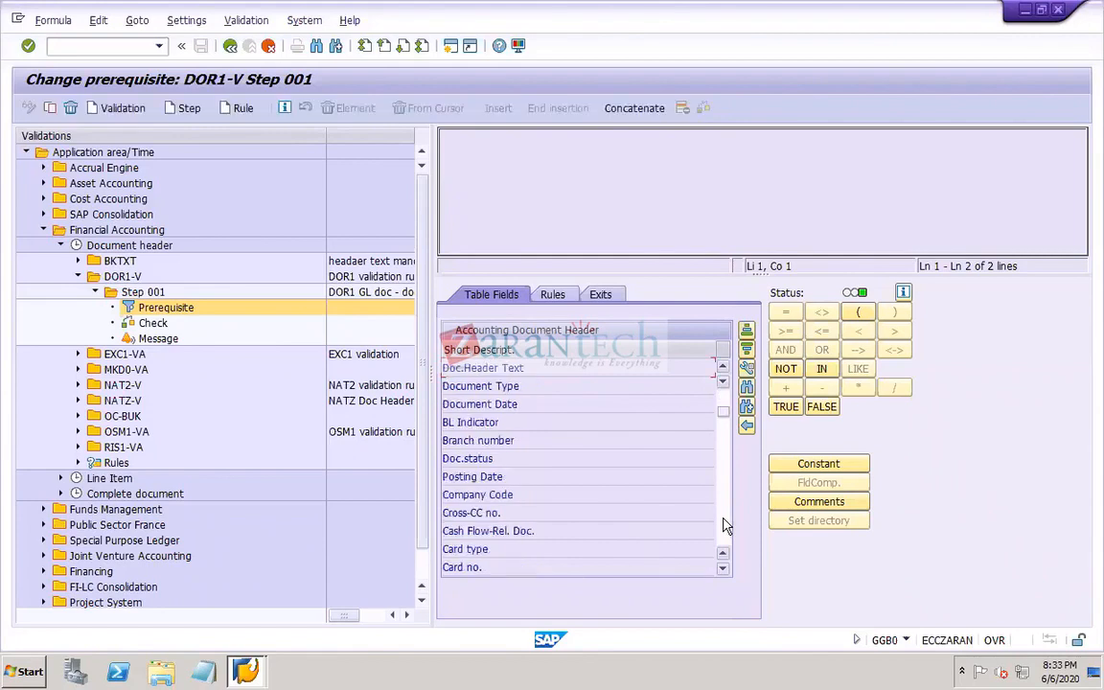
{"action": "double_click", "coordinate": [476, 389]}
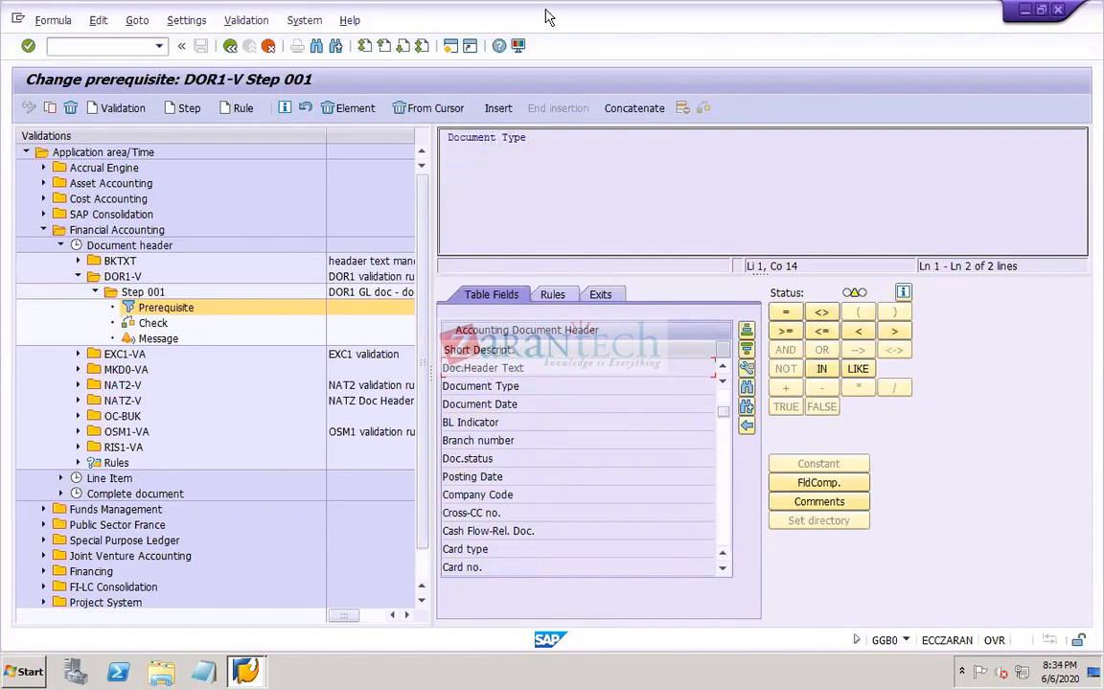
Complete the Document Type condition as equal to the constant SA, the G/L account document type
{"action": "mouse_move", "coordinate": [535, 9]}
{"action": "left_click", "coordinate": [822, 372]}
{"action": "left_click", "coordinate": [787, 319]}
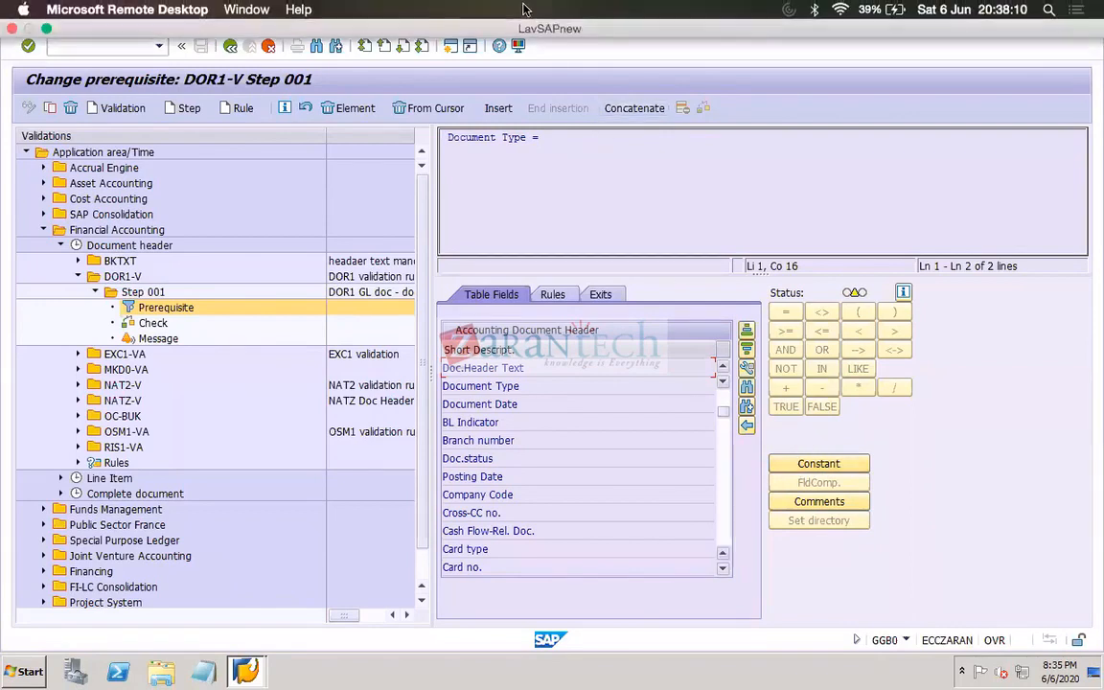
{"action": "left_click", "coordinate": [794, 464]}
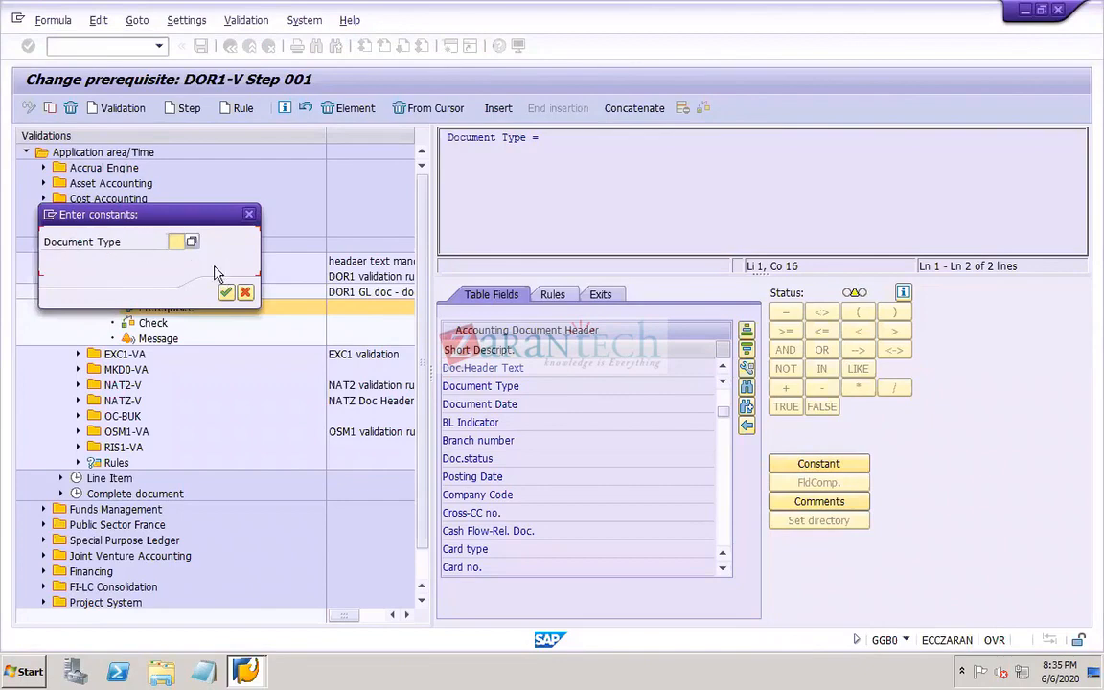
{"action": "left_click", "coordinate": [192, 241]}
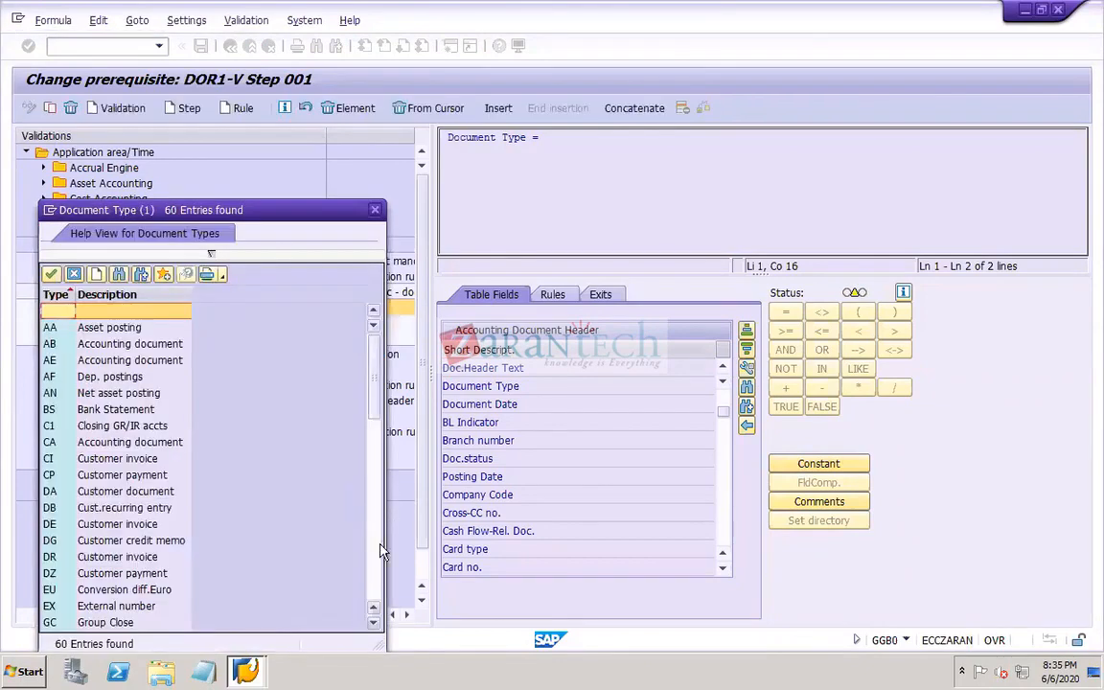
{"action": "left_click", "coordinate": [374, 573]}
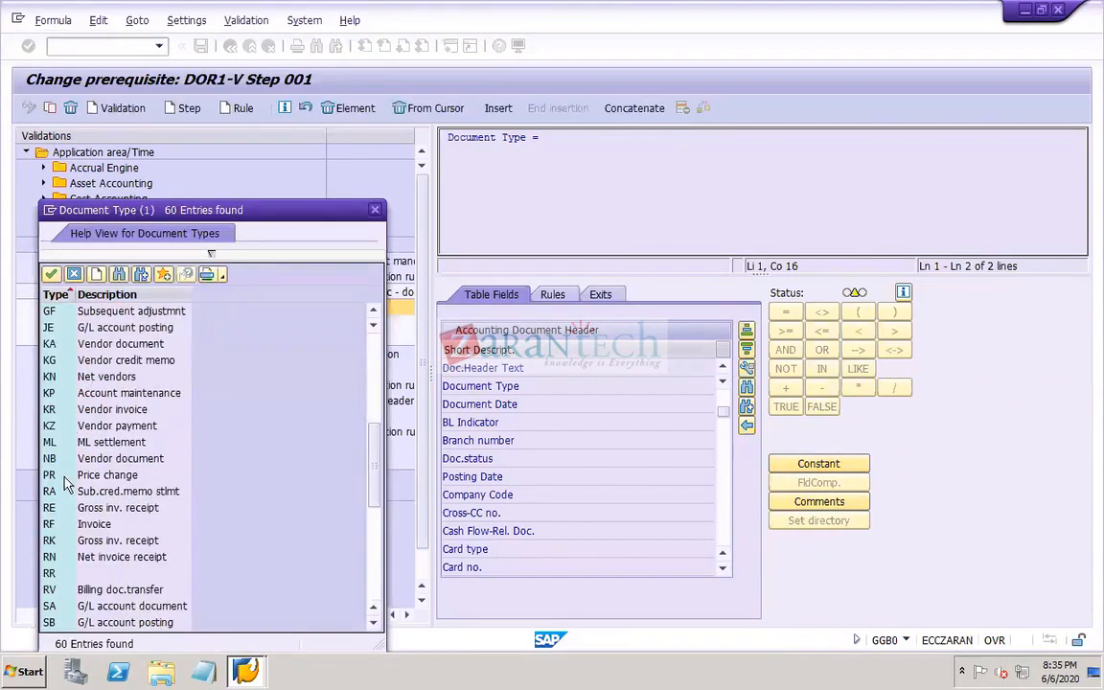
{"action": "left_click", "coordinate": [94, 606]}
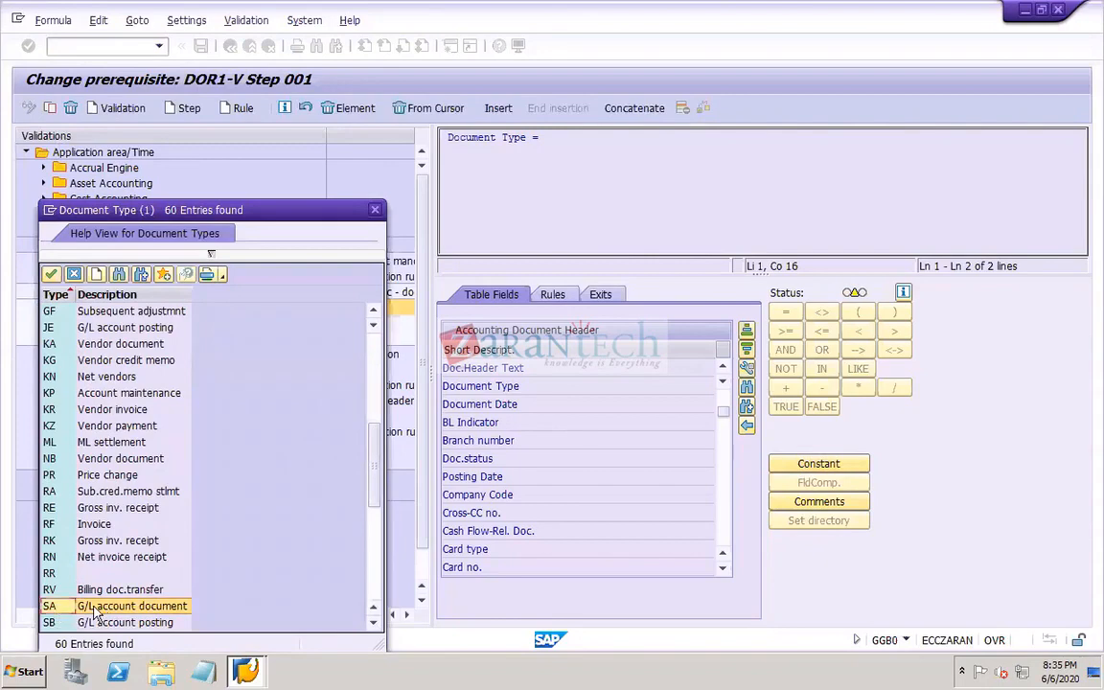
{"action": "left_click", "coordinate": [94, 610]}
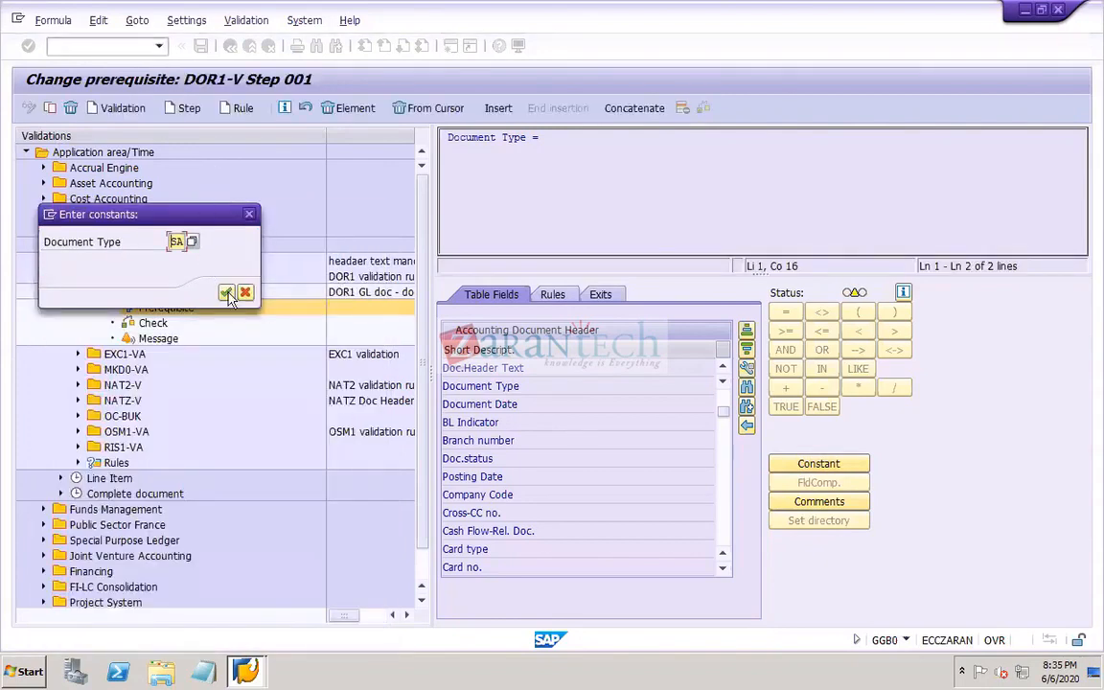
{"action": "left_click", "coordinate": [221, 290]}
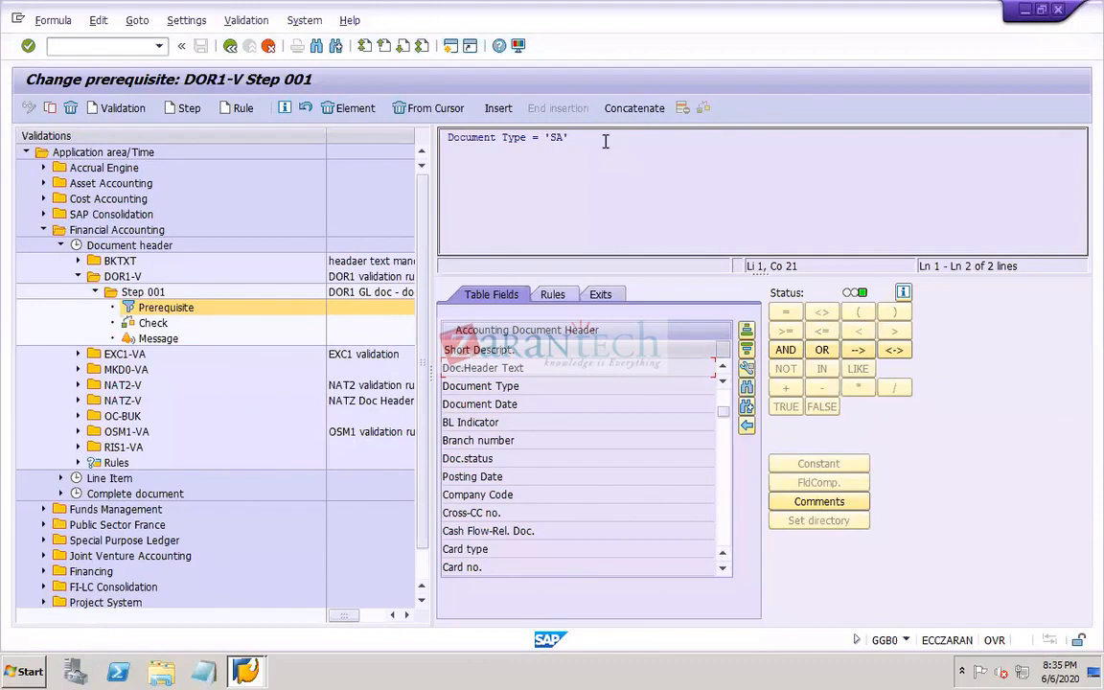
Extend the prerequisite with an AND condition requiring Company Code to equal the constant DOR1
{"action": "left_click", "coordinate": [786, 351]}
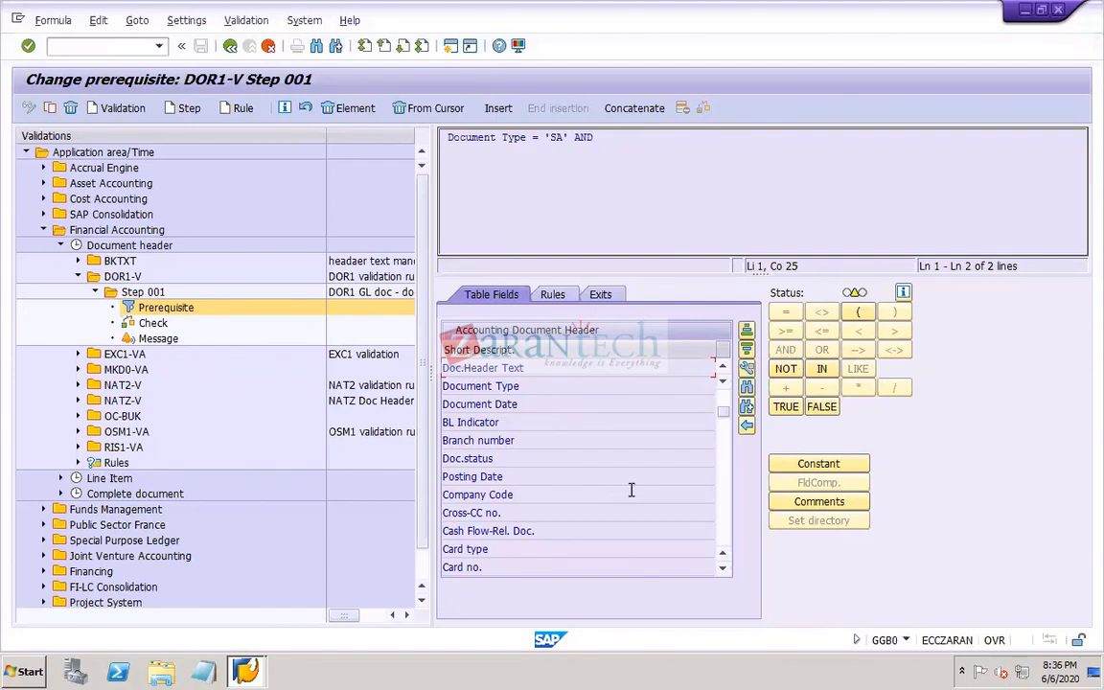
{"action": "double_click", "coordinate": [521, 492]}
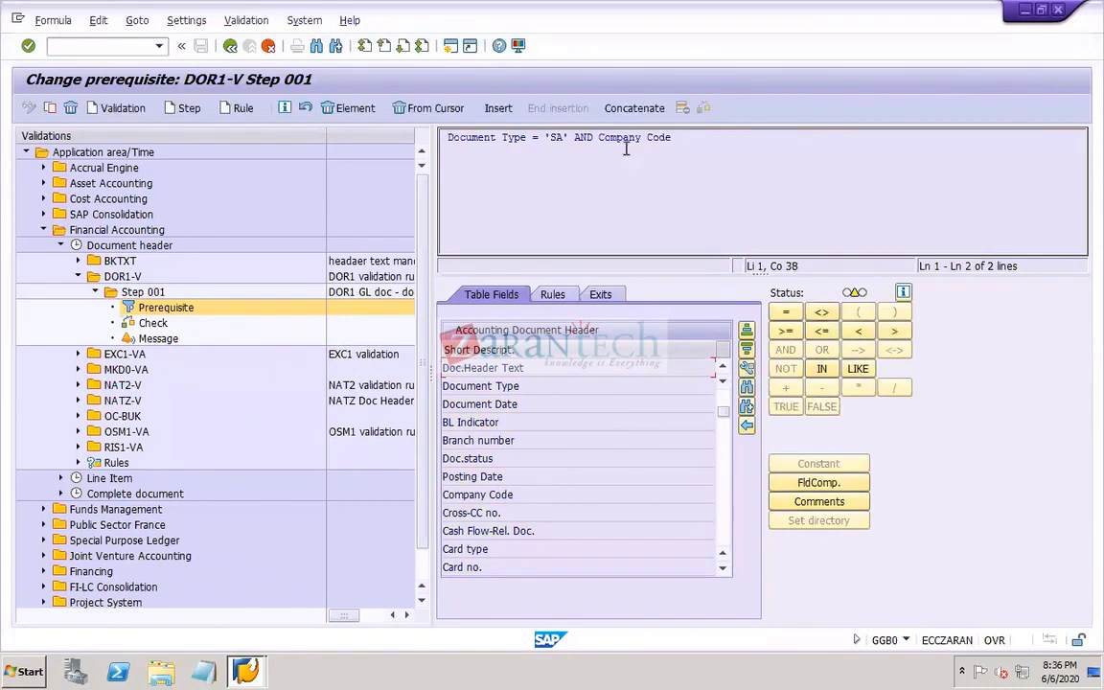
{"action": "left_click", "coordinate": [788, 316]}
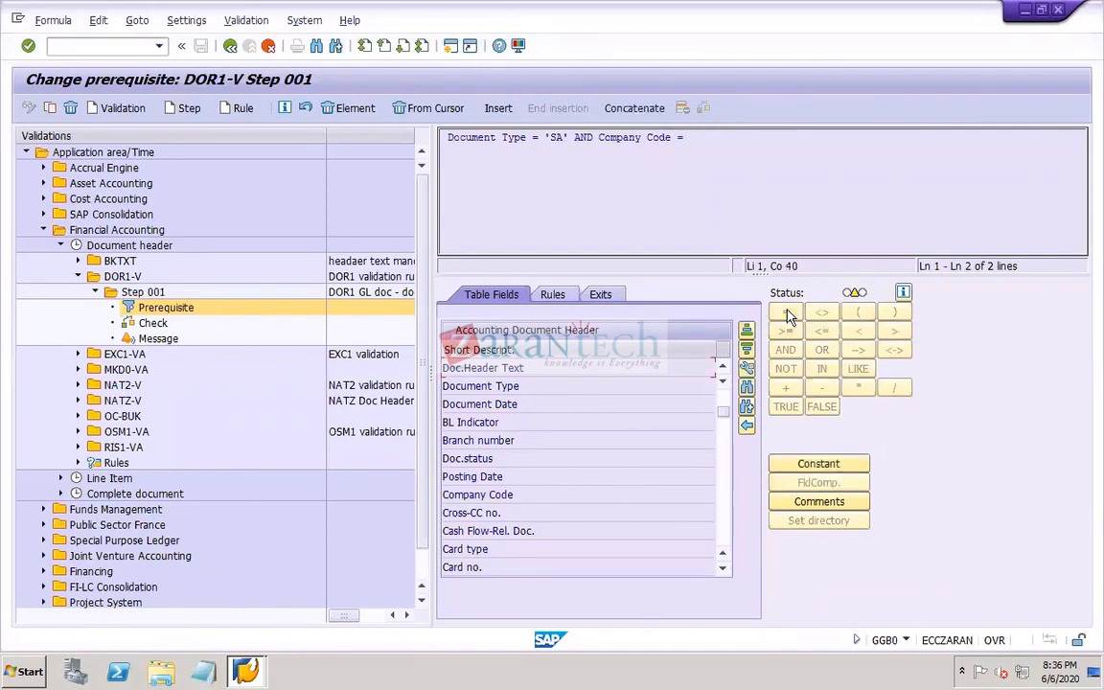
{"action": "left_click", "coordinate": [839, 467]}
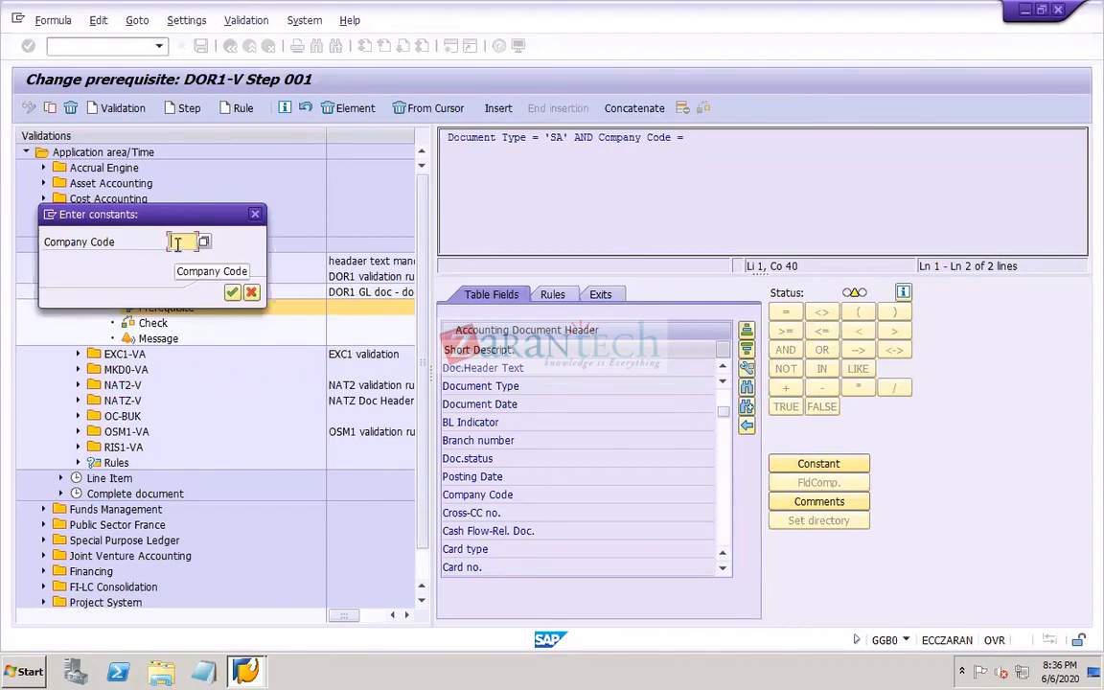
{"action": "type", "text": "dor1"}
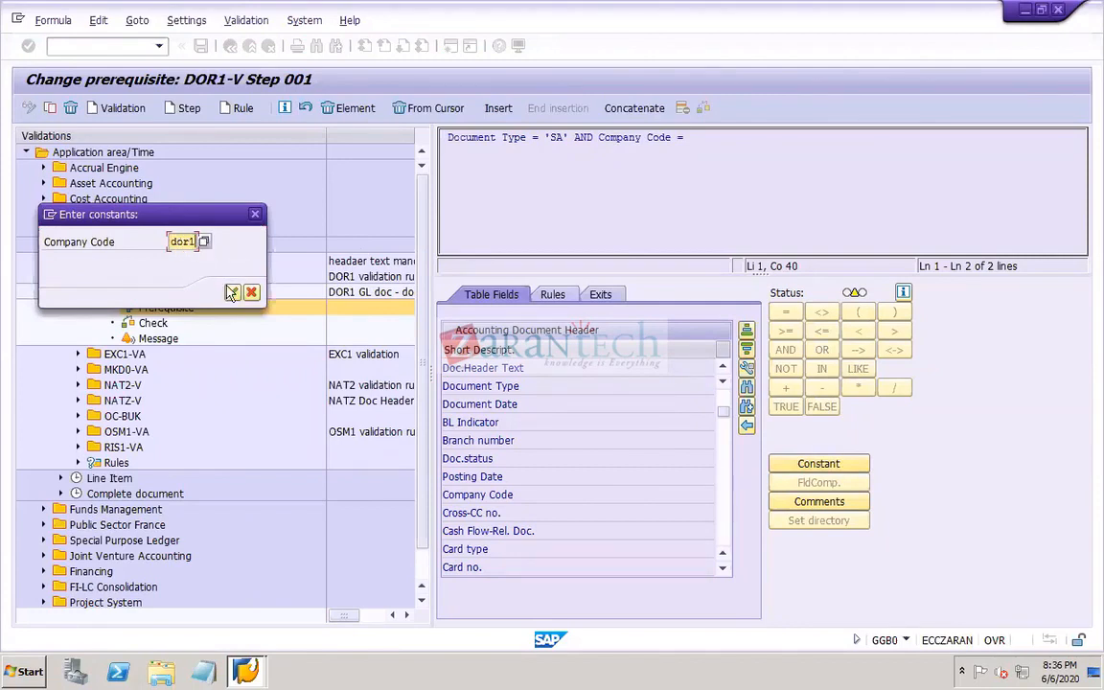
{"action": "left_click", "coordinate": [231, 291]}
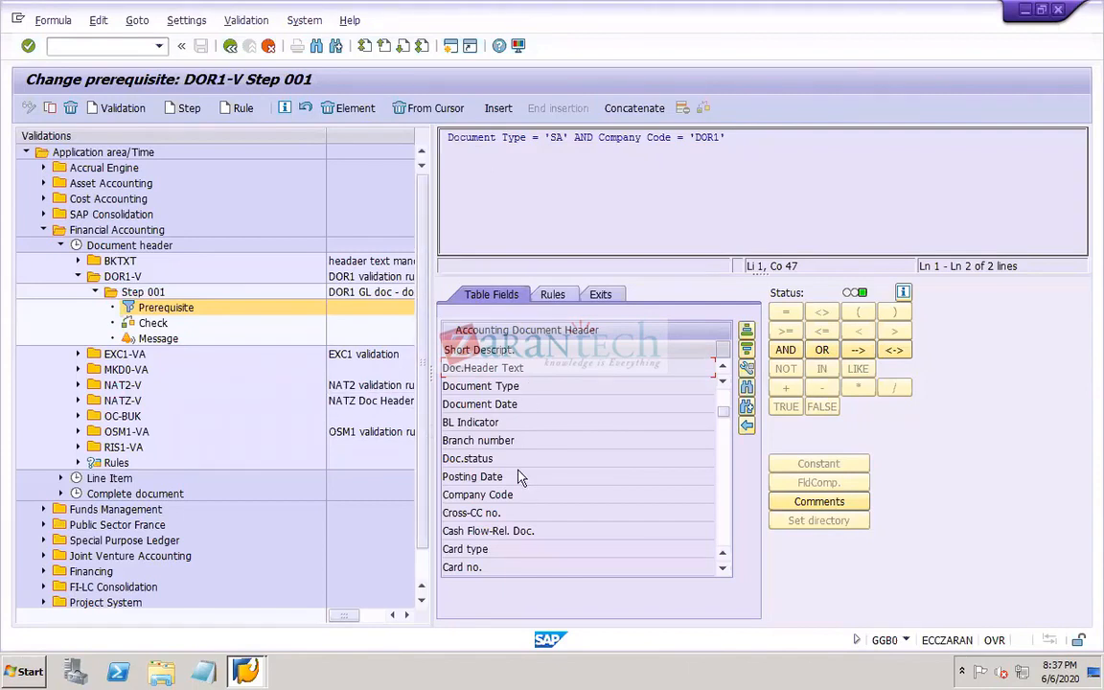
Open the check of Step 001 and insert the Doc.Header Text field from the Accounting Document Header structure
{"action": "left_click", "coordinate": [156, 326]}
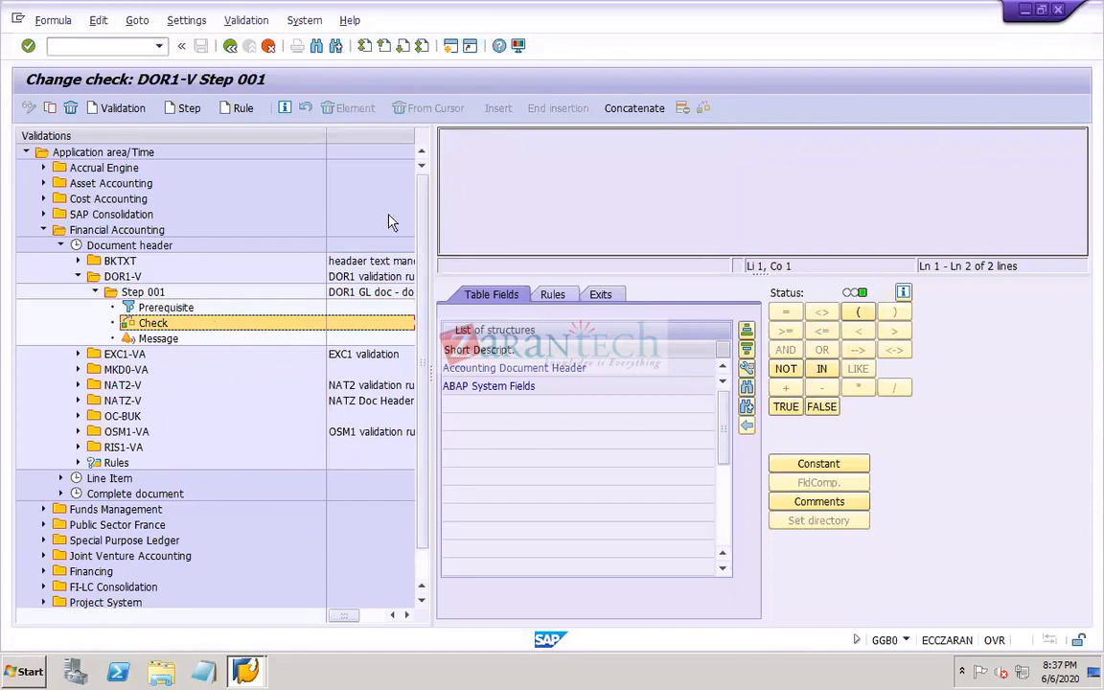
{"action": "left_click", "coordinate": [536, 150]}
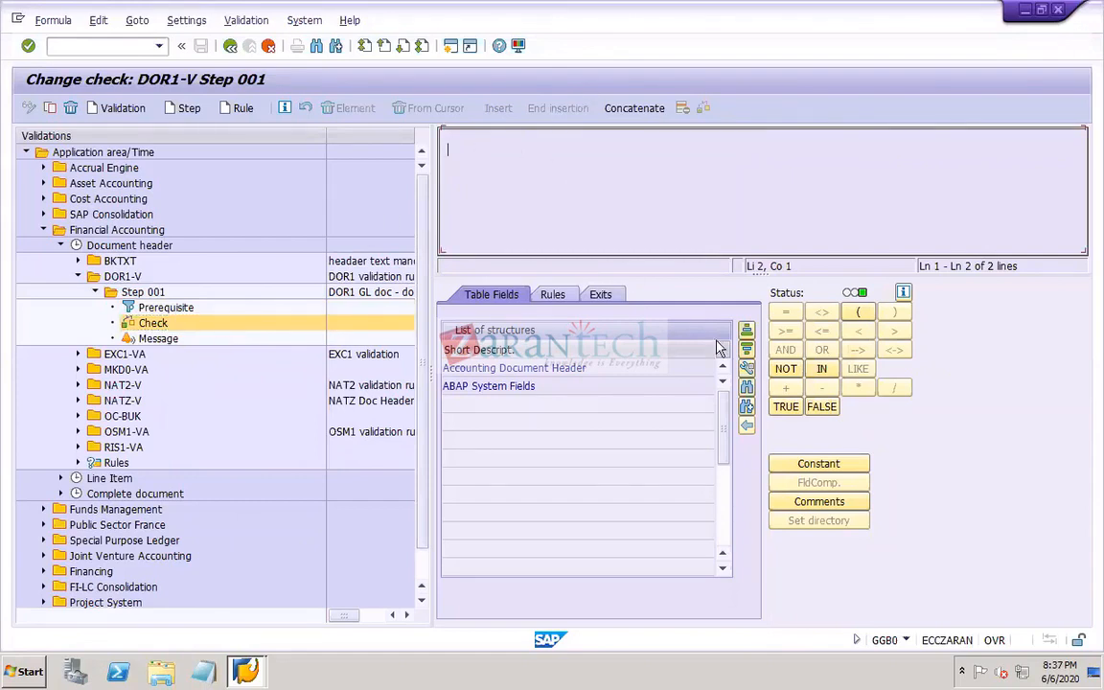
{"action": "double_click", "coordinate": [574, 369]}
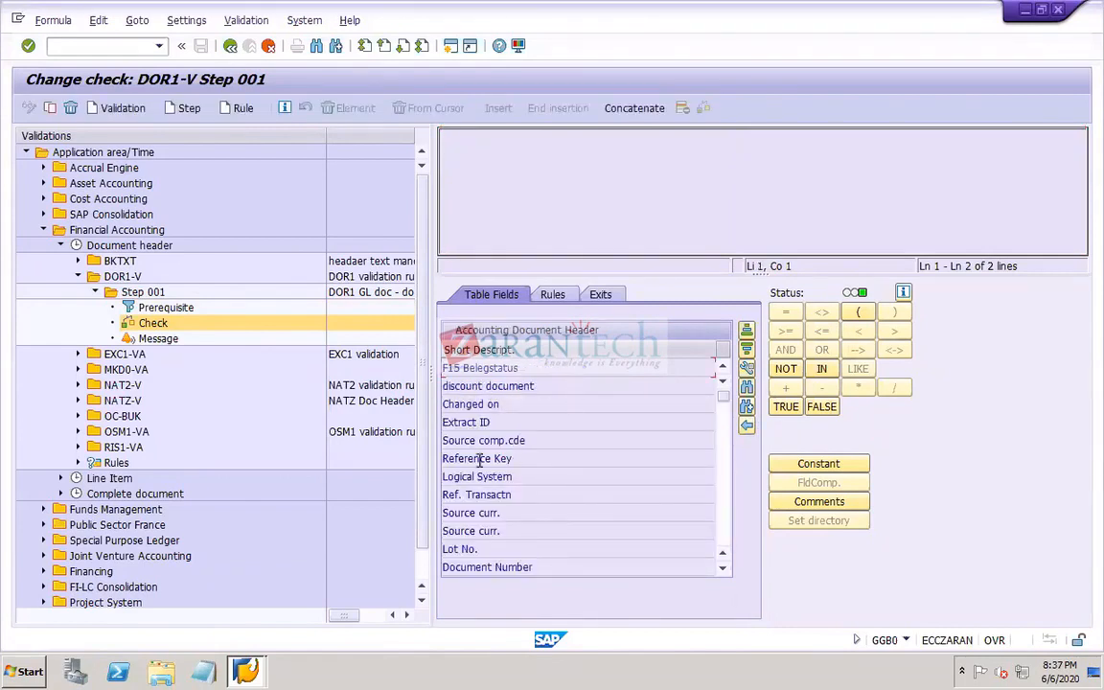
{"action": "left_click", "coordinate": [727, 519]}
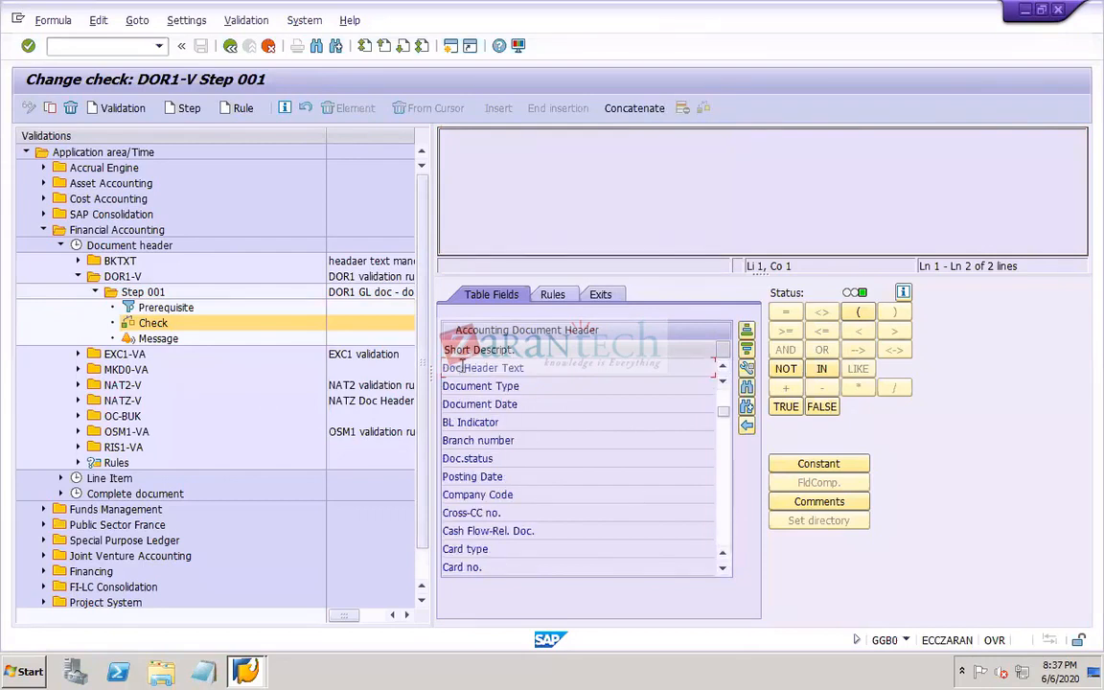
{"action": "double_click", "coordinate": [531, 370]}
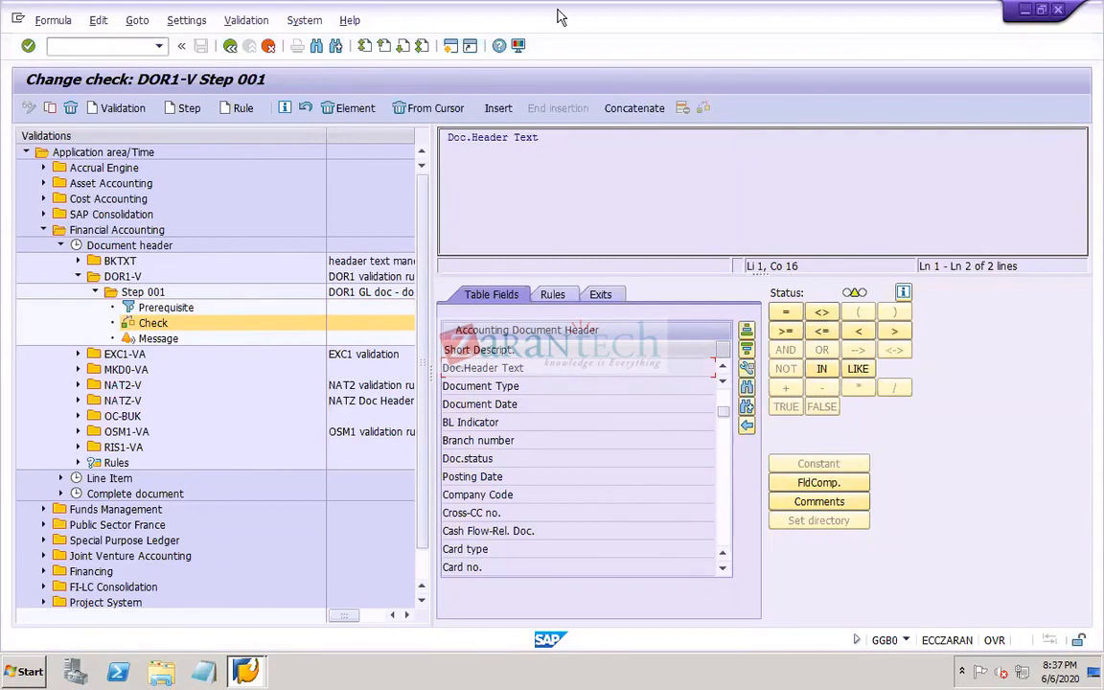
{"action": "mouse_move", "coordinate": [559, 9]}
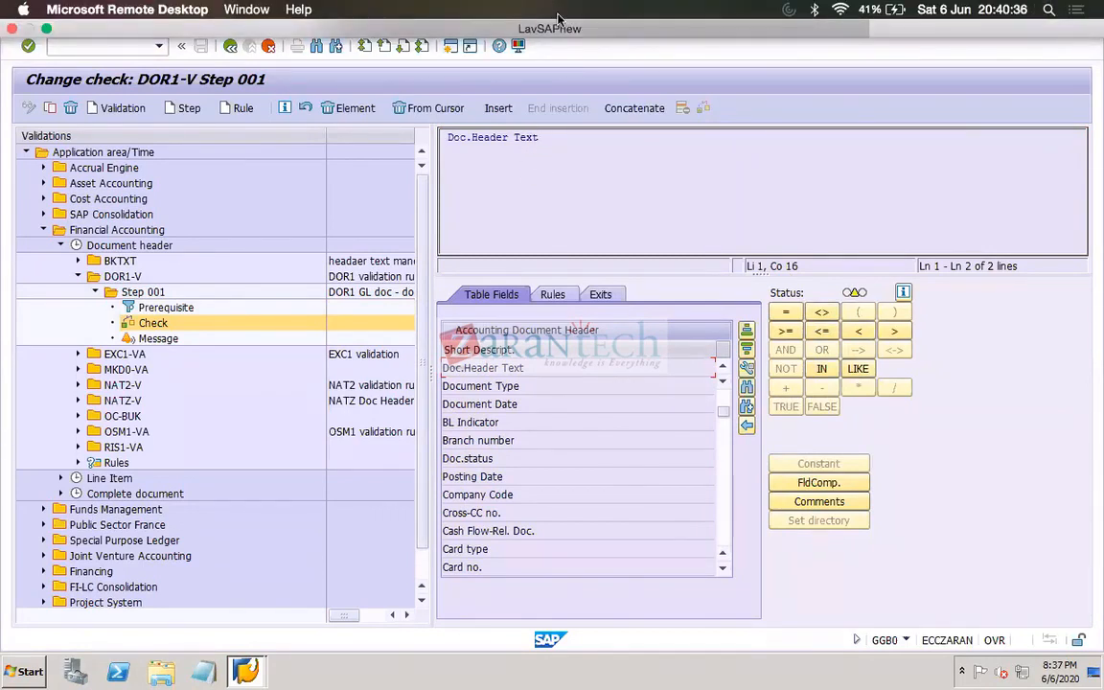
Complete the check so that Doc.Header Text must equal the constant DOR1
{"action": "left_click", "coordinate": [787, 316]}
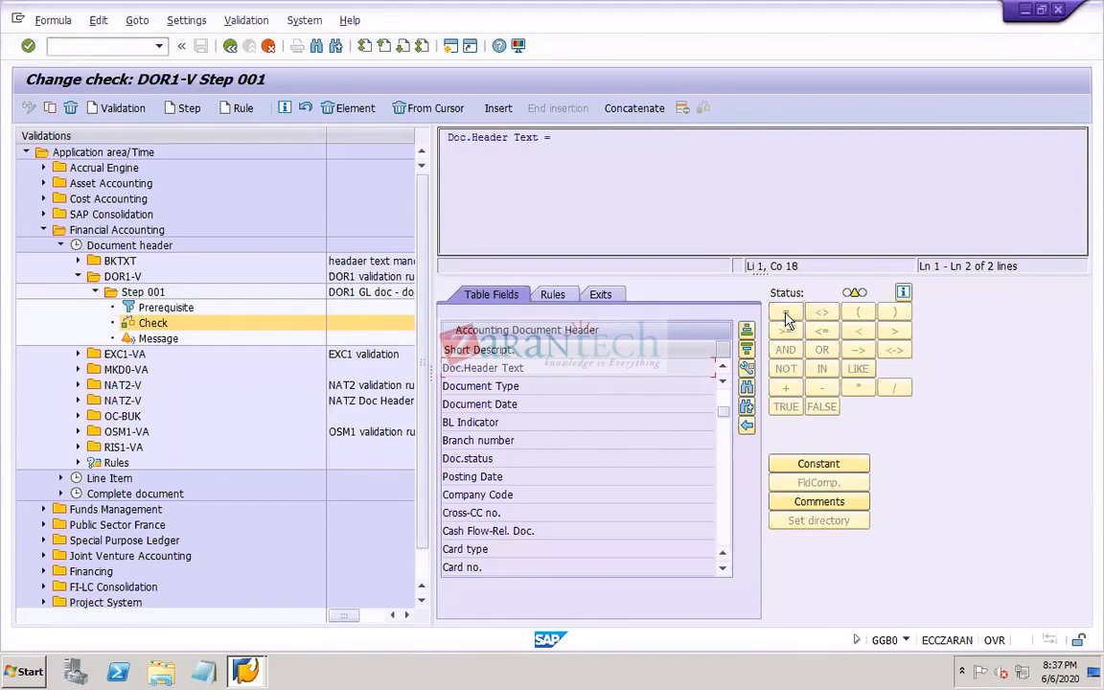
{"action": "left_click", "coordinate": [819, 464]}
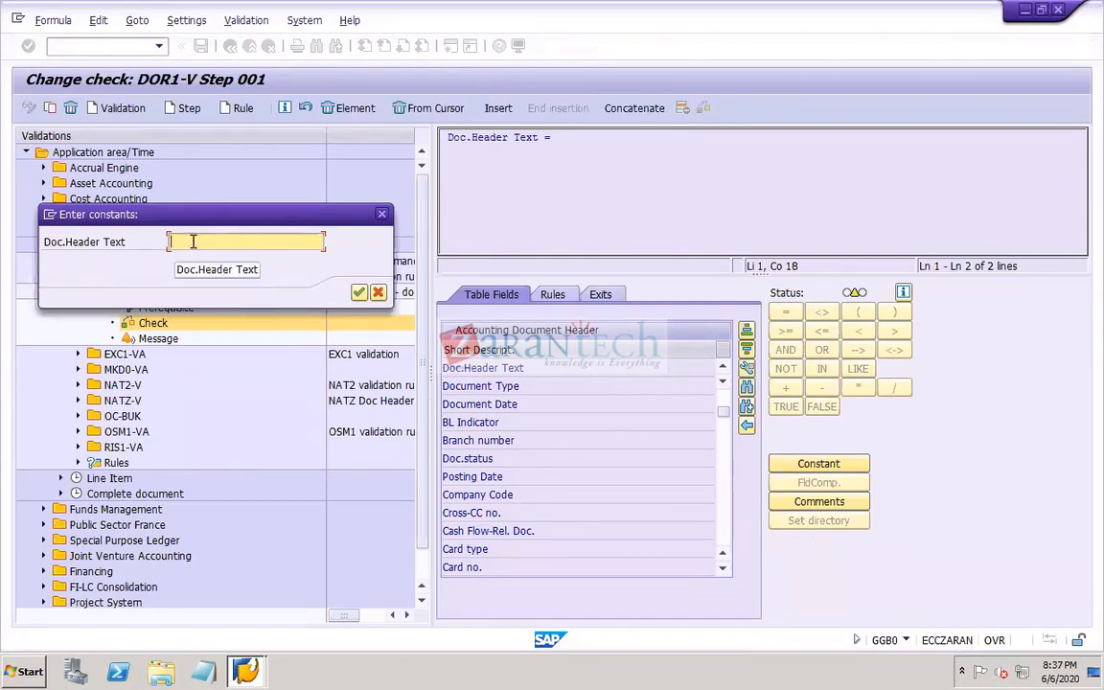
{"action": "type", "text": "DOR1"}
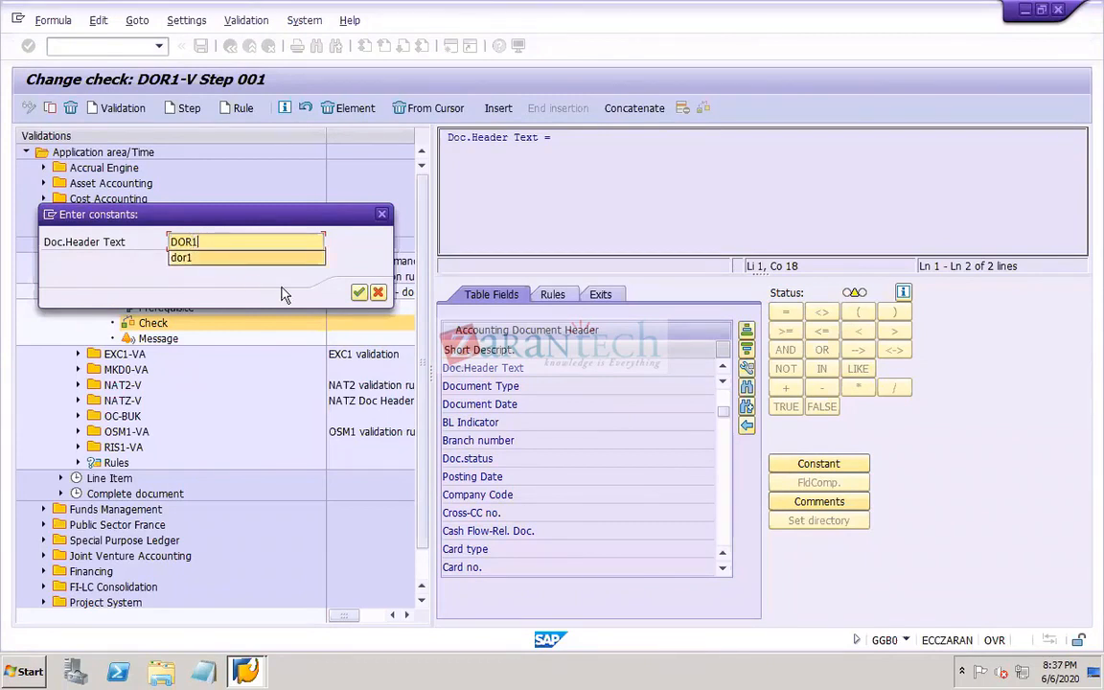
{"action": "key", "text": "Tab"}
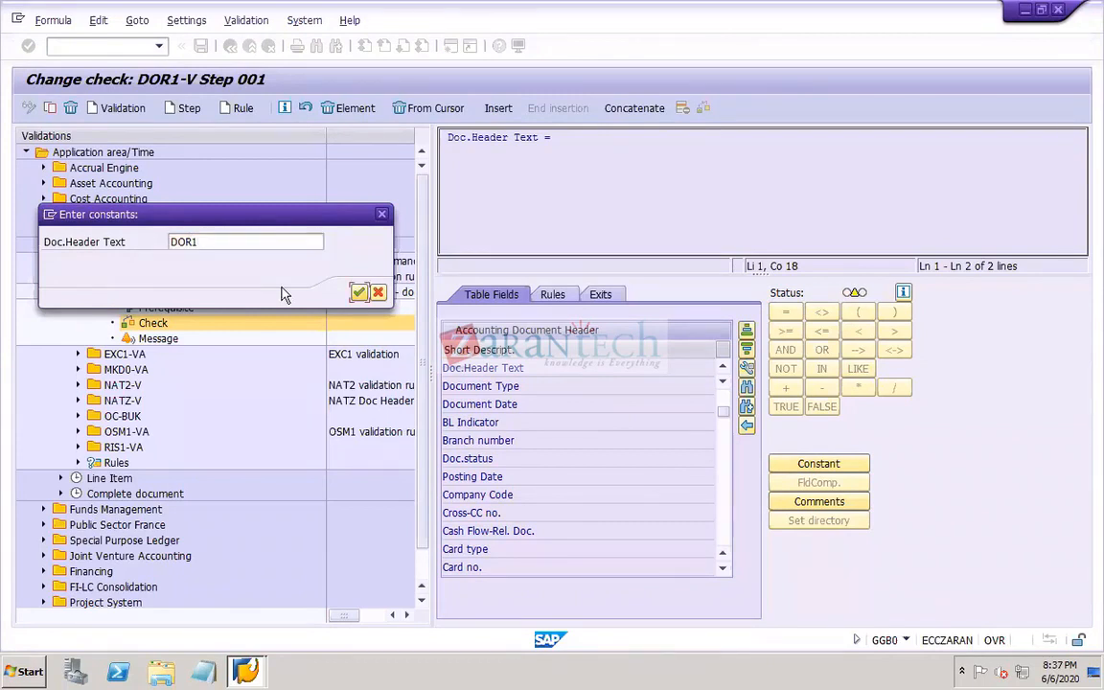
{"action": "left_click", "coordinate": [359, 292]}
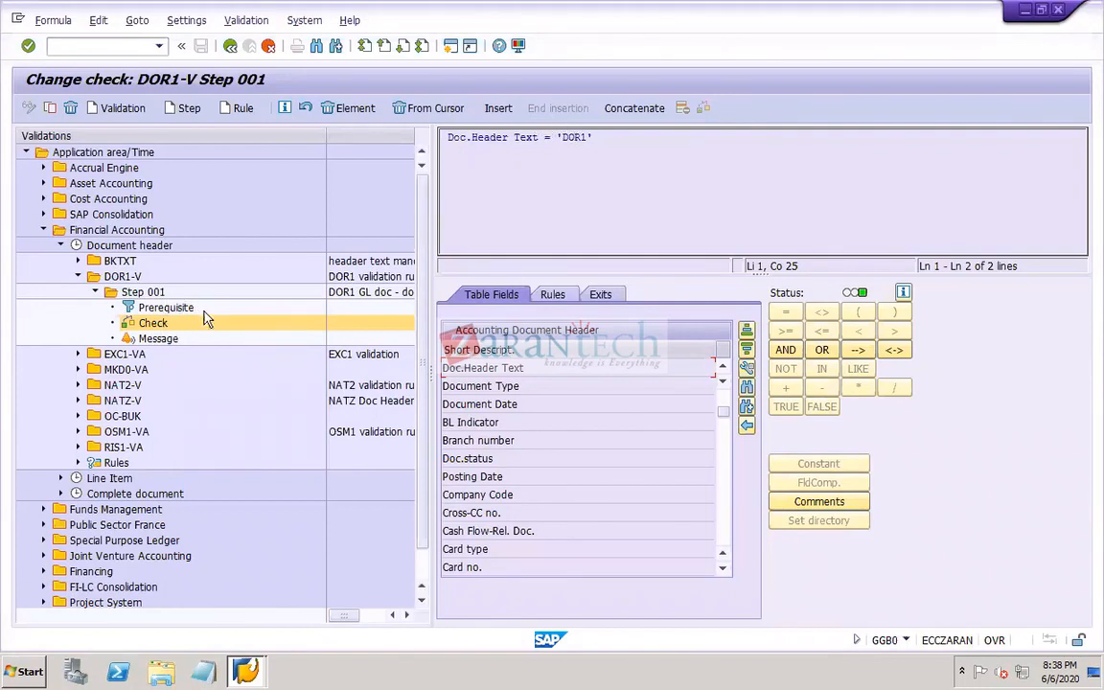
Open the message definition of Step 001 and choose message type E (Error)
{"action": "left_click", "coordinate": [161, 340]}
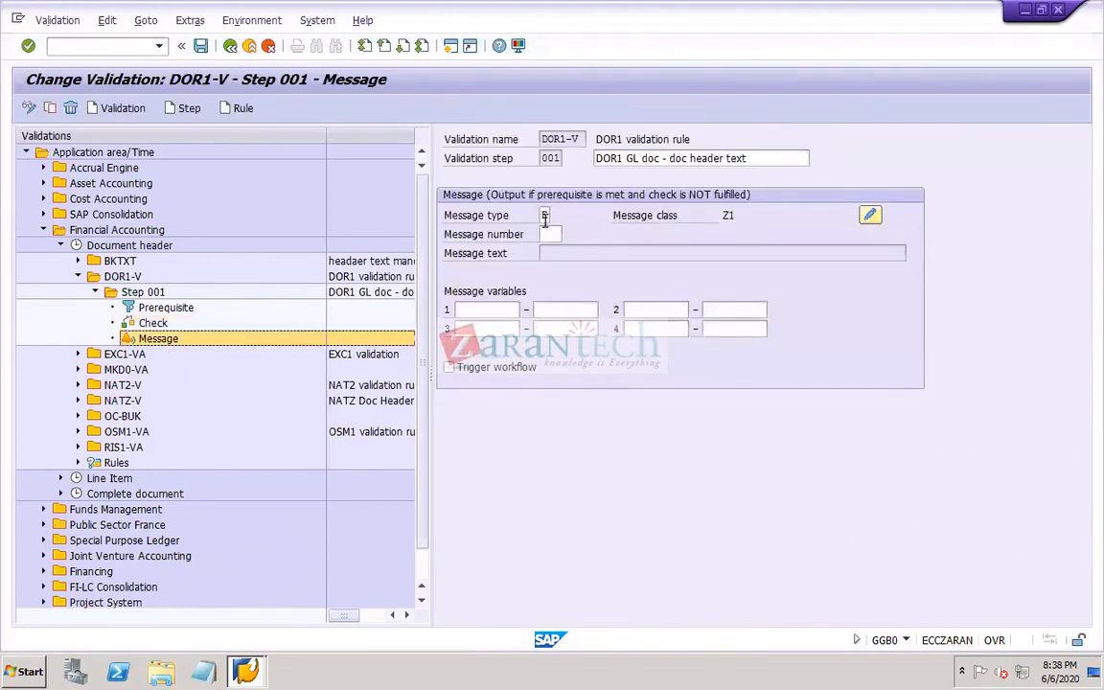
{"action": "left_click", "coordinate": [548, 217]}
{"action": "left_click", "coordinate": [556, 216]}
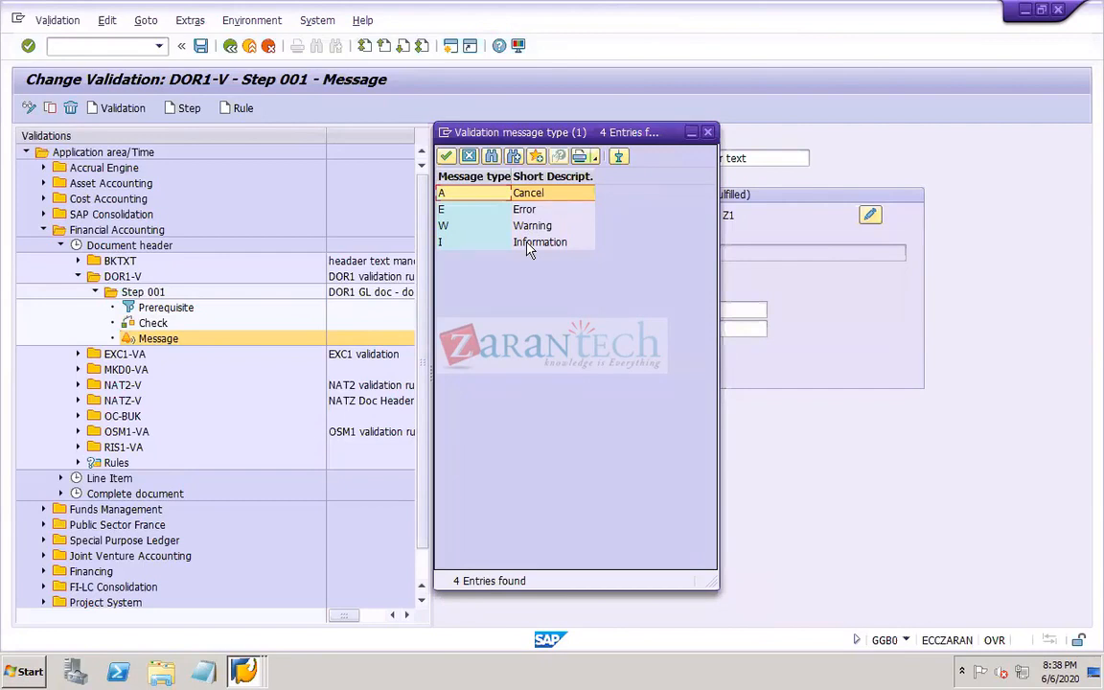
{"action": "double_click", "coordinate": [478, 215]}
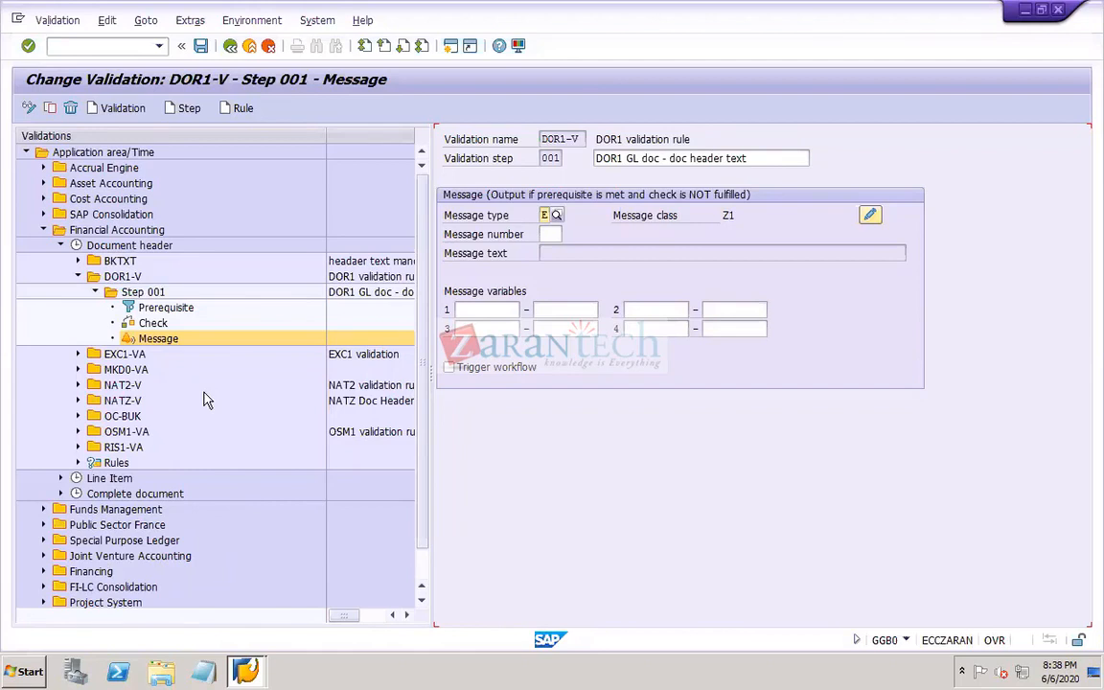
Add message 030 "Plz enter the doc header text code" to class Z1 in the original language, save it and return to the validation
{"action": "left_click", "coordinate": [552, 234]}
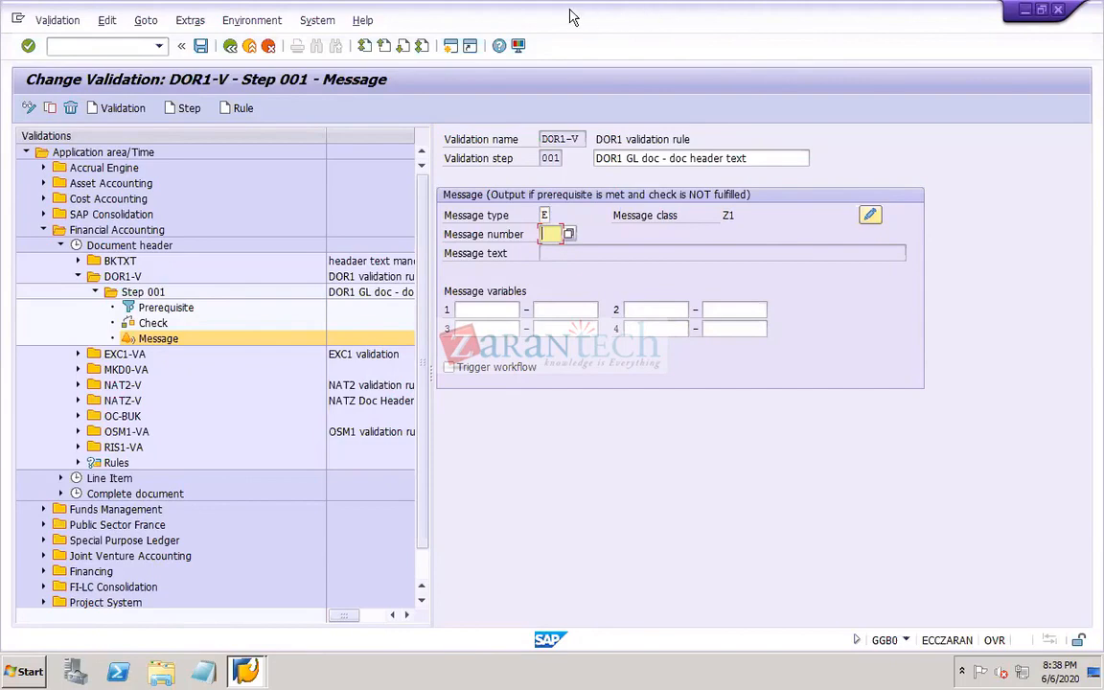
{"action": "left_click", "coordinate": [870, 215]}
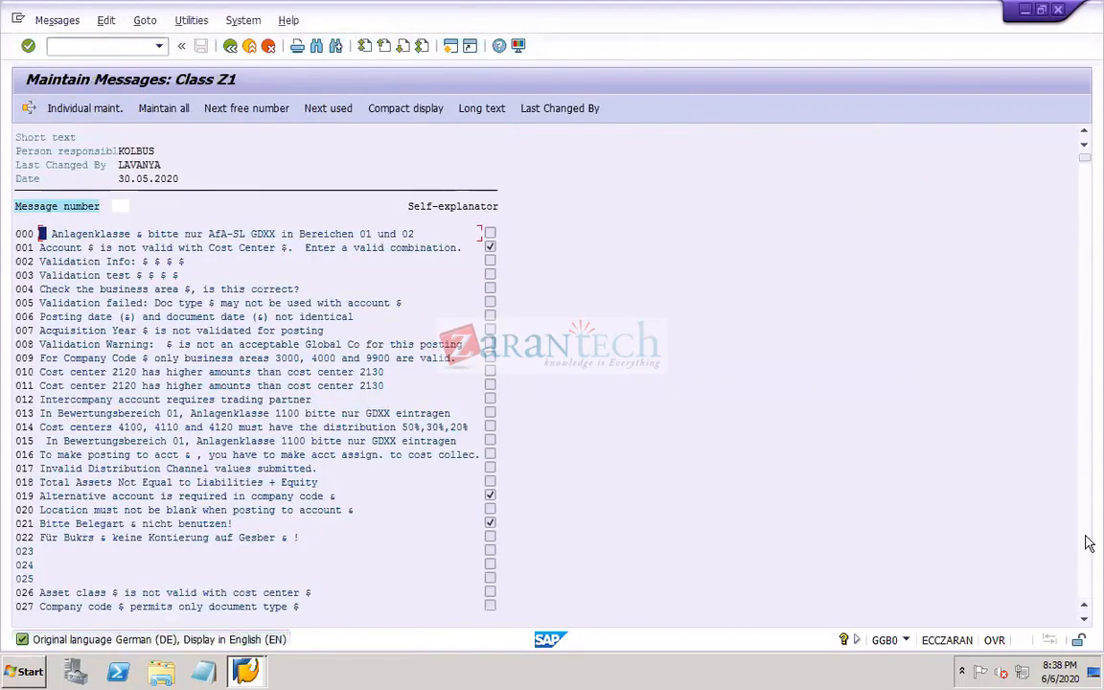
{"action": "left_click", "coordinate": [1084, 567]}
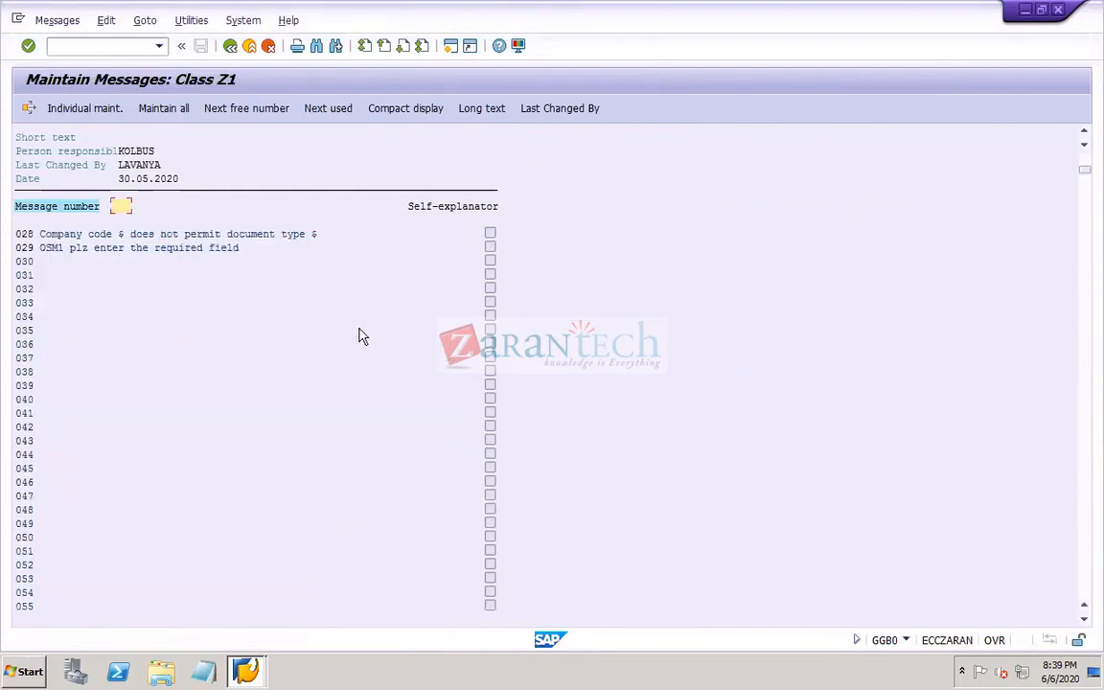
{"action": "double_click", "coordinate": [26, 267]}
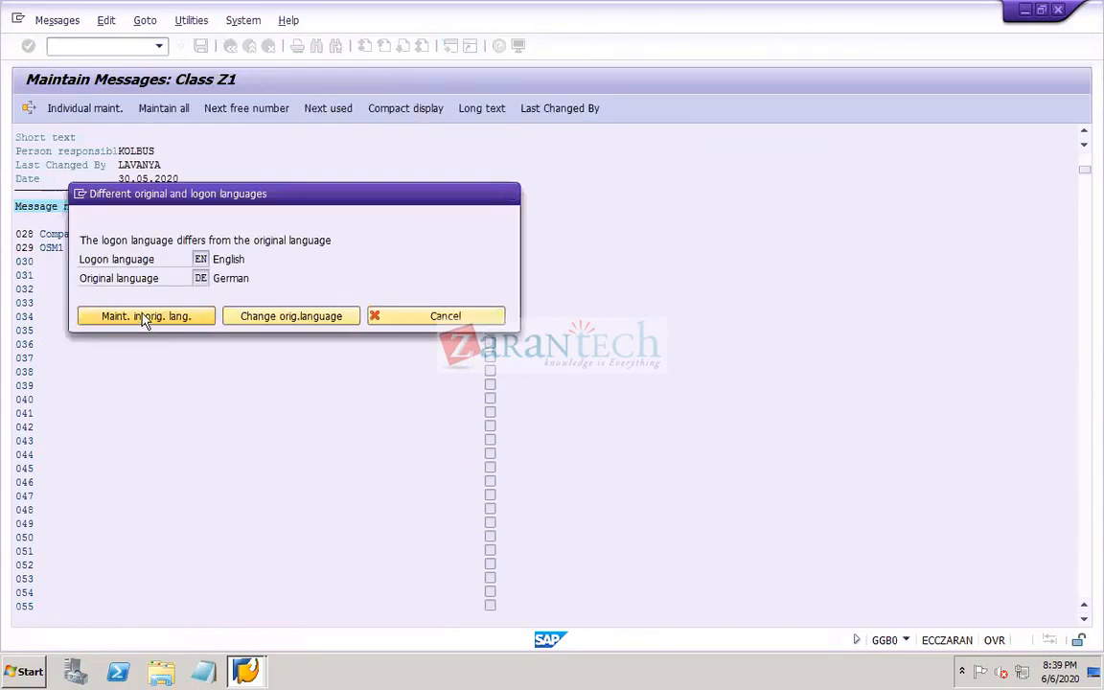
{"action": "left_click", "coordinate": [147, 319]}
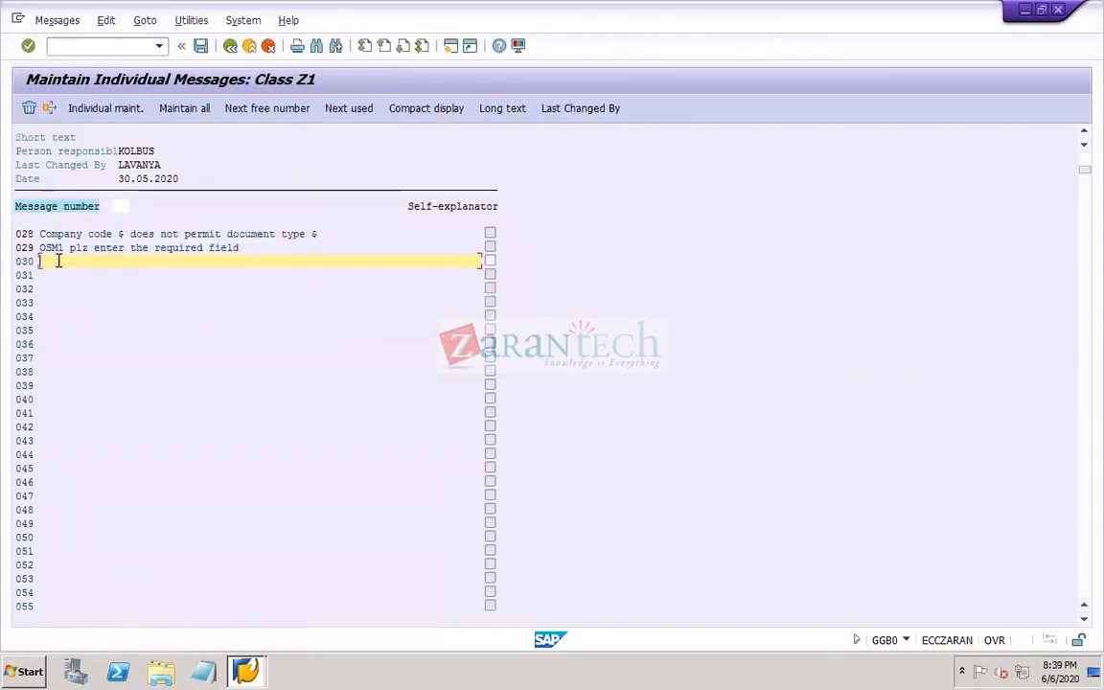
{"action": "type", "text": "Plz enter the d"}
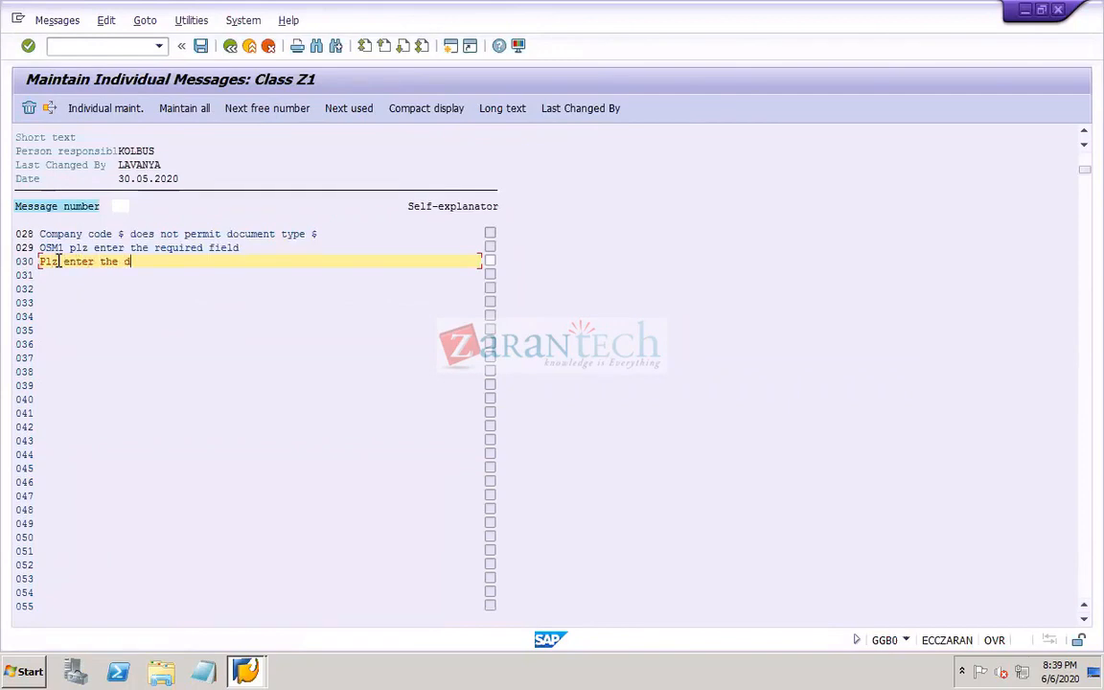
{"action": "type", "text": "oc header t"}
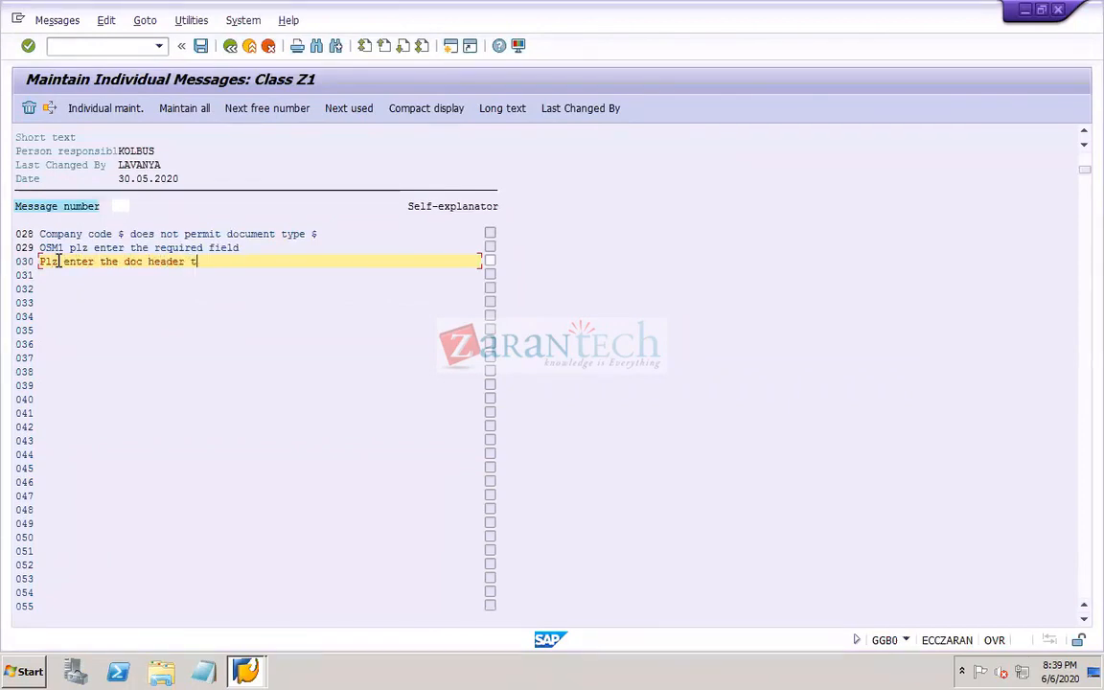
{"action": "type", "text": "ext code"}
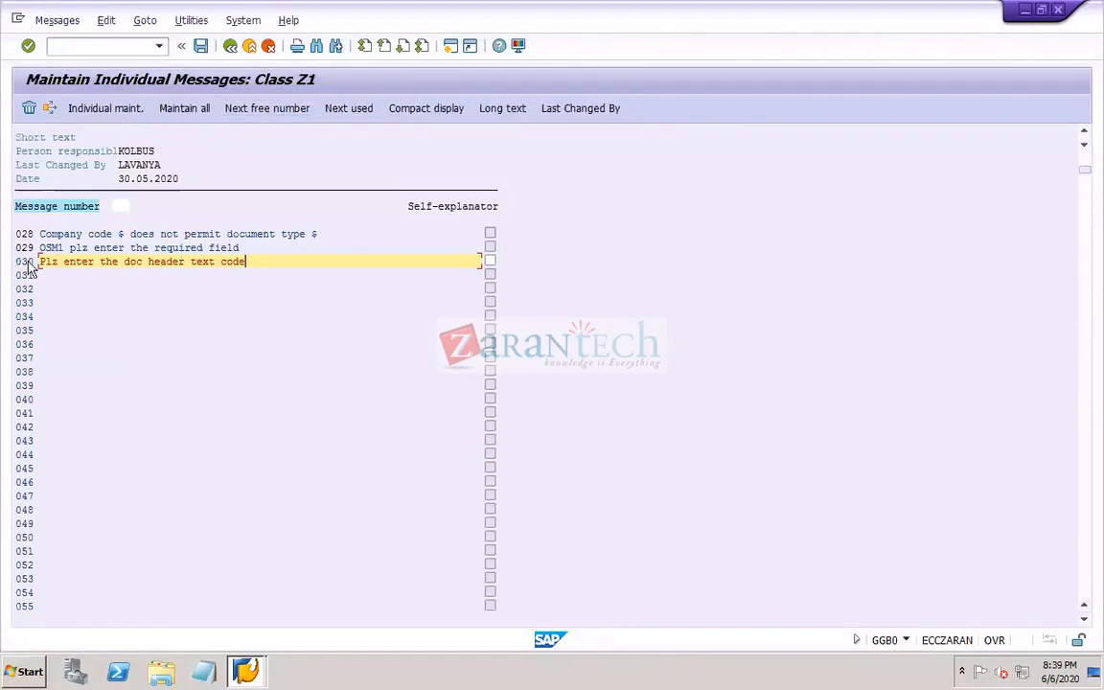
{"action": "left_click", "coordinate": [200, 46]}
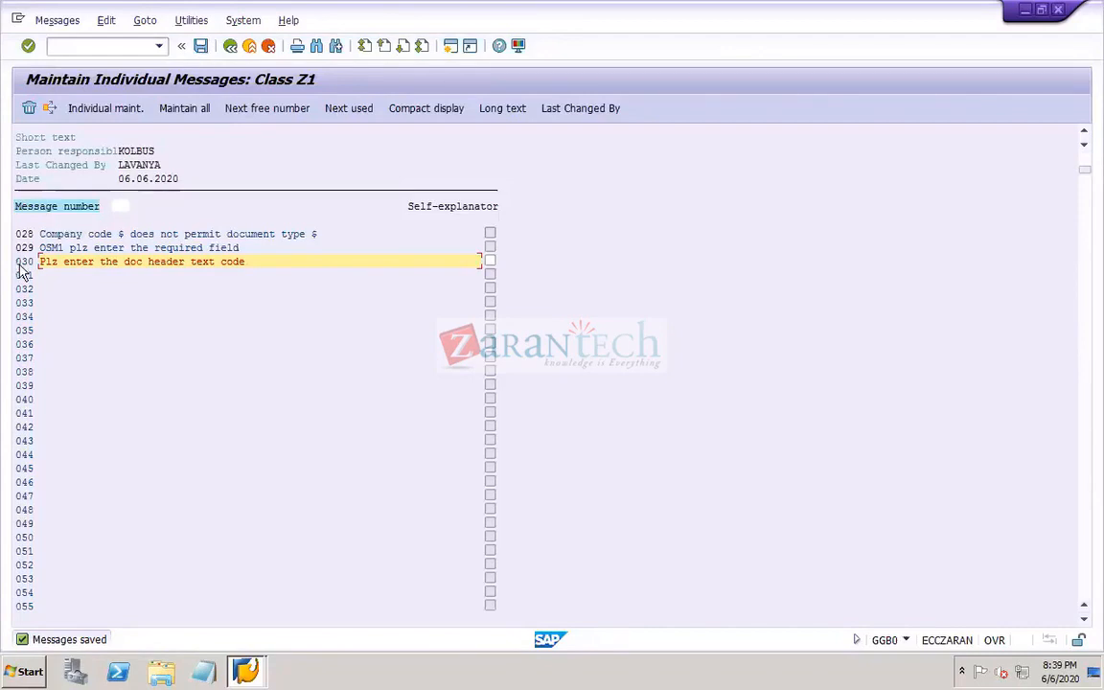
{"action": "left_click", "coordinate": [230, 46]}
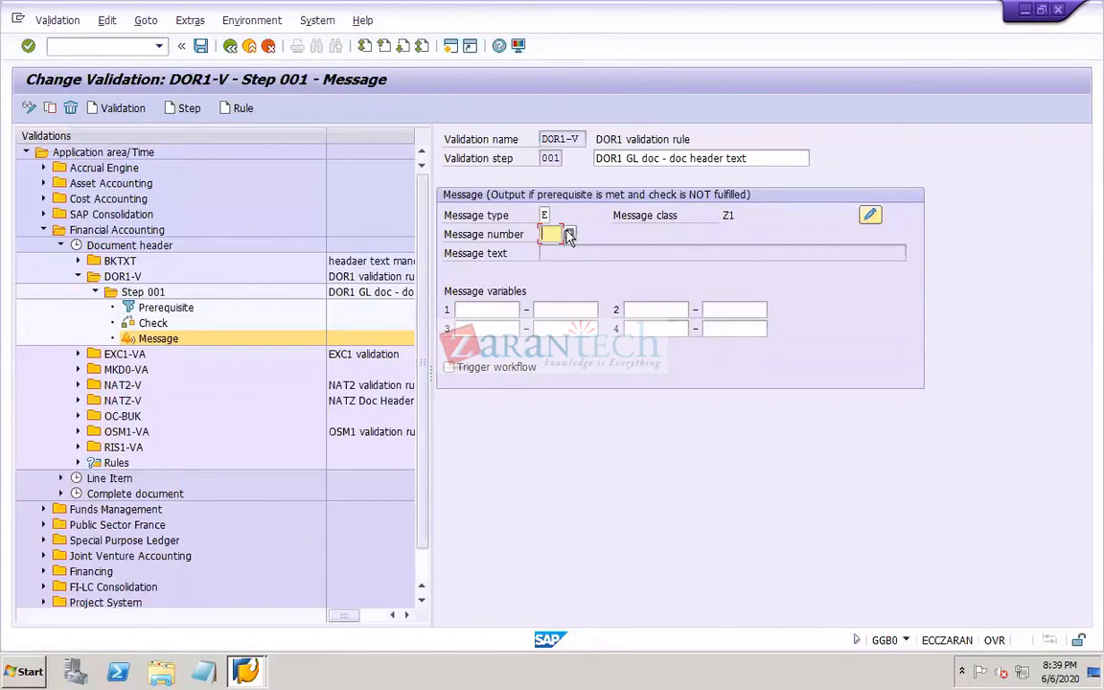
Look through the class Z1 messages and assign message number 003, "Validation test $ $ $ $", to Step 001
{"action": "left_click", "coordinate": [569, 235]}
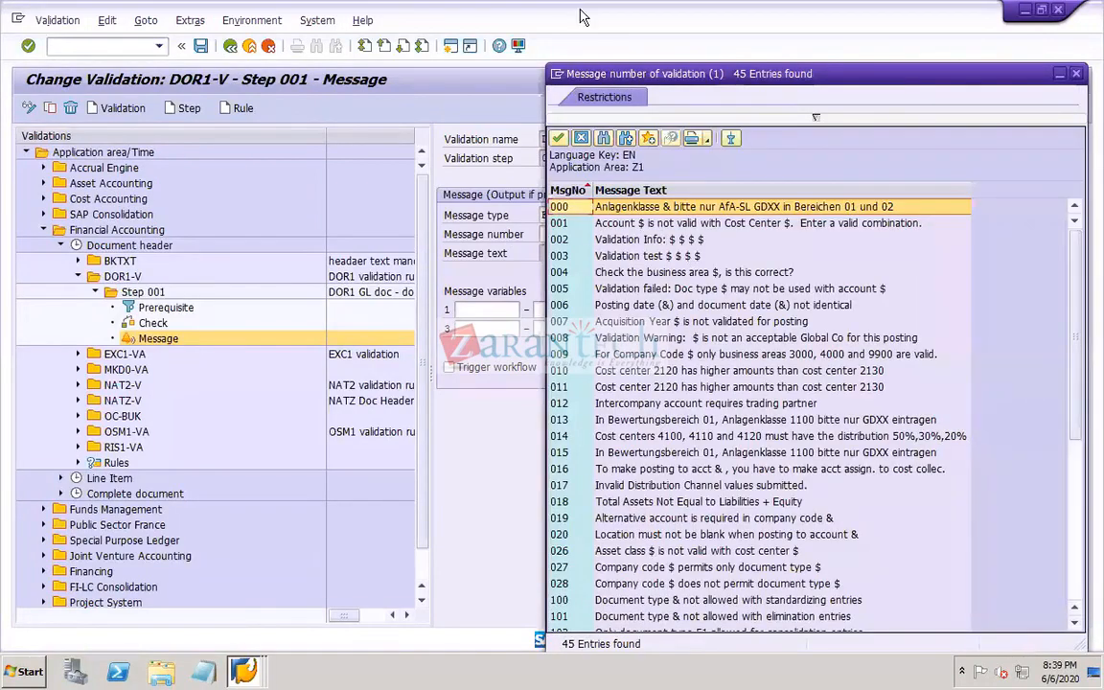
{"action": "left_click", "coordinate": [1077, 592]}
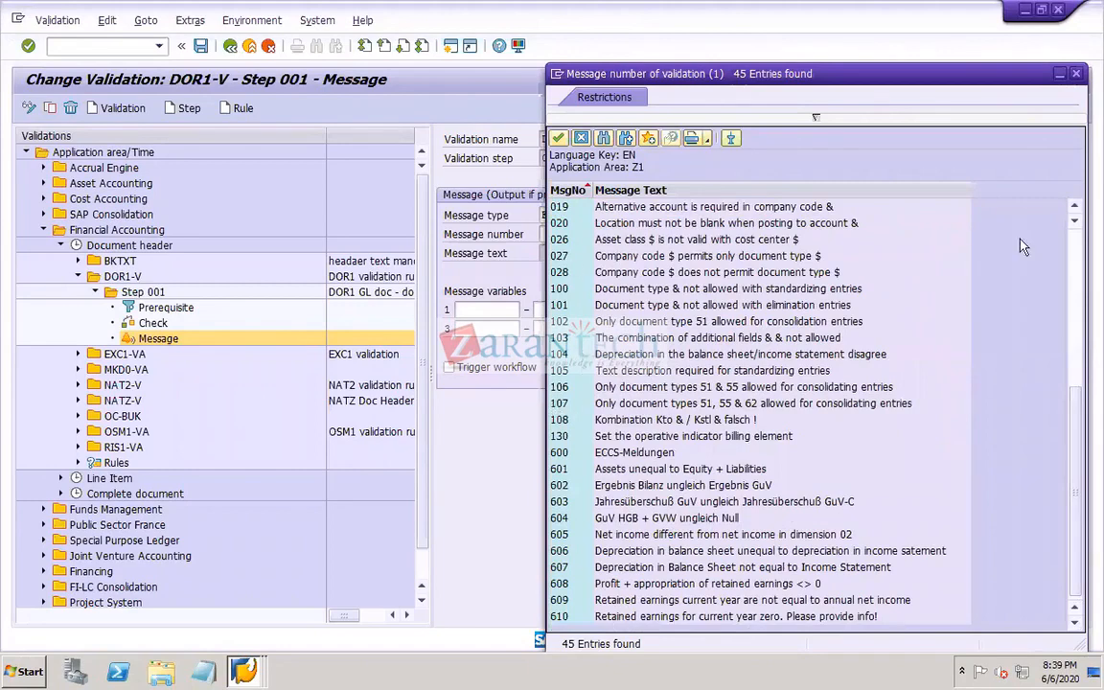
{"action": "left_click", "coordinate": [565, 261]}
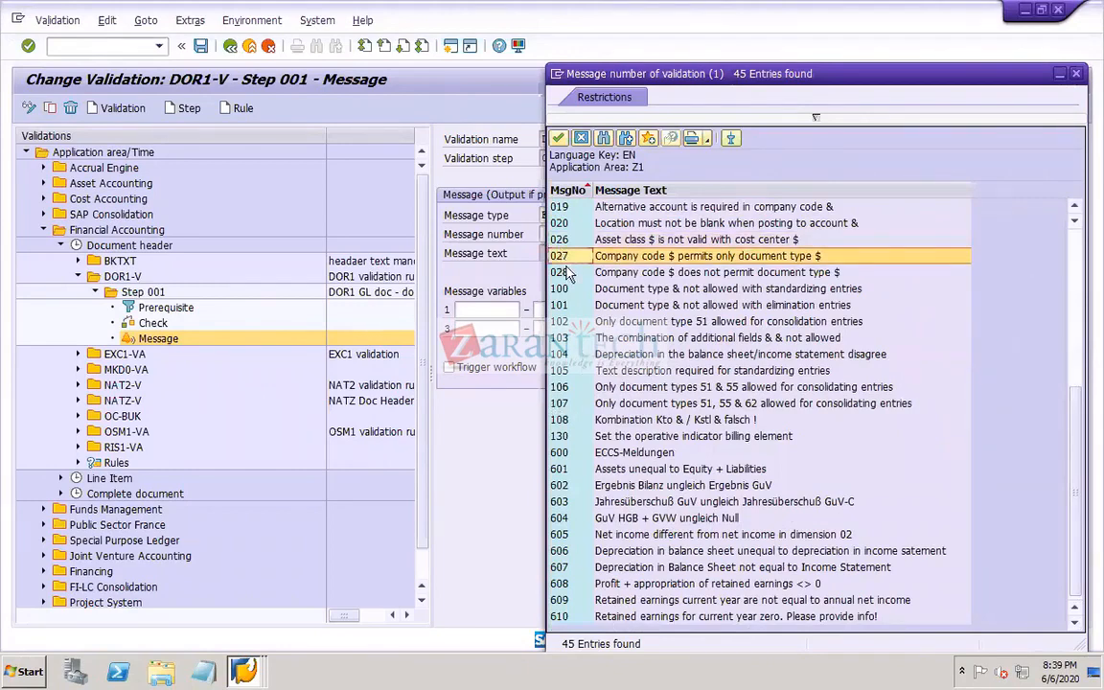
{"action": "left_click", "coordinate": [568, 273]}
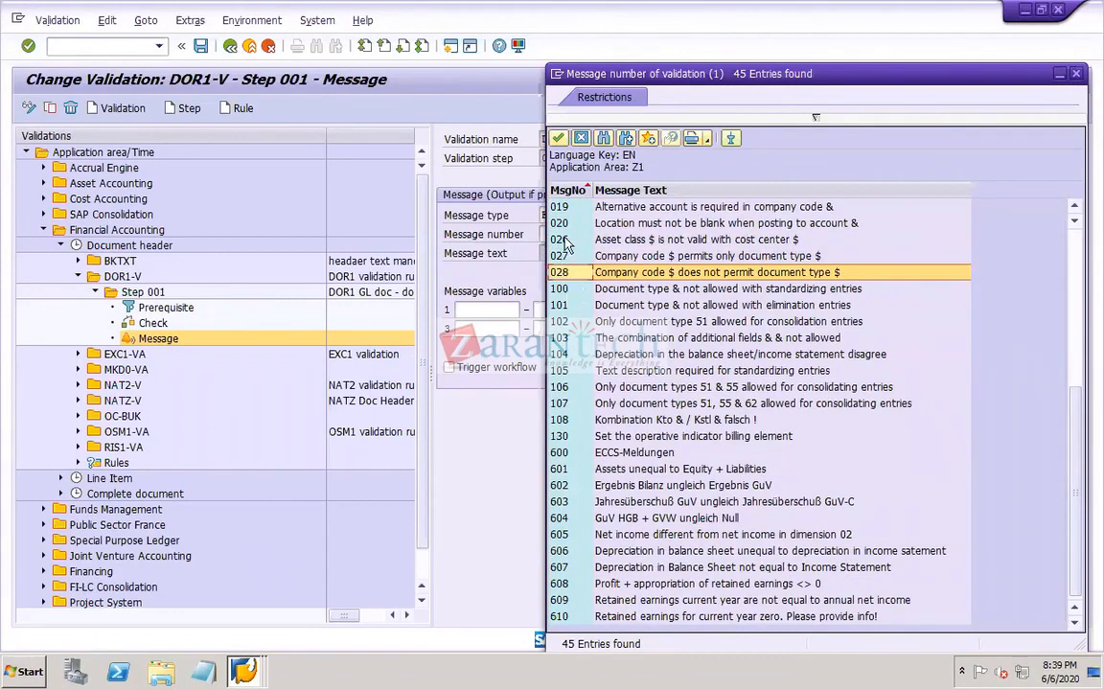
{"action": "left_click", "coordinate": [1073, 248]}
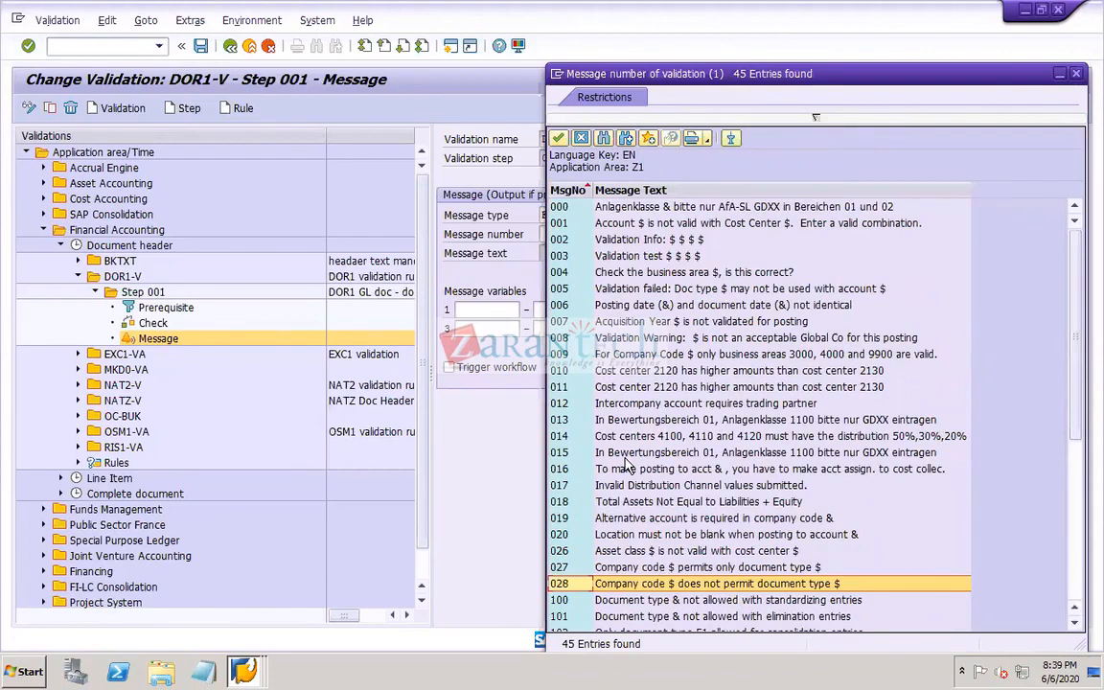
{"action": "left_click", "coordinate": [610, 258]}
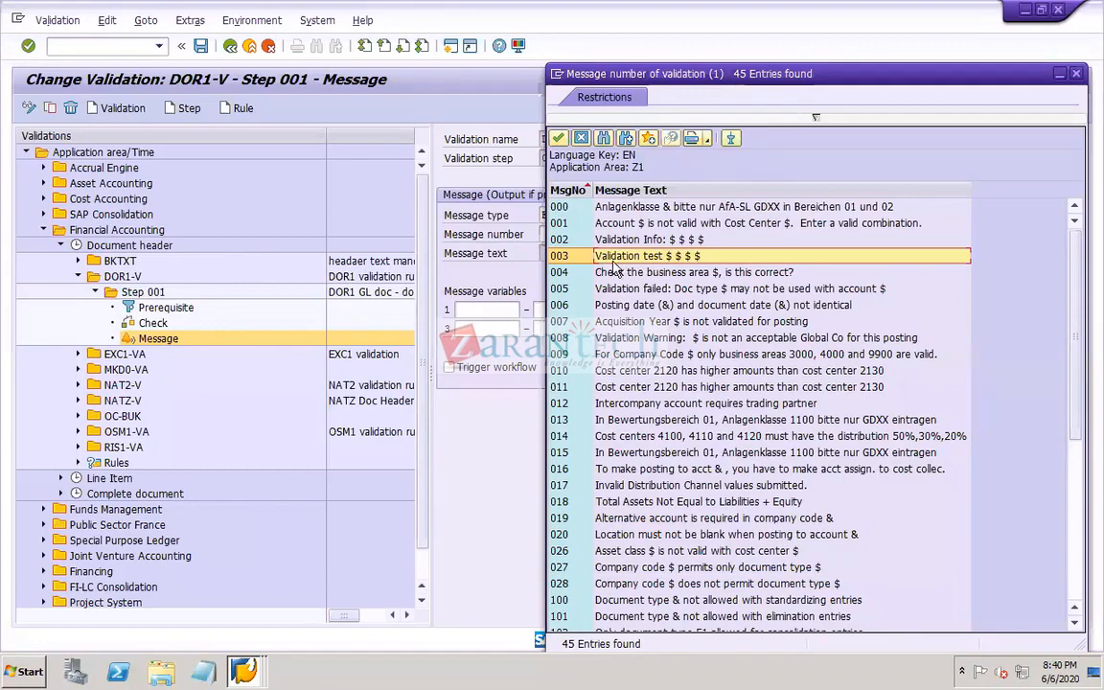
{"action": "mouse_move", "coordinate": [564, 8]}
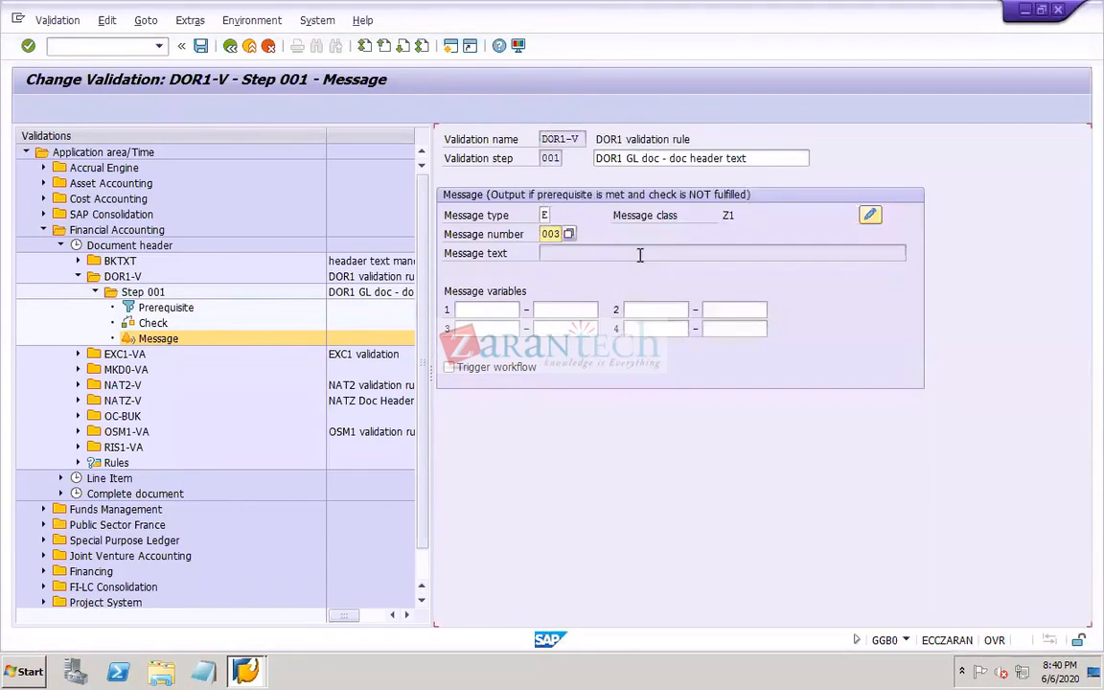
{"action": "double_click", "coordinate": [565, 256]}
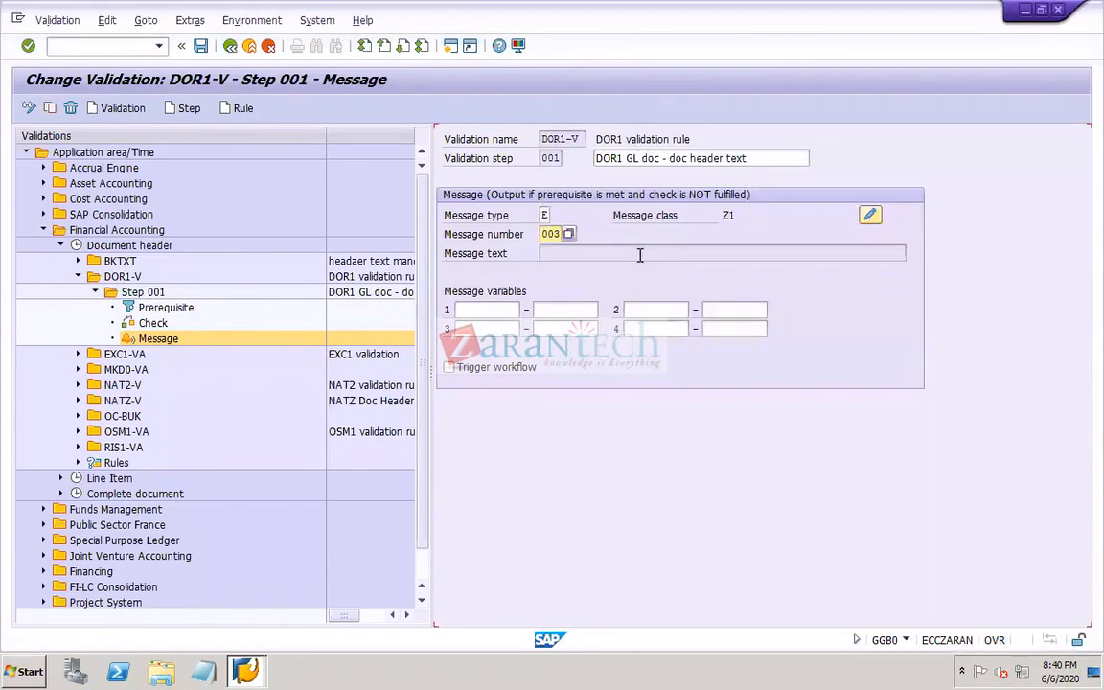
Confirm the Step 001 message settings with message type E and save the validation
{"action": "left_click", "coordinate": [542, 215]}
{"action": "type", "text": "E"}
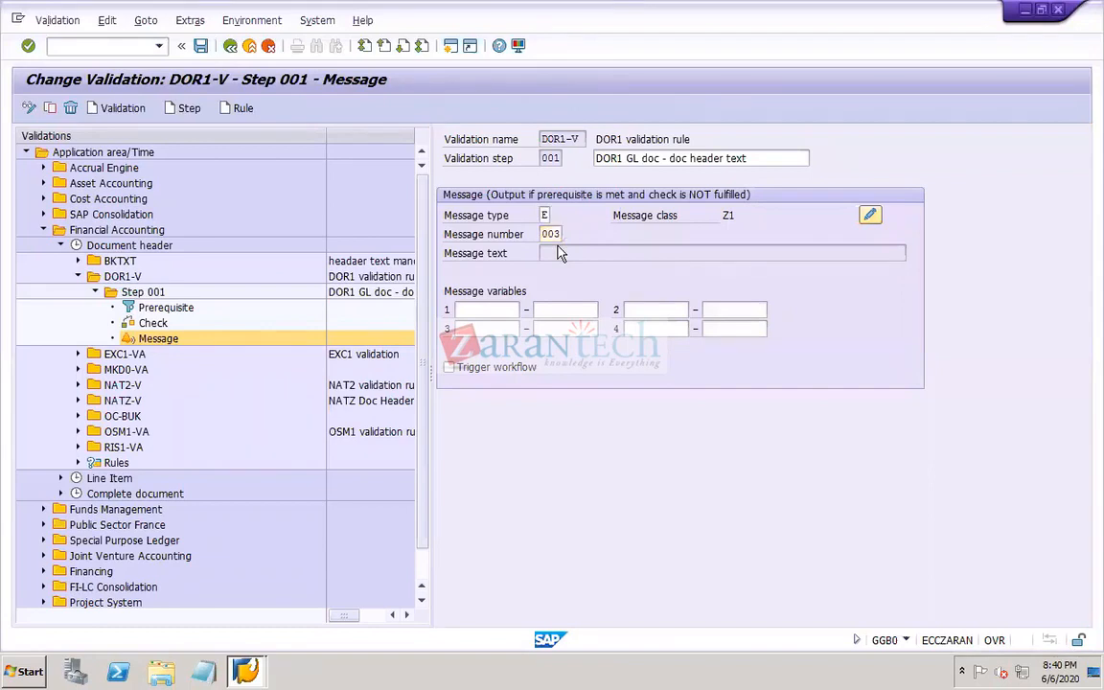
{"action": "key", "text": "Return"}
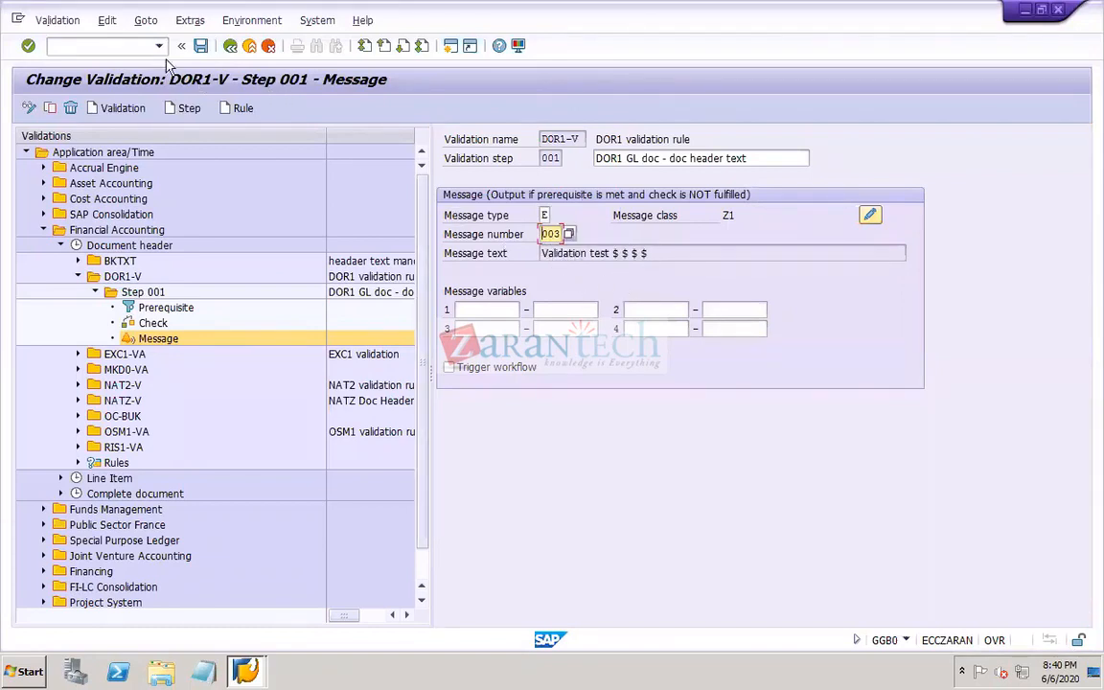
{"action": "left_click", "coordinate": [200, 45]}
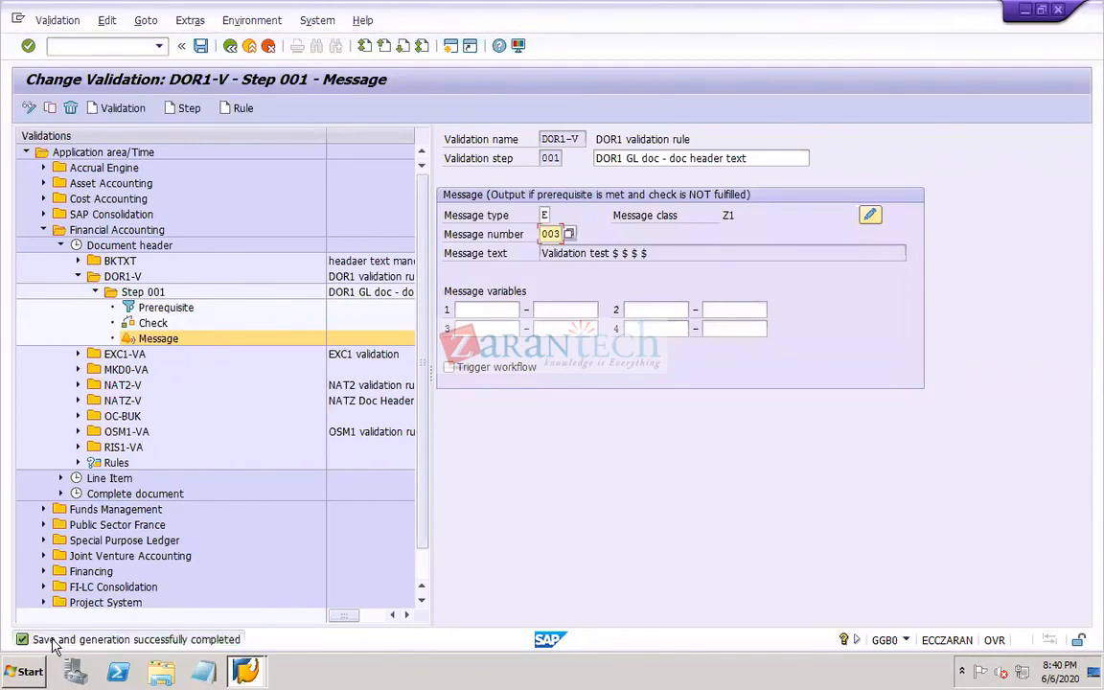
Switch to PowerPoint, note the transaction codes GGB0 and OB28 below the validation rule definition on slide 63, and save the presentation
{"action": "mouse_move", "coordinate": [441, 10]}
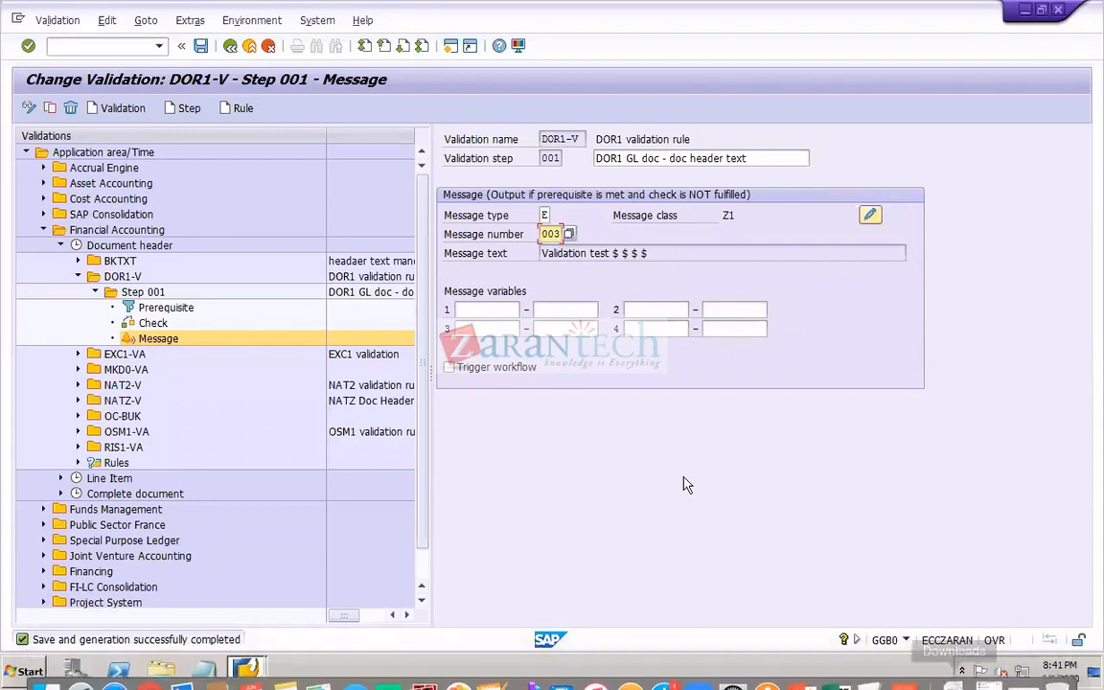
{"action": "left_click", "coordinate": [74, 50]}
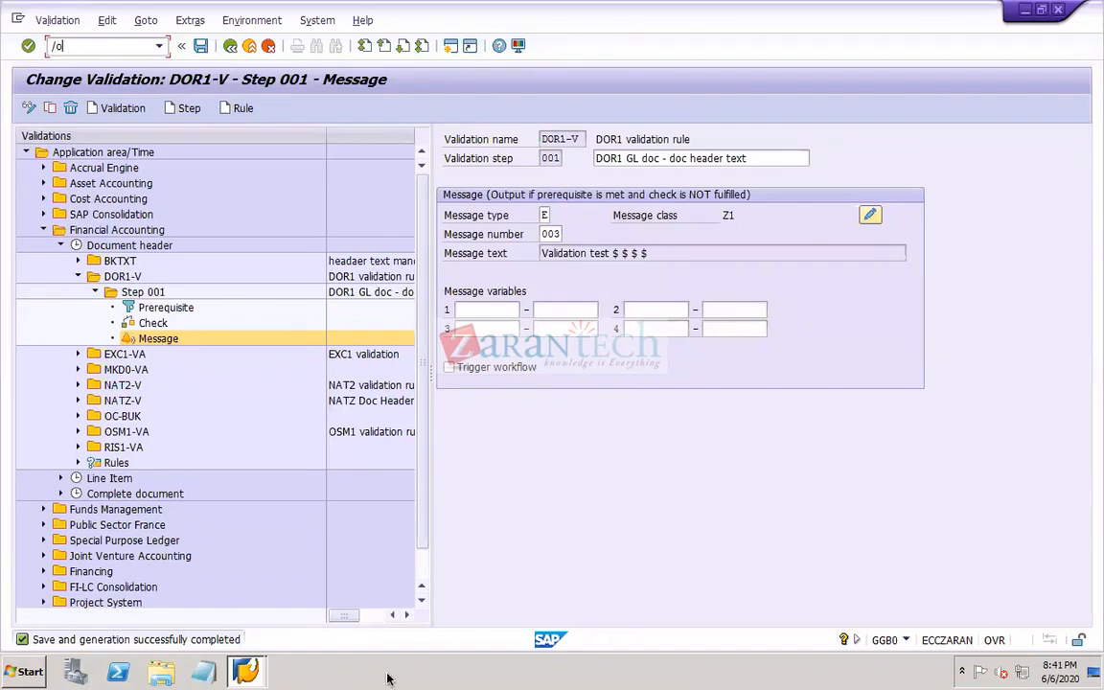
{"action": "left_click", "coordinate": [803, 668]}
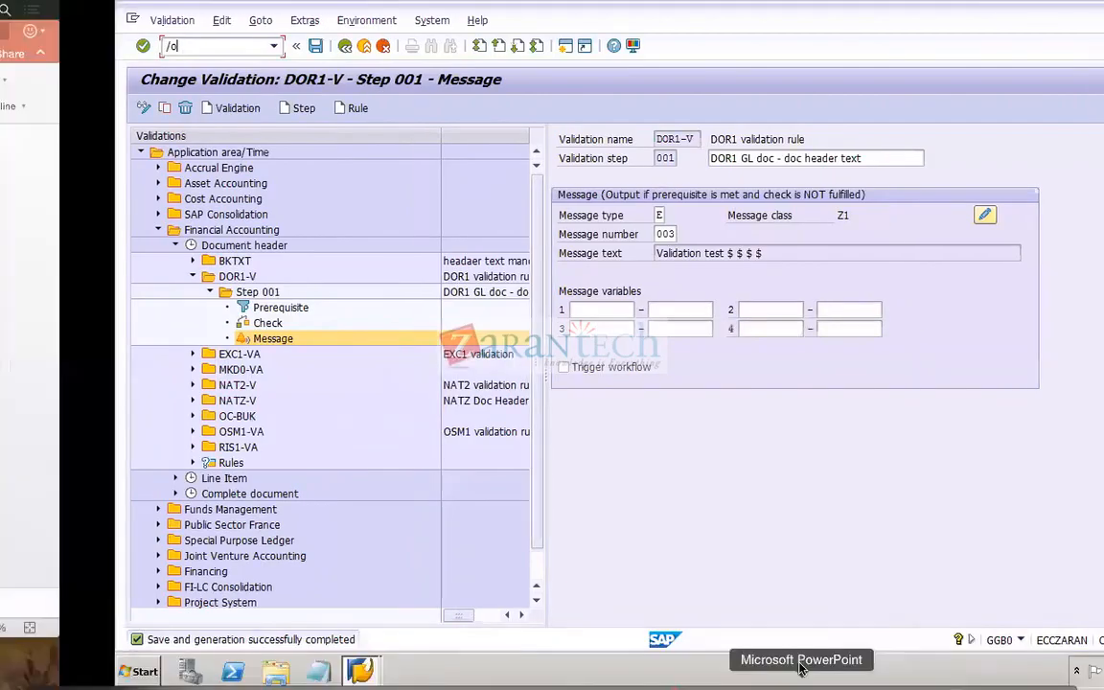
{"action": "left_click", "coordinate": [677, 257]}
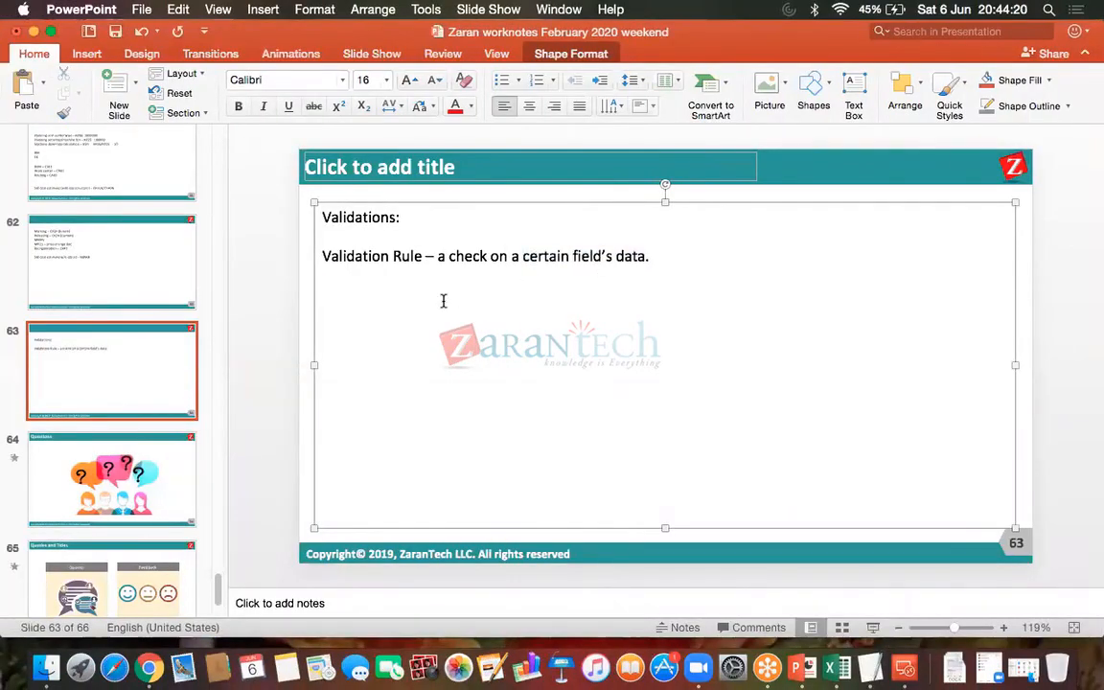
{"action": "type", "text": "GGB0 OB28"}
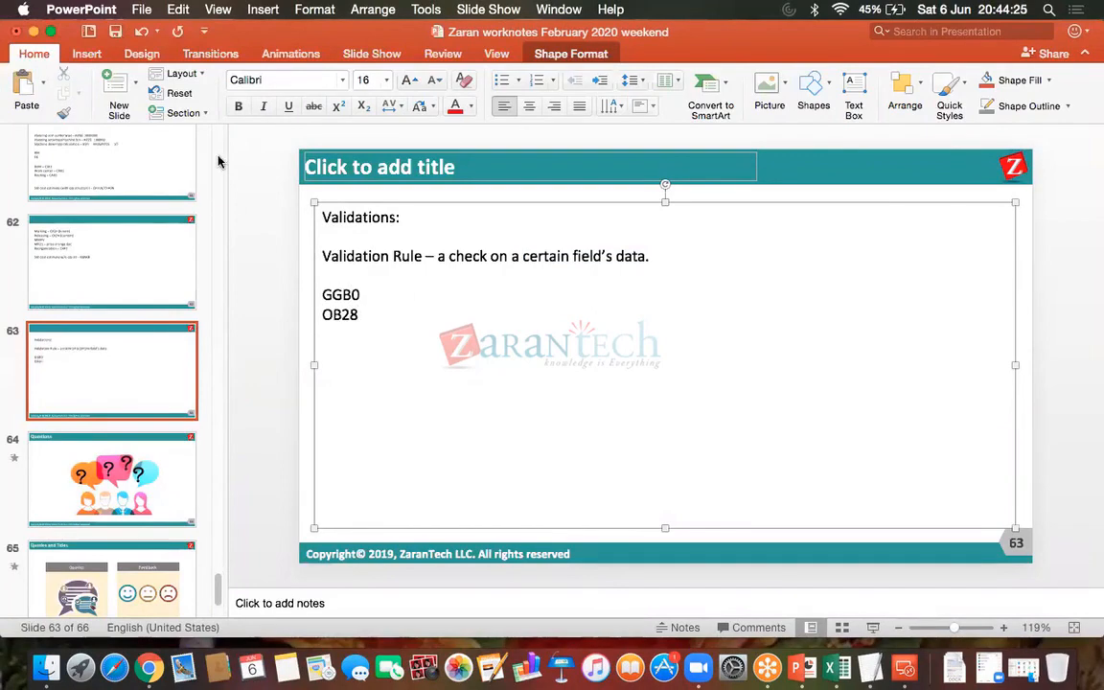
{"action": "left_click", "coordinate": [115, 31]}
Return to the SAP session, open transaction OB28 and begin a new entry for company code DOR1
{"action": "left_click", "coordinate": [905, 668]}
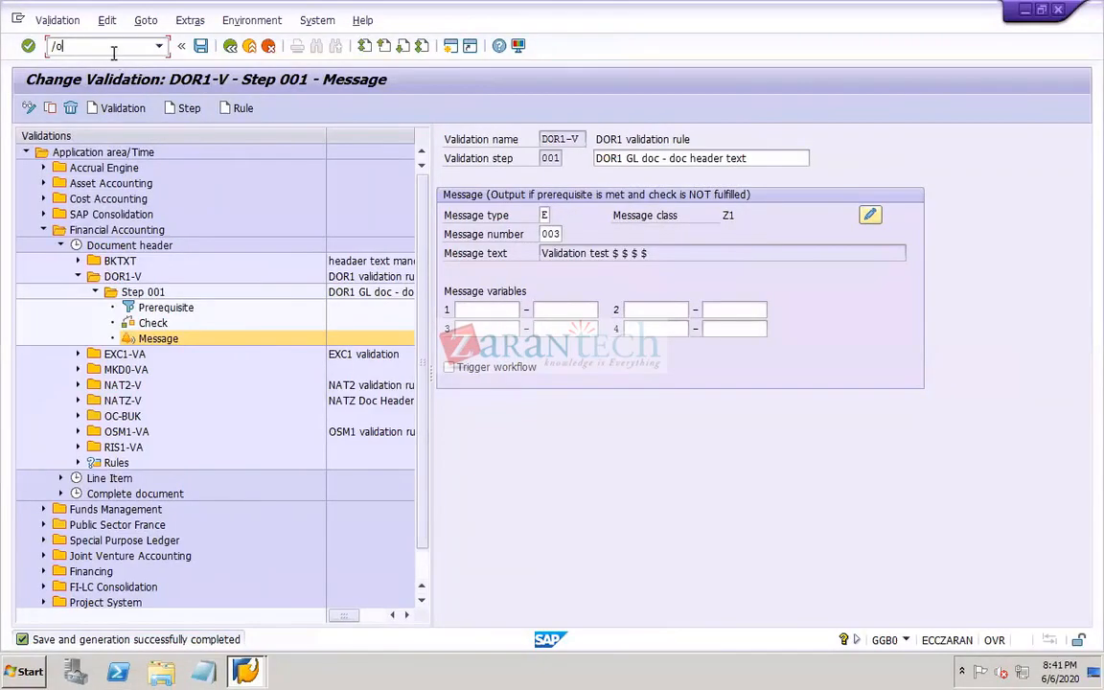
{"action": "type", "text": "OB28"}
{"action": "key", "text": "Return"}
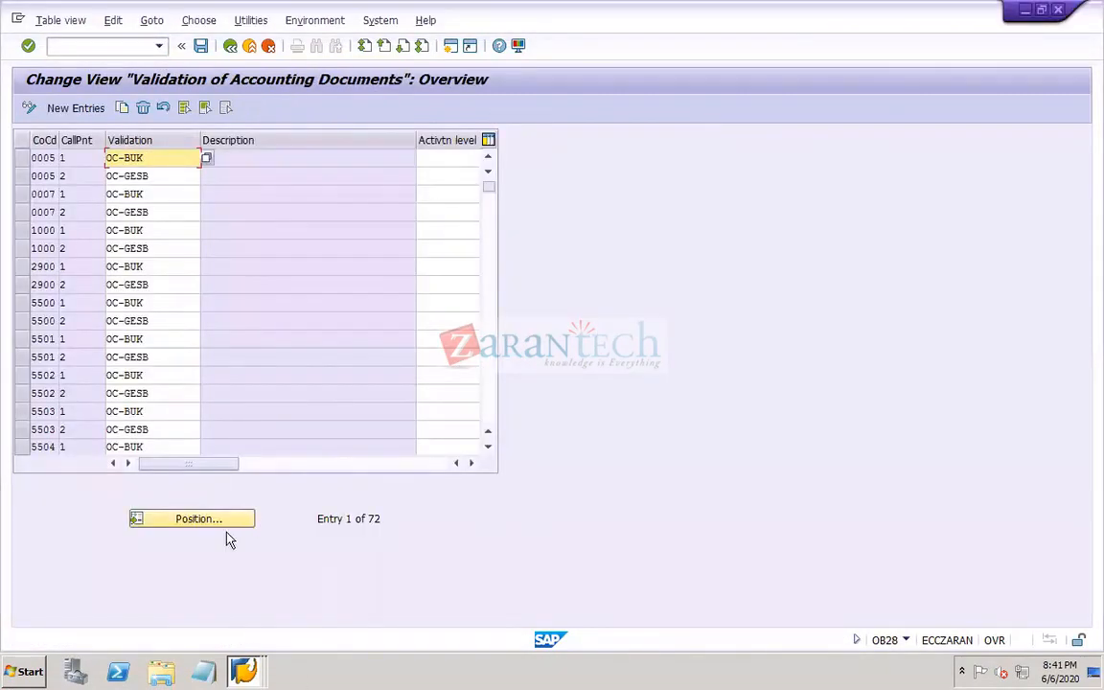
{"action": "left_click", "coordinate": [76, 107]}
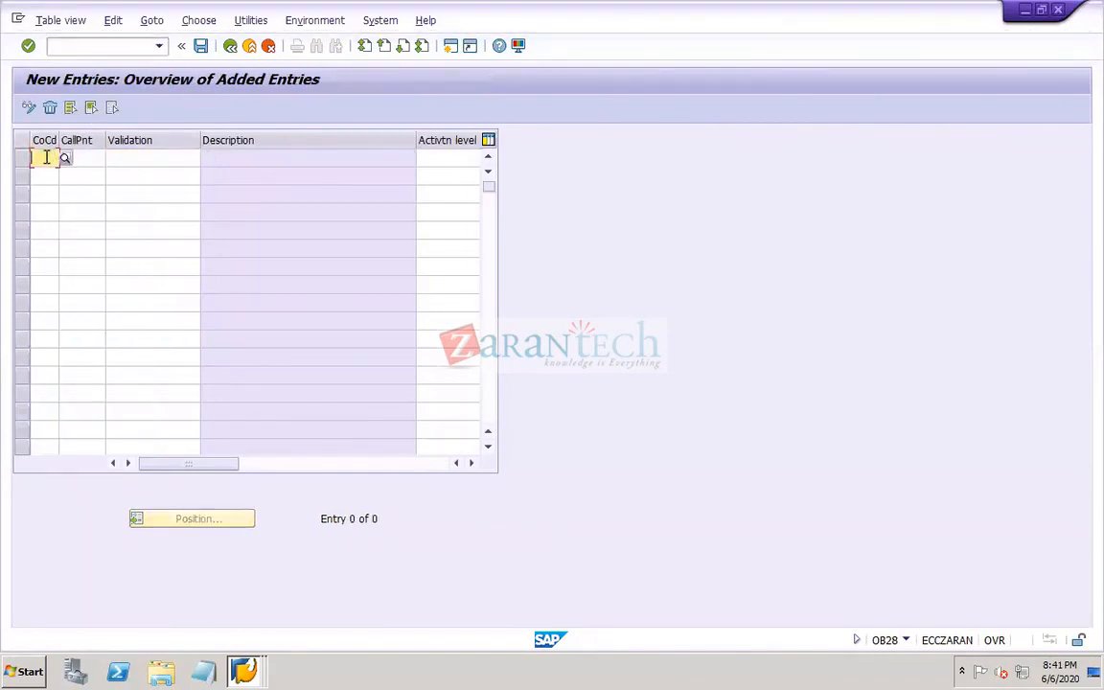
{"action": "type", "text": "DCR1"}
{"action": "key", "text": "Tab"}
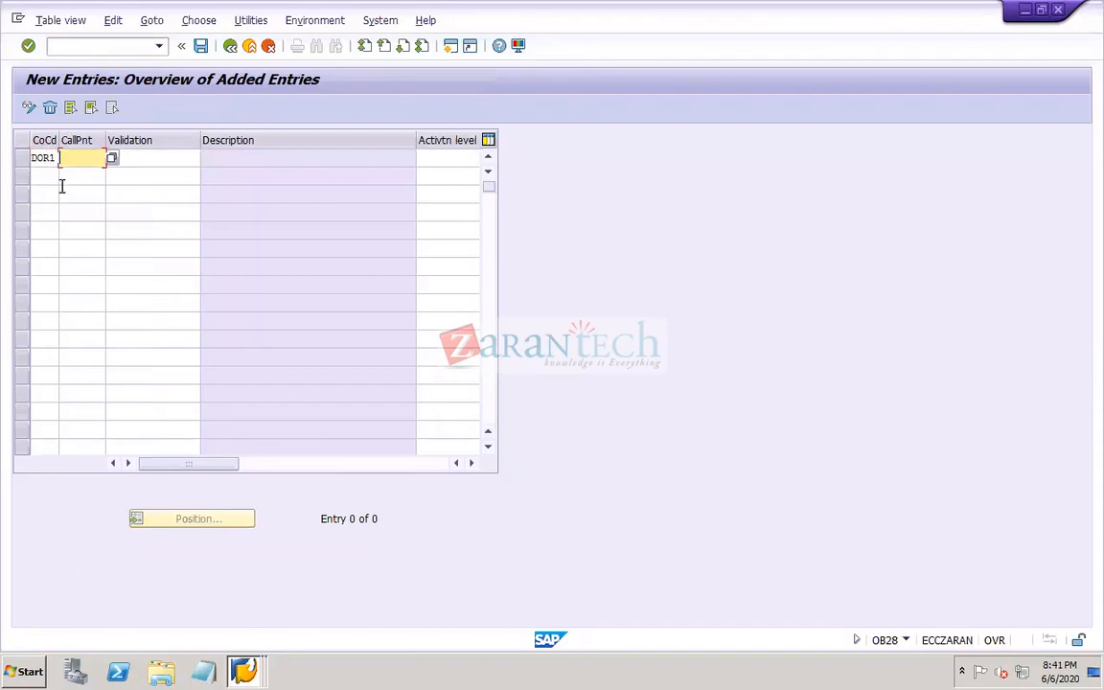
Set the DOR1 entry's callup point to 0001 (Document header) and assign validation DOR1-V to it
{"action": "left_click", "coordinate": [41, 157]}
{"action": "left_click", "coordinate": [84, 157]}
{"action": "left_click", "coordinate": [112, 159]}
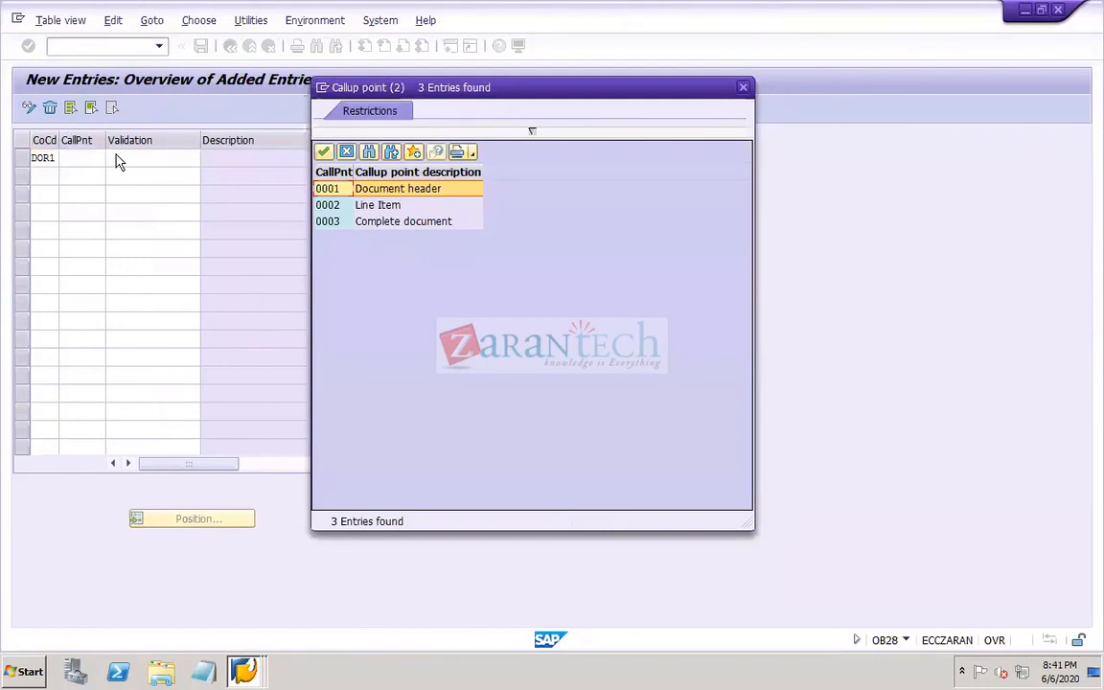
{"action": "left_click", "coordinate": [419, 192]}
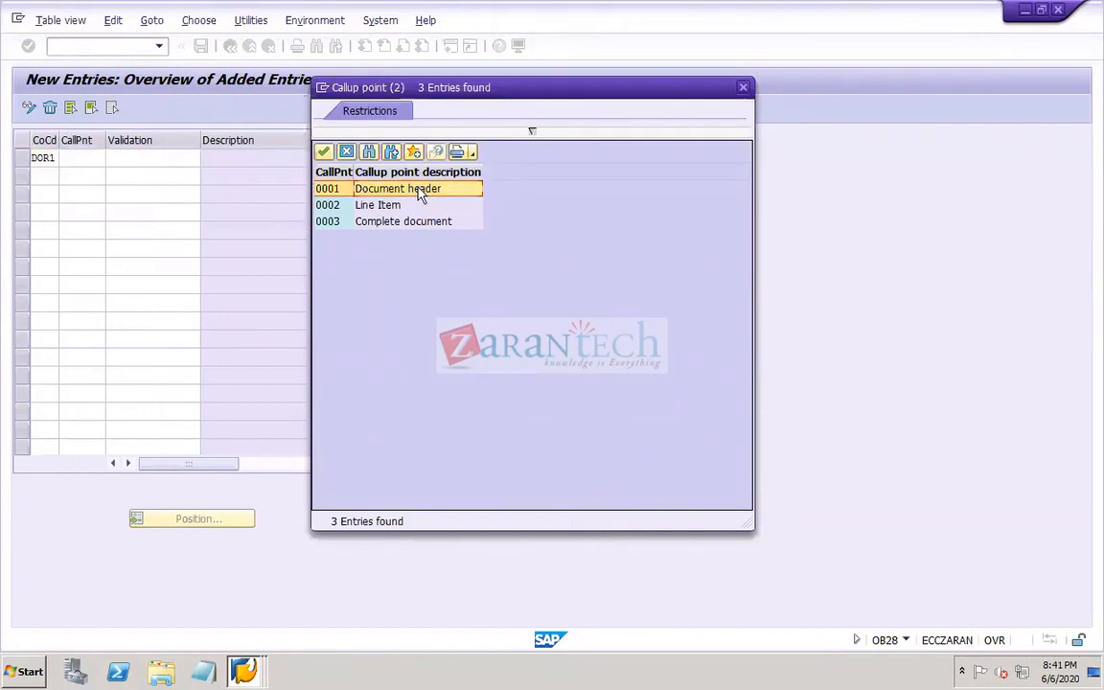
{"action": "double_click", "coordinate": [419, 192]}
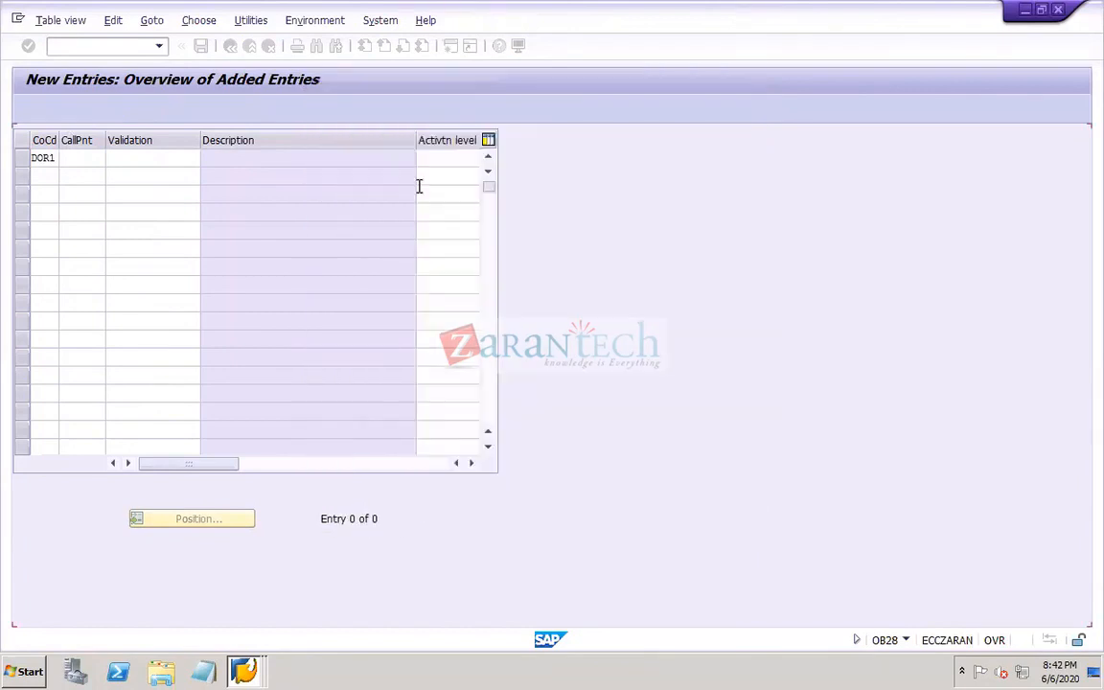
{"action": "left_click", "coordinate": [175, 158]}
{"action": "left_click", "coordinate": [206, 158]}
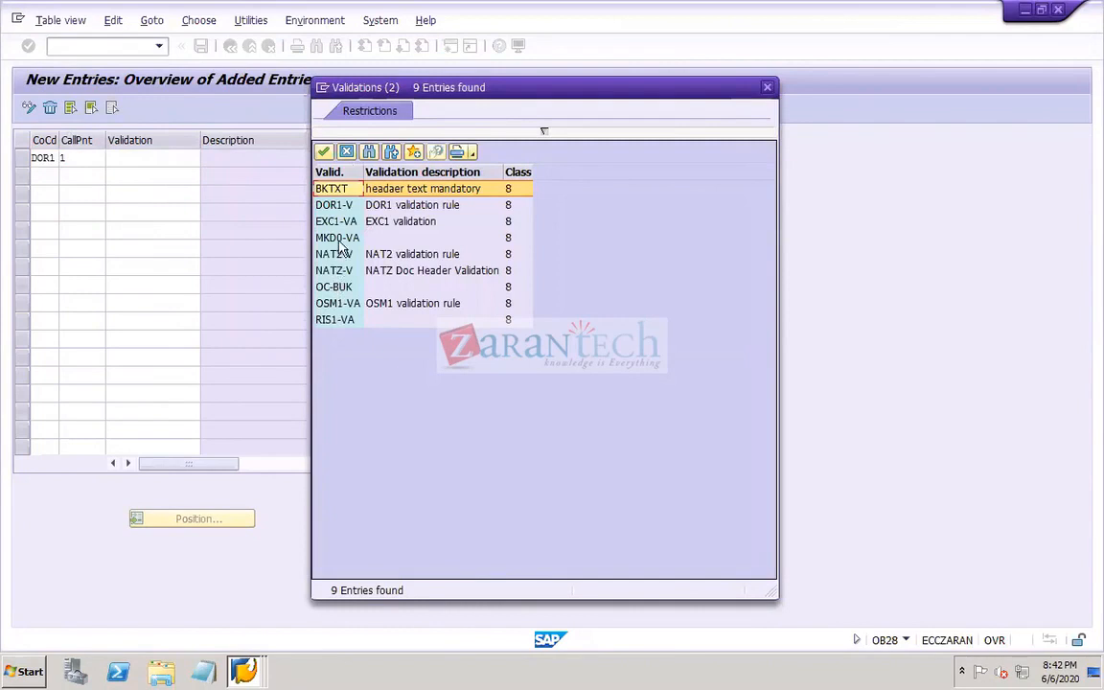
{"action": "double_click", "coordinate": [335, 205]}
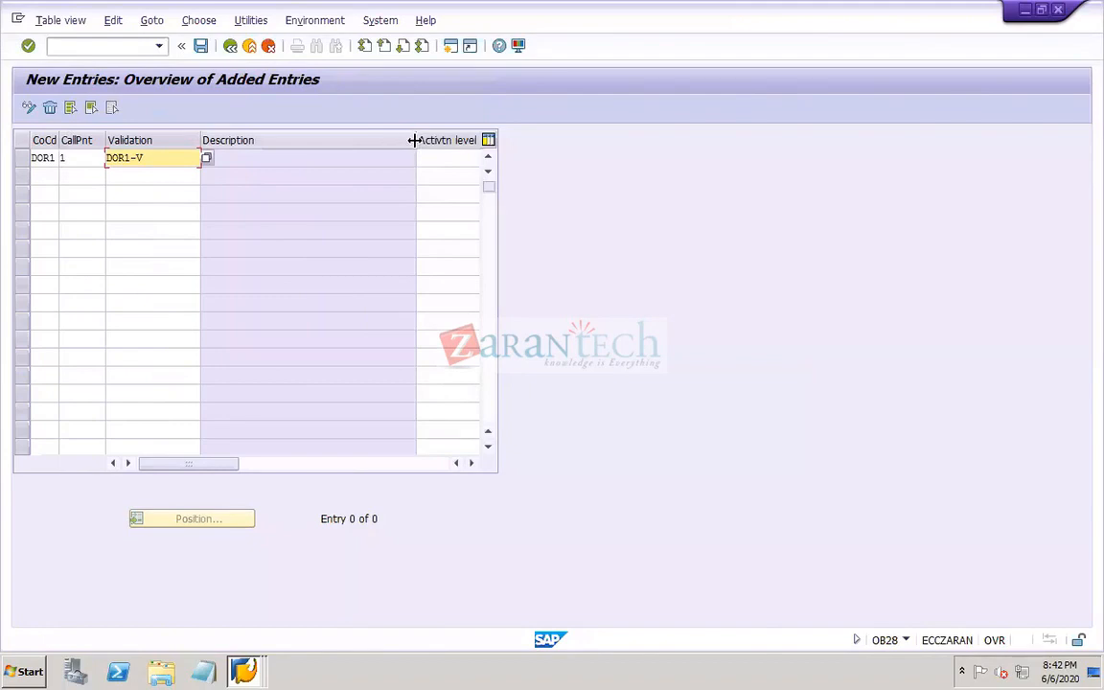
Set the DOR1 entry's activation level to 1 (Active) and save it under the proposed customizing request
{"action": "left_click_drag", "start_coordinate": [414, 140], "coordinate": [321, 141]}
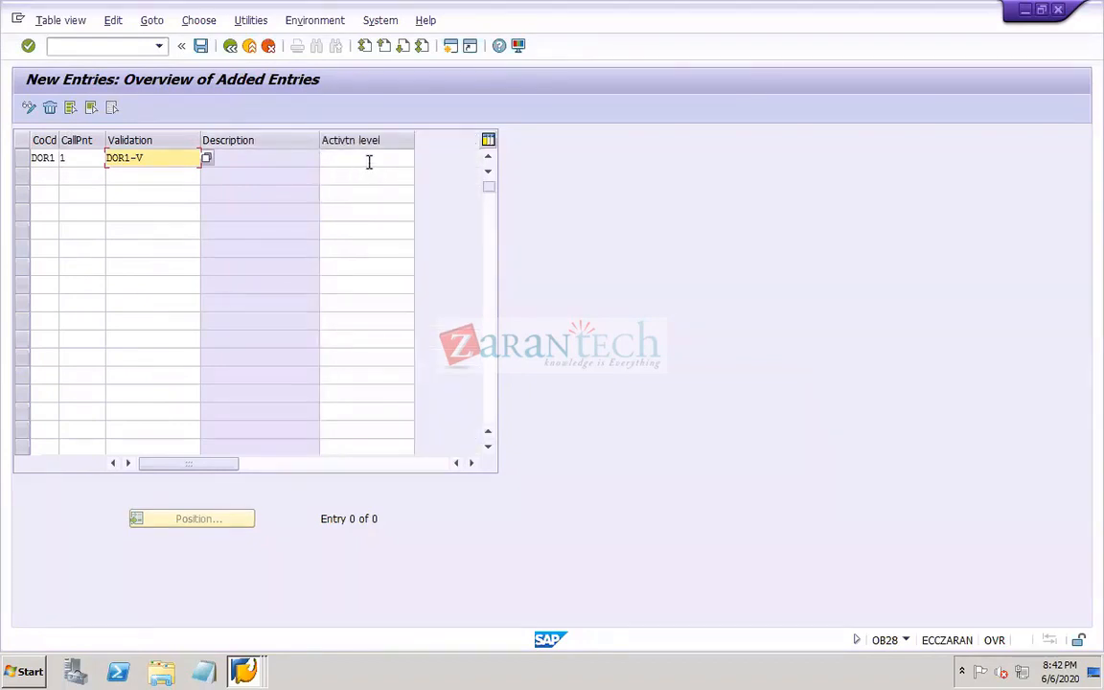
{"action": "left_click", "coordinate": [365, 158]}
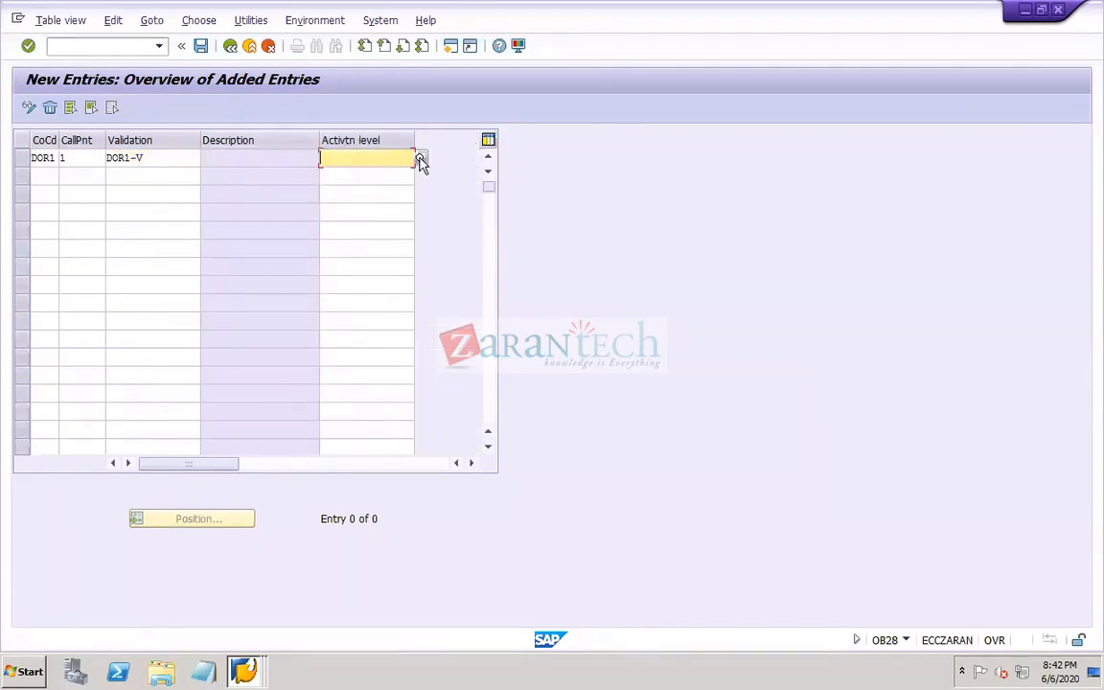
{"action": "left_click", "coordinate": [420, 159]}
{"action": "left_click", "coordinate": [112, 211]}
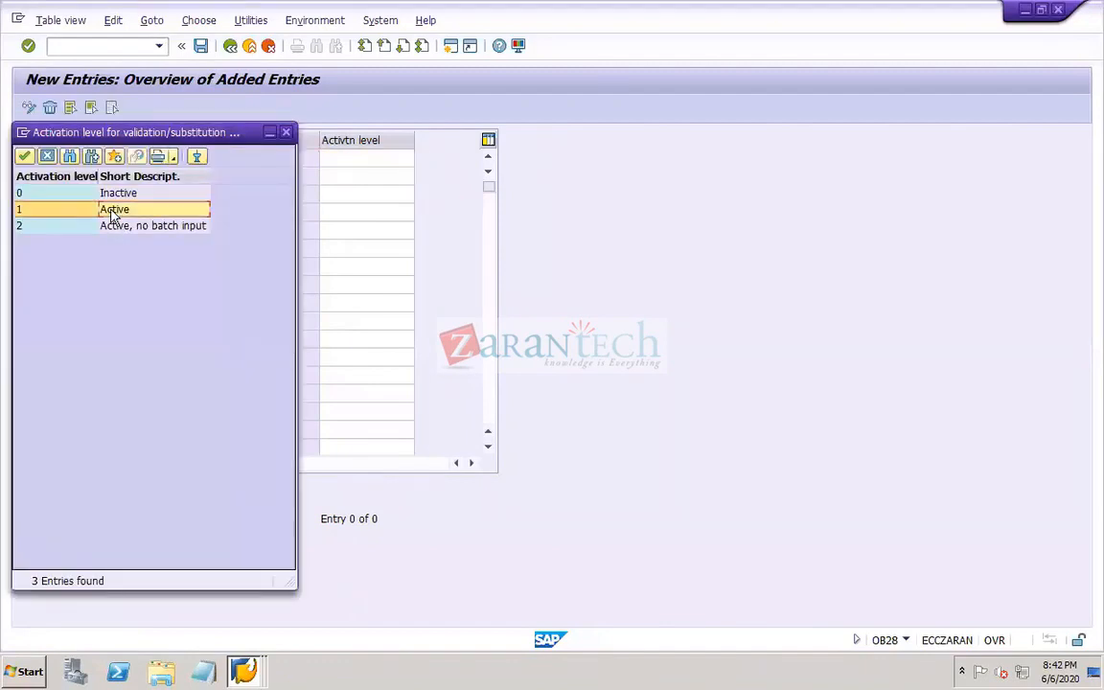
{"action": "left_click", "coordinate": [108, 210]}
{"action": "double_click", "coordinate": [109, 211]}
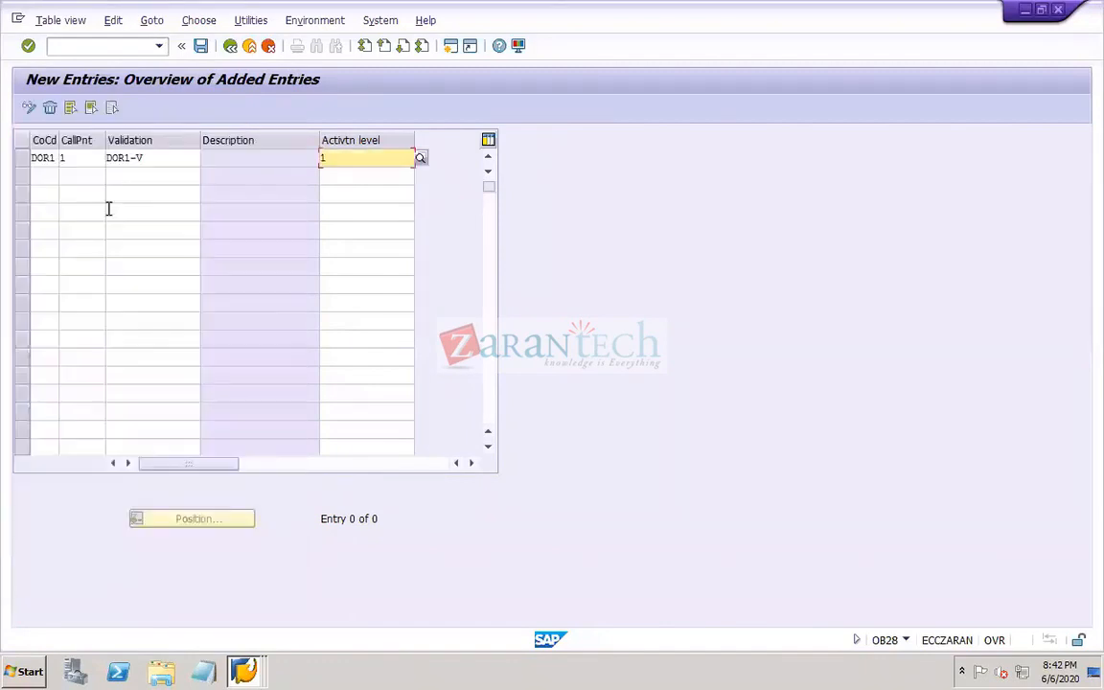
{"action": "left_click", "coordinate": [198, 47]}
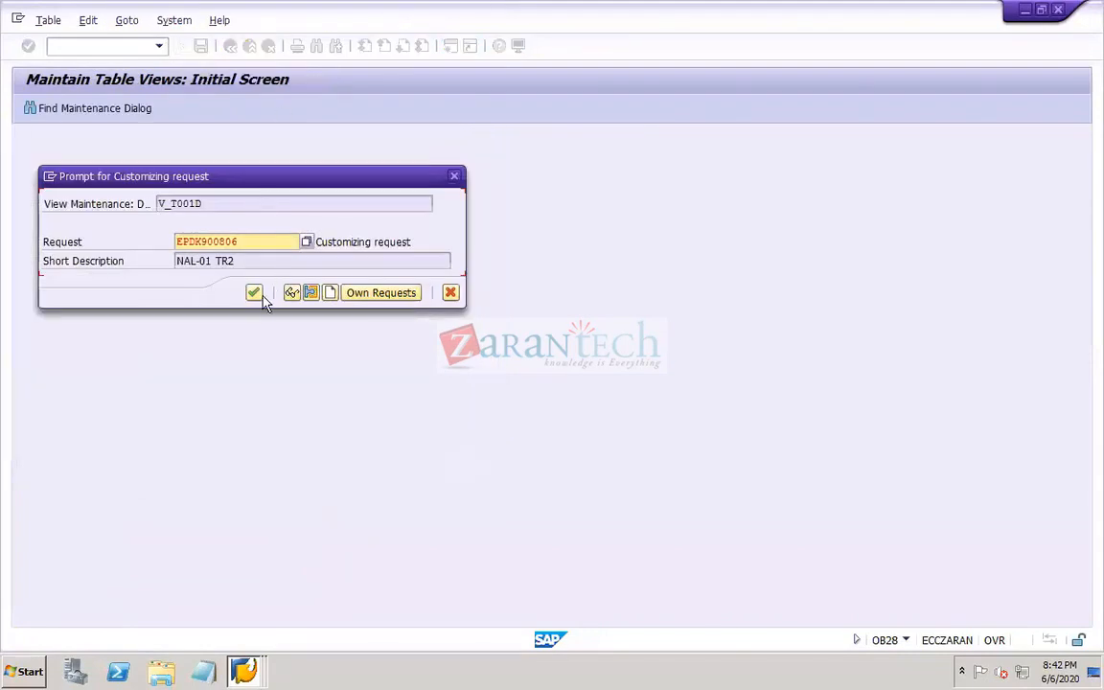
{"action": "left_click", "coordinate": [255, 293]}
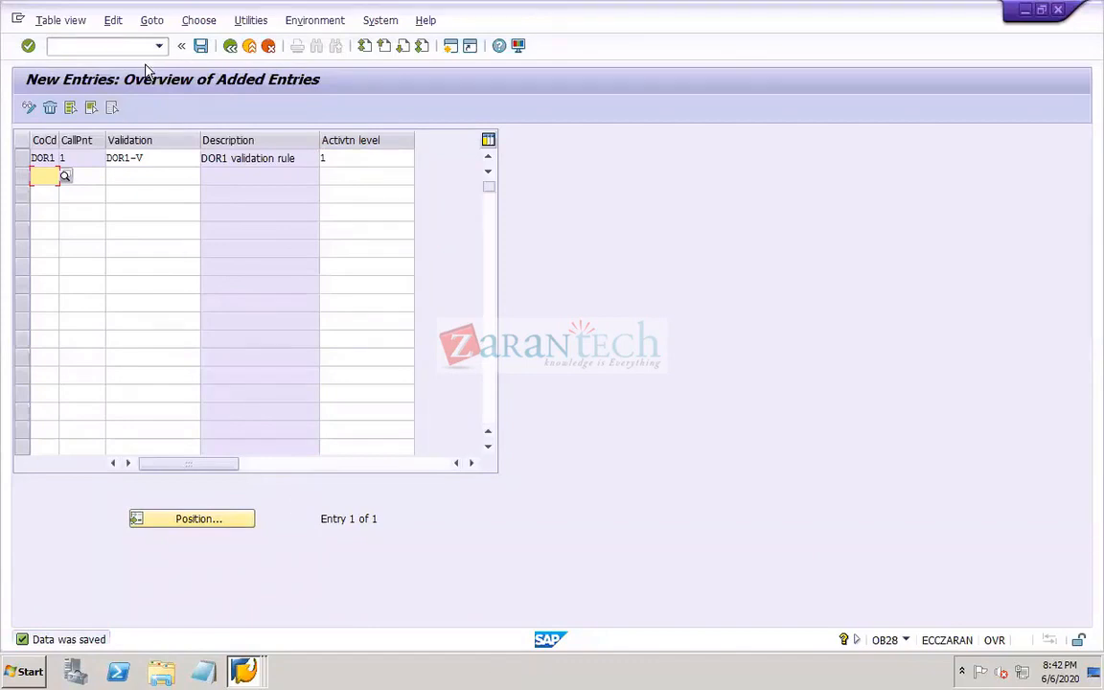
Leave the validation assignment and open the G/L account posting transaction F-02
{"action": "left_click", "coordinate": [121, 47]}
{"action": "type", "text": "/n"}
{"action": "key", "text": "Return"}
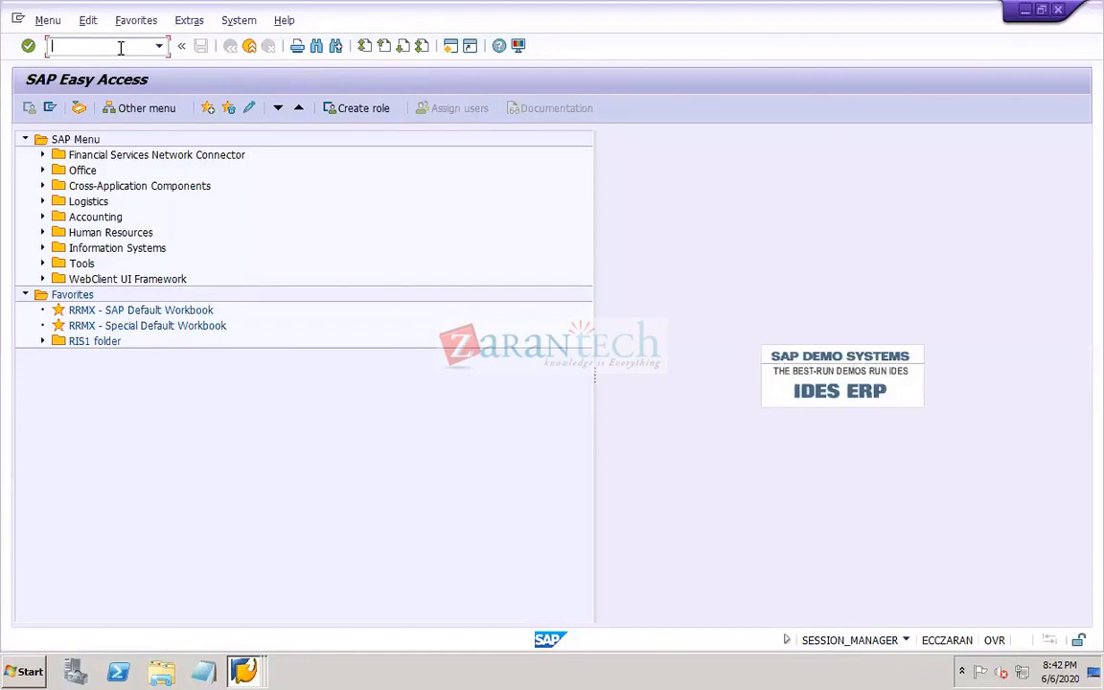
{"action": "type", "text": "F-02"}
{"action": "key", "text": "Return"}
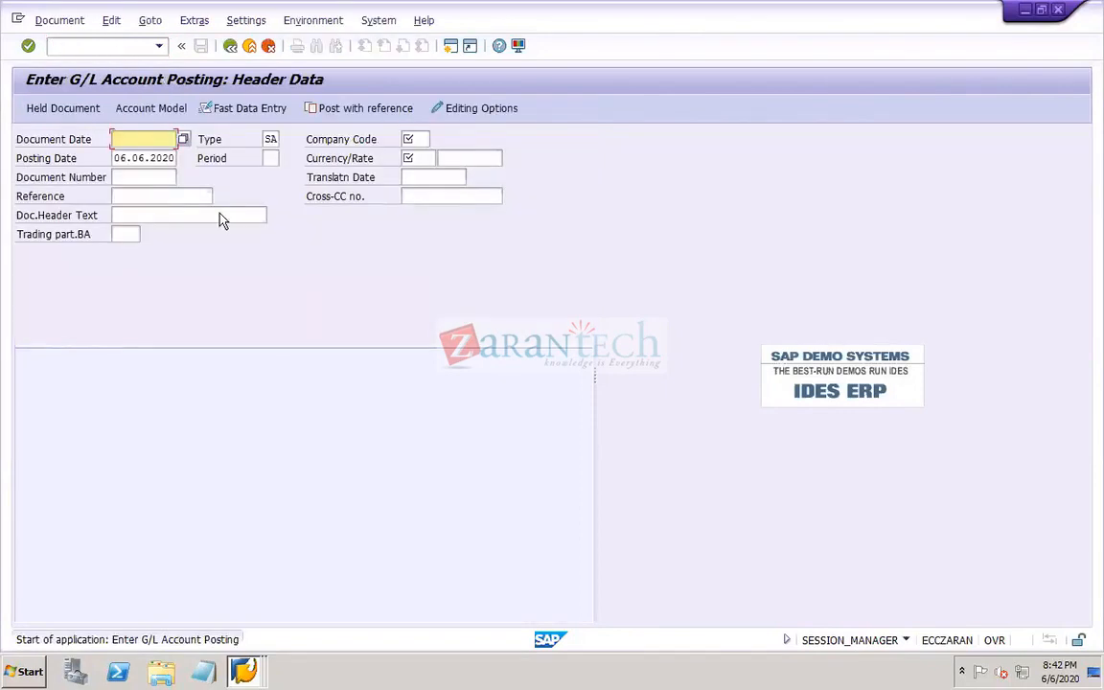
Fill in the posting header with document date and posting date 01.01.2020, company code DOR1 and currency USD
{"action": "left_click", "coordinate": [146, 139]}
{"action": "left_click", "coordinate": [137, 155]}
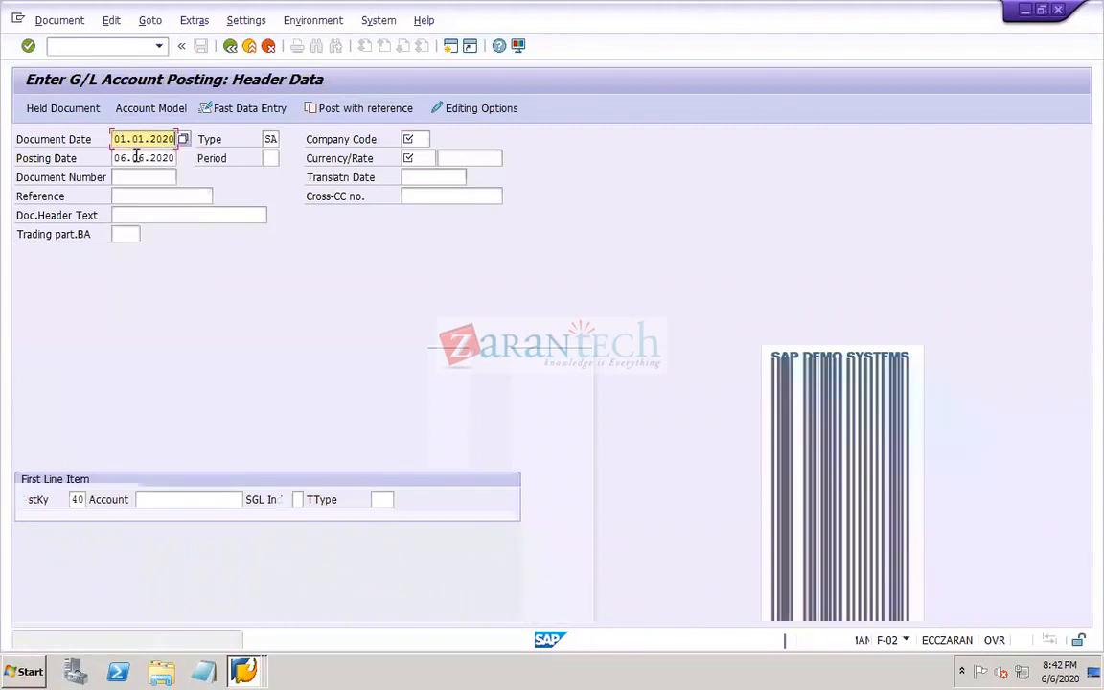
{"action": "key", "text": "Tab"}
{"action": "key", "text": "Tab"}
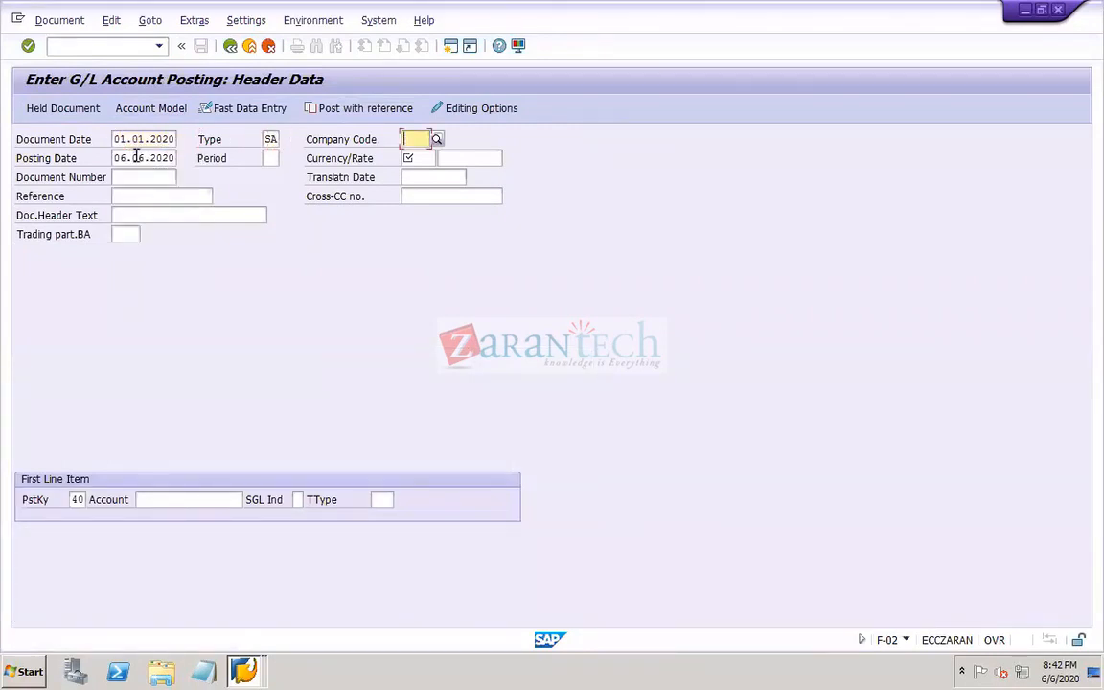
{"action": "type", "text": "DOR1"}
{"action": "left_click", "coordinate": [137, 158]}
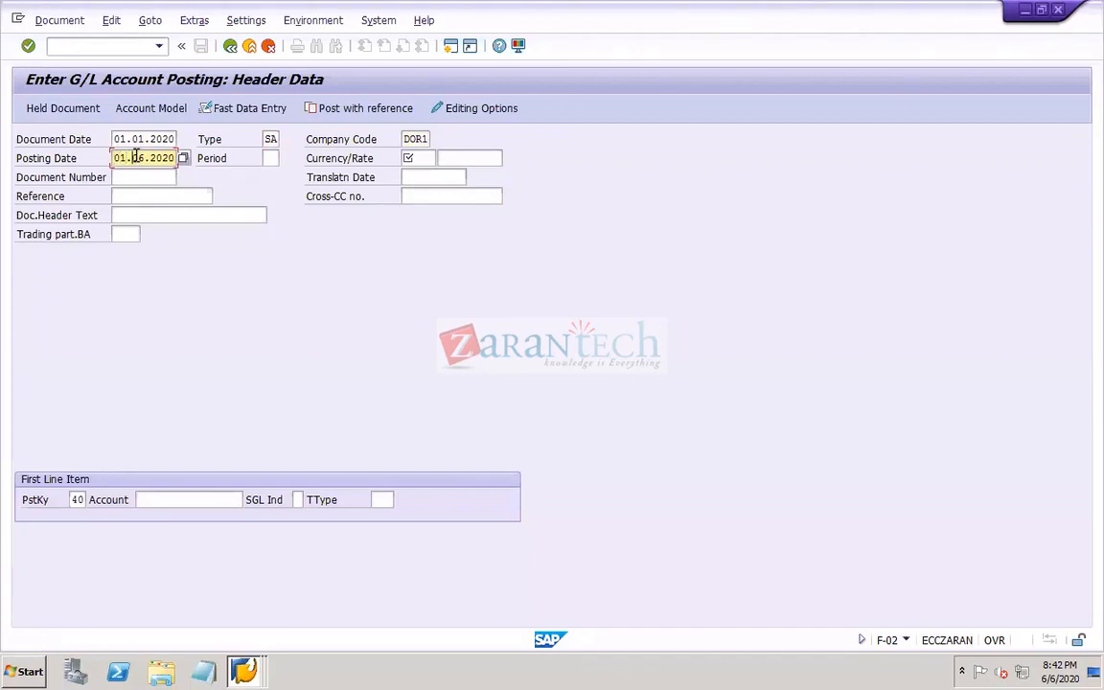
{"action": "left_click", "coordinate": [412, 157]}
{"action": "type", "text": "USD"}
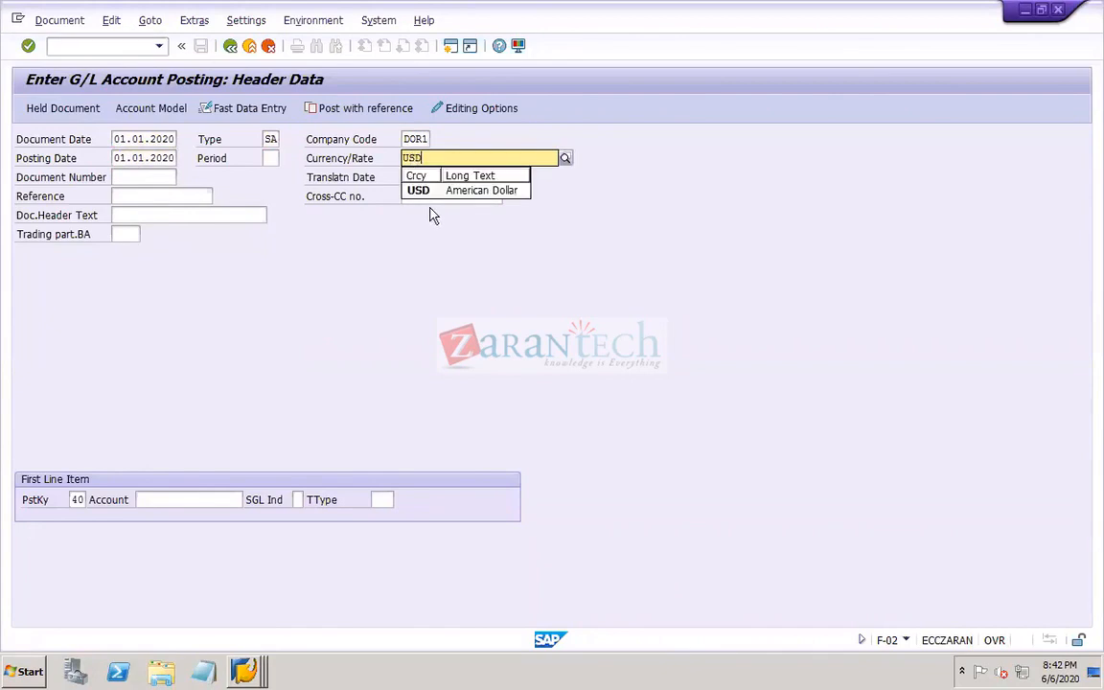
{"action": "left_click", "coordinate": [419, 191]}
{"action": "left_click", "coordinate": [128, 197]}
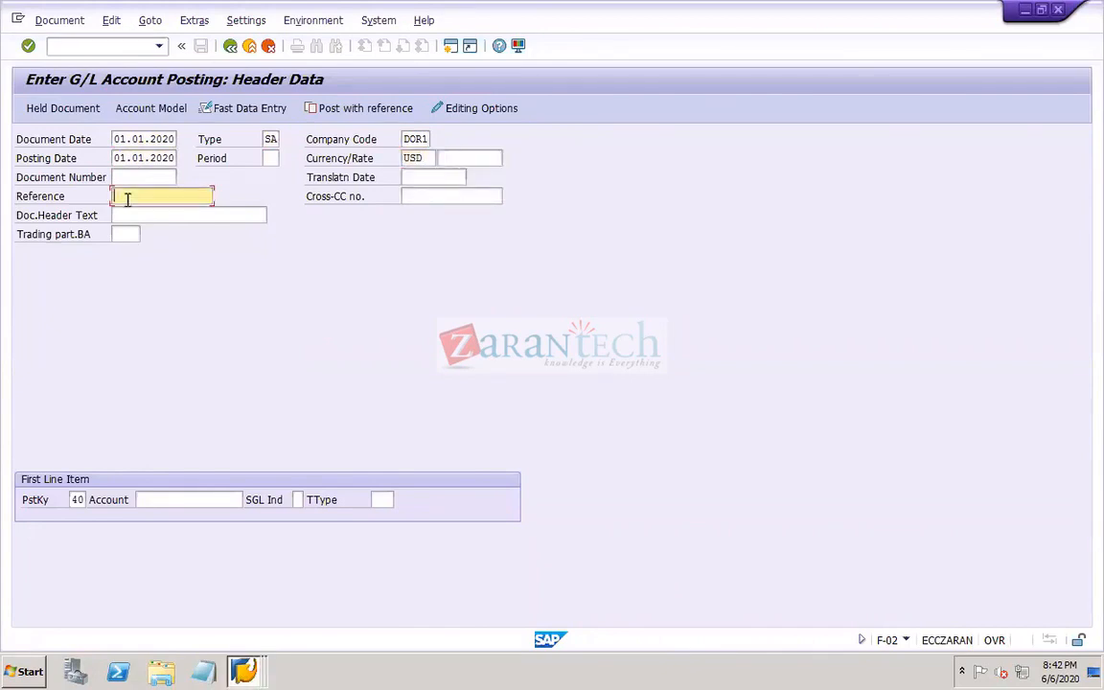
Enter account 40000 for the first line item and submit the header with the document header text left blank
{"action": "left_click", "coordinate": [133, 214]}
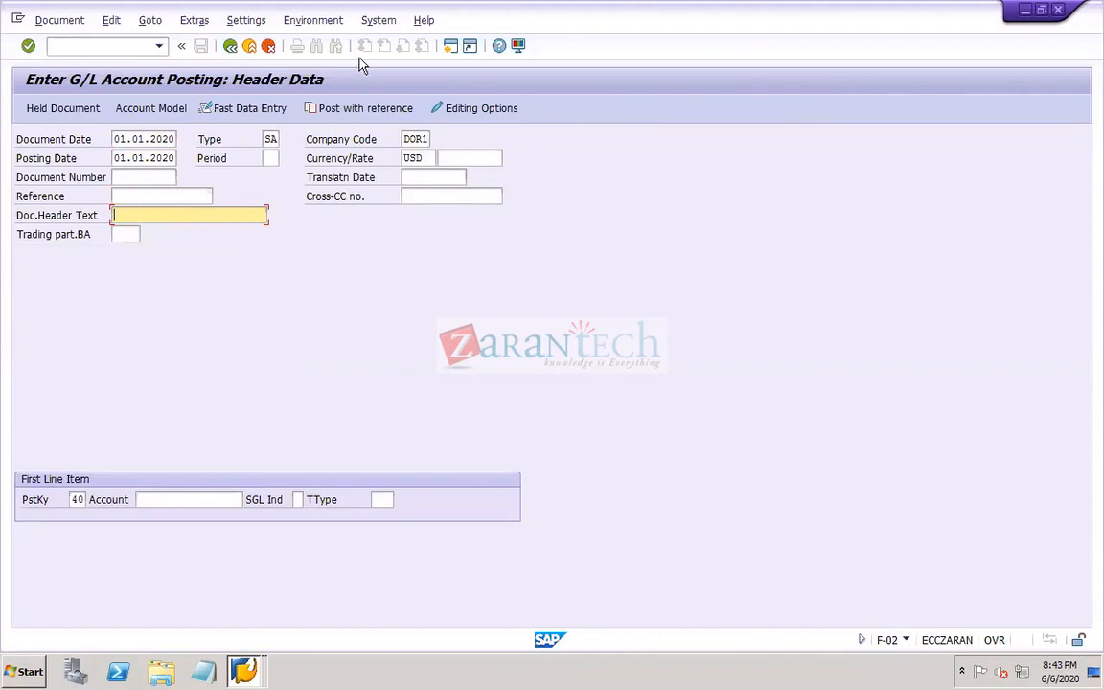
{"action": "left_click", "coordinate": [191, 506]}
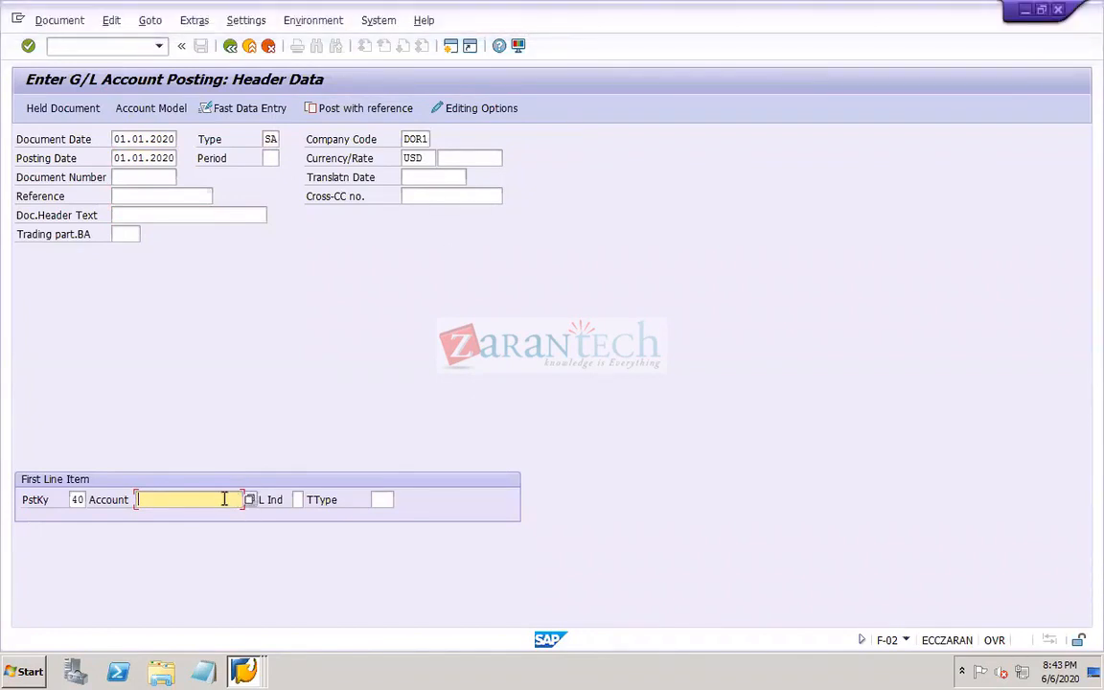
{"action": "type", "text": "40000"}
{"action": "left_click", "coordinate": [154, 219]}
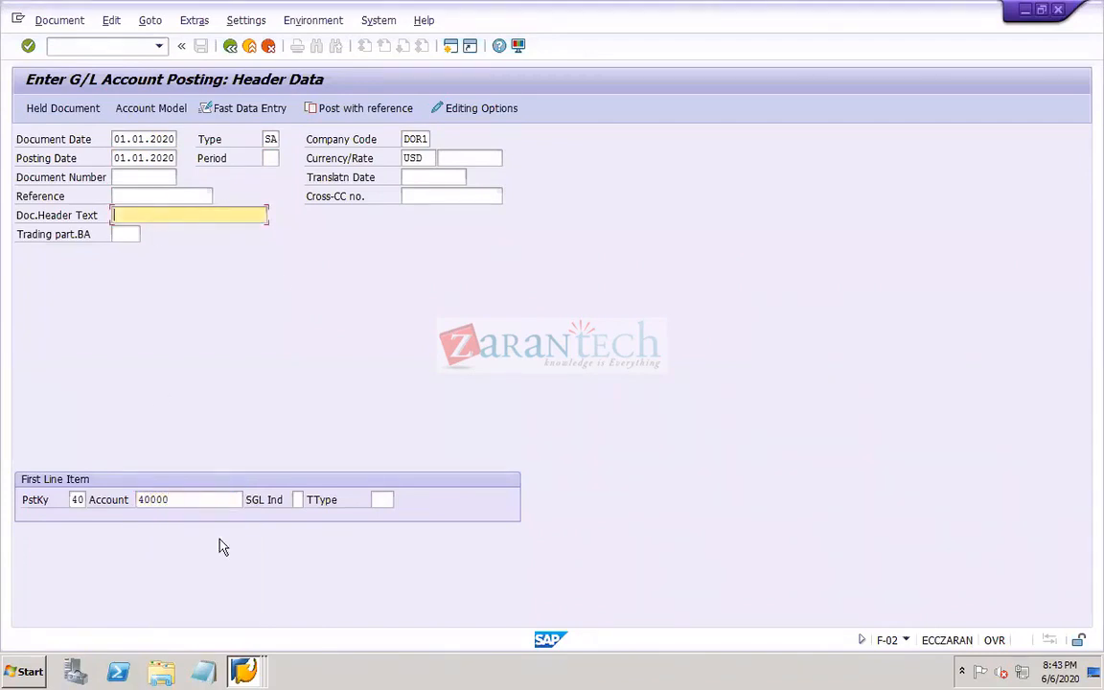
{"action": "key", "text": "Return"}
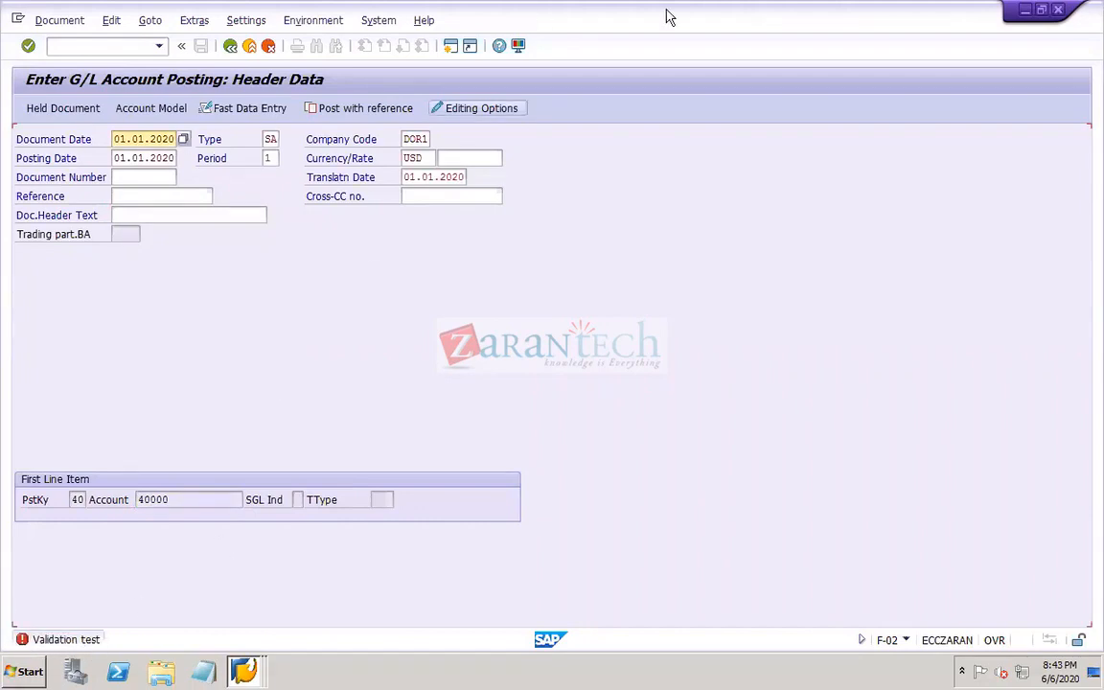
{"action": "mouse_move", "coordinate": [667, 9]}
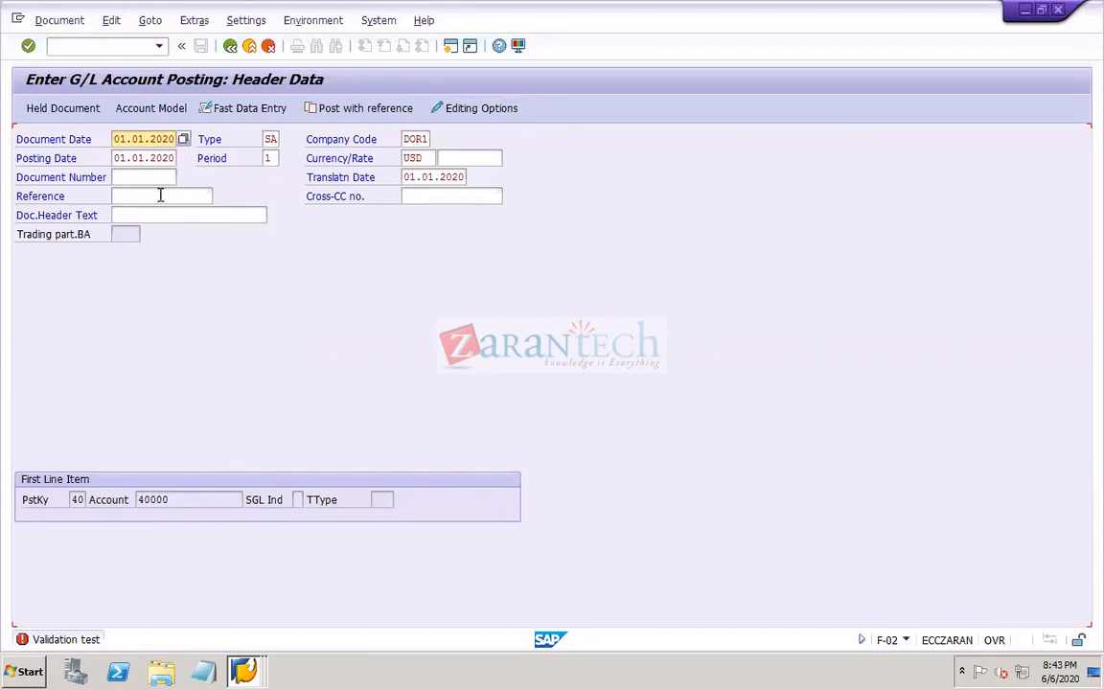
Enter DOR1 as the document header text and continue to the first line item
{"action": "left_click", "coordinate": [139, 218]}
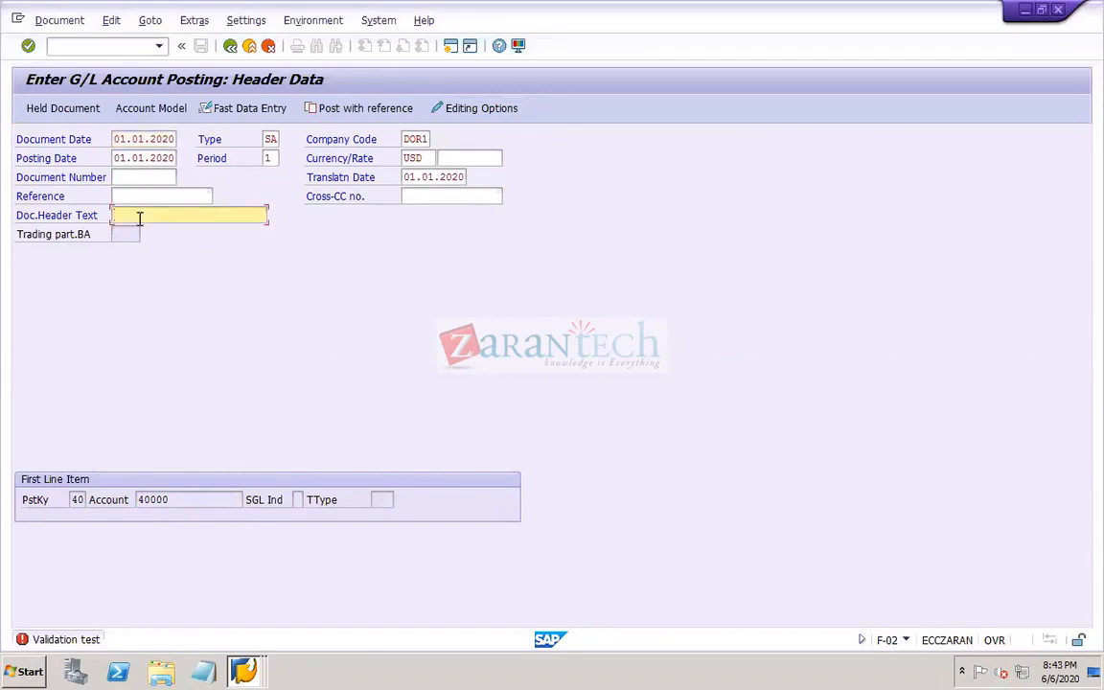
{"action": "type", "text": "DOR1"}
{"action": "key", "text": "Return"}
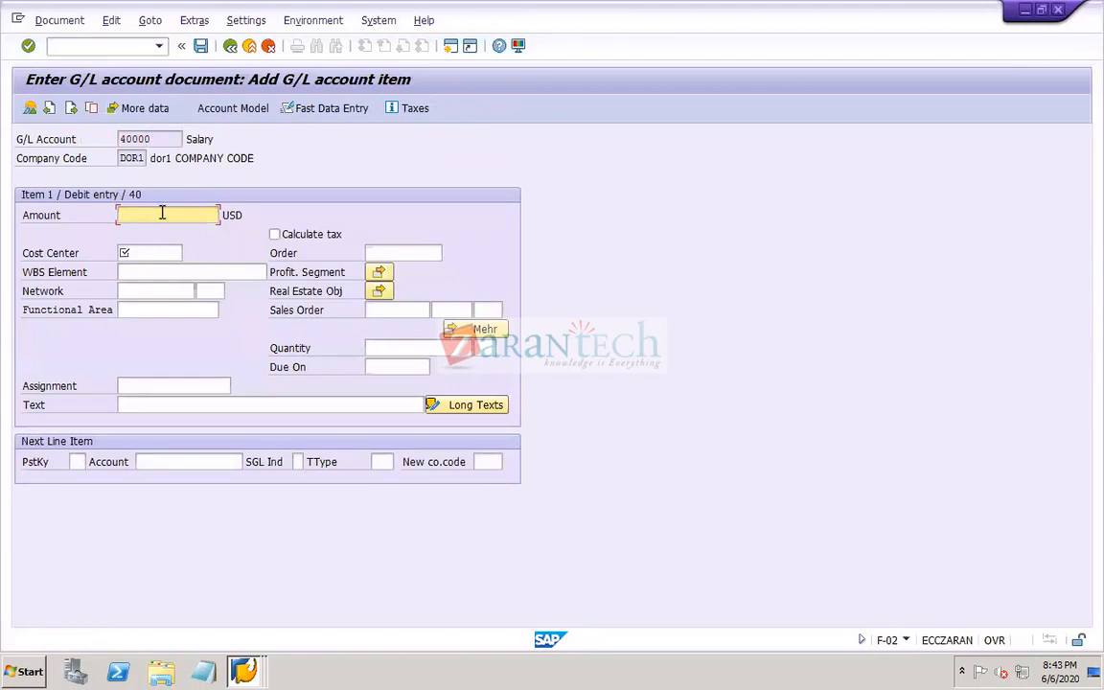
Enter amount 10000 and cost center DOR1-DUMM2 for the debit line item on account 40000
{"action": "left_click", "coordinate": [162, 213]}
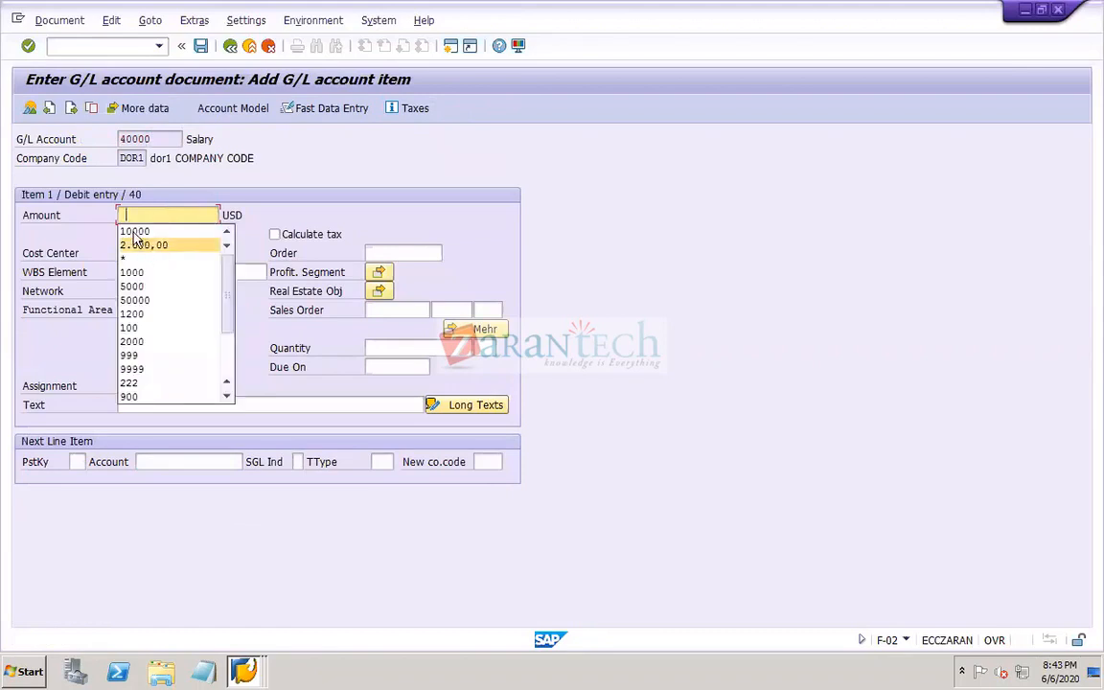
{"action": "type", "text": "10000"}
{"action": "left_click", "coordinate": [136, 251]}
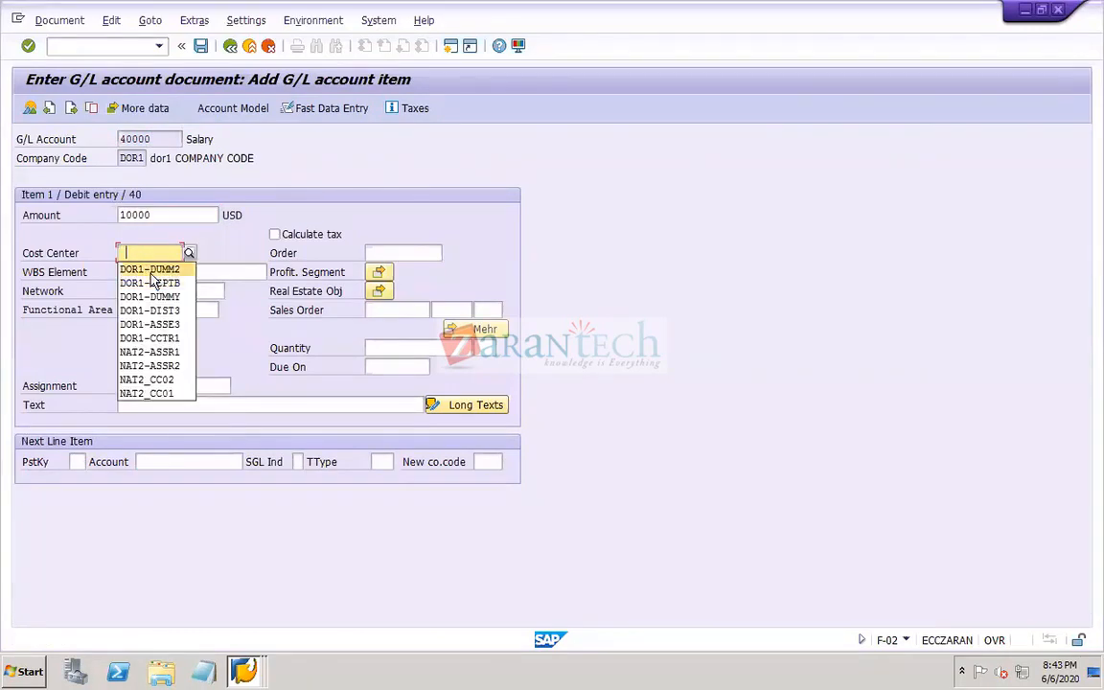
{"action": "left_click", "coordinate": [146, 260]}
Specify posting key 50 and account 10000 for the next line item and continue to it
{"action": "left_click", "coordinate": [79, 462]}
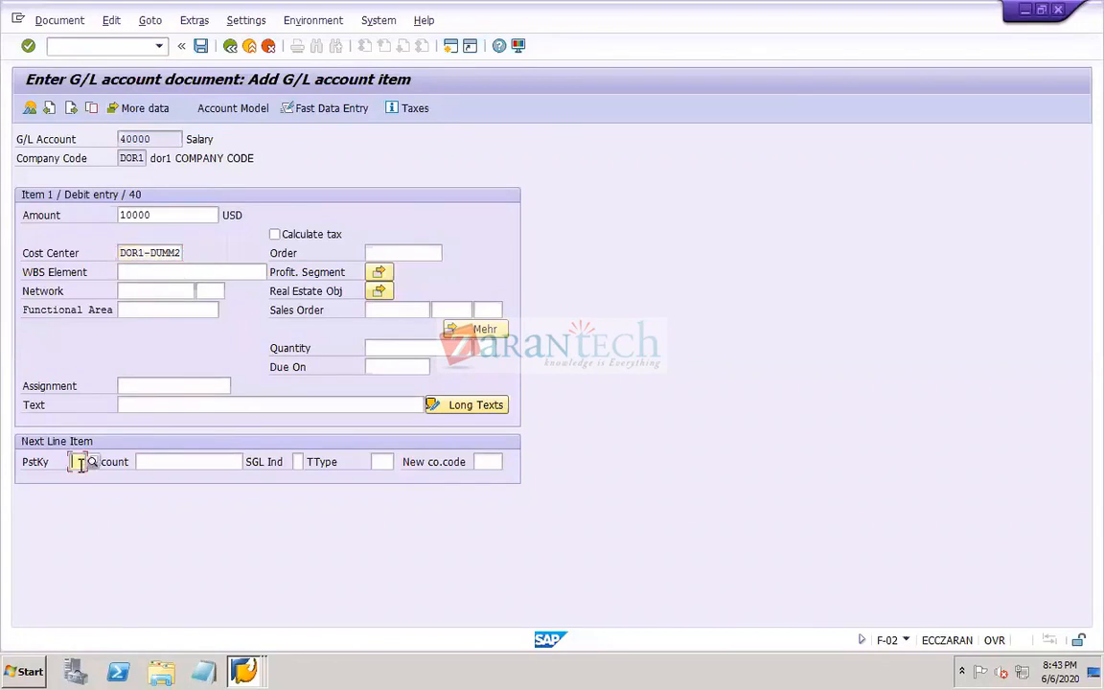
{"action": "type", "text": "50"}
{"action": "key", "text": "Tab"}
{"action": "left_click", "coordinate": [154, 278]}
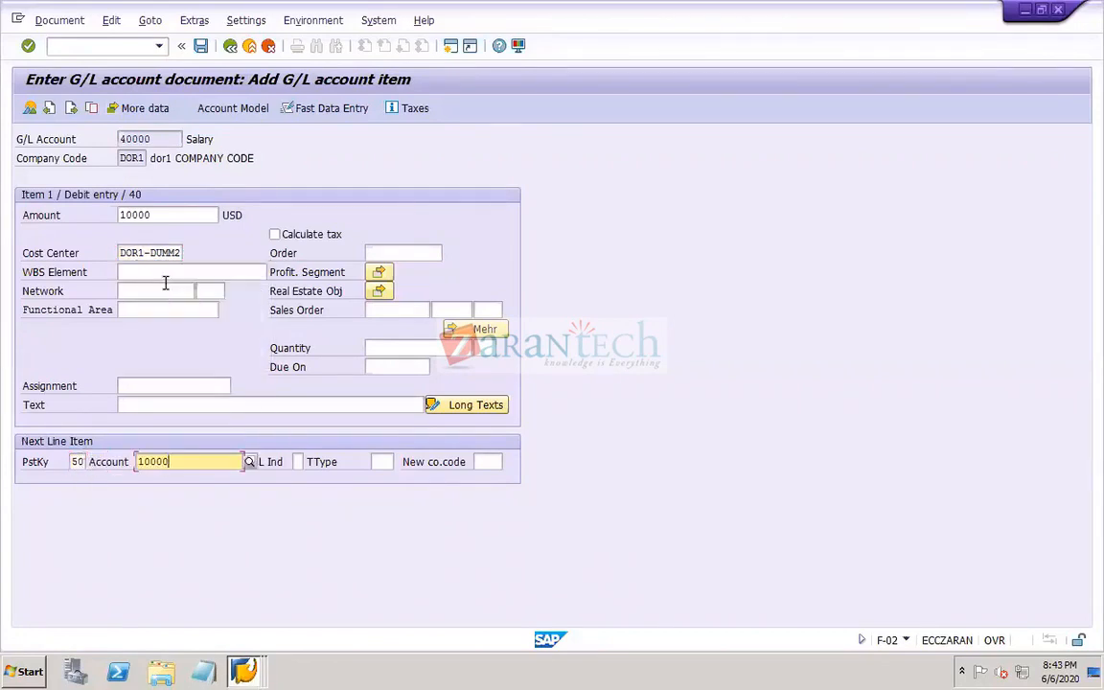
{"action": "key", "text": "Return"}
Fill the credit item's amount with * to balance the entry, simulate the document and post it
{"action": "key", "text": "BackSpace"}
{"action": "left_click", "coordinate": [130, 252]}
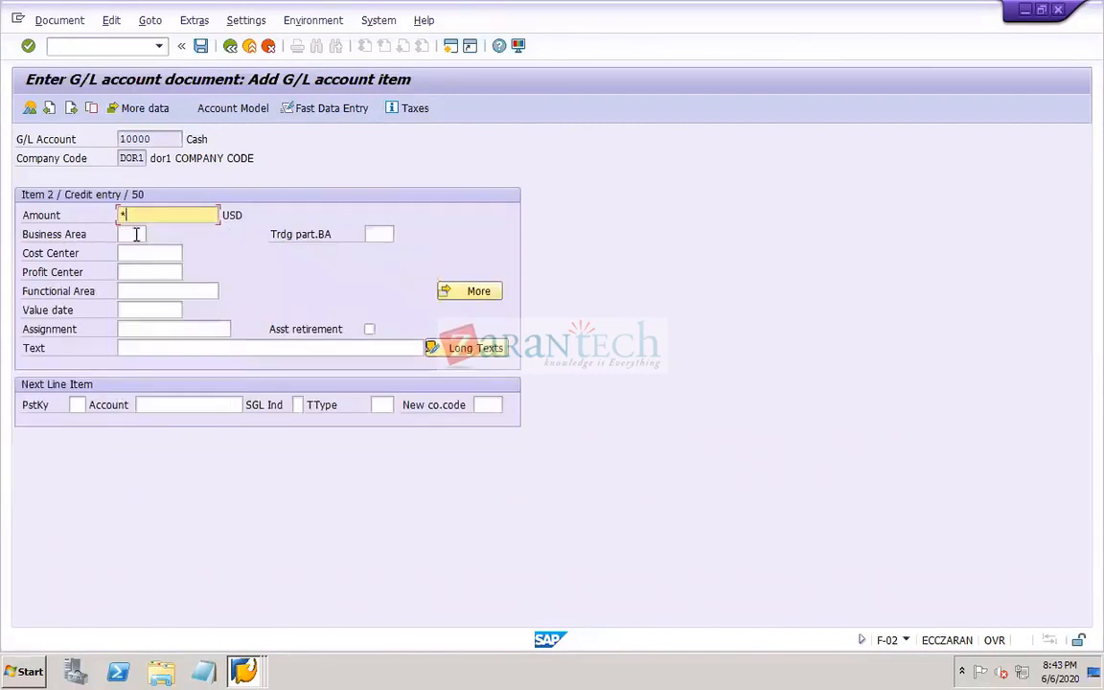
{"action": "left_click", "coordinate": [69, 26]}
{"action": "left_click", "coordinate": [111, 99]}
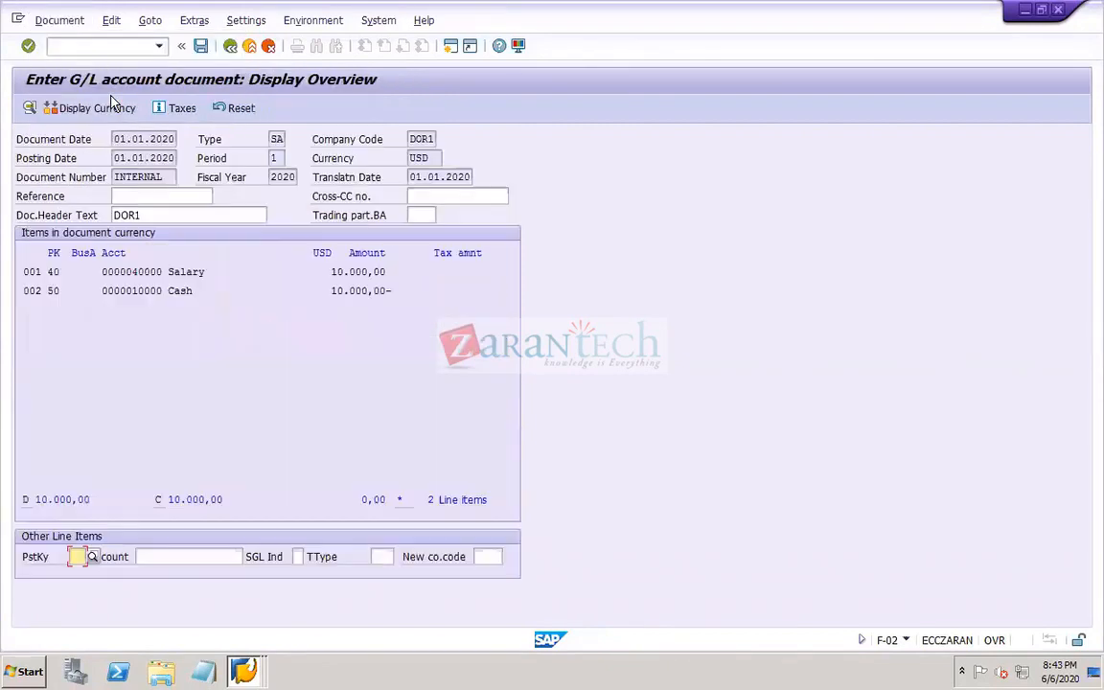
{"action": "left_click", "coordinate": [201, 46]}
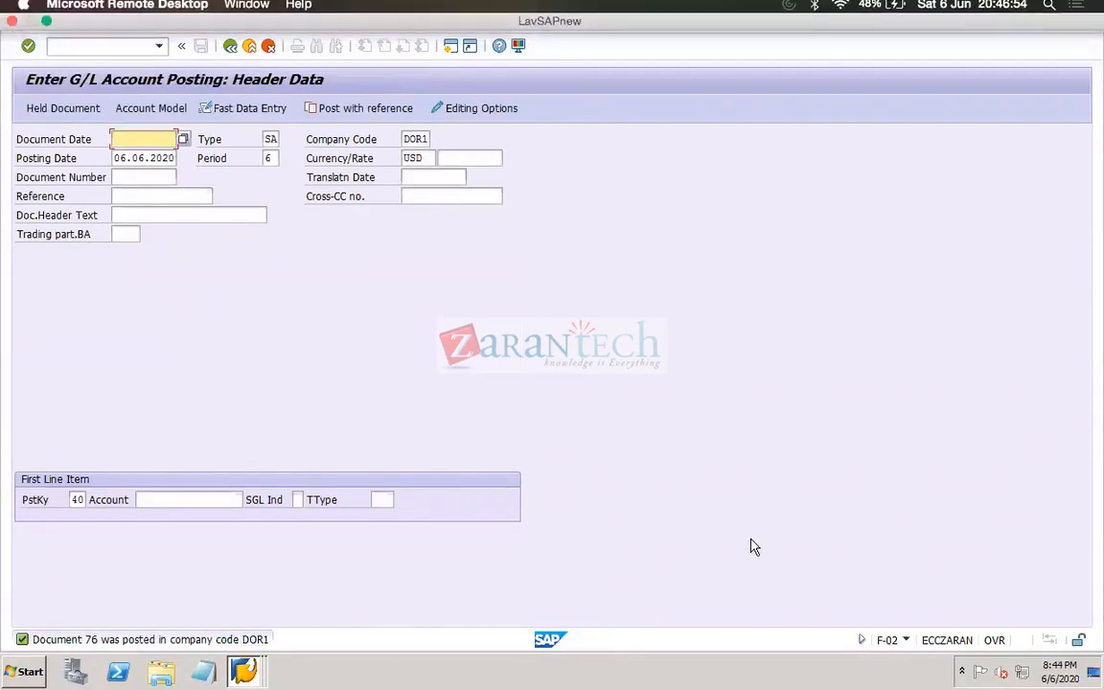
Switch to PowerPoint and bring up the Validations slide of the work notes listing GGB0 and OB28
{"action": "mouse_move", "coordinate": [767, 671]}
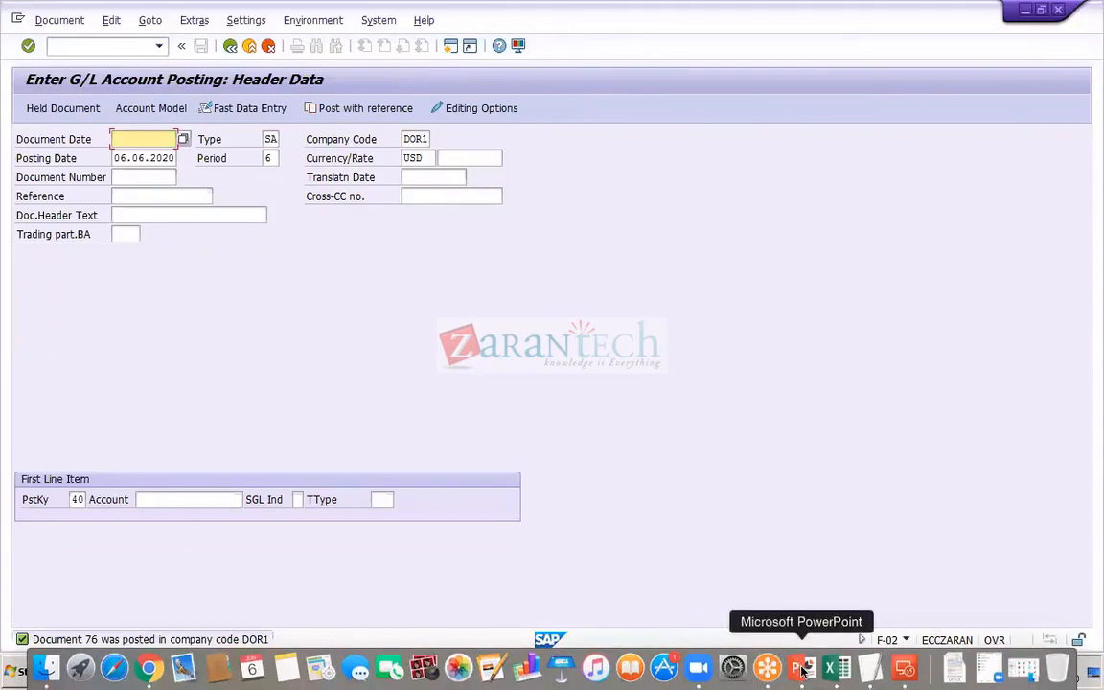
{"action": "left_click", "coordinate": [804, 669]}
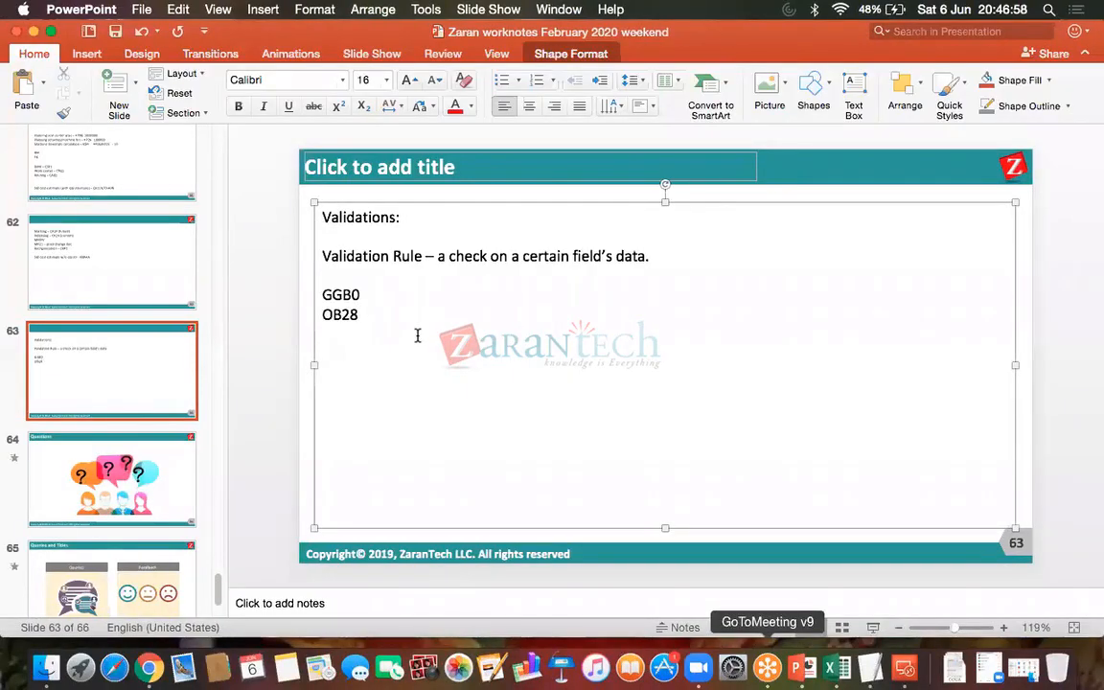
{"action": "key", "text": "Return"}
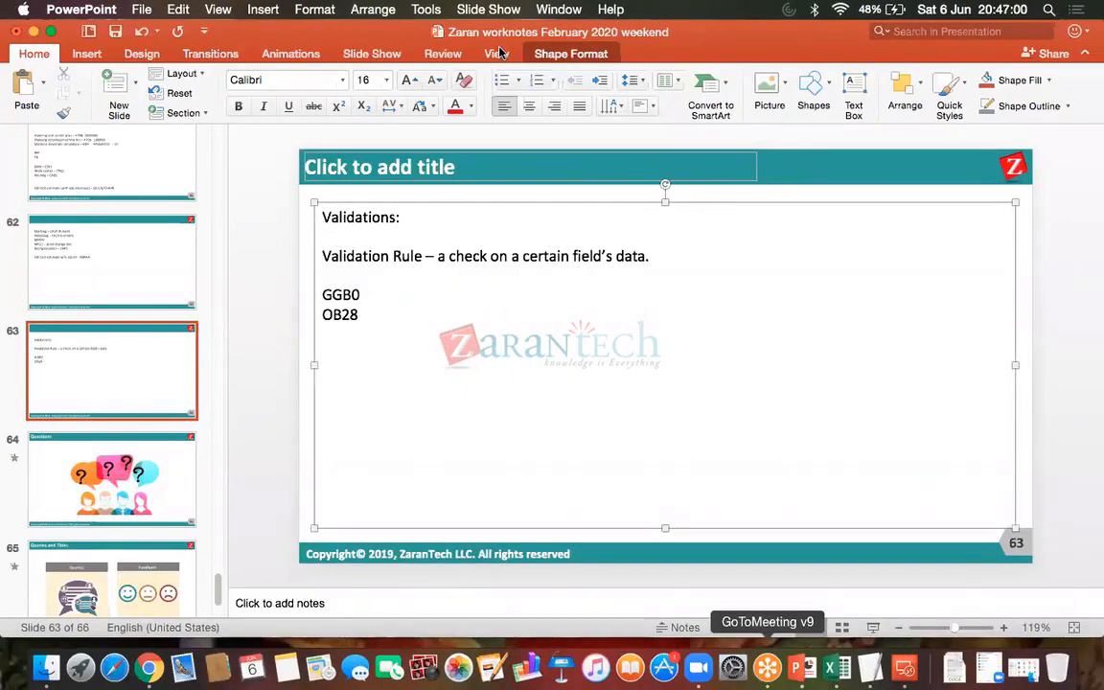
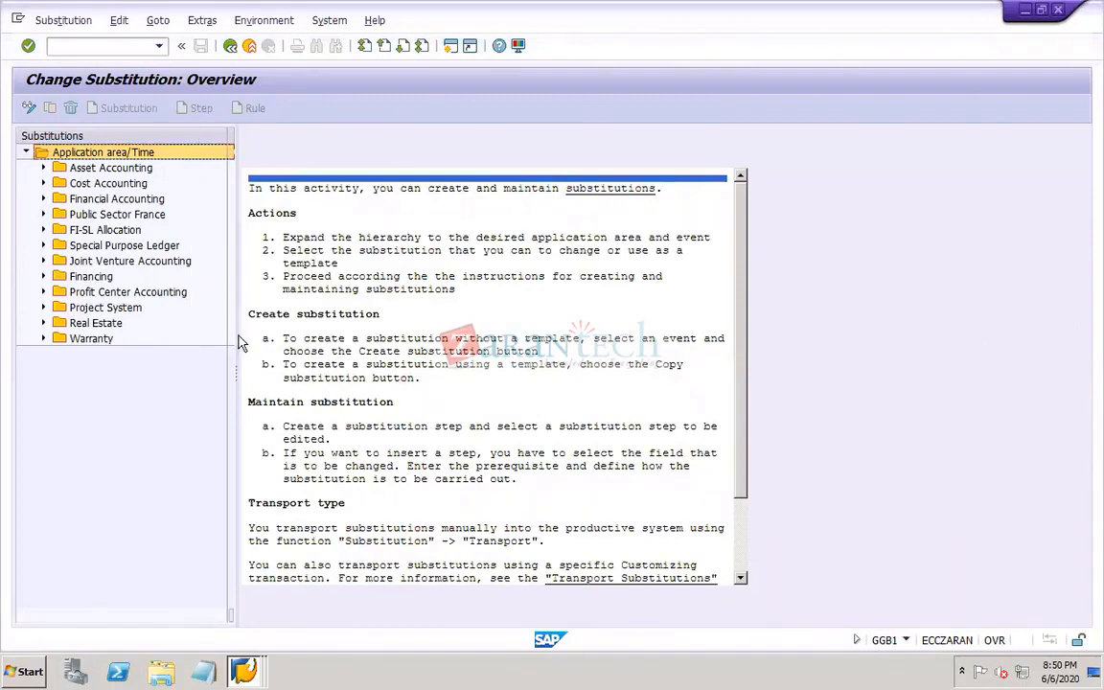
Widen the substitutions tree and start a new substitution under Financial Accounting, Document header
{"action": "left_click_drag", "start_coordinate": [234, 333], "coordinate": [389, 327]}
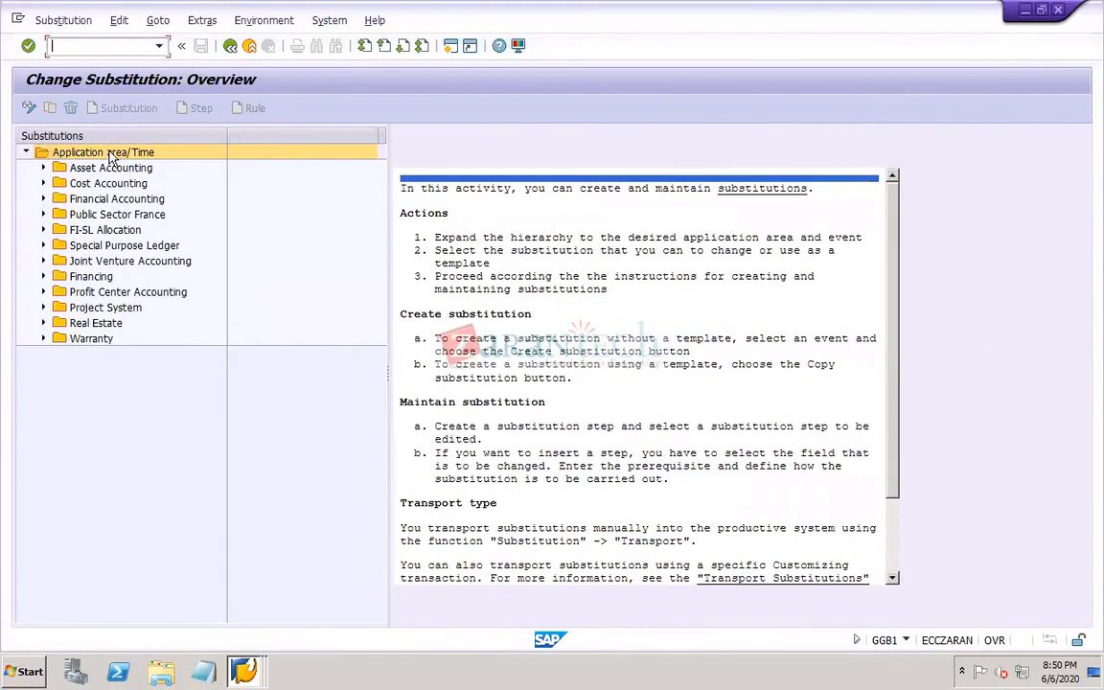
{"action": "left_click_drag", "start_coordinate": [227, 129], "coordinate": [297, 131]}
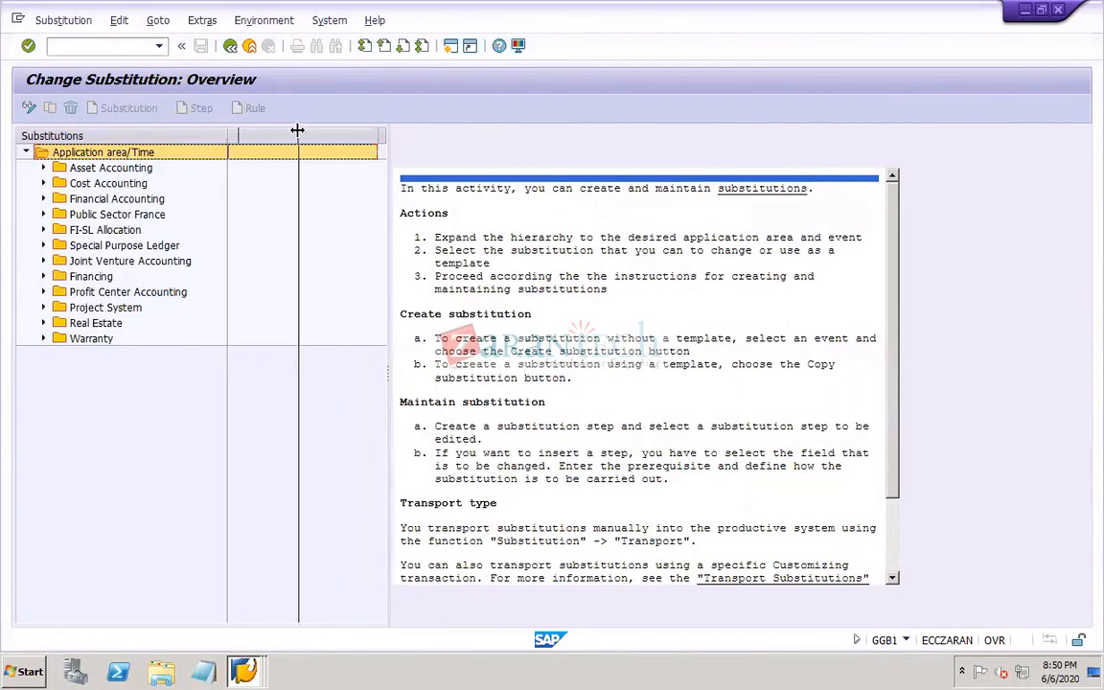
{"action": "left_click", "coordinate": [43, 199]}
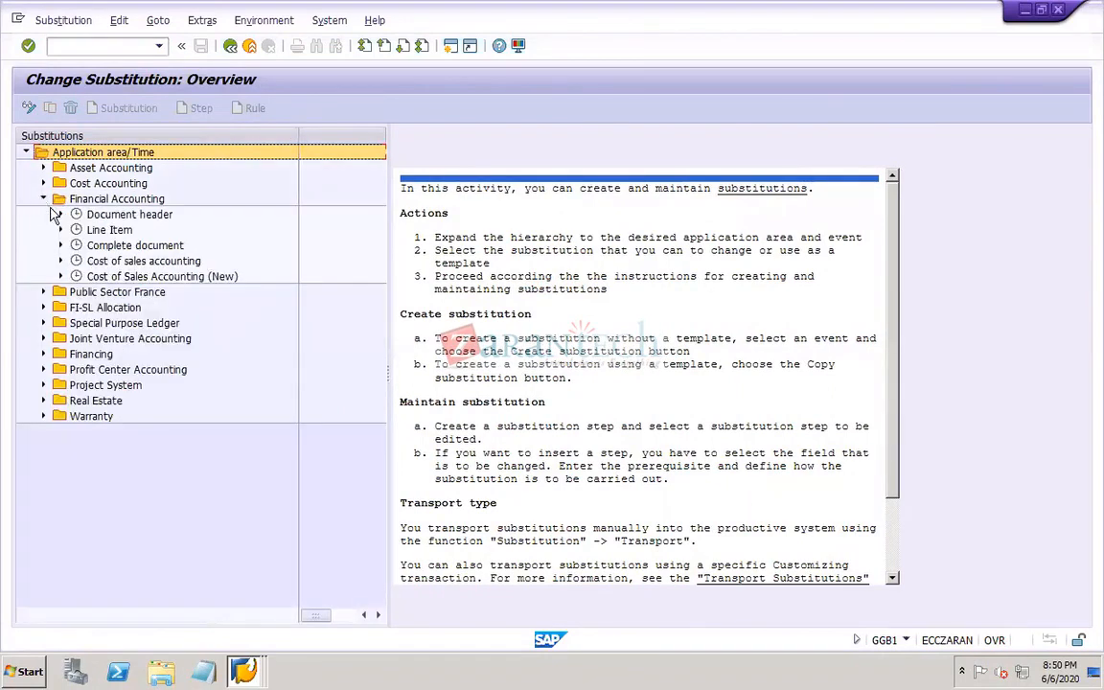
{"action": "left_click", "coordinate": [60, 215]}
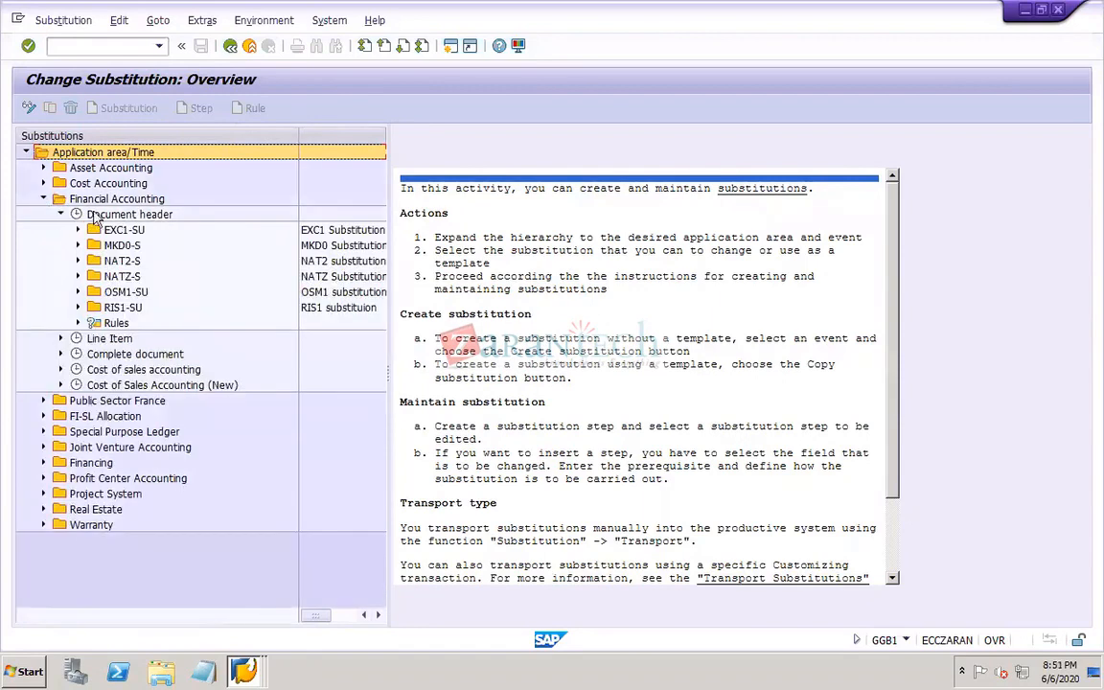
{"action": "left_click", "coordinate": [113, 216]}
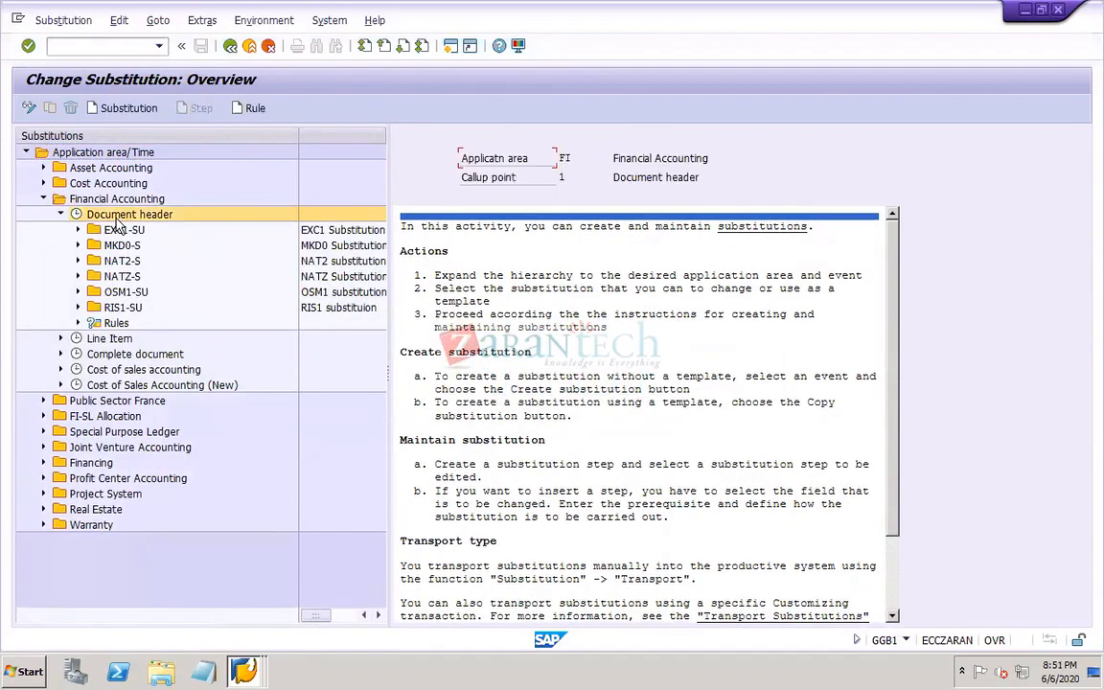
{"action": "left_click", "coordinate": [129, 108]}
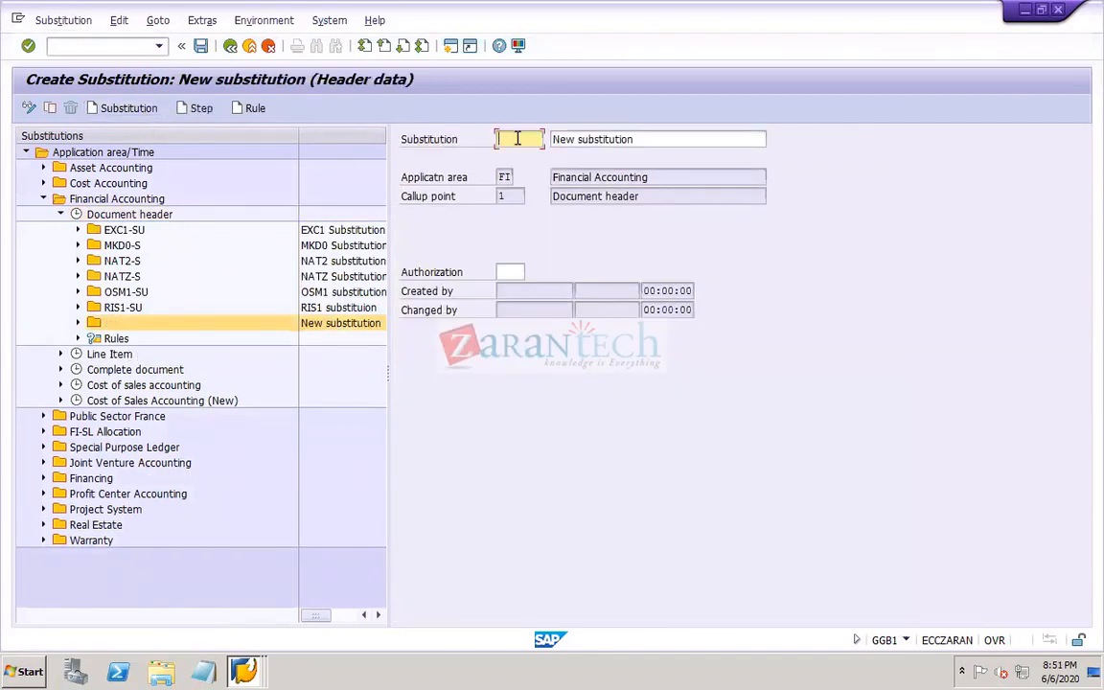
Name the new substitution DOR1-S, describe it as "dor1 substitution" and save it
{"action": "type", "text": "doc"}
{"action": "type", "text": "1-s"}
{"action": "key", "text": "Tab"}
{"action": "type", "text": "dor1 subs"}
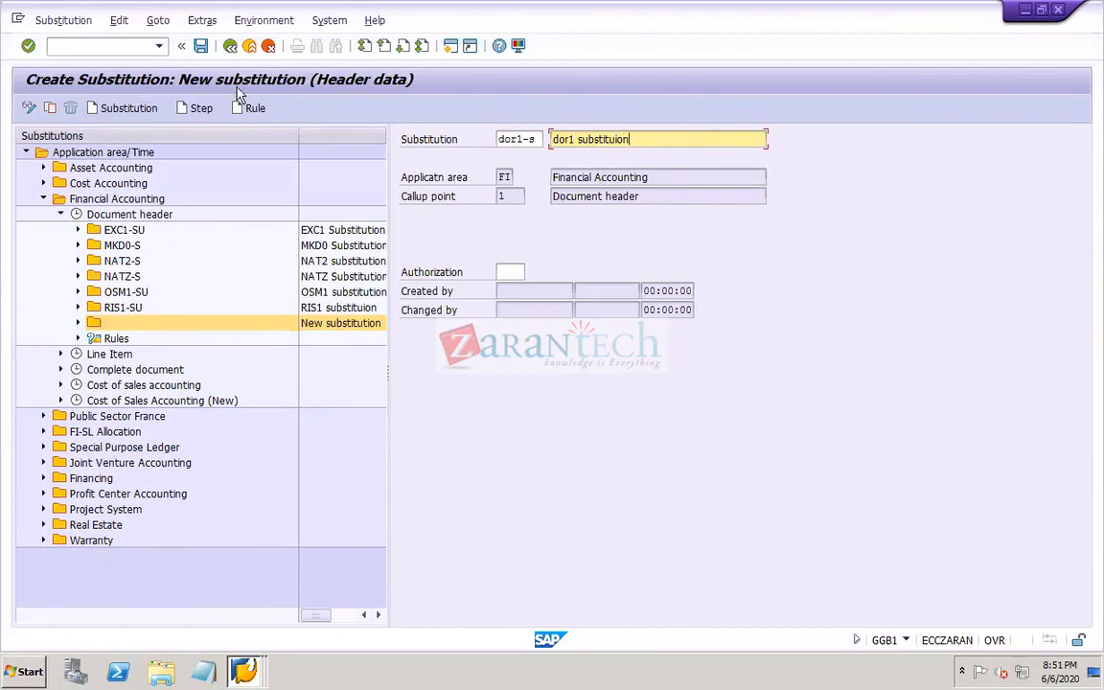
{"action": "left_click", "coordinate": [610, 139]}
{"action": "key", "text": "Delete"}
{"action": "type", "text": "ution"}
{"action": "left_click", "coordinate": [202, 46]}
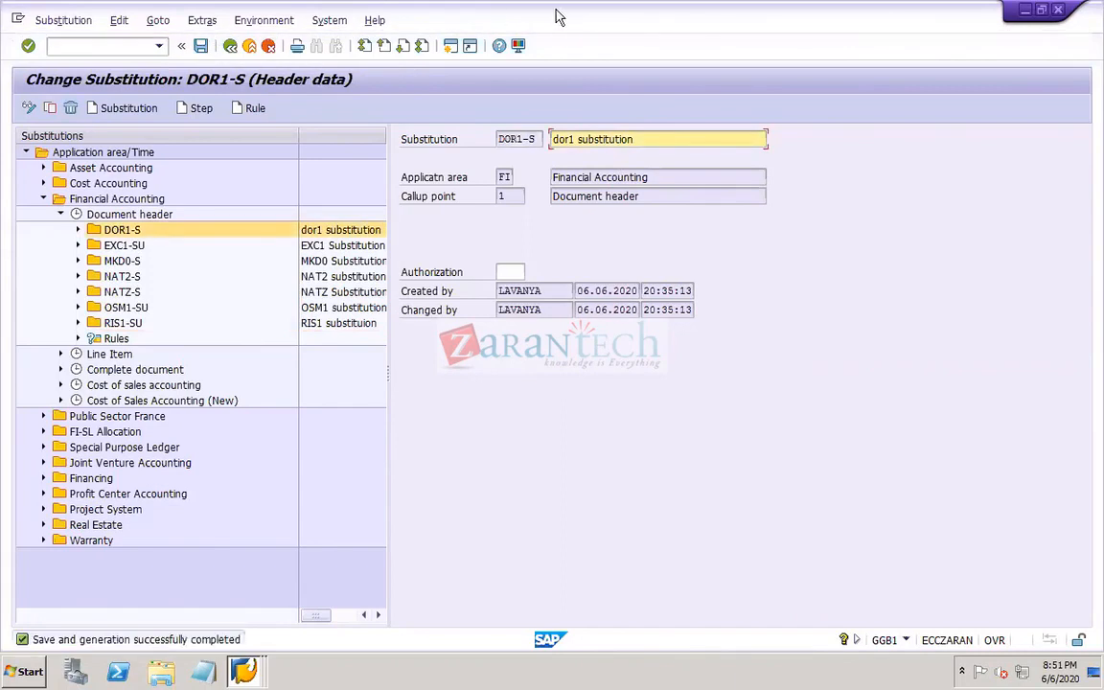
Add a step to substitution DOR1-S that substitutes the Reference field (BKPF-XBLNR) with a constant value
{"action": "left_click", "coordinate": [79, 231]}
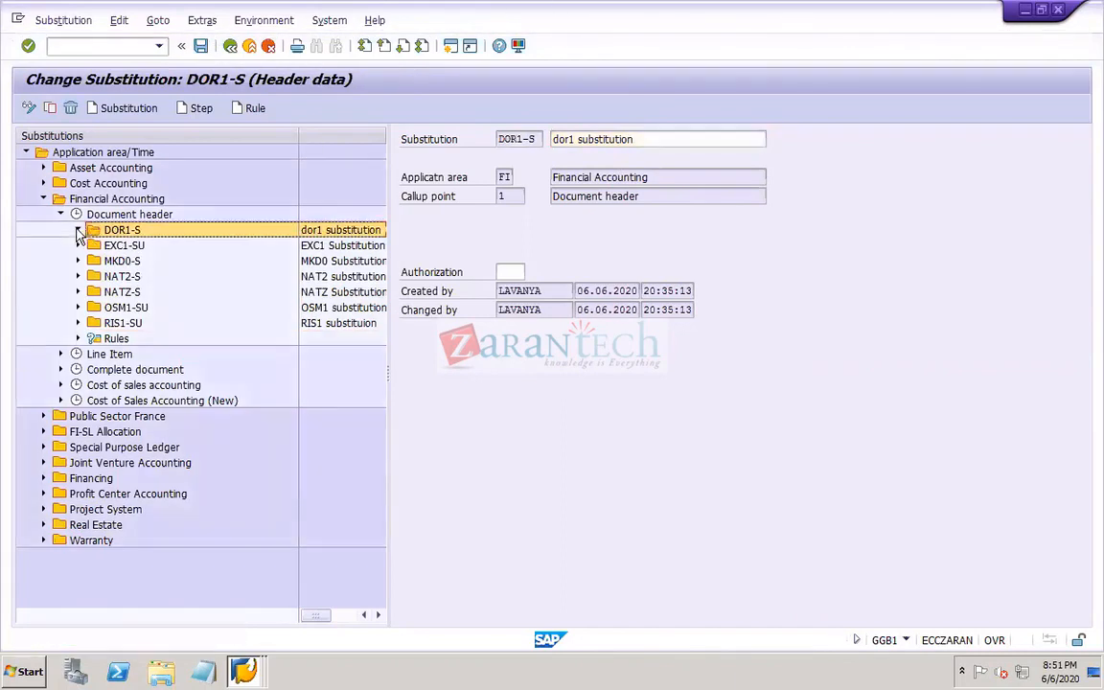
{"action": "left_click", "coordinate": [200, 111]}
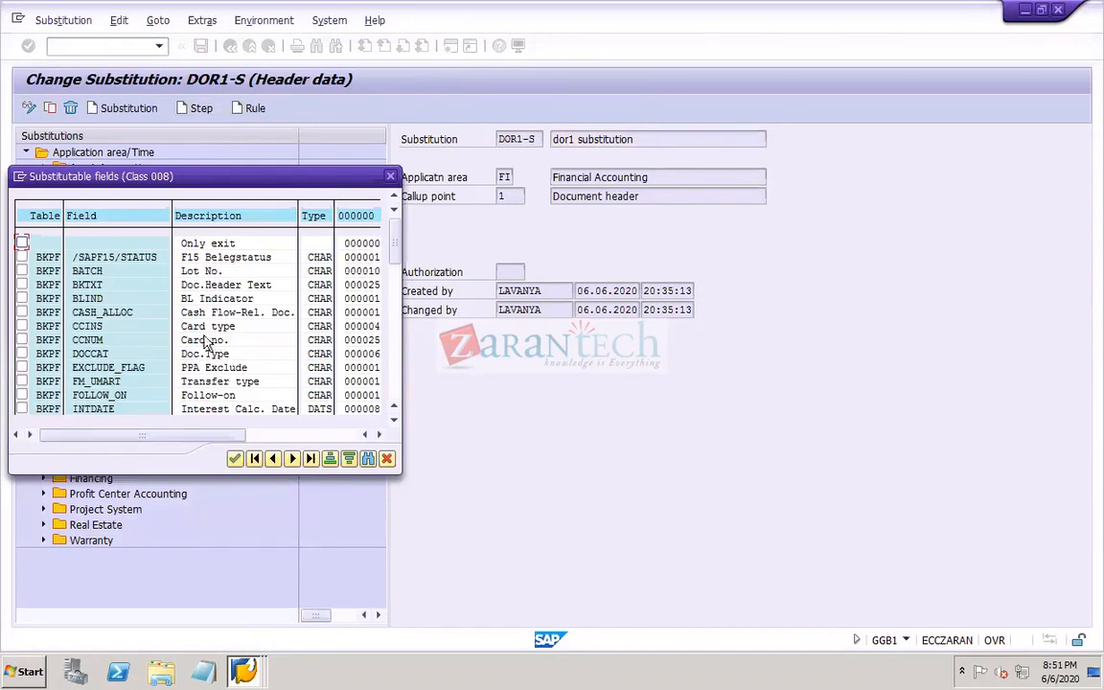
{"action": "left_click_drag", "start_coordinate": [309, 176], "coordinate": [556, 157]}
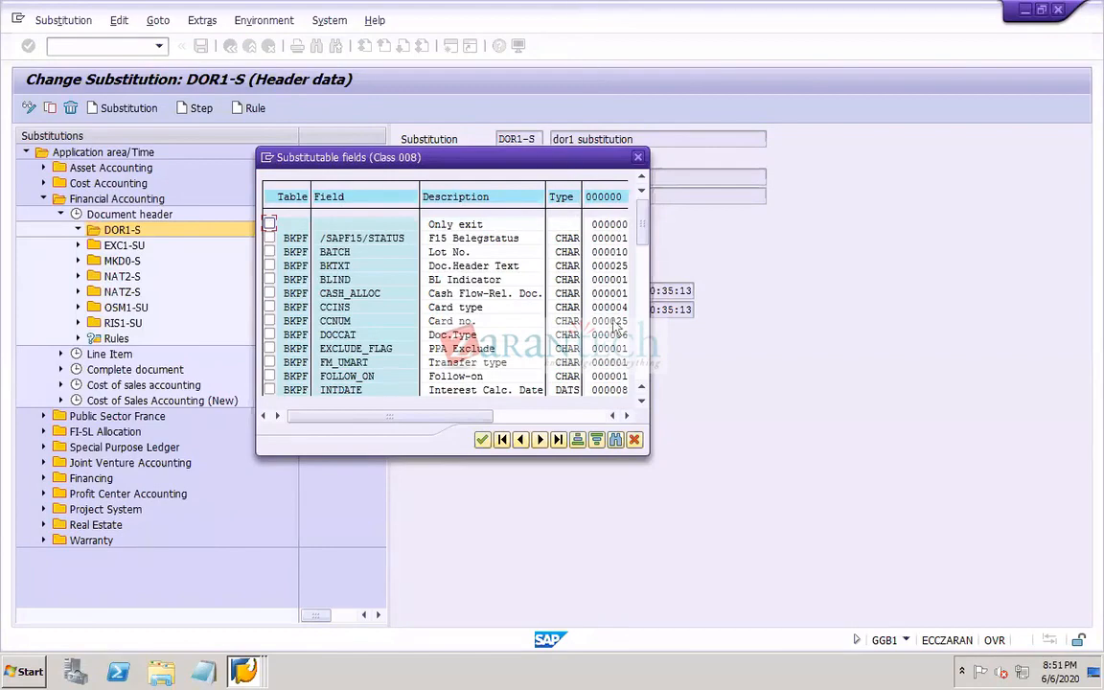
{"action": "scroll", "coordinate": [644, 372], "scroll_direction": "down", "scroll_amount": 15}
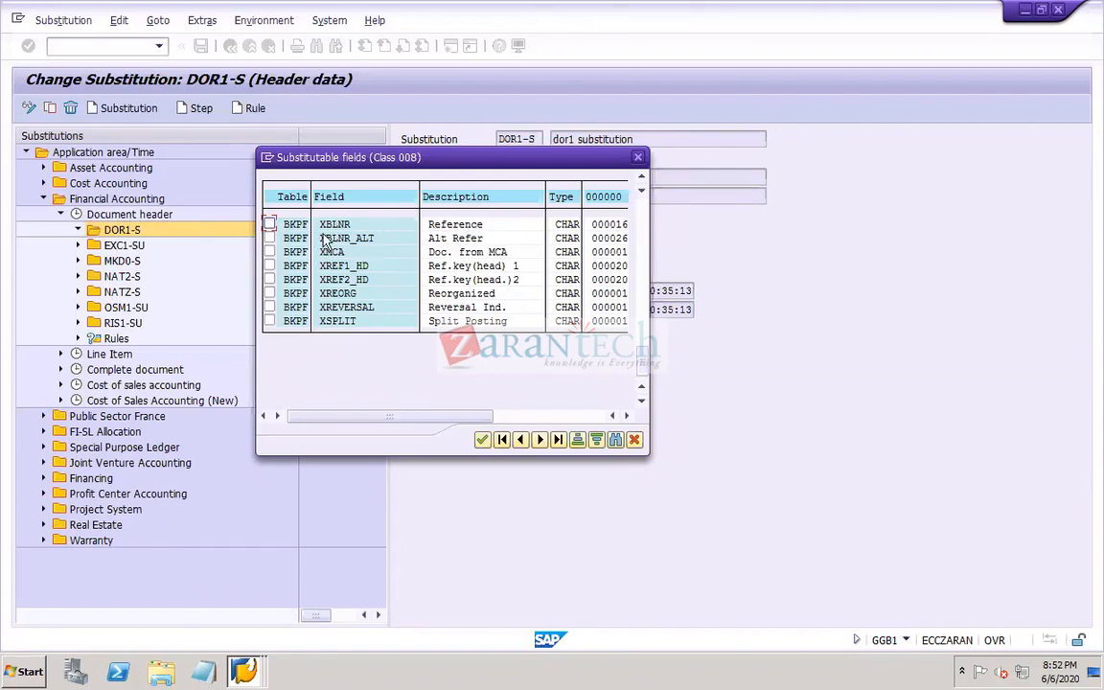
{"action": "left_click", "coordinate": [271, 224]}
{"action": "left_click", "coordinate": [483, 440]}
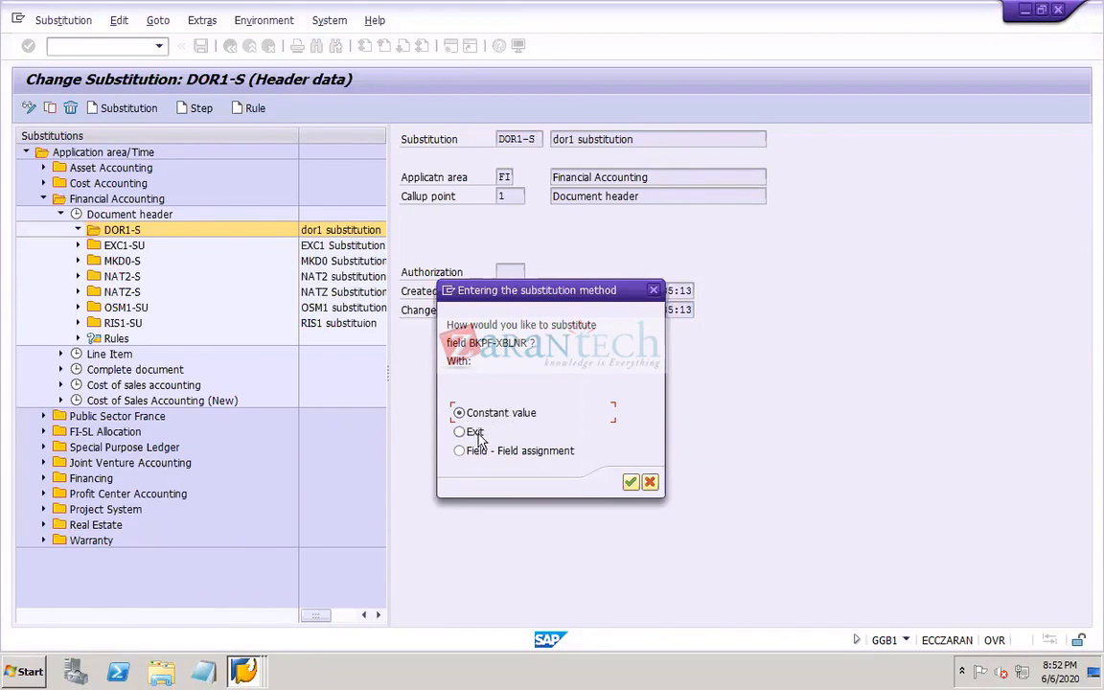
{"action": "left_click", "coordinate": [632, 482]}
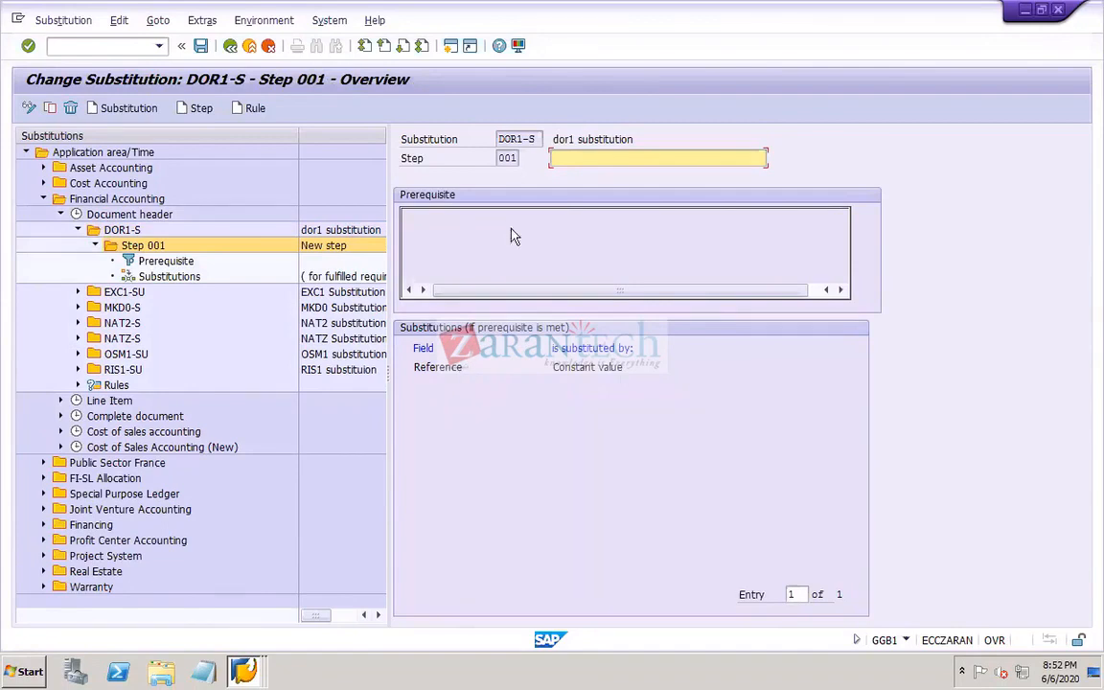
Describe Step 001 as "DOR1 substitution in reference" and save the substitution
{"action": "type", "text": "DOR1 substitution in referen"}
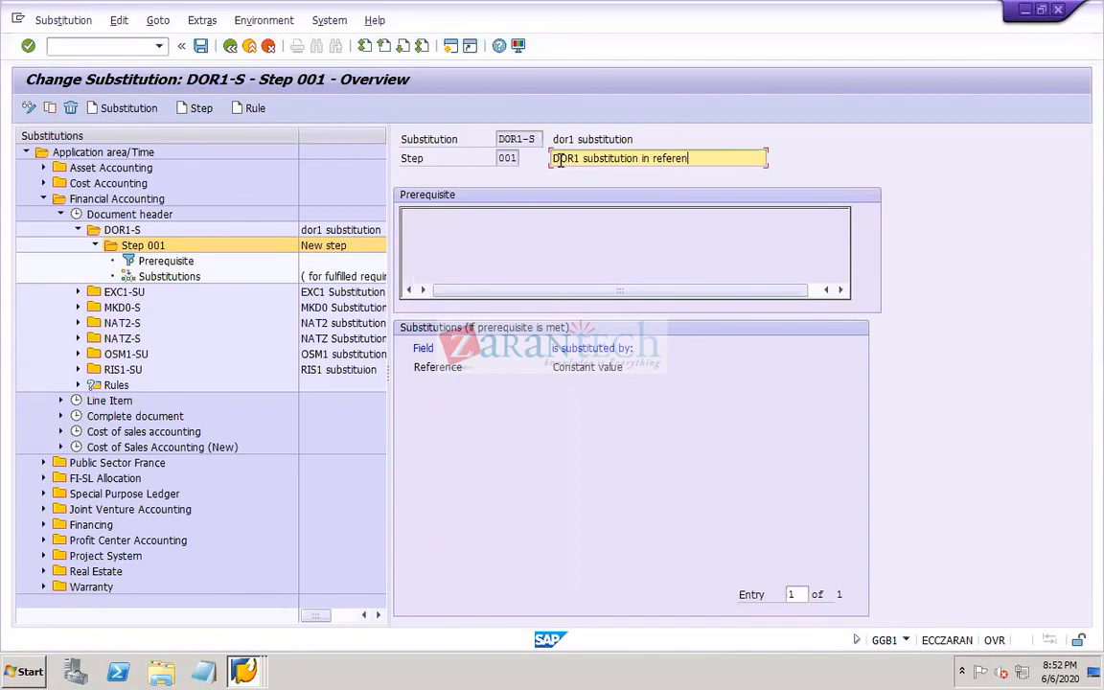
{"action": "type", "text": "ce"}
{"action": "left_click", "coordinate": [201, 47]}
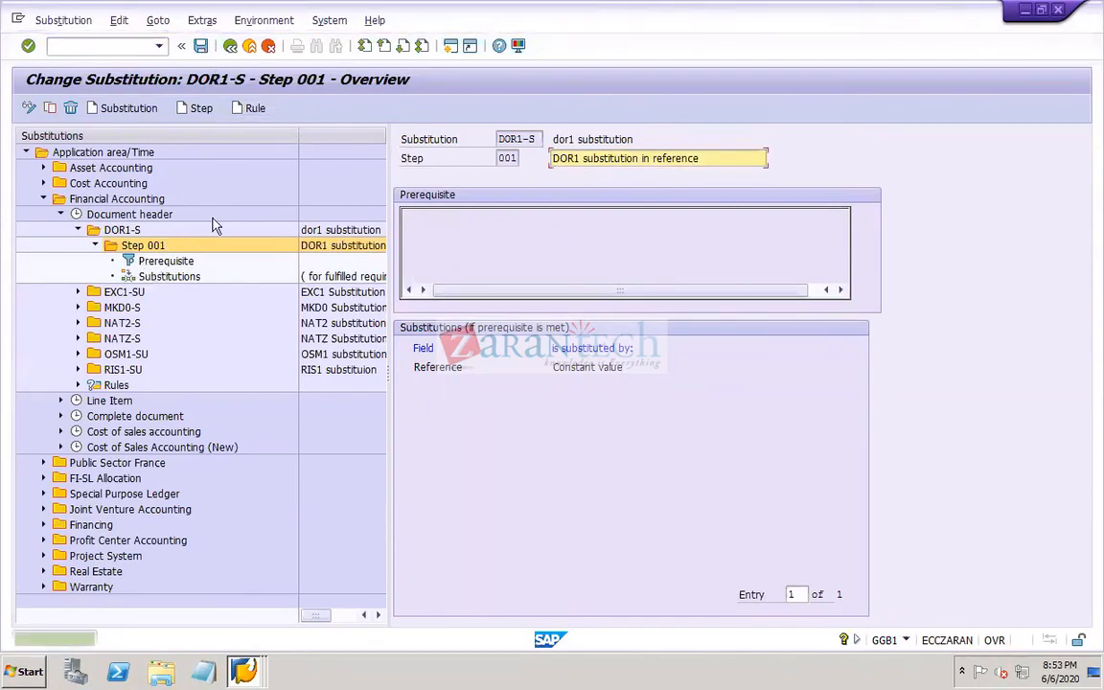
Review the prerequisite and substitutions views of Step 001
{"action": "double_click", "coordinate": [169, 263]}
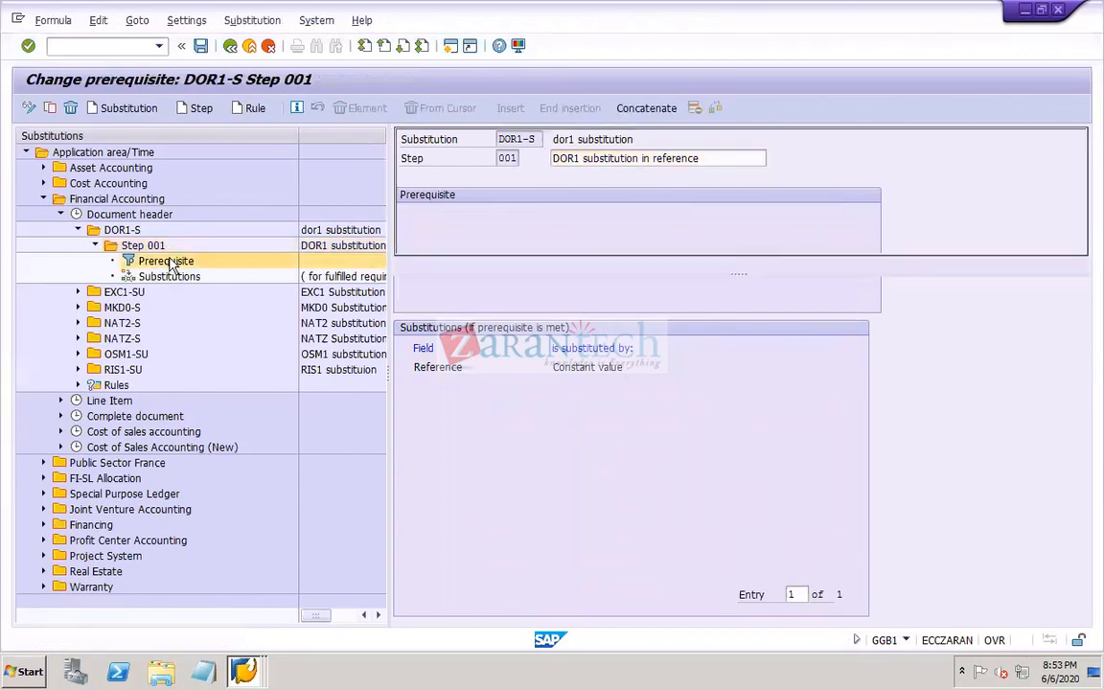
{"action": "double_click", "coordinate": [174, 279]}
{"action": "double_click", "coordinate": [163, 264]}
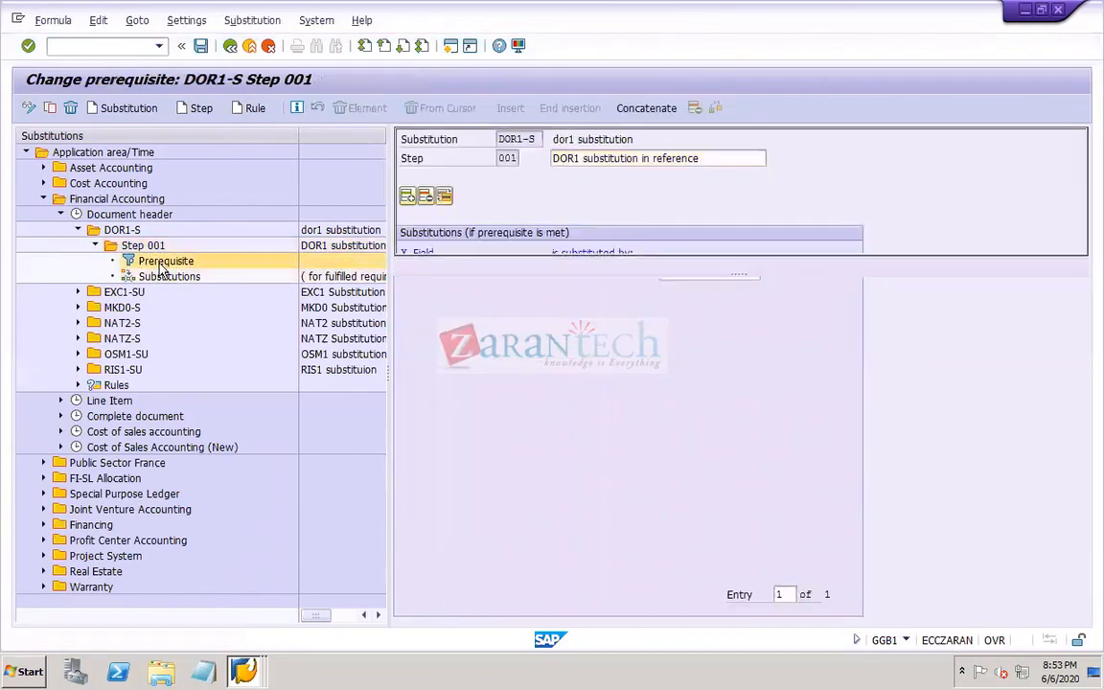
{"action": "double_click", "coordinate": [168, 277]}
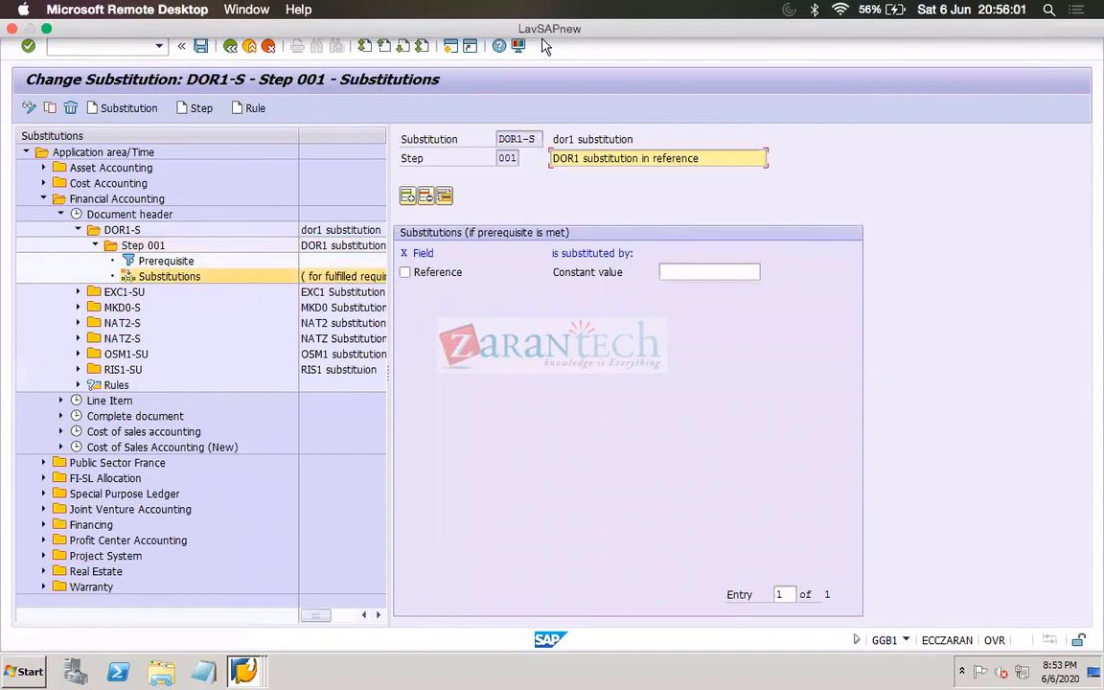
Start the Step 001 prerequisite with the condition that the accounting header's Document Type equals the constant SA
{"action": "double_click", "coordinate": [166, 263]}
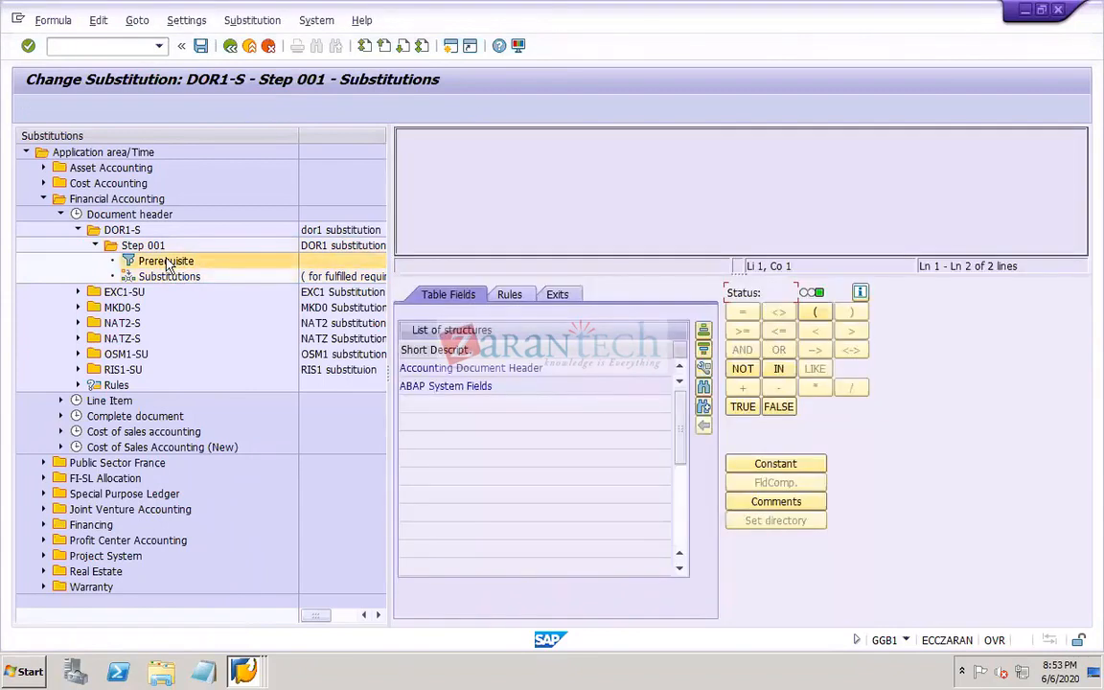
{"action": "double_click", "coordinate": [500, 367]}
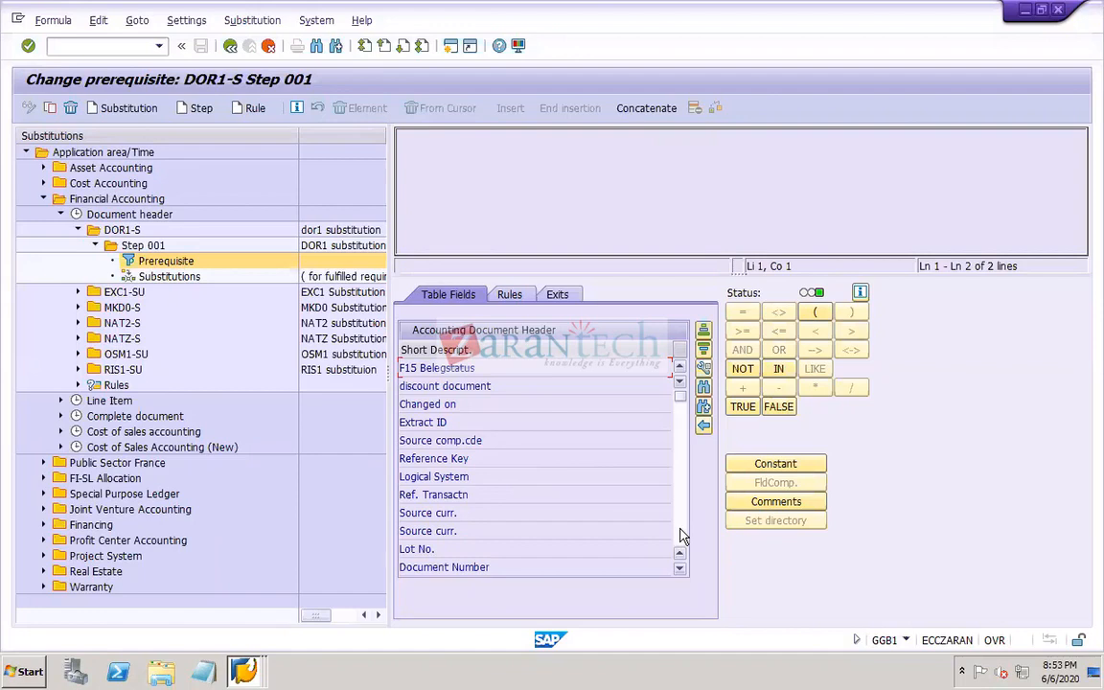
{"action": "scroll", "coordinate": [613, 369], "scroll_direction": "down", "scroll_amount": 4}
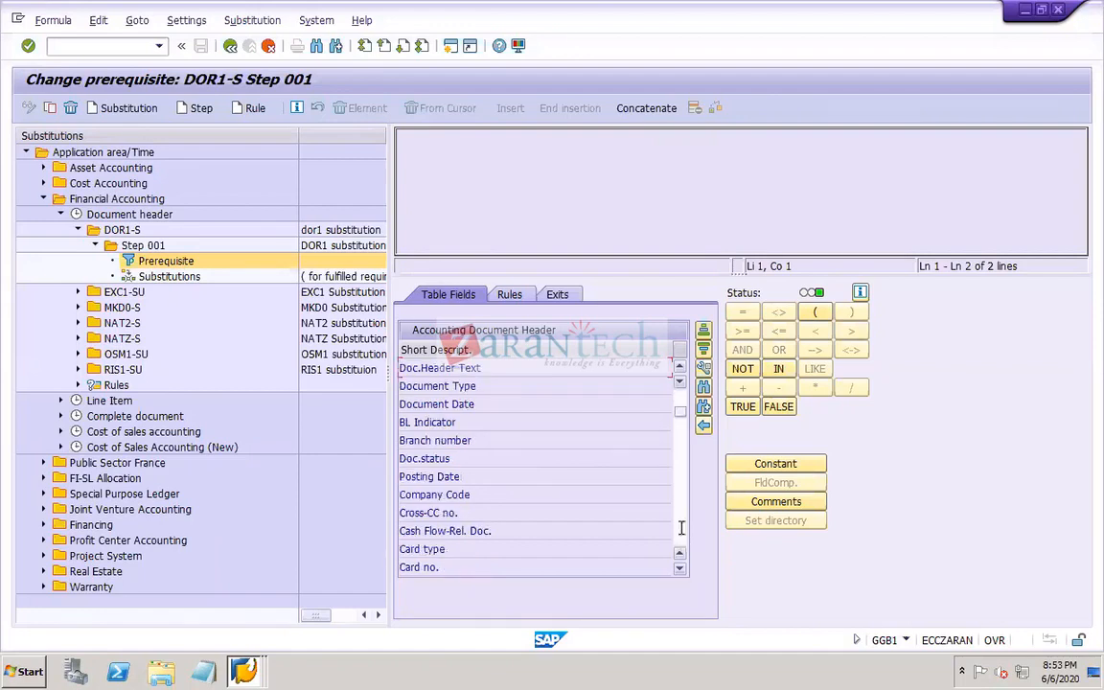
{"action": "double_click", "coordinate": [434, 386]}
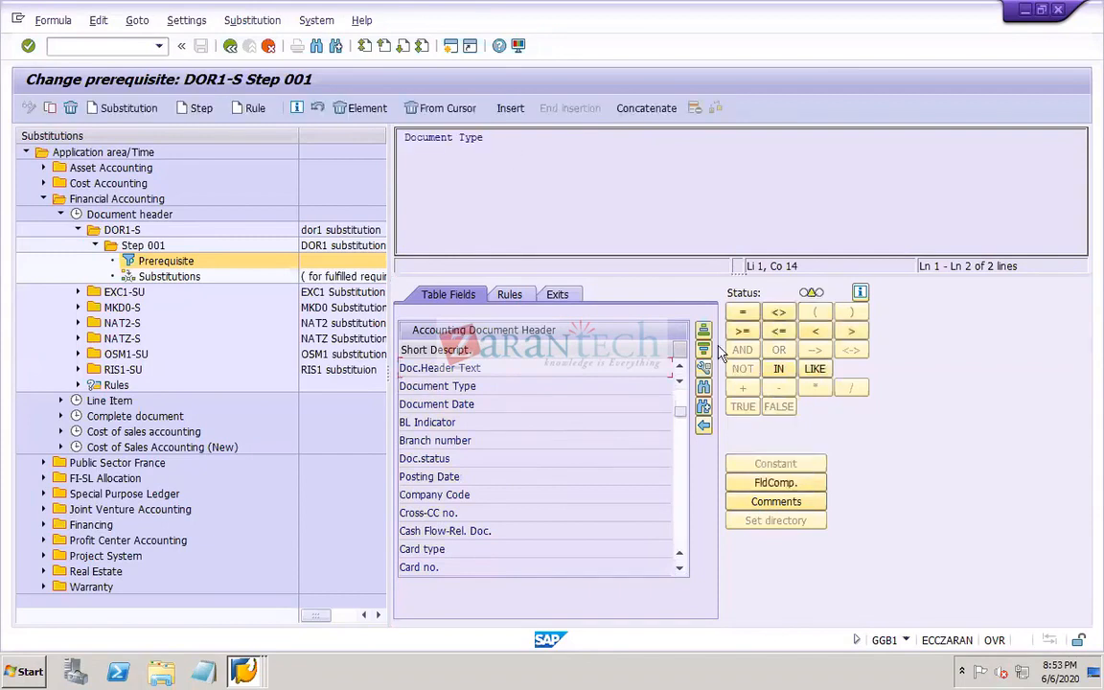
{"action": "left_click", "coordinate": [745, 316]}
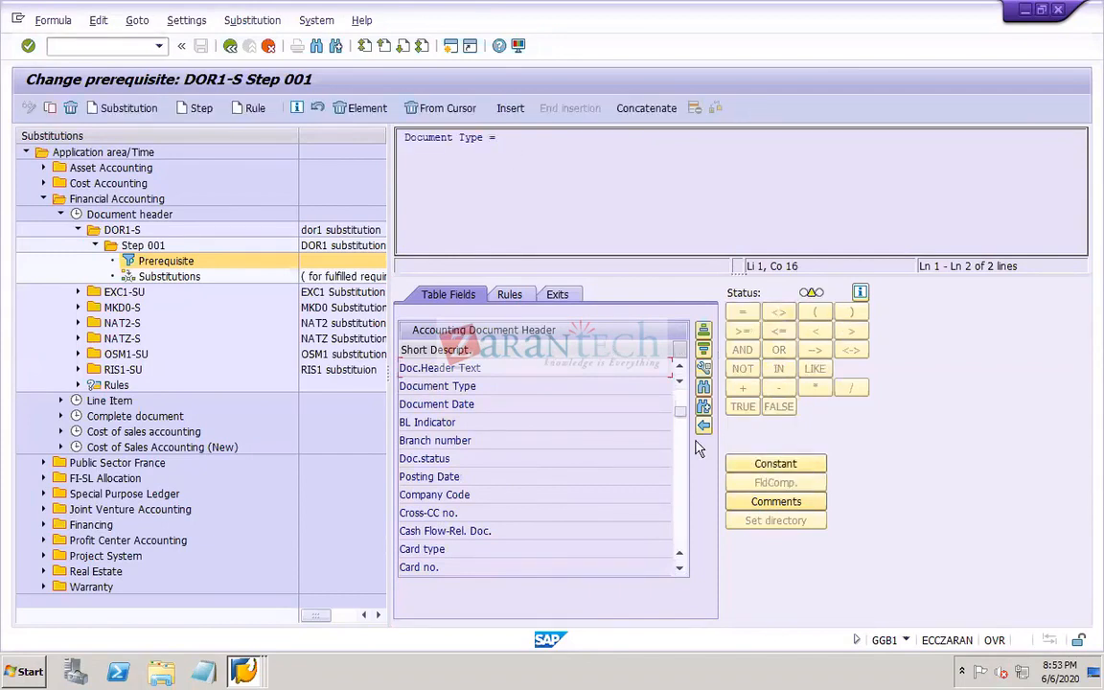
{"action": "left_click", "coordinate": [757, 469]}
{"action": "left_click", "coordinate": [192, 242]}
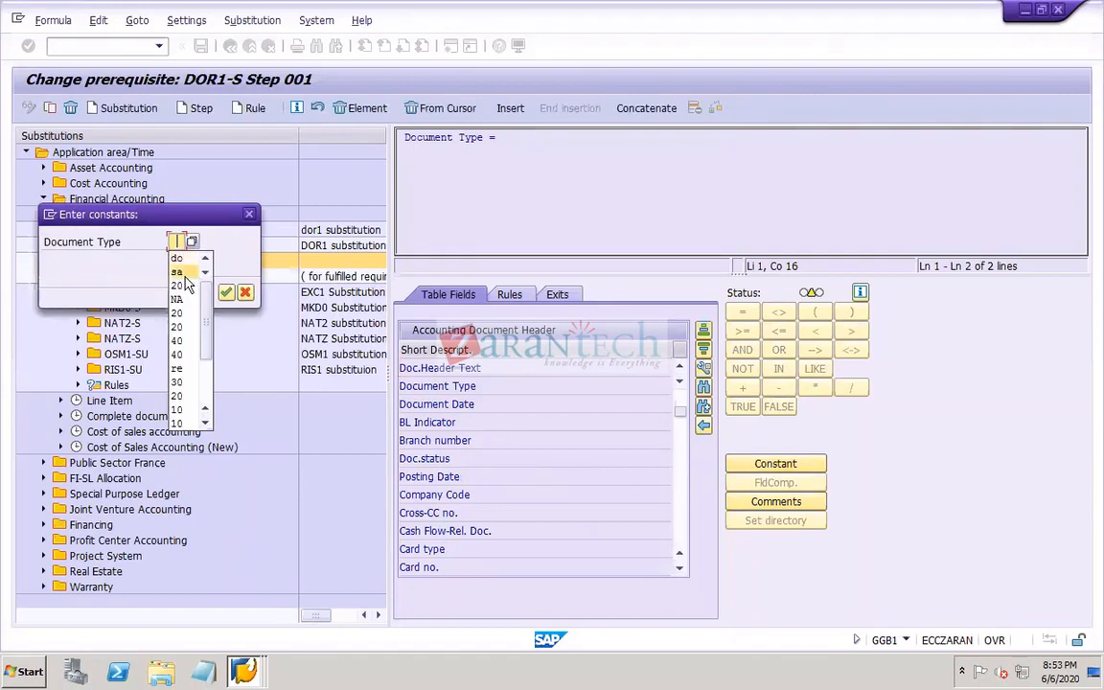
{"action": "left_click", "coordinate": [180, 273]}
{"action": "left_click", "coordinate": [227, 291]}
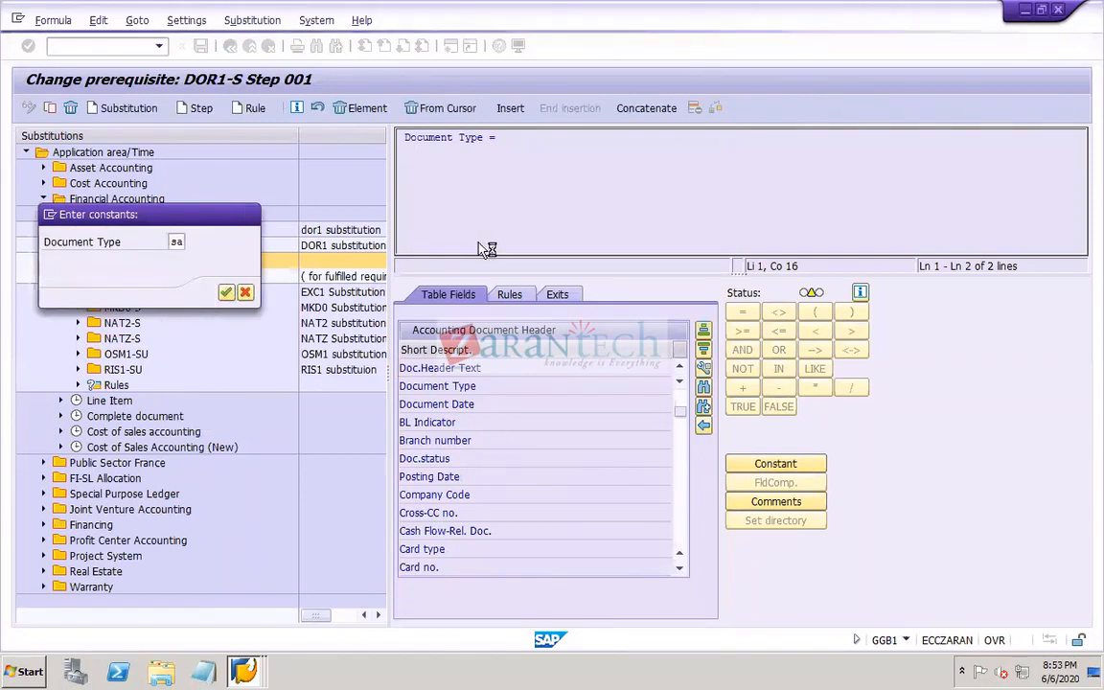
Extend the prerequisite with an AND condition that Company Code equals the constant DOR1
{"action": "left_click", "coordinate": [743, 351]}
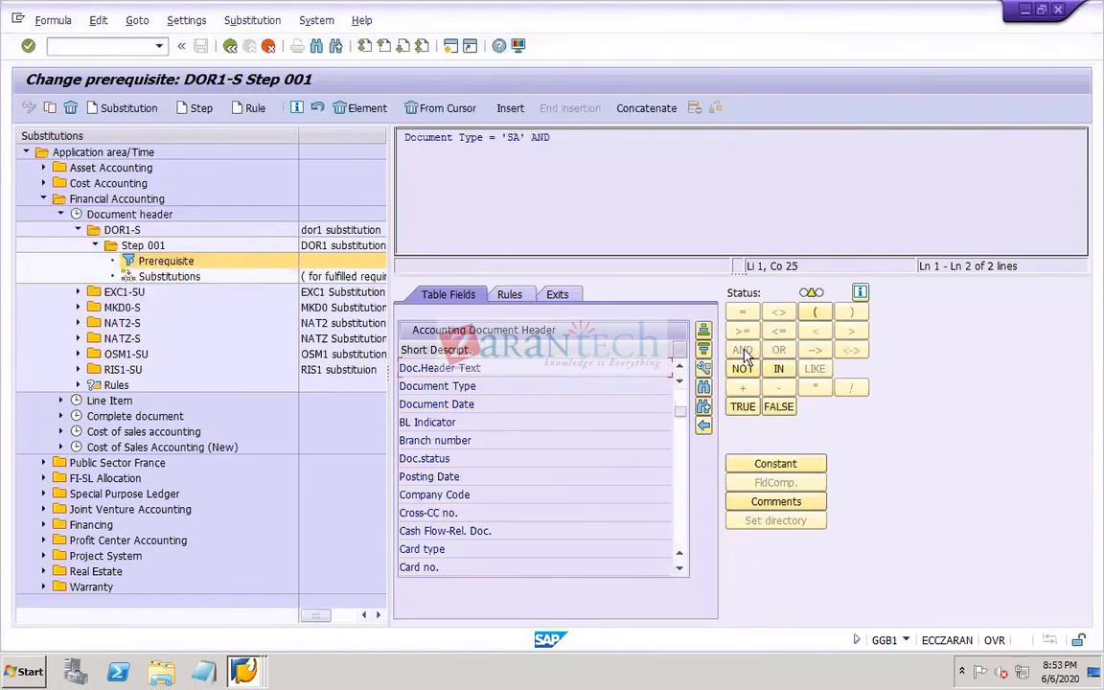
{"action": "double_click", "coordinate": [434, 496]}
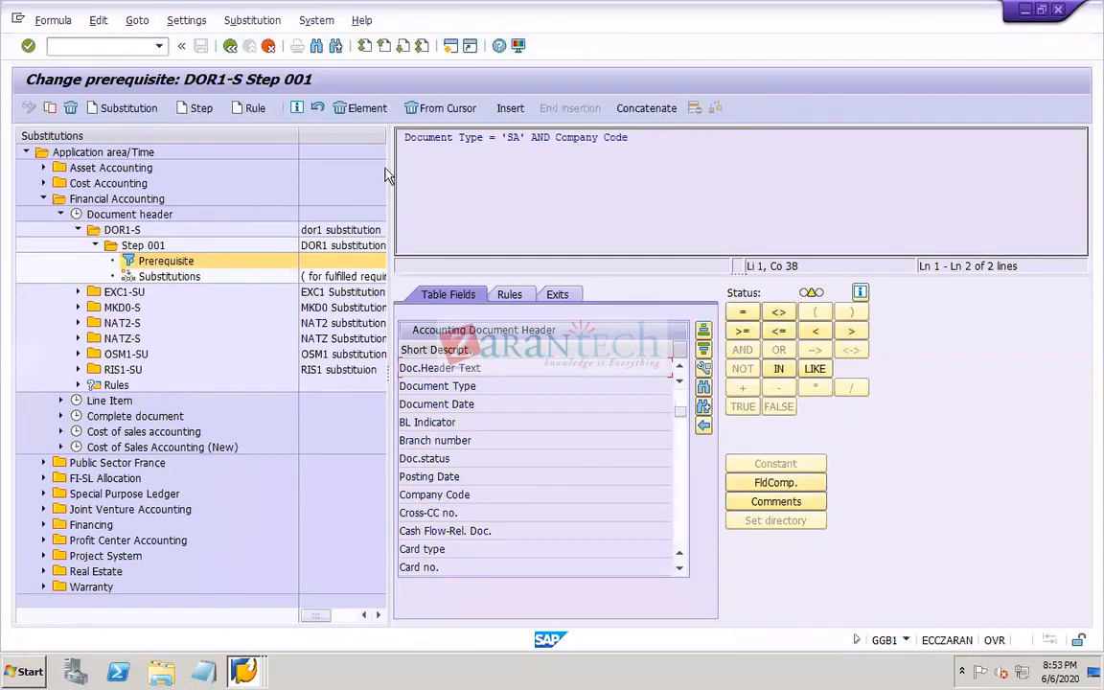
{"action": "left_click", "coordinate": [742, 312]}
{"action": "left_click", "coordinate": [767, 464]}
{"action": "left_click", "coordinate": [177, 242]}
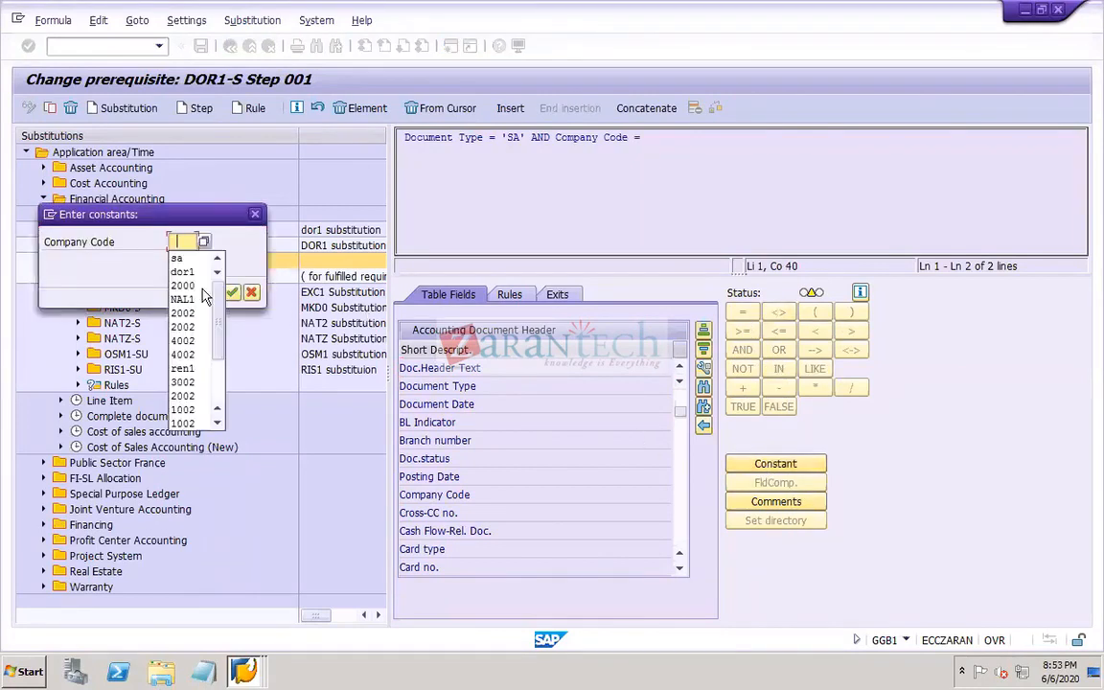
{"action": "left_click", "coordinate": [195, 272]}
{"action": "left_click", "coordinate": [231, 292]}
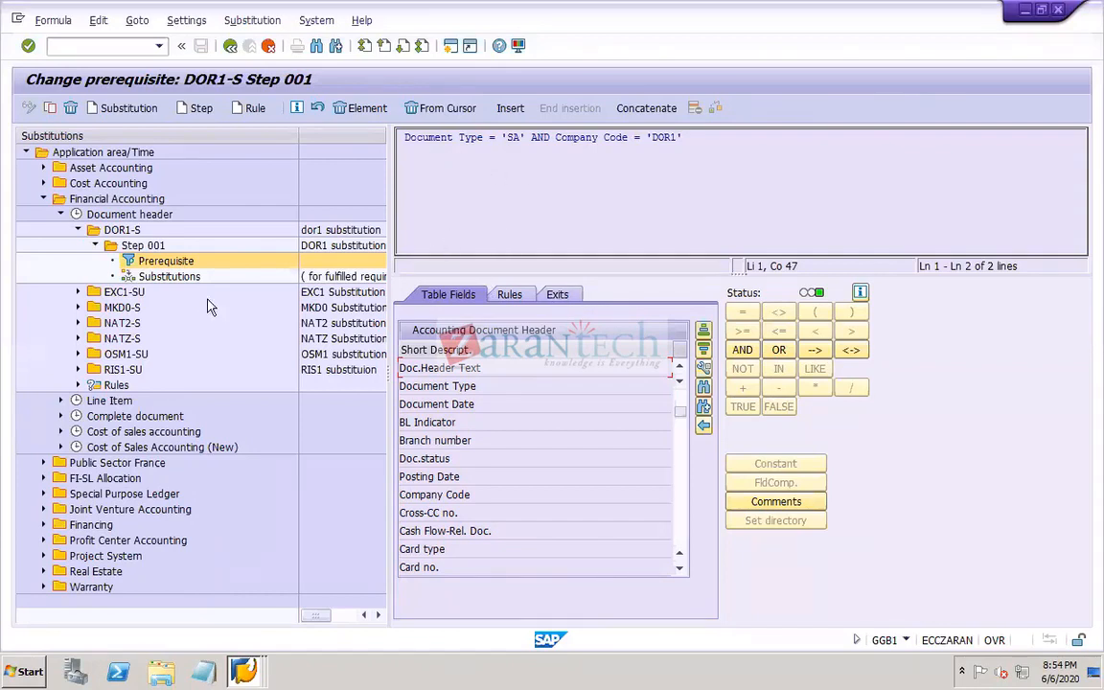
In the Step 001 substitutions, tick Reference, set its constant value to "DOR1 reference" and save the substitution
{"action": "left_click", "coordinate": [165, 276]}
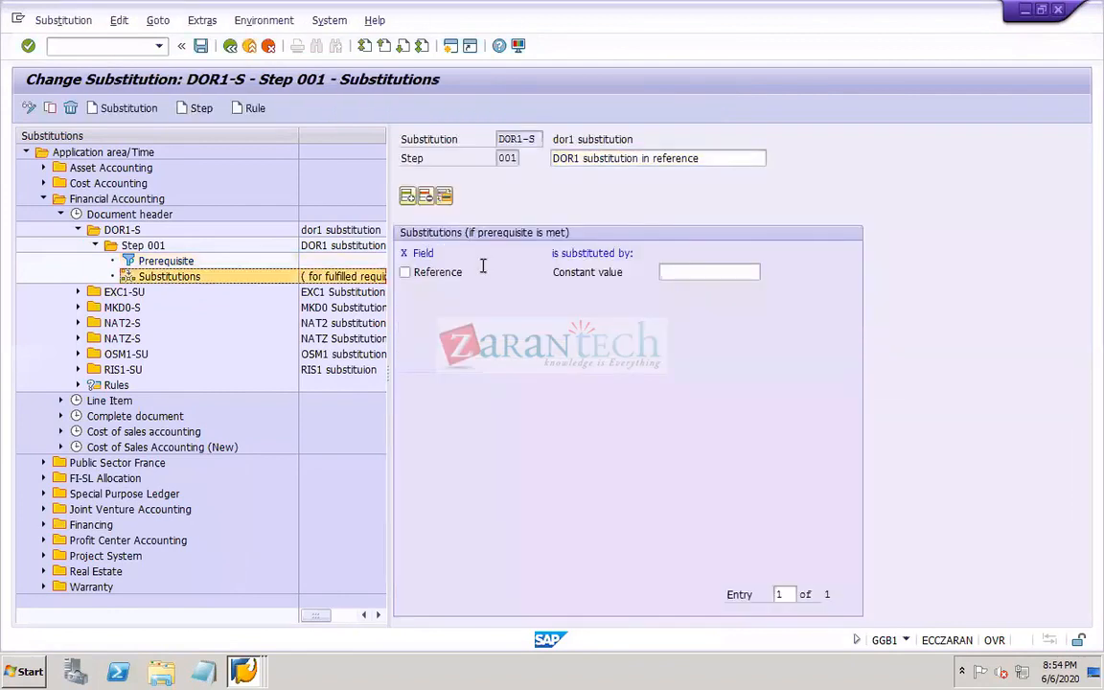
{"action": "left_click", "coordinate": [404, 274]}
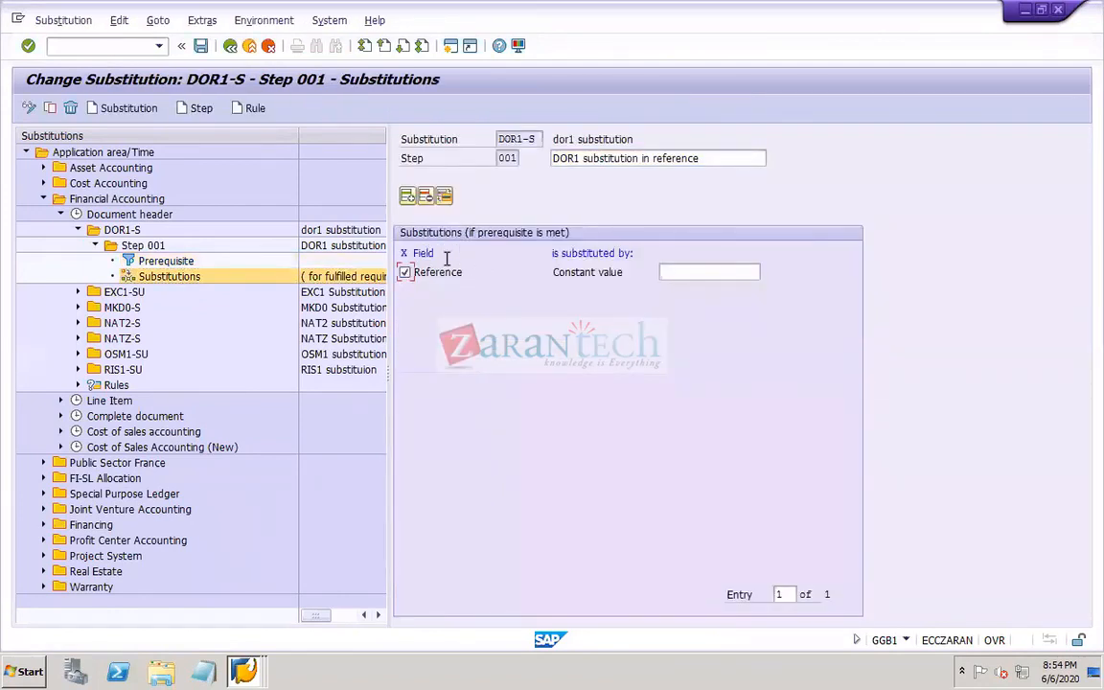
{"action": "left_click", "coordinate": [694, 272]}
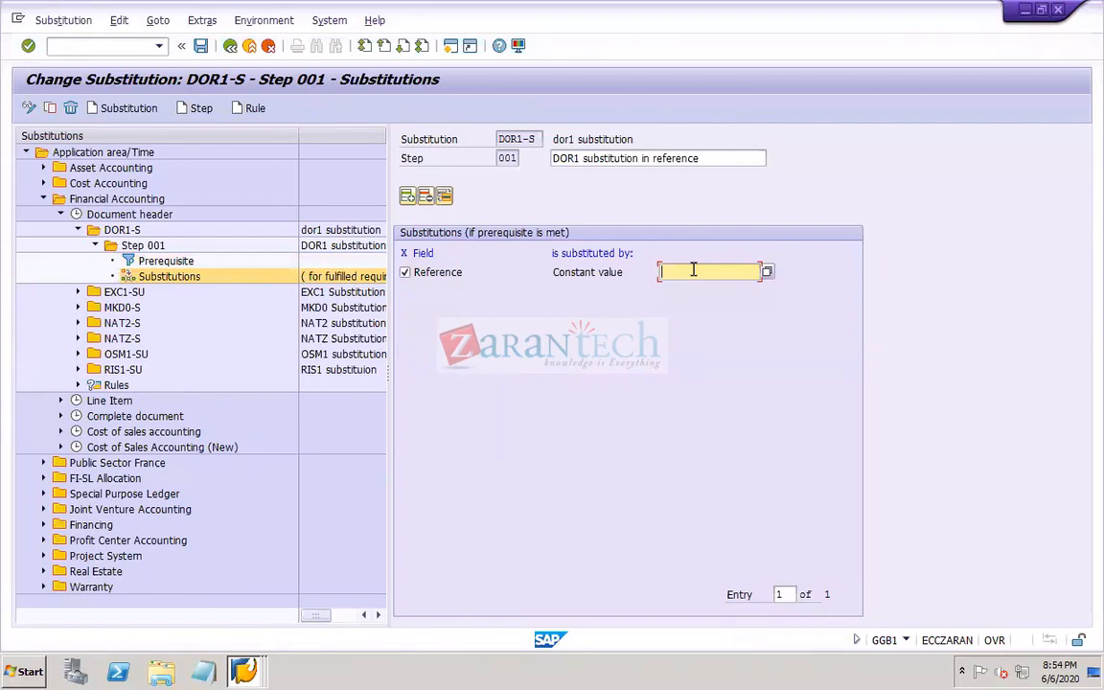
{"action": "type", "text": "DOR1 reference"}
{"action": "left_click", "coordinate": [201, 45]}
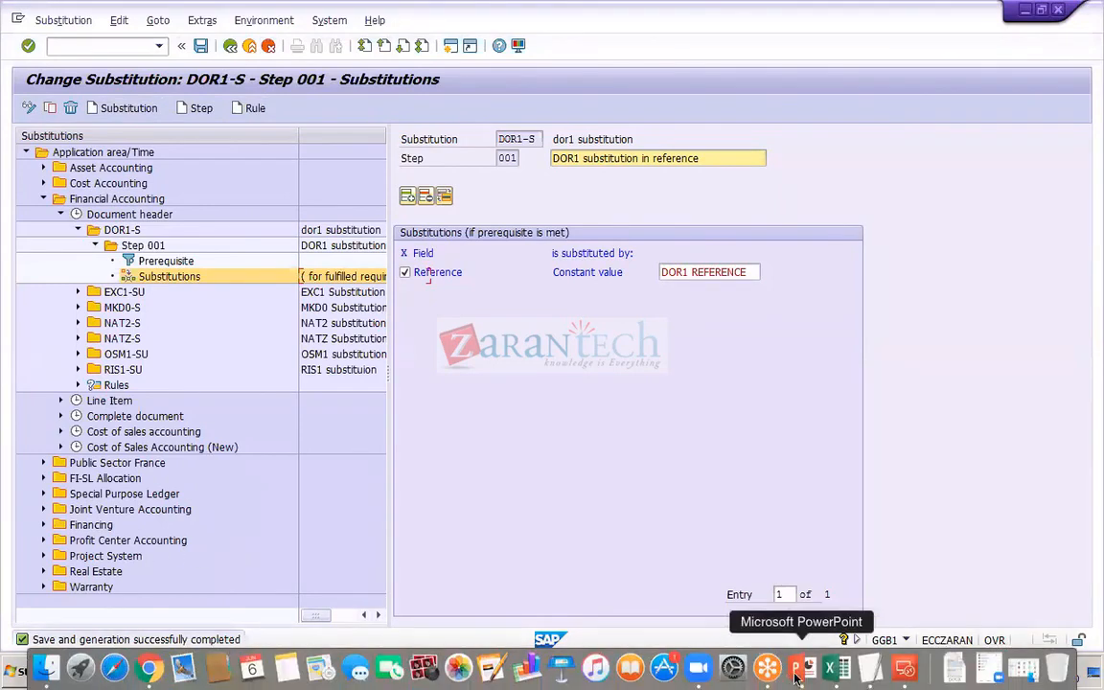
Switch to the PowerPoint work notes and add OBBH on a new line below GGB1
{"action": "left_click", "coordinate": [710, 671]}
{"action": "key", "text": "Return"}
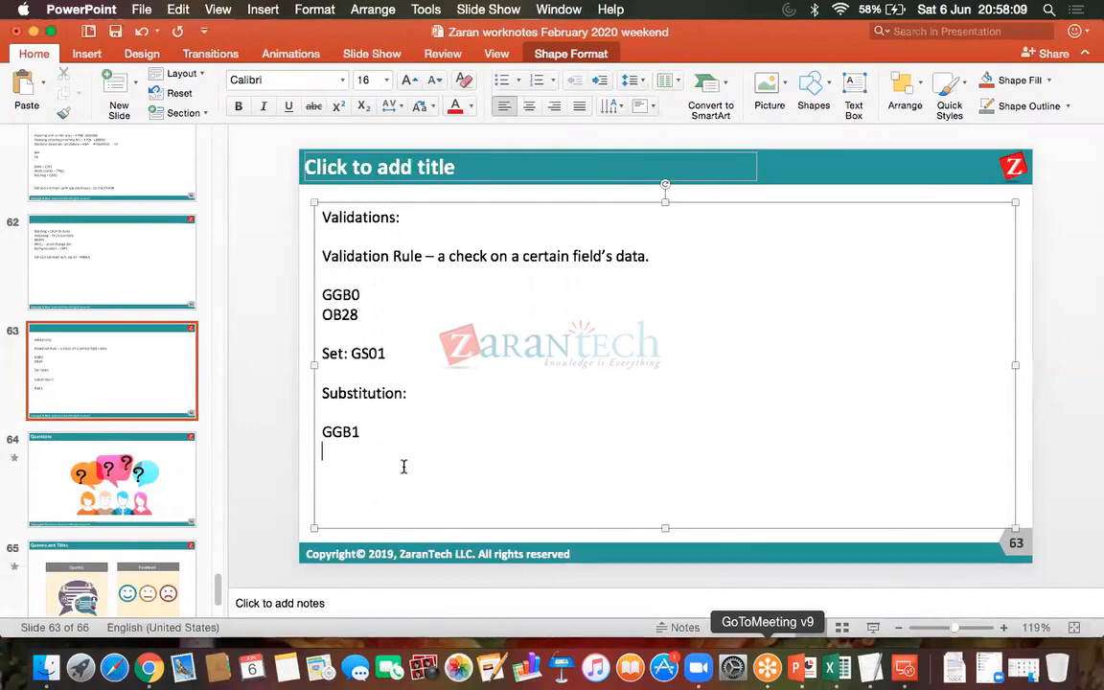
{"action": "type", "text": "OBBH"}
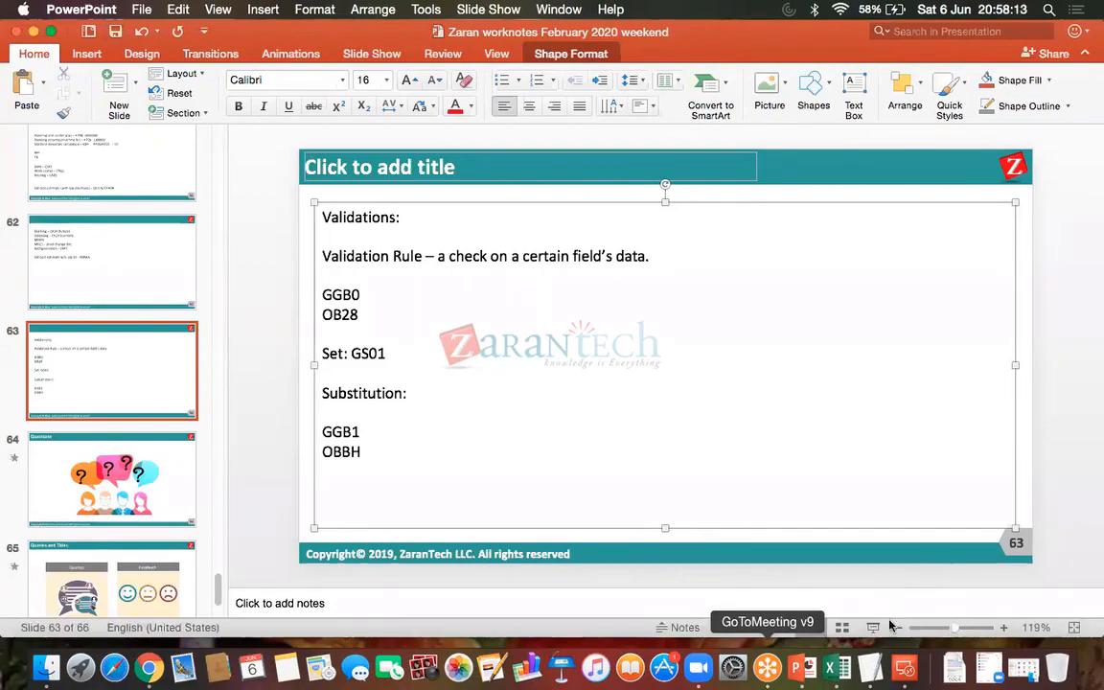
Return to the LavSAPnew remote SAP session and open transaction OBBH
{"action": "left_click", "coordinate": [904, 668]}
{"action": "double_click", "coordinate": [702, 255]}
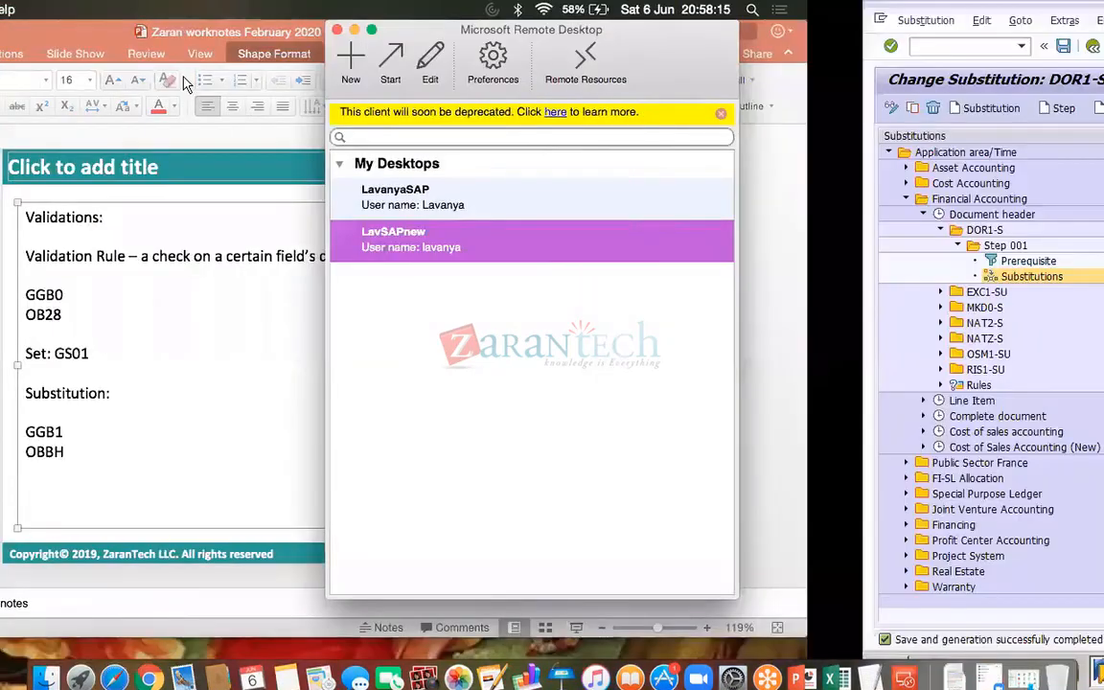
{"action": "left_click", "coordinate": [124, 47]}
{"action": "type", "text": "/NOBBH"}
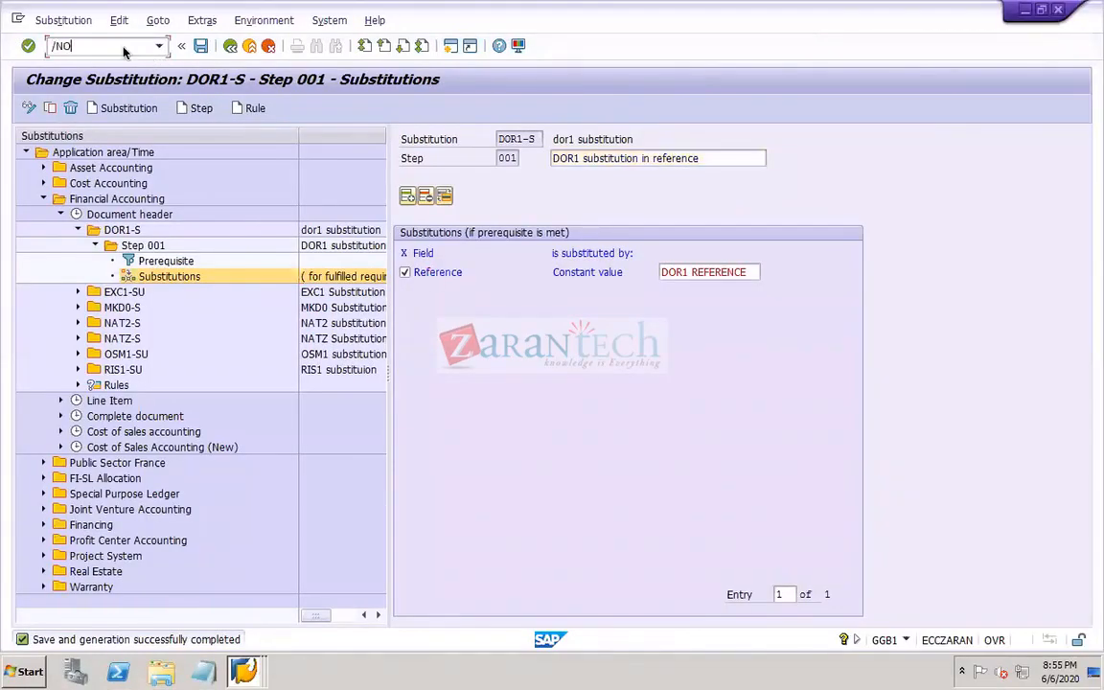
{"action": "key", "text": "Return"}
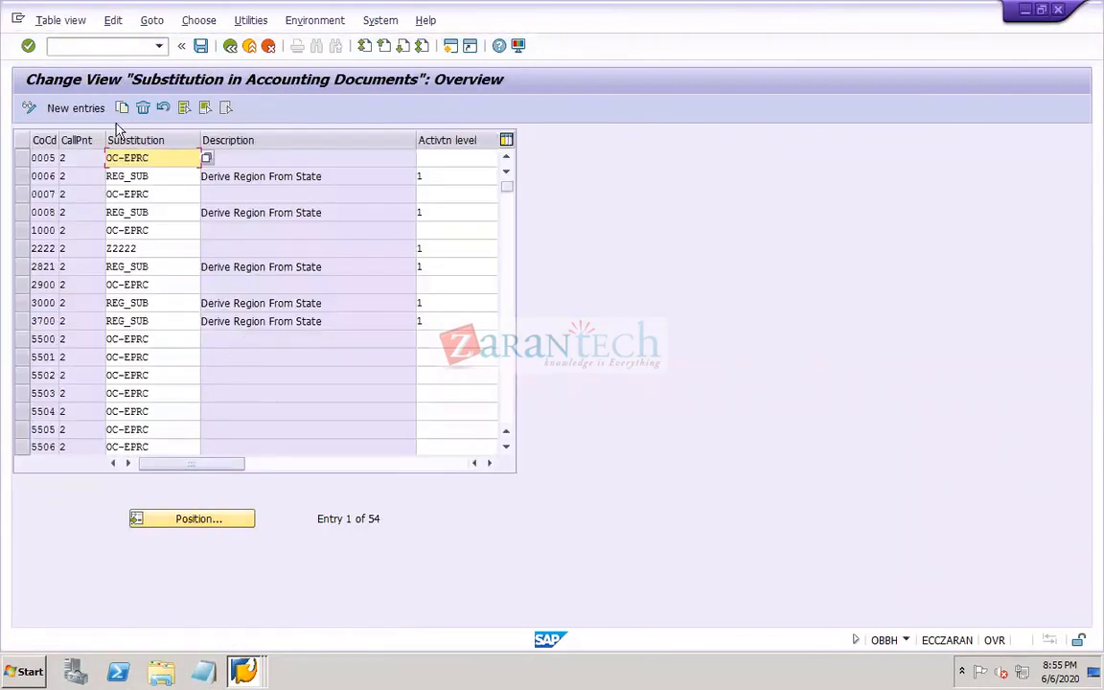
Create a new entry for company code DOR1 with the Document header callup point and substitution DOR1-S
{"action": "left_click", "coordinate": [81, 110]}
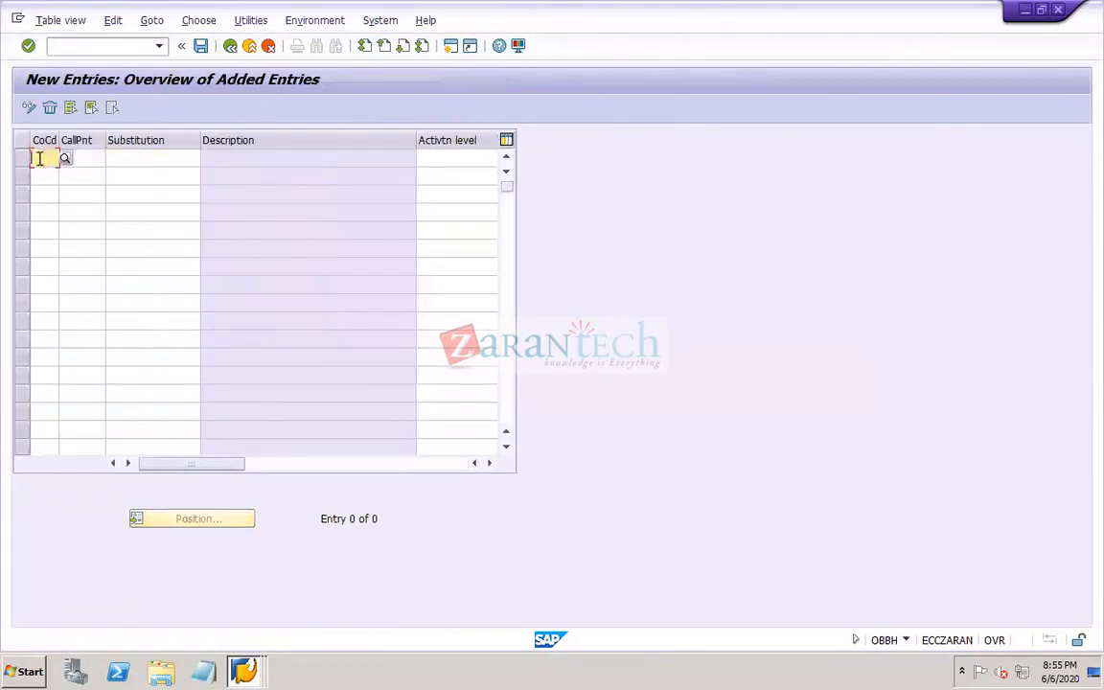
{"action": "type", "text": "DOR1"}
{"action": "key", "text": "Tab"}
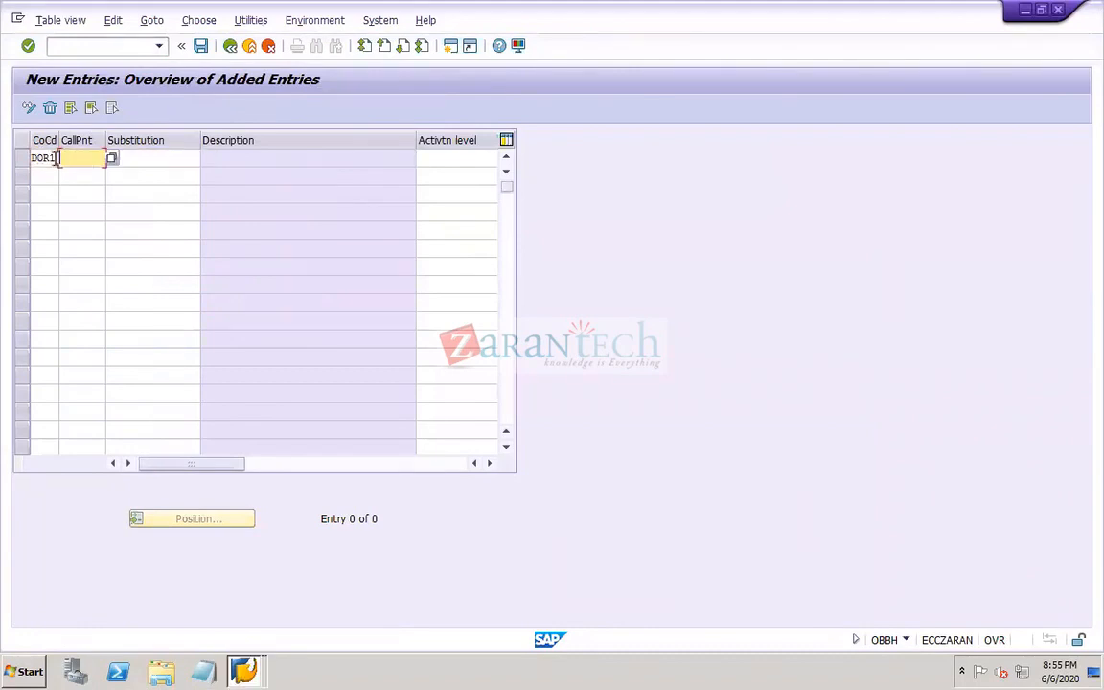
{"action": "left_click", "coordinate": [110, 158]}
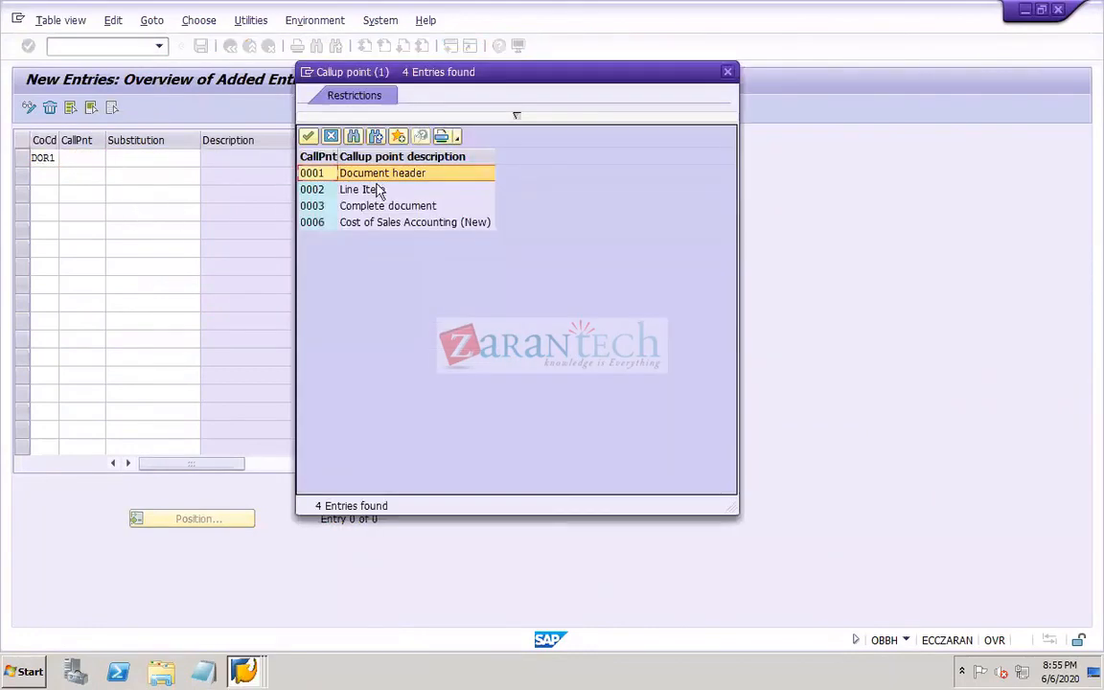
{"action": "double_click", "coordinate": [347, 172]}
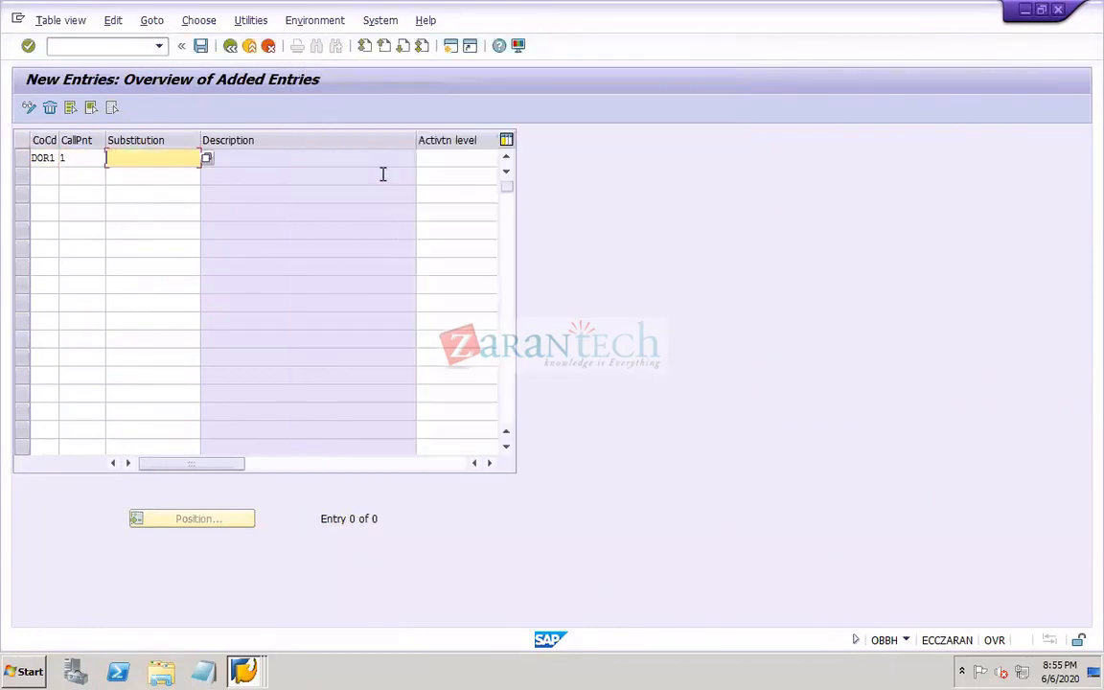
{"action": "left_click", "coordinate": [206, 160]}
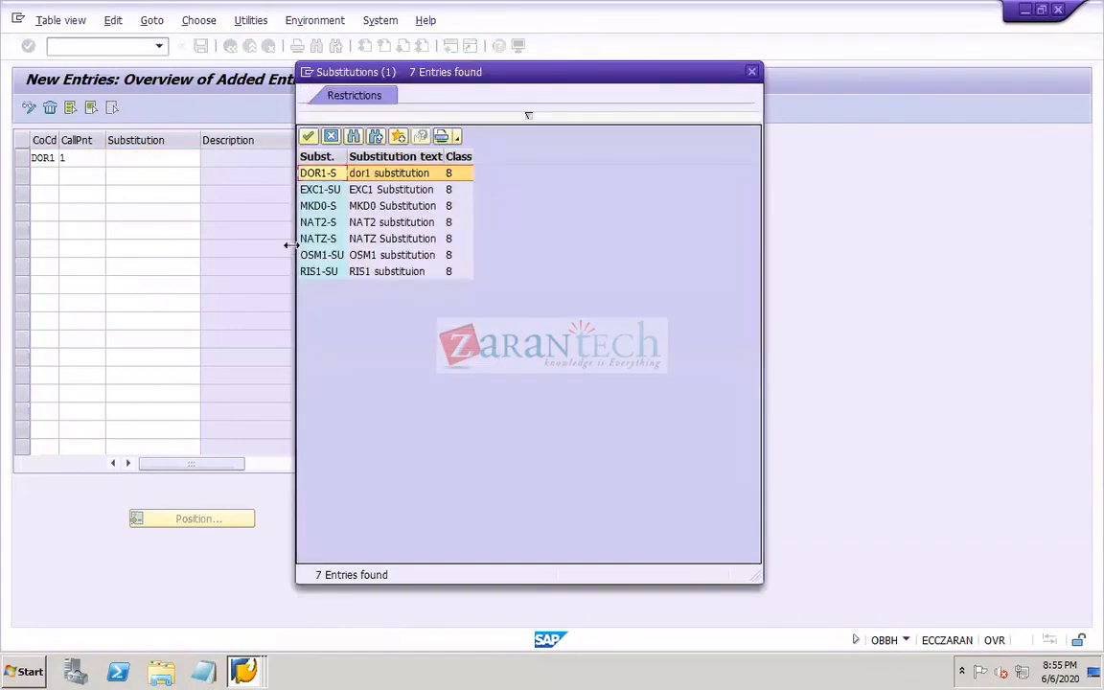
{"action": "double_click", "coordinate": [357, 174]}
Set the DOR1 substitution entry's activation level to 1 (Active) and save it
{"action": "left_click", "coordinate": [433, 160]}
{"action": "left_click_drag", "start_coordinate": [416, 140], "coordinate": [308, 141]}
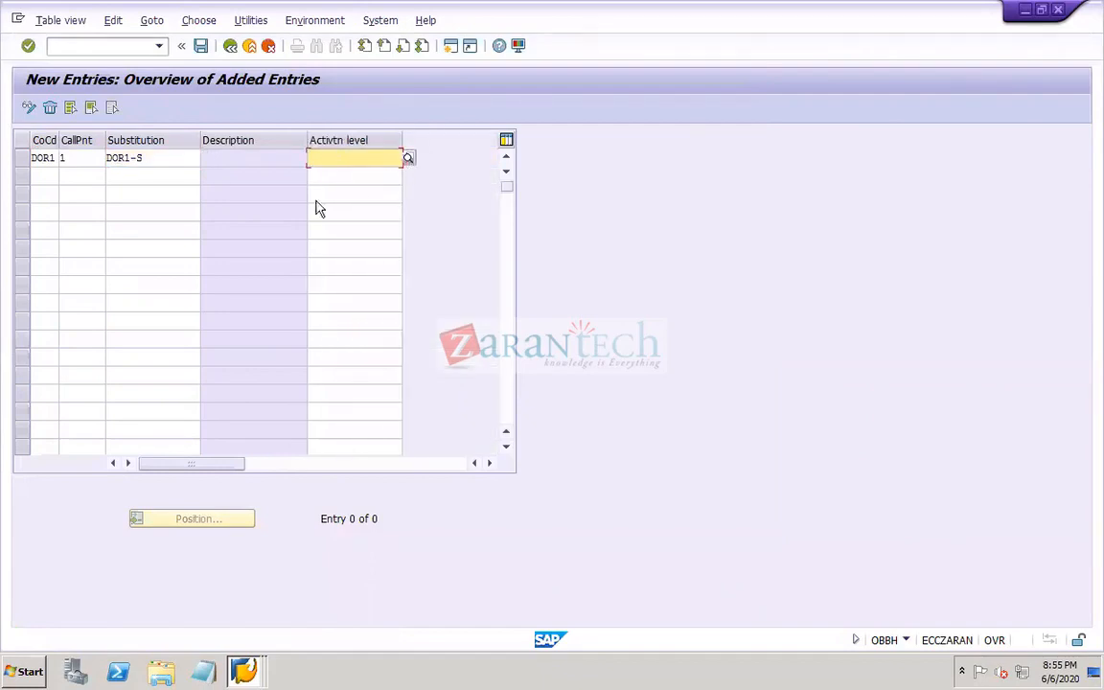
{"action": "key", "text": "Return"}
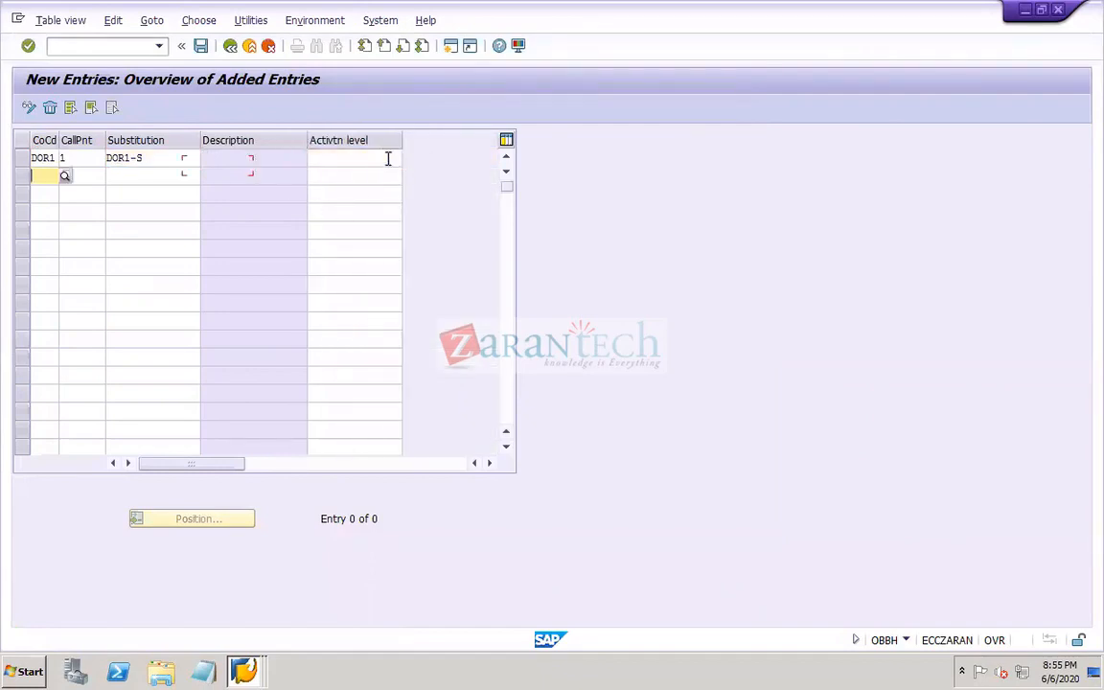
{"action": "left_click", "coordinate": [318, 160]}
{"action": "left_click", "coordinate": [181, 160]}
{"action": "key", "text": "Tab"}
{"action": "left_click", "coordinate": [408, 157]}
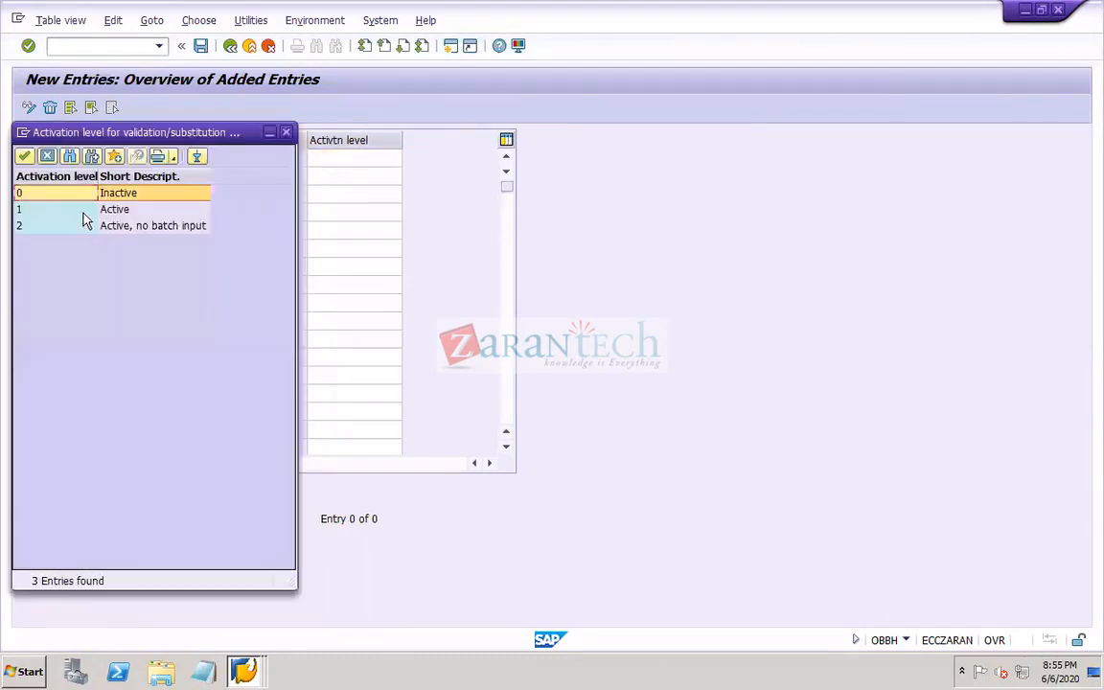
{"action": "double_click", "coordinate": [119, 211]}
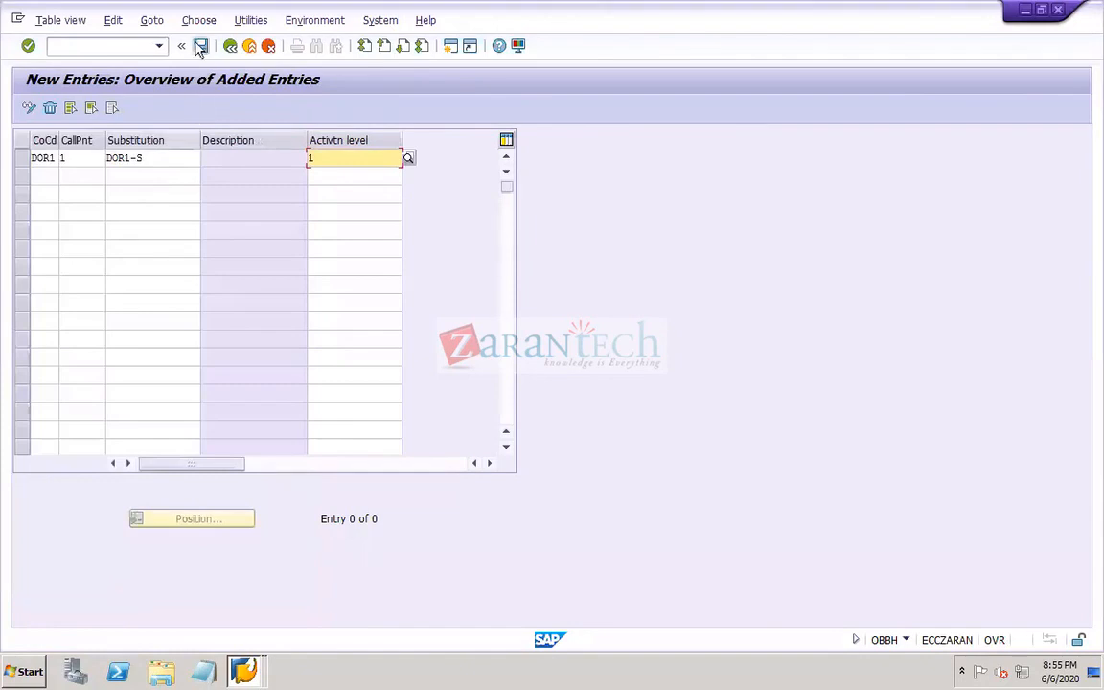
{"action": "left_click", "coordinate": [201, 48]}
{"action": "left_click", "coordinate": [252, 292]}
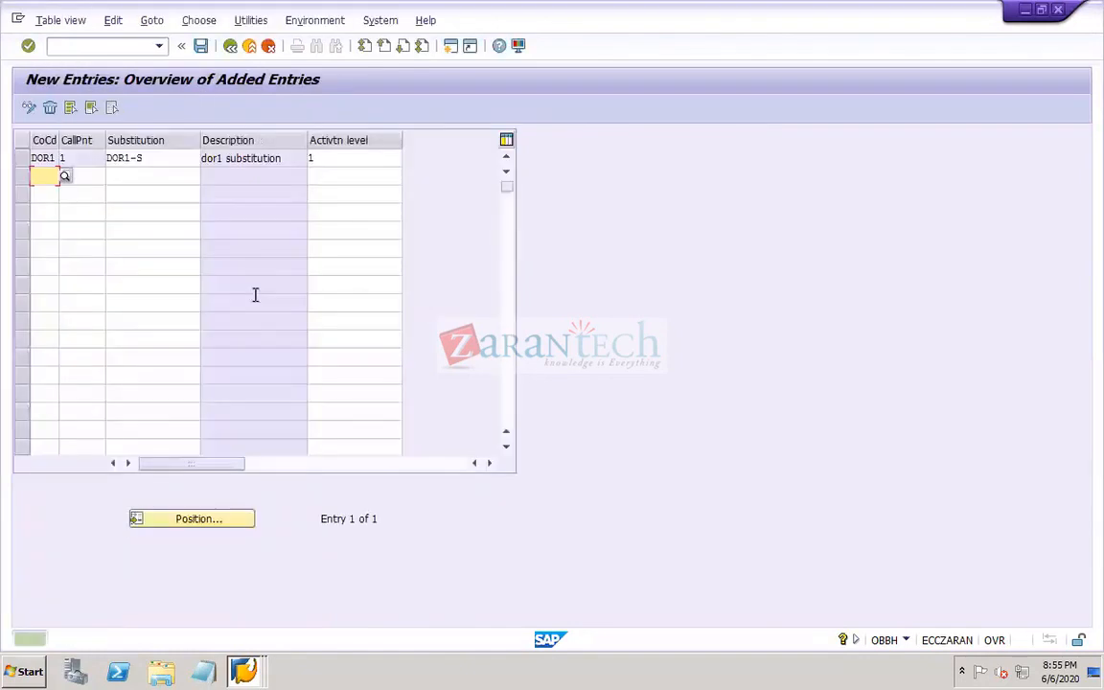
Close the extra Create Set session and open transaction F-02 for a G/L account posting
{"action": "left_click", "coordinate": [99, 45]}
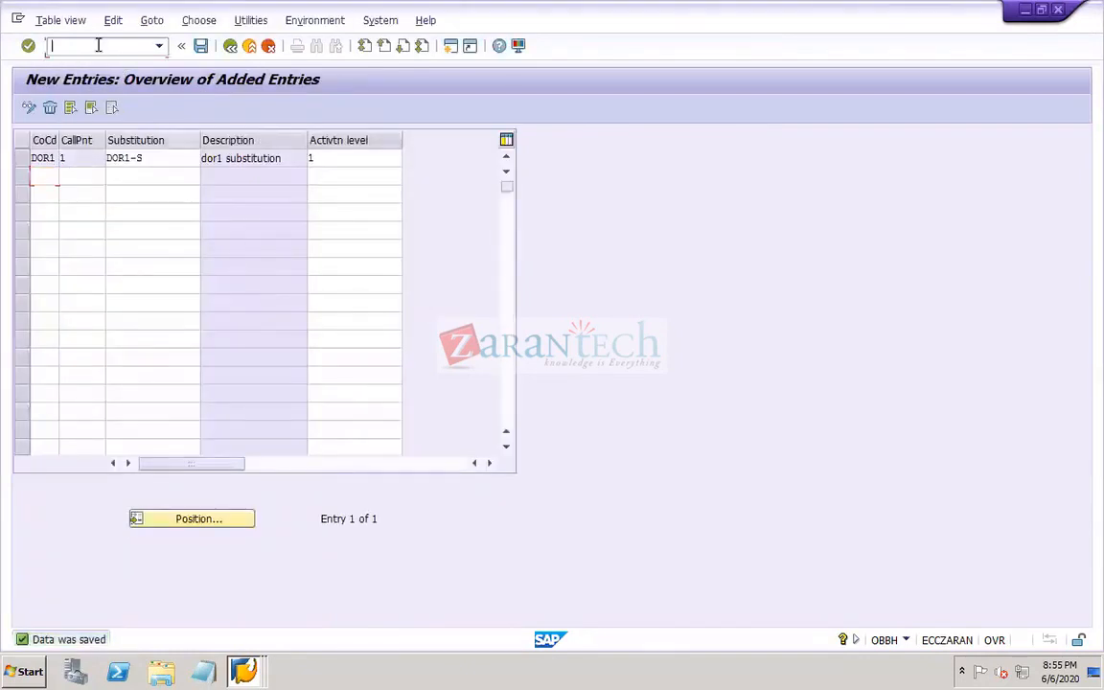
{"action": "left_click", "coordinate": [242, 668]}
{"action": "left_click", "coordinate": [285, 611]}
{"action": "left_click", "coordinate": [243, 669]}
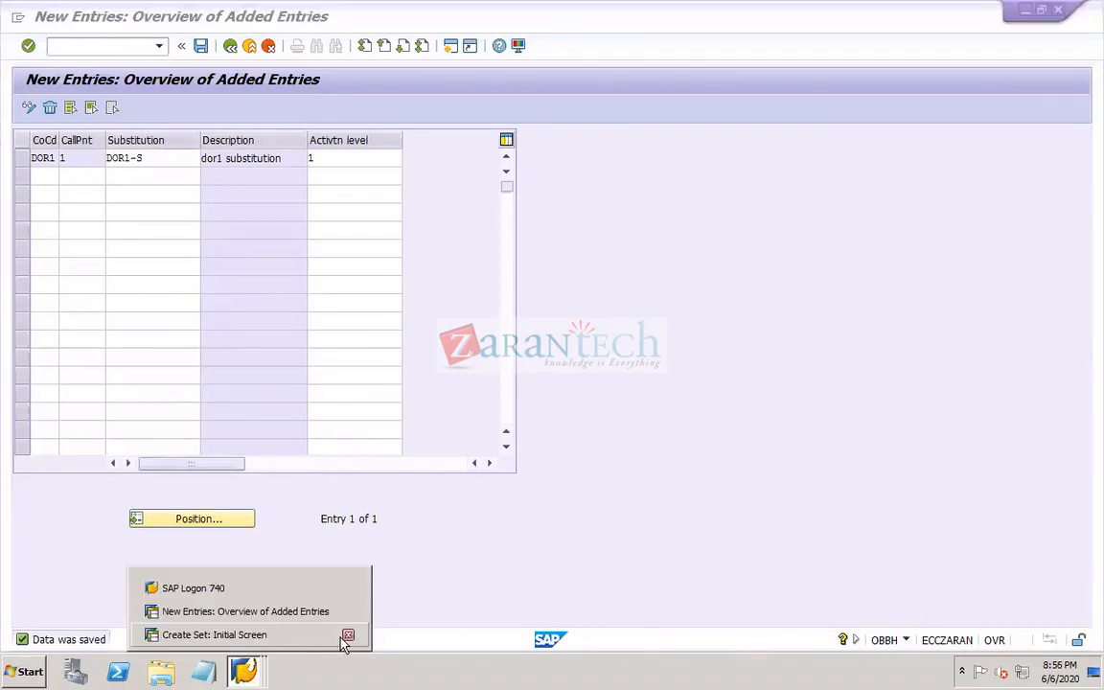
{"action": "left_click", "coordinate": [121, 45]}
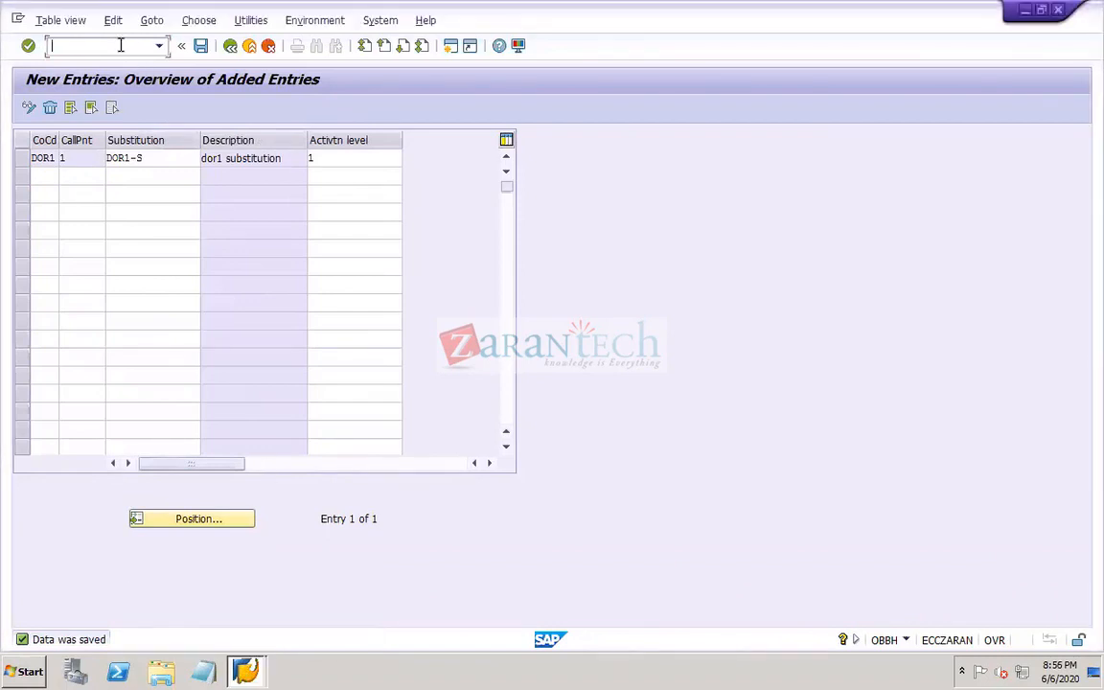
{"action": "type", "text": "/NF-02"}
{"action": "key", "text": "Return"}
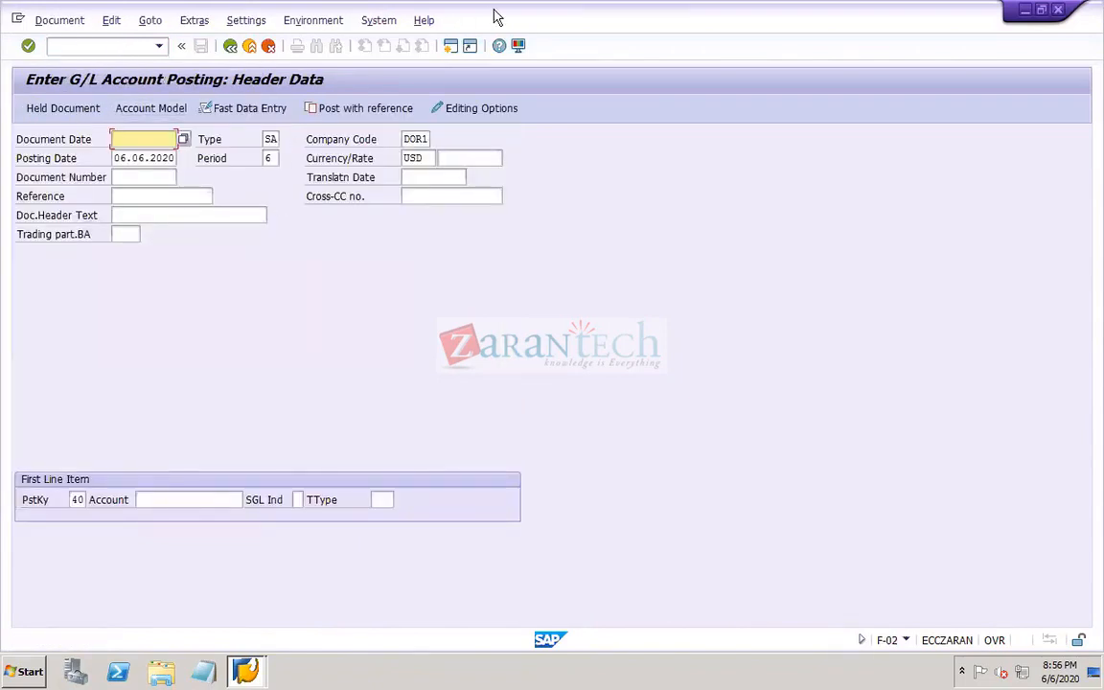
Set the G/L posting's document date and posting date to 01.01.2020
{"action": "left_click", "coordinate": [149, 139]}
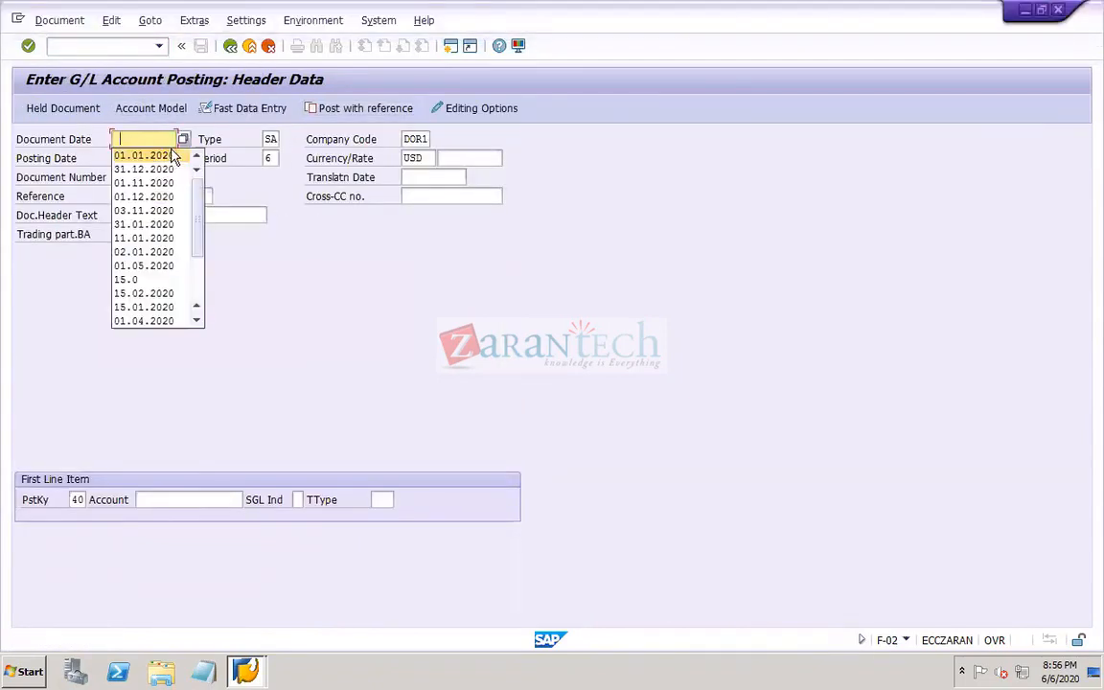
{"action": "left_click", "coordinate": [149, 156]}
{"action": "key", "text": "Tab"}
{"action": "key", "text": "Tab"}
{"action": "left_click", "coordinate": [154, 157]}
{"action": "type", "text": "01.01.2020"}
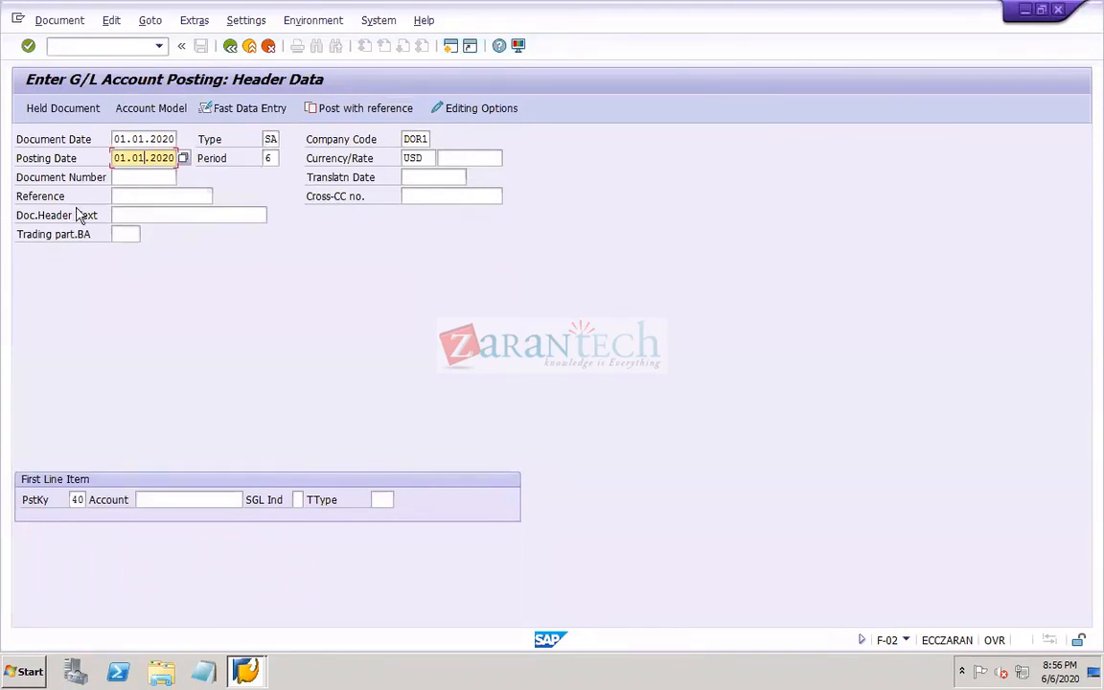
Enter account 40000 for the first line item with Reference left blank, and submit the header to test the substitution
{"action": "left_click", "coordinate": [122, 192]}
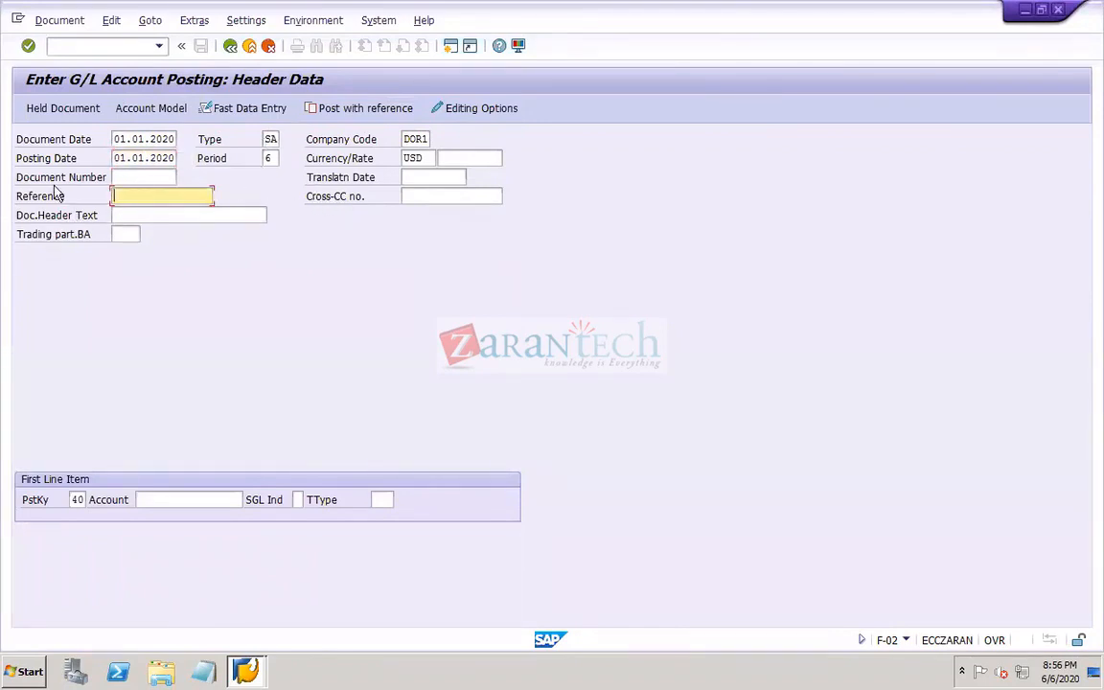
{"action": "left_click", "coordinate": [160, 217]}
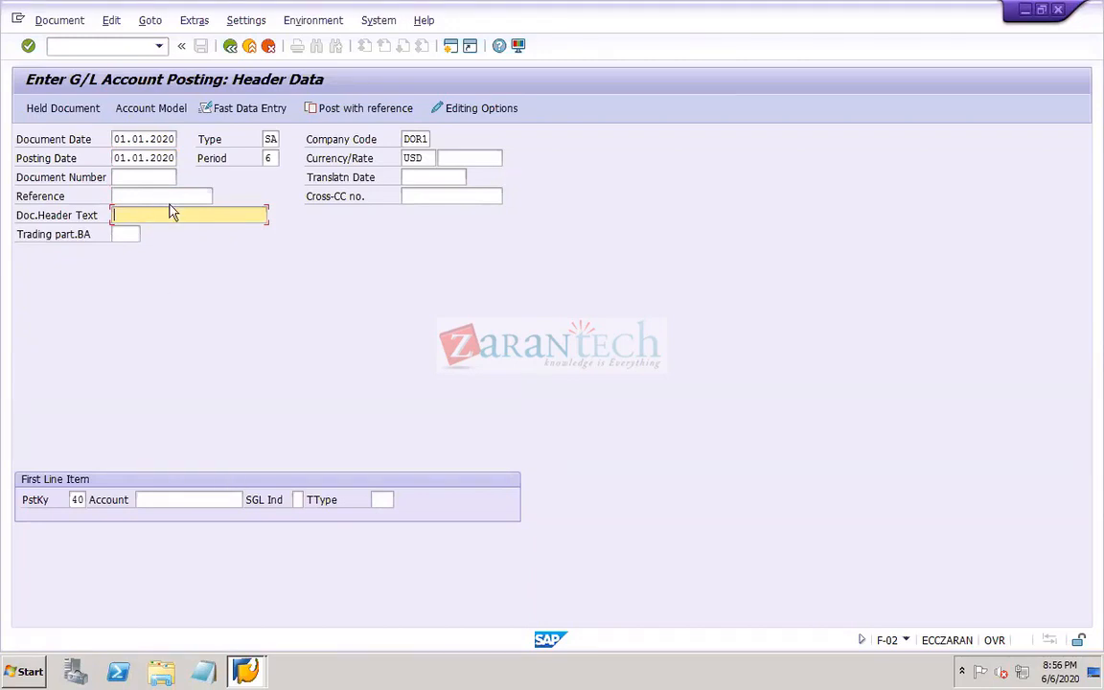
{"action": "left_click", "coordinate": [153, 196]}
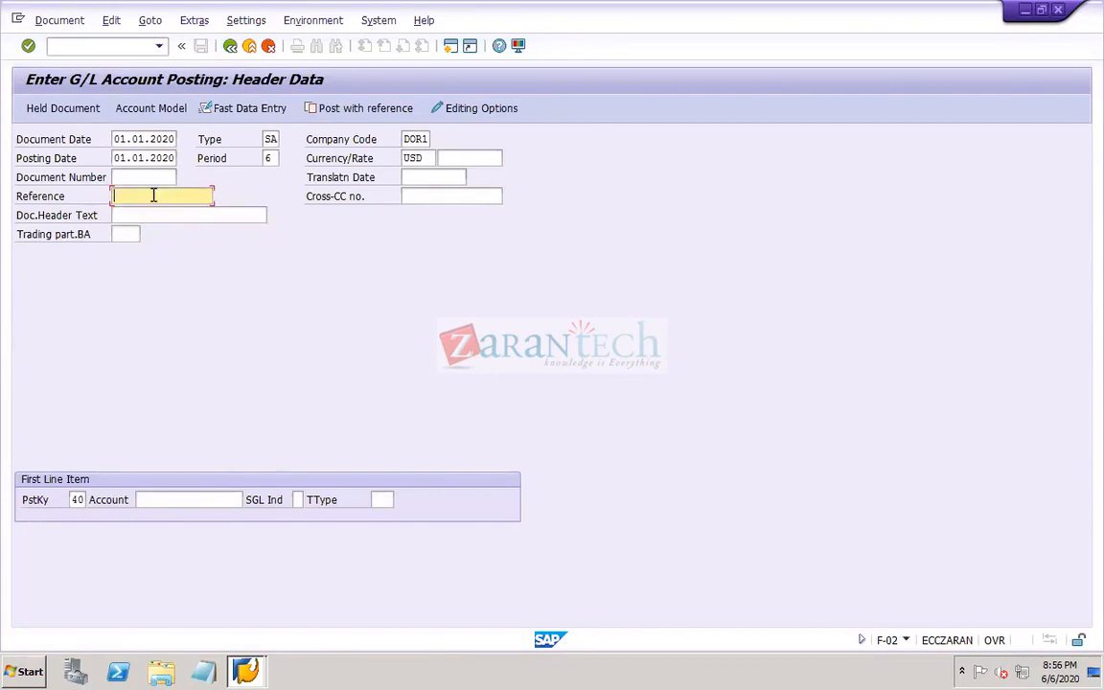
{"action": "left_click", "coordinate": [131, 213]}
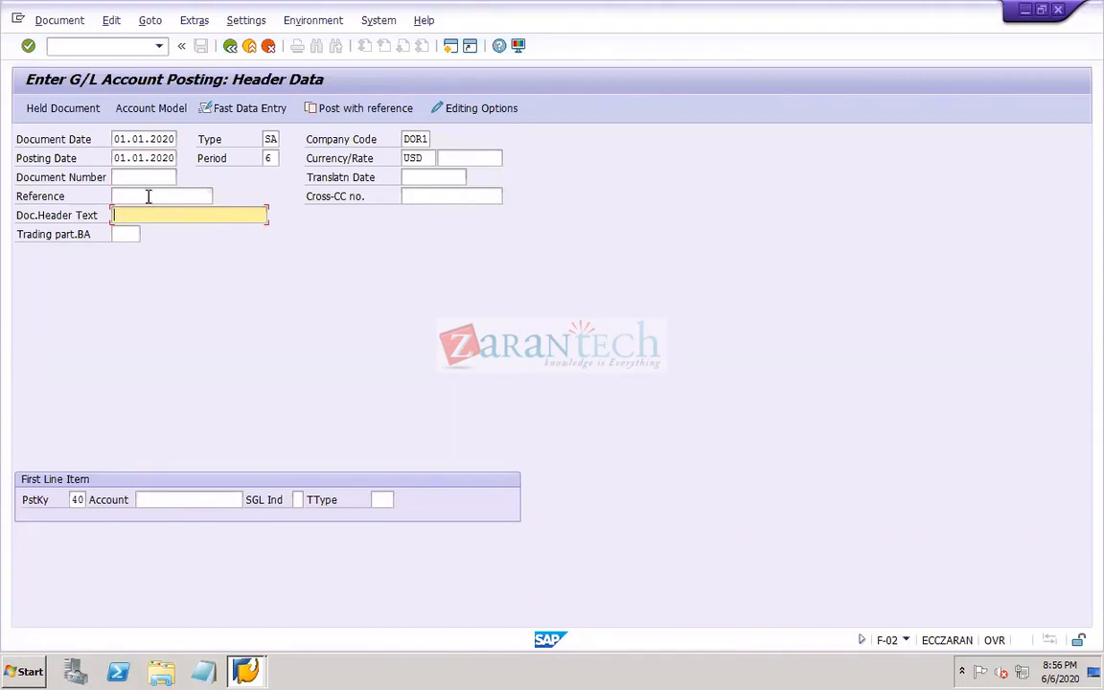
{"action": "left_click", "coordinate": [149, 196]}
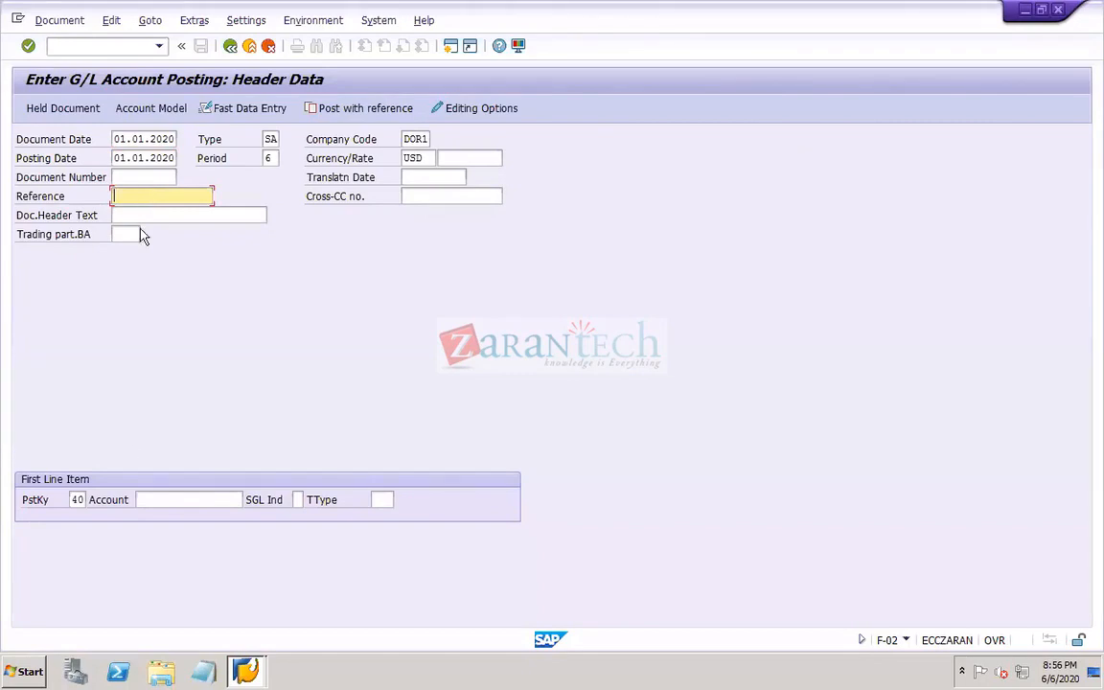
{"action": "left_click", "coordinate": [176, 498]}
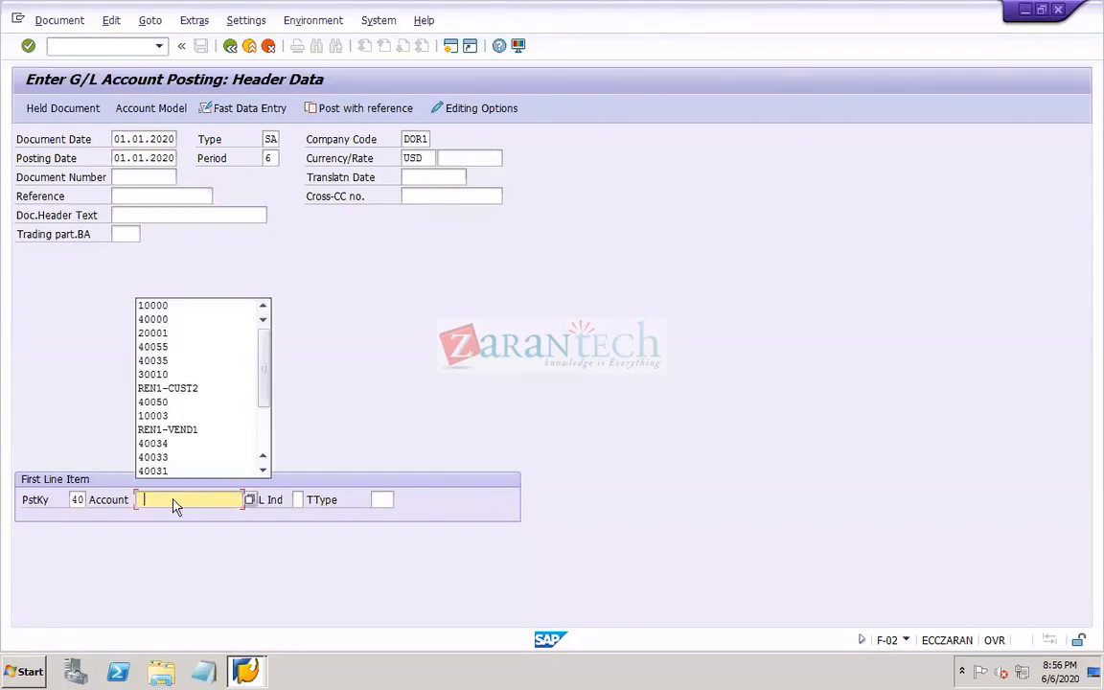
{"action": "left_click", "coordinate": [176, 321]}
{"action": "key", "text": "Return"}
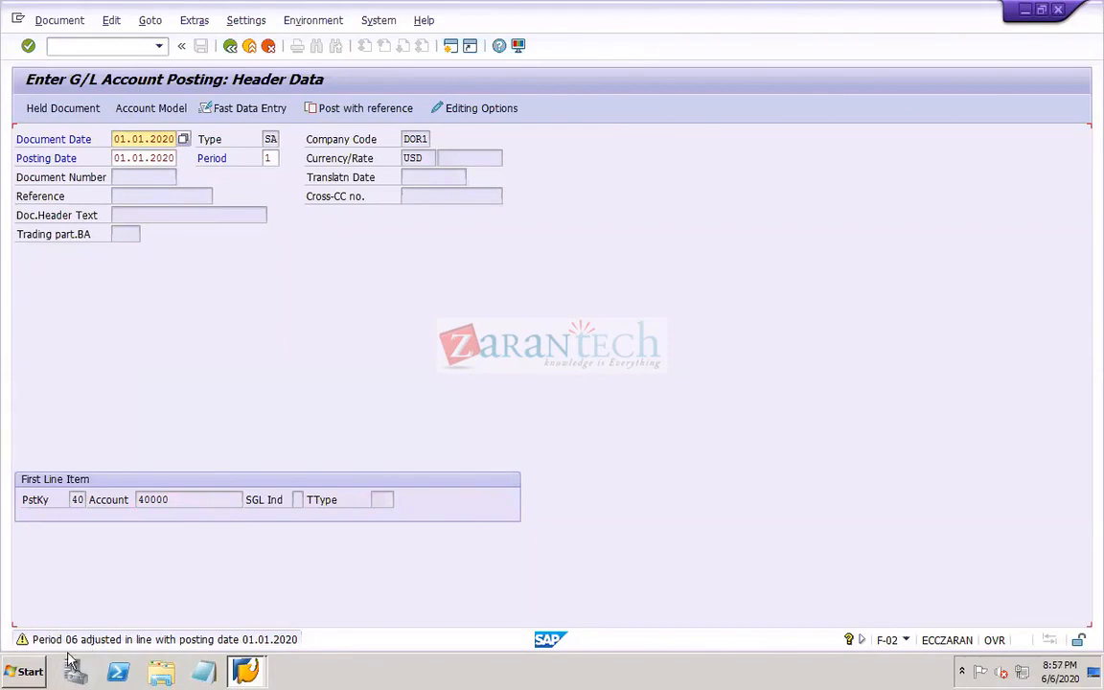
{"action": "key", "text": "Return"}
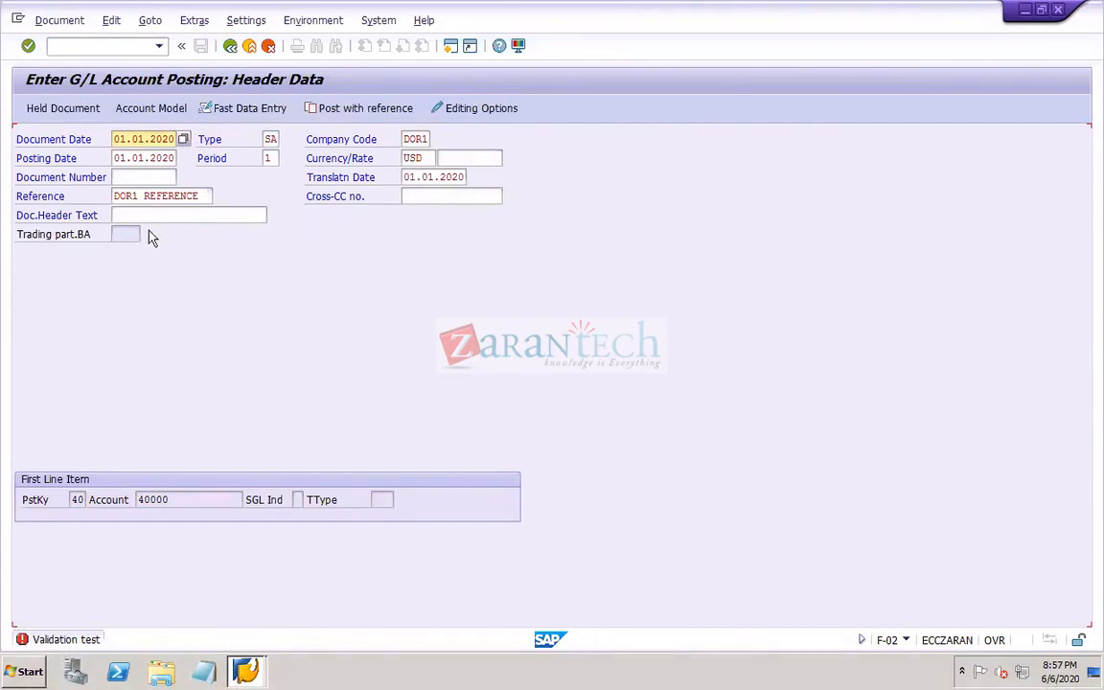
{"action": "left_click", "coordinate": [205, 196]}
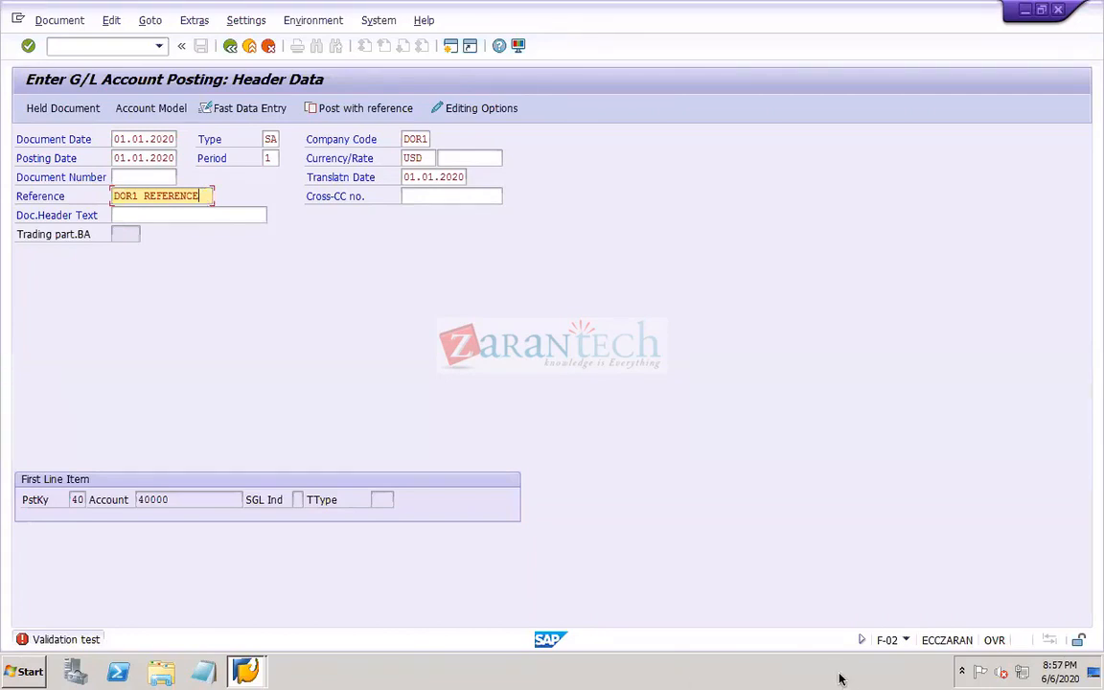
Switch to PowerPoint and save the work notes presentation
{"action": "mouse_move", "coordinate": [832, 677]}
{"action": "left_click", "coordinate": [796, 668]}
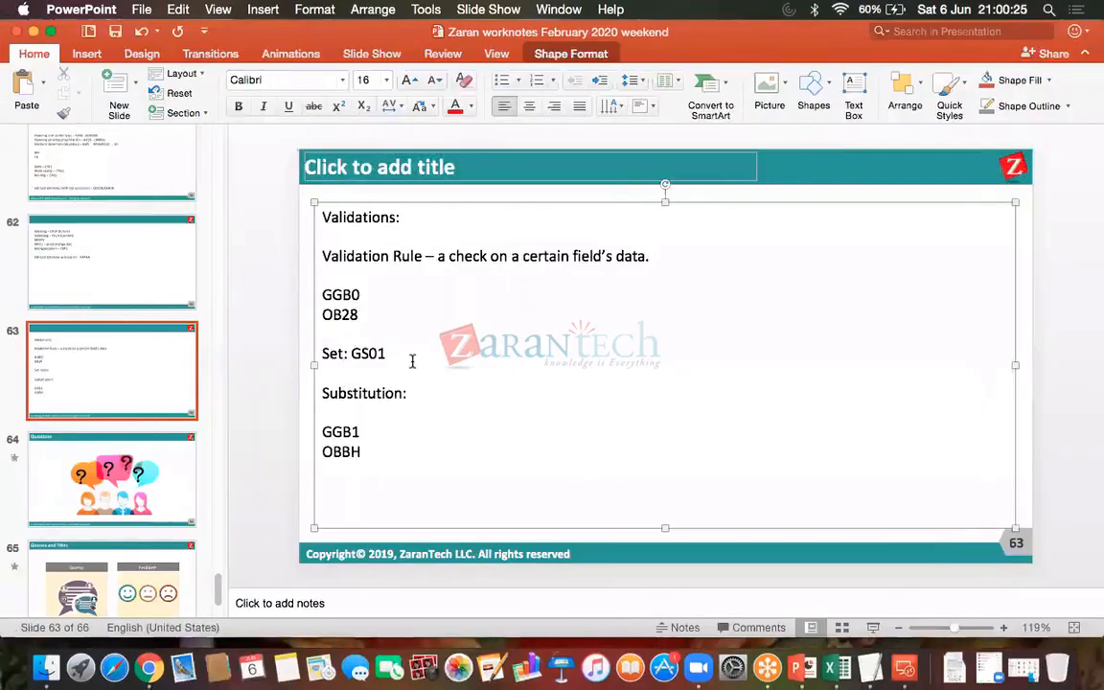
{"action": "left_click", "coordinate": [116, 31]}
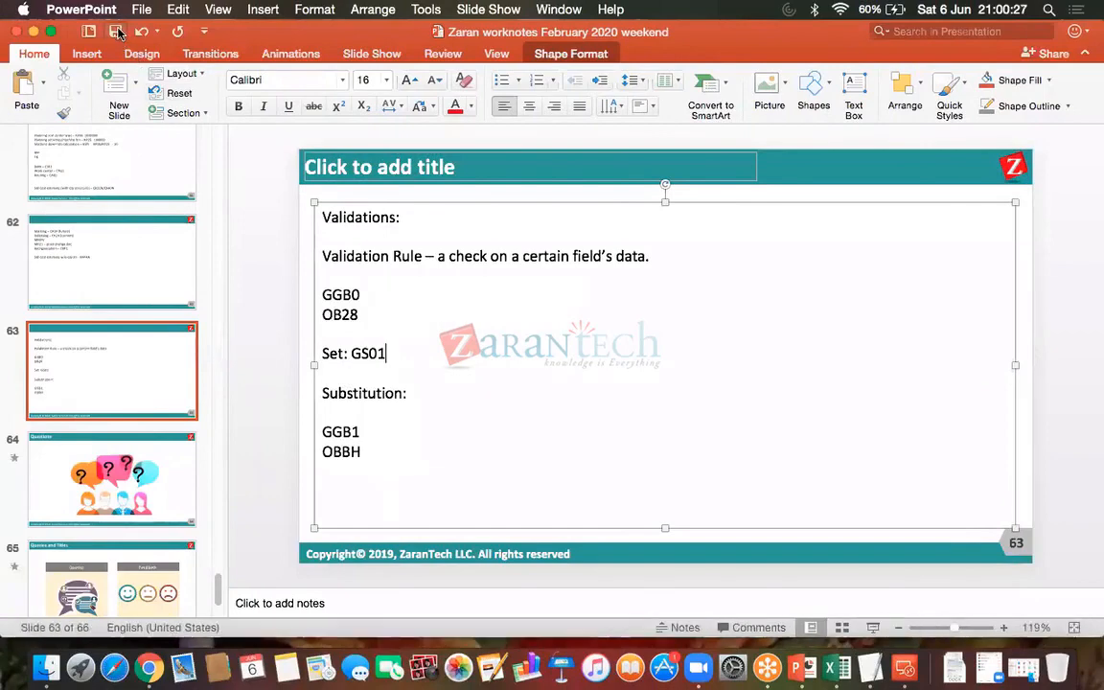
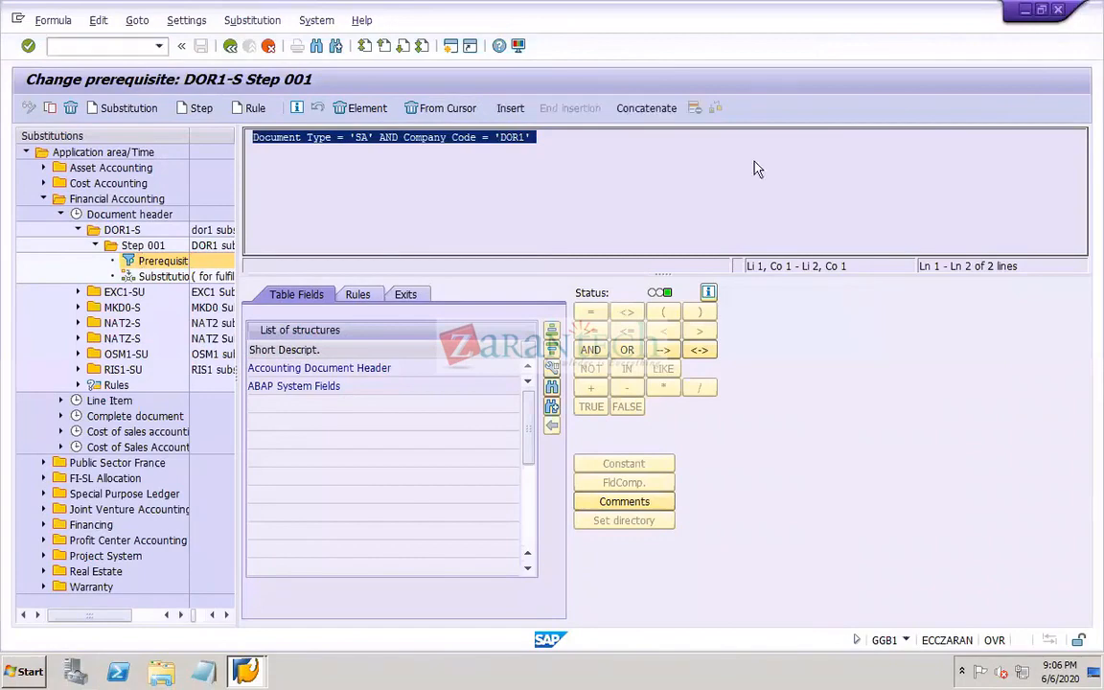
Leave the DOR1-S substitution's prerequisite and open the transaction recorder, SHDB
{"action": "left_click", "coordinate": [246, 315]}
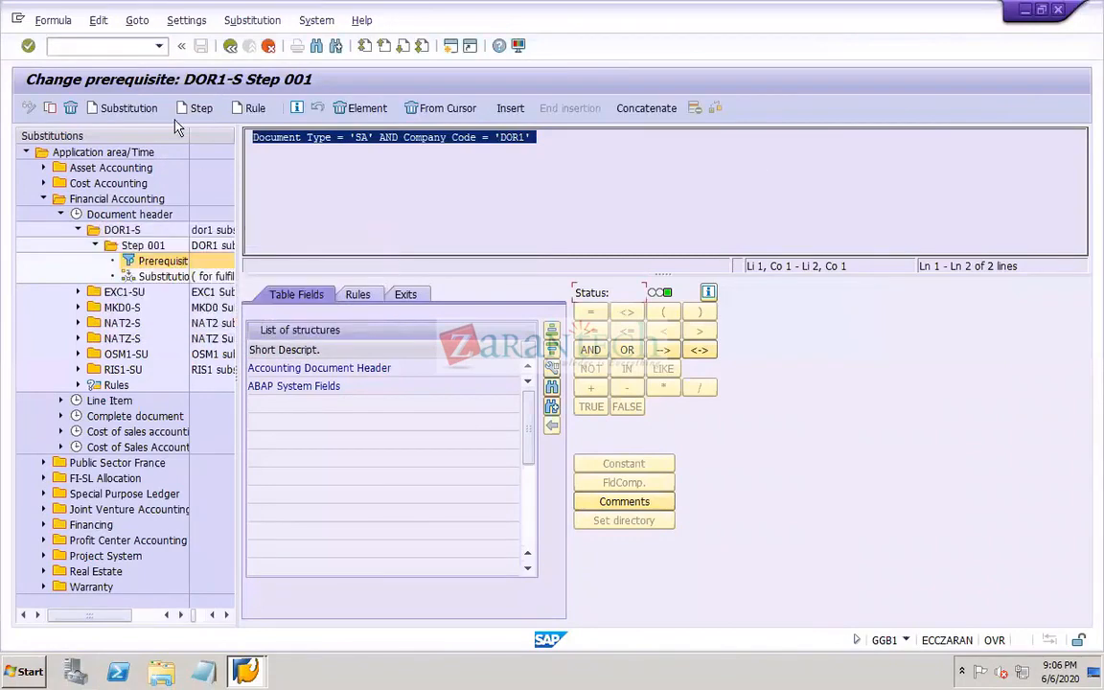
{"action": "left_click", "coordinate": [100, 48]}
{"action": "type", "text": "/"}
{"action": "type", "text": "NSHDB"}
{"action": "key", "text": "Return"}
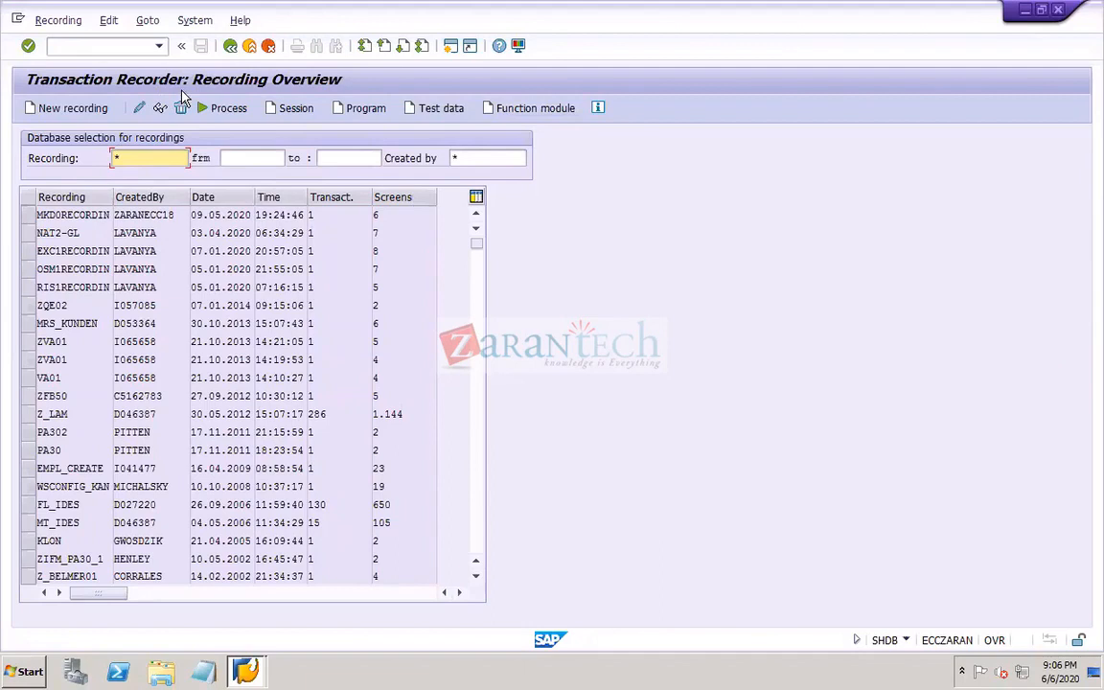
Create a new recording named DOR1-RECORDI for transaction F-02 and start recording
{"action": "left_click", "coordinate": [90, 113]}
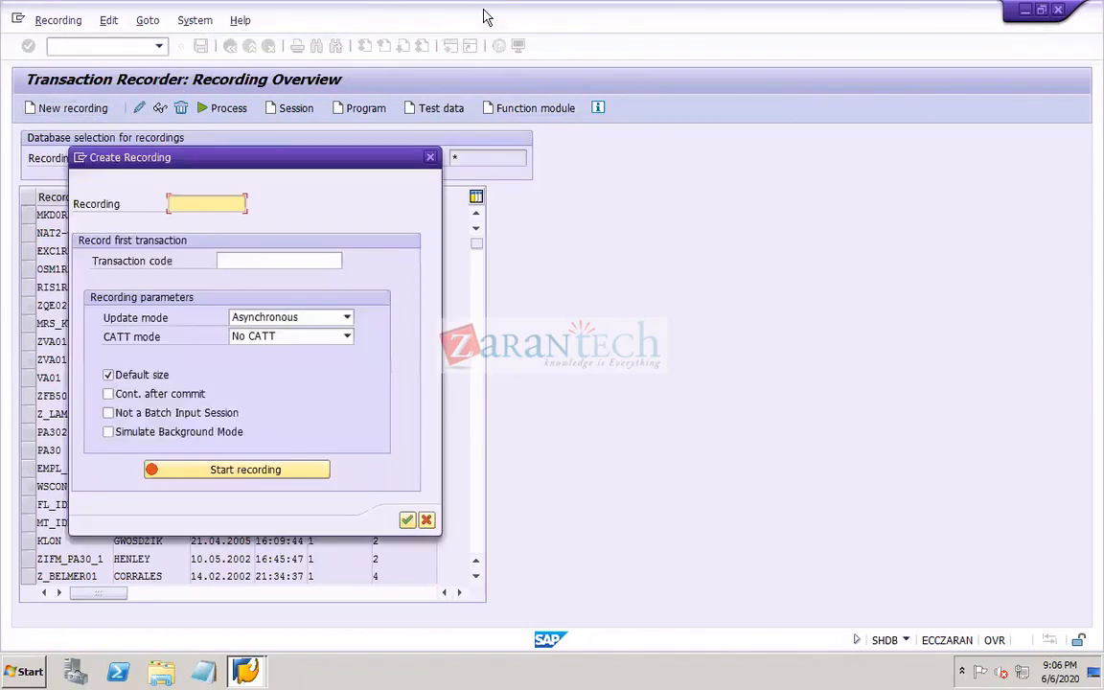
{"action": "mouse_move", "coordinate": [533, 9]}
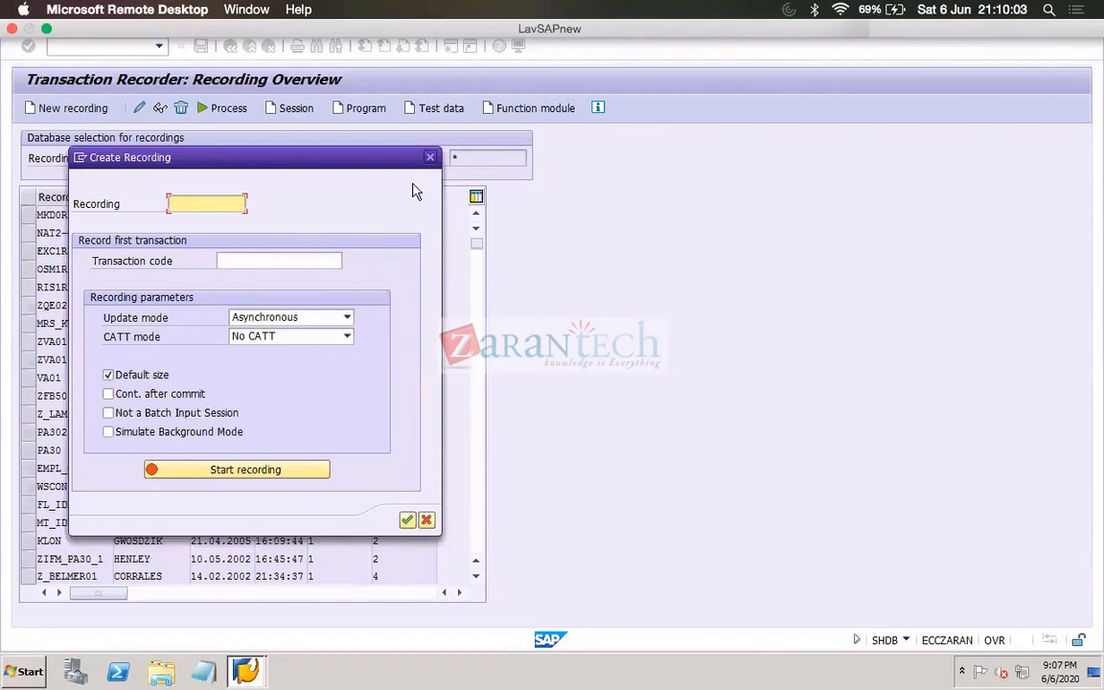
{"action": "type", "text": "DOR1-RECORDI"}
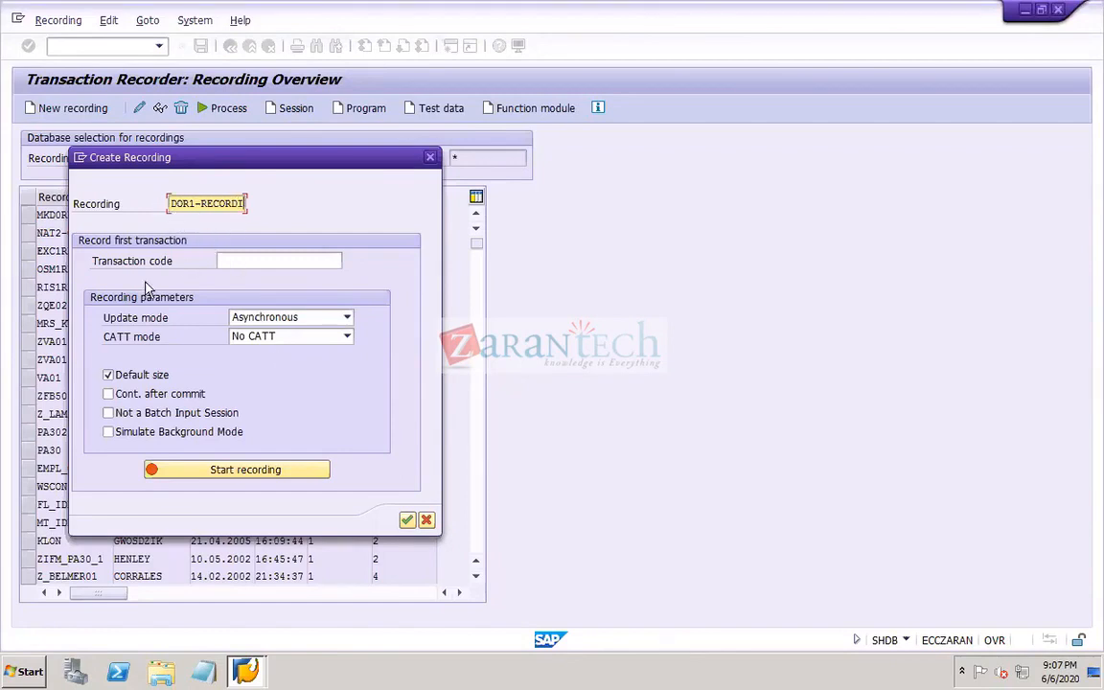
{"action": "left_click", "coordinate": [277, 259]}
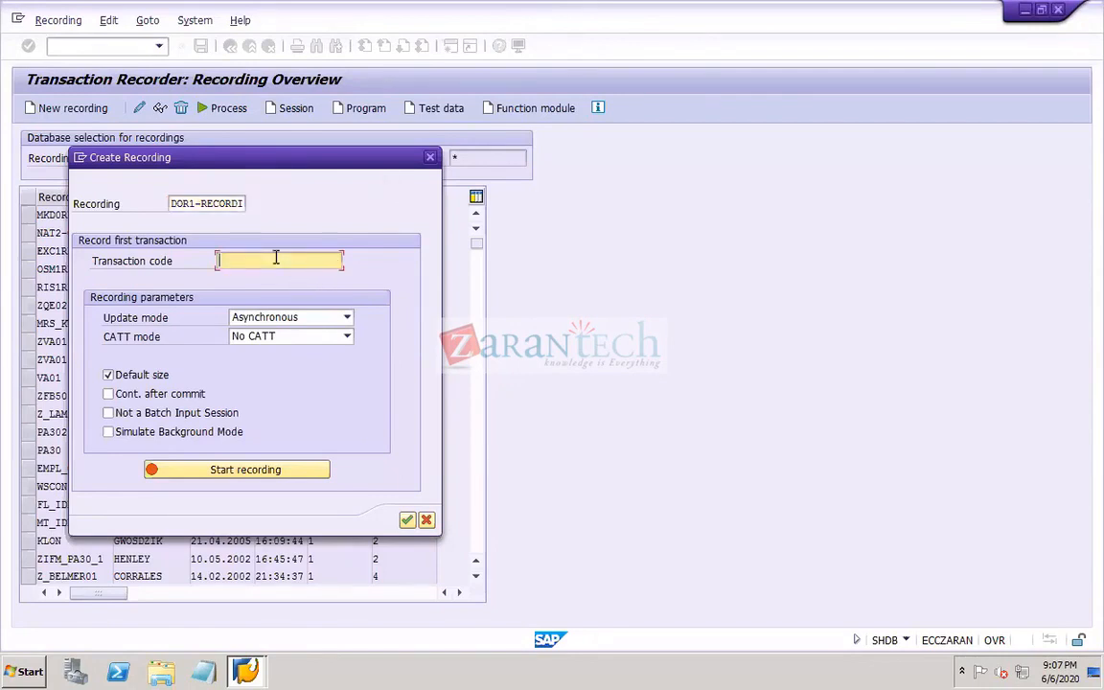
{"action": "type", "text": "F-02"}
{"action": "key", "text": "BackSpace"}
{"action": "key", "text": "BackSpace"}
{"action": "key", "text": "BackSpace"}
{"action": "key", "text": "BackSpace"}
{"action": "left_click", "coordinate": [235, 305]}
{"action": "left_click", "coordinate": [248, 472]}
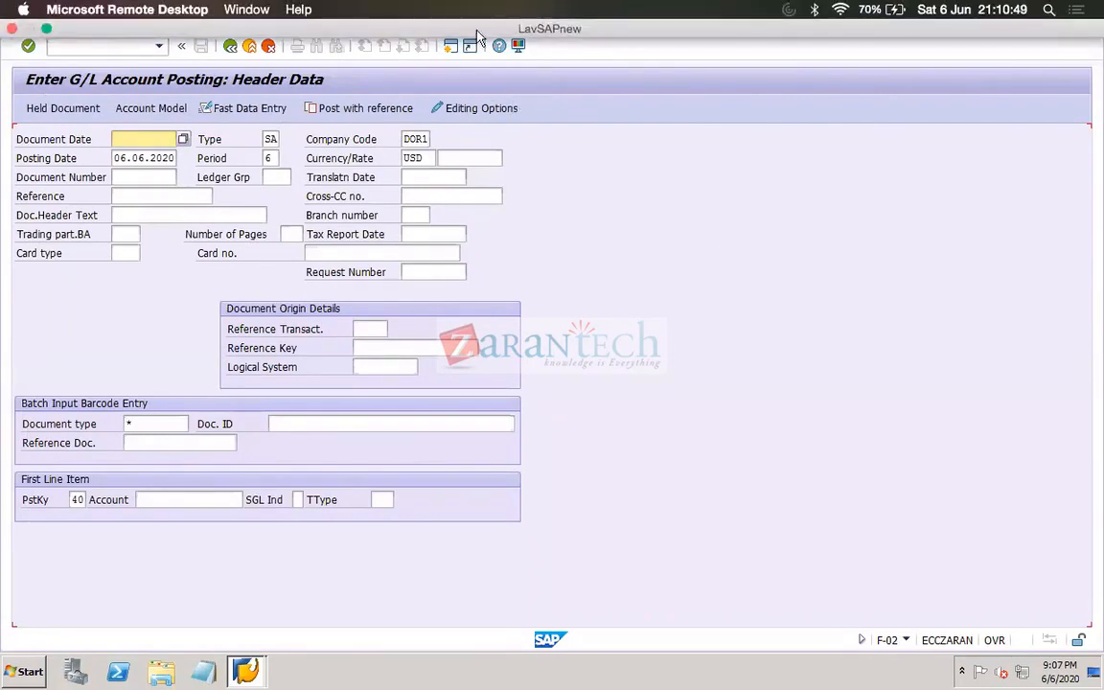
Set the document and posting dates to 01.01.2020 and the first line item's account to 40000
{"action": "left_click", "coordinate": [137, 144]}
{"action": "left_click", "coordinate": [142, 157]}
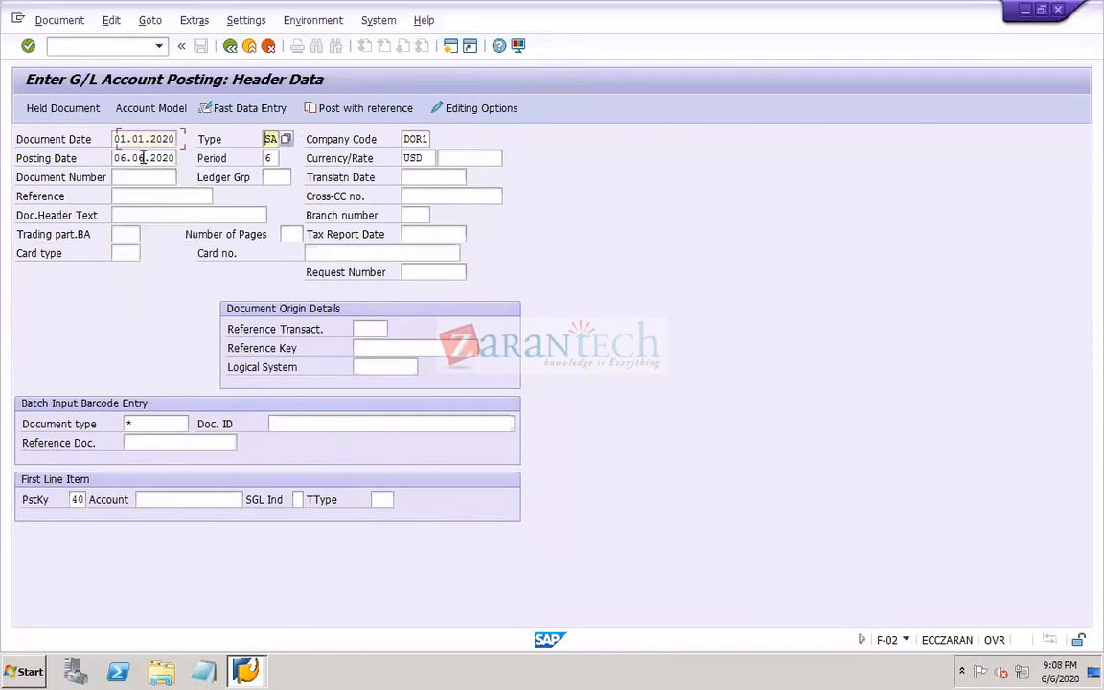
{"action": "key", "text": "Tab"}
{"action": "key", "text": "Tab"}
{"action": "type", "text": "01"}
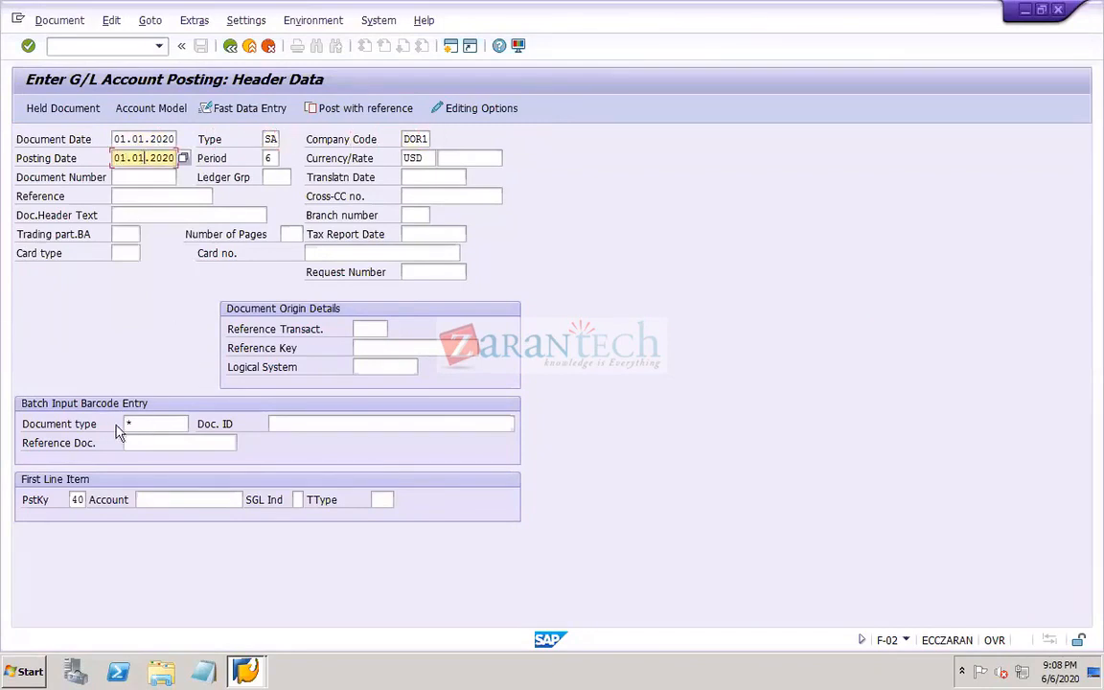
{"action": "left_click", "coordinate": [179, 495]}
{"action": "type", "text": "40000"}
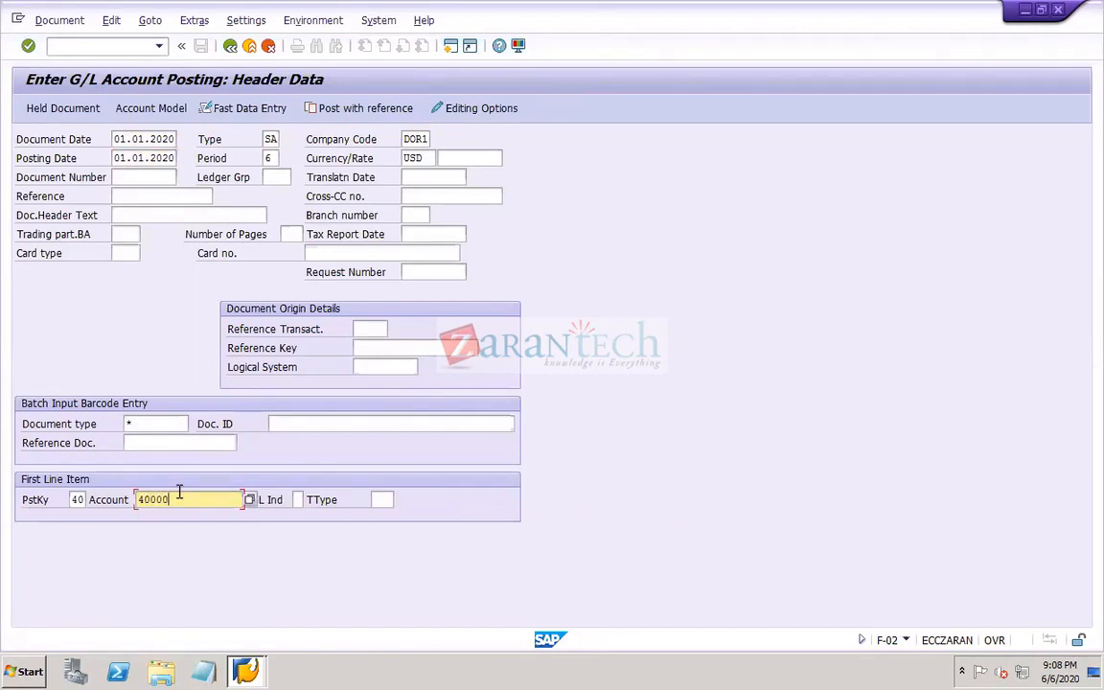
Enter DOR1 as the document header text, leave Reference blank, and continue to the first line item
{"action": "left_click", "coordinate": [132, 196]}
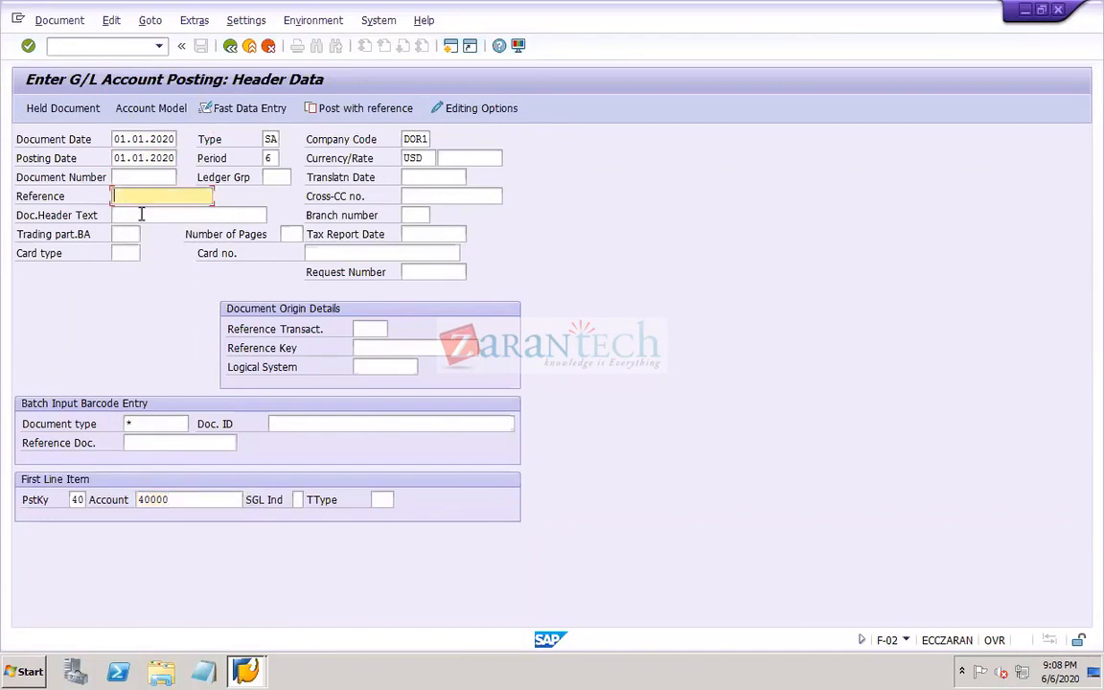
{"action": "left_click", "coordinate": [141, 215]}
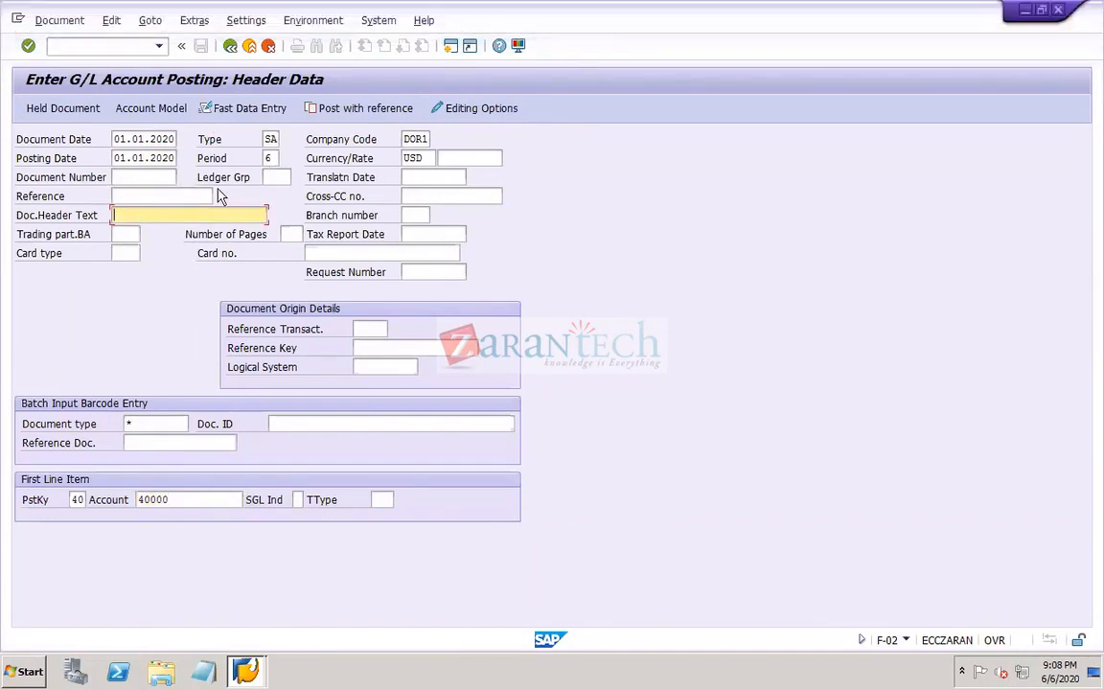
{"action": "left_click", "coordinate": [168, 193]}
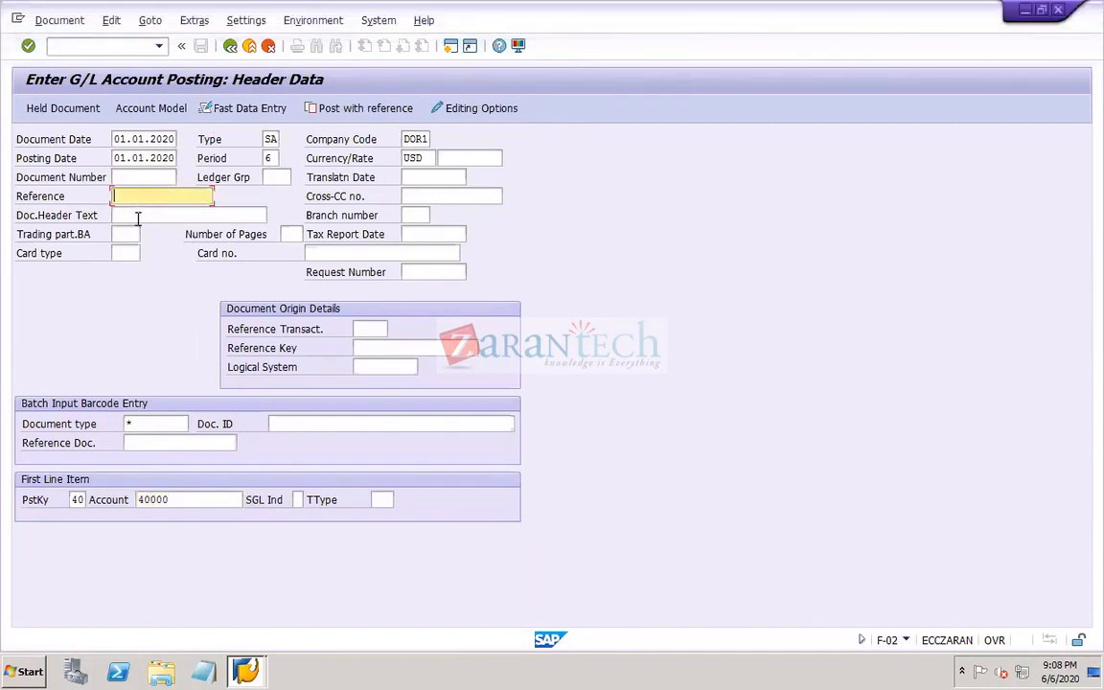
{"action": "left_click", "coordinate": [138, 217]}
{"action": "type", "text": "DOR1"}
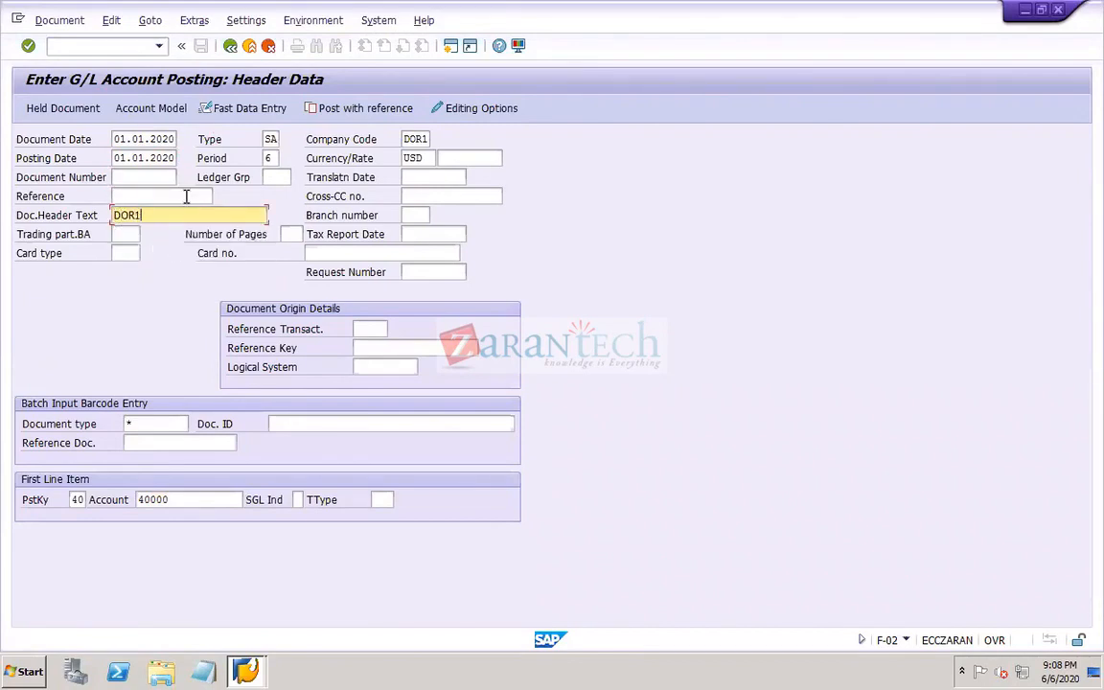
{"action": "key", "text": "Return"}
Set the debit item's amount to 10000 and enter posting key 50 with account 10000 for the next line item
{"action": "left_click", "coordinate": [154, 215]}
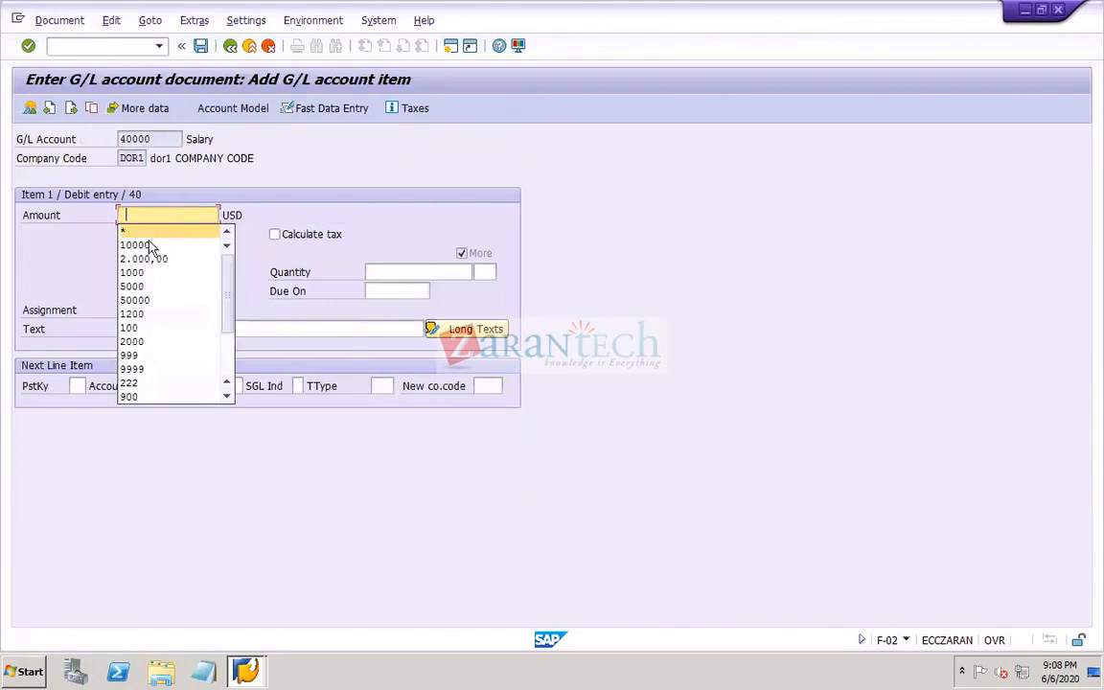
{"action": "left_click", "coordinate": [144, 246]}
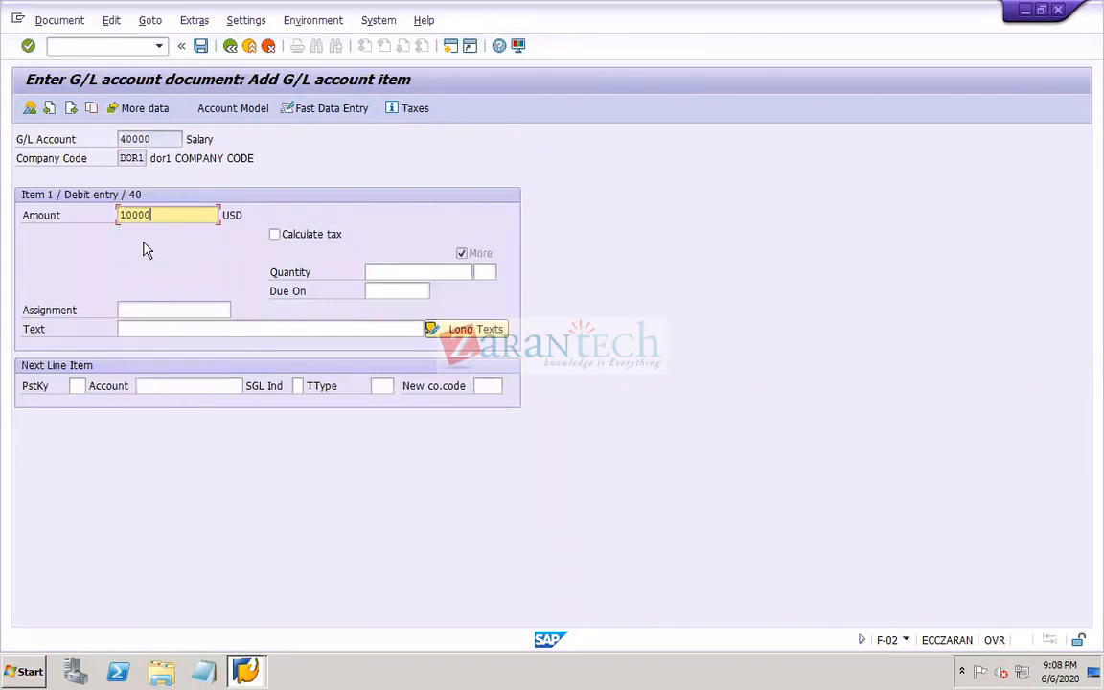
{"action": "left_click", "coordinate": [73, 386]}
{"action": "type", "text": "50"}
{"action": "key", "text": "Tab"}
{"action": "type", "text": "10"}
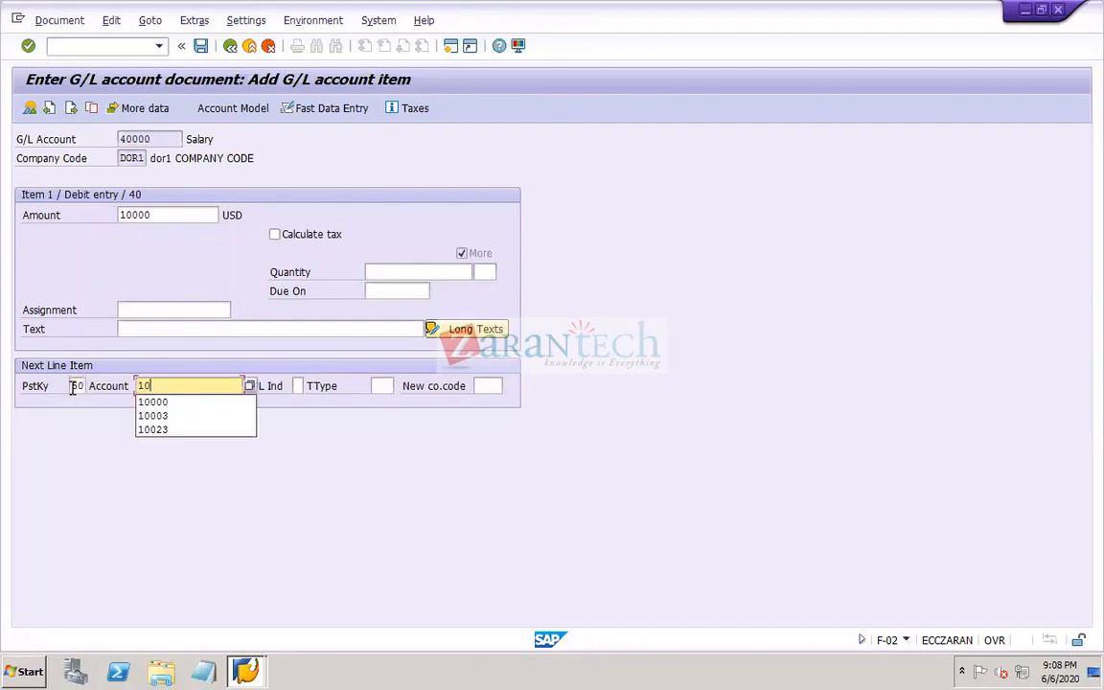
{"action": "type", "text": "000"}
{"action": "key", "text": "Return"}
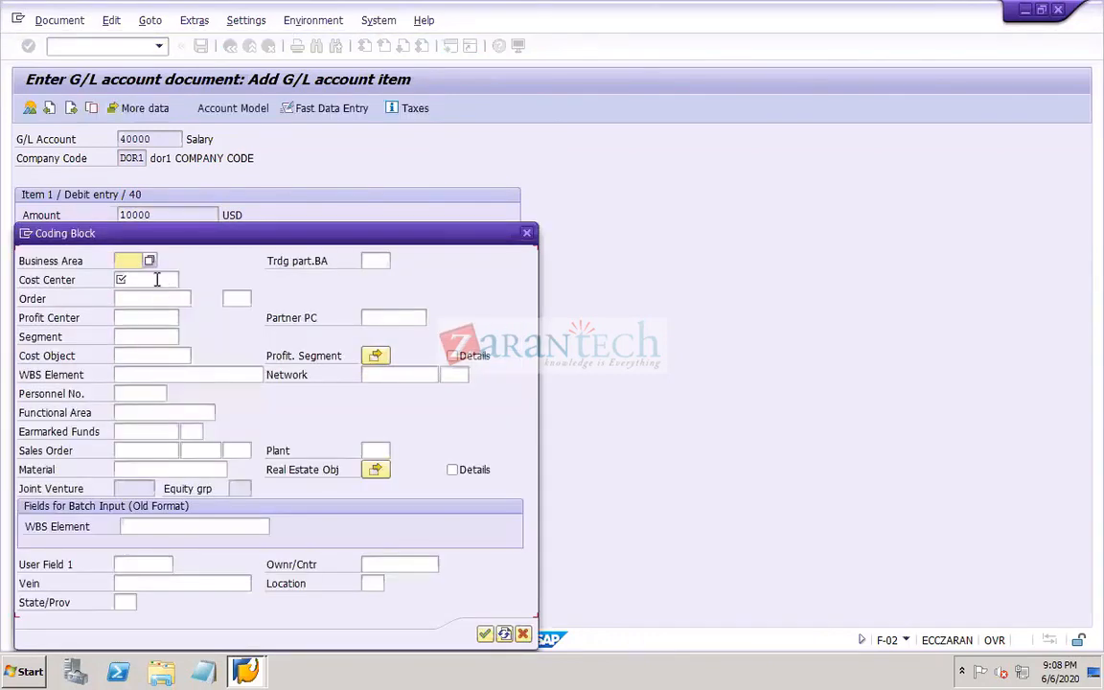
Open the cost center value search for the salary line item's coding block
{"action": "left_click", "coordinate": [157, 279]}
{"action": "left_click", "coordinate": [185, 279]}
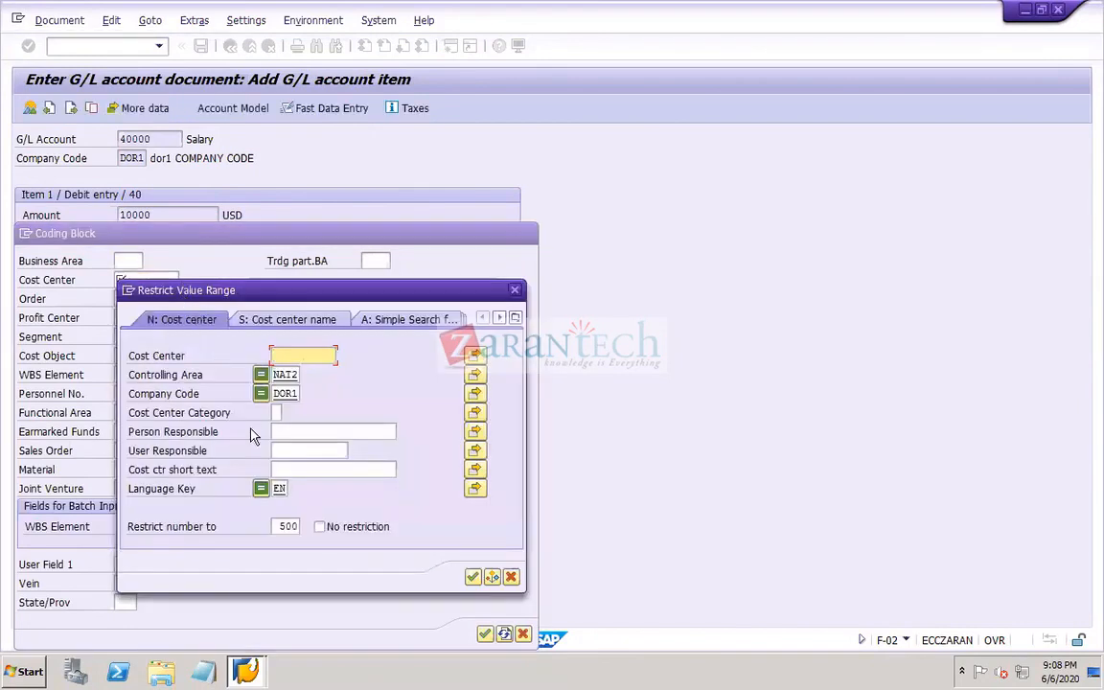
Search cost centers in controlling area DOR1 and assign DOR1-DEPTB to the salary debit item
{"action": "double_click", "coordinate": [279, 375]}
{"action": "type", "text": "DOR"}
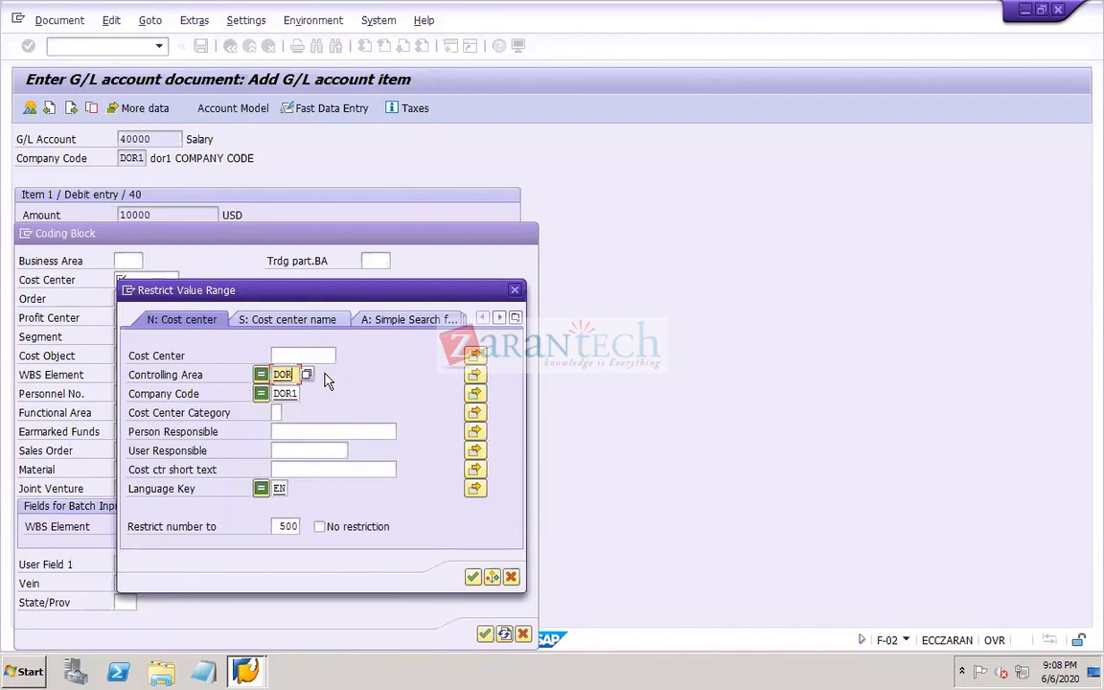
{"action": "type", "text": "1"}
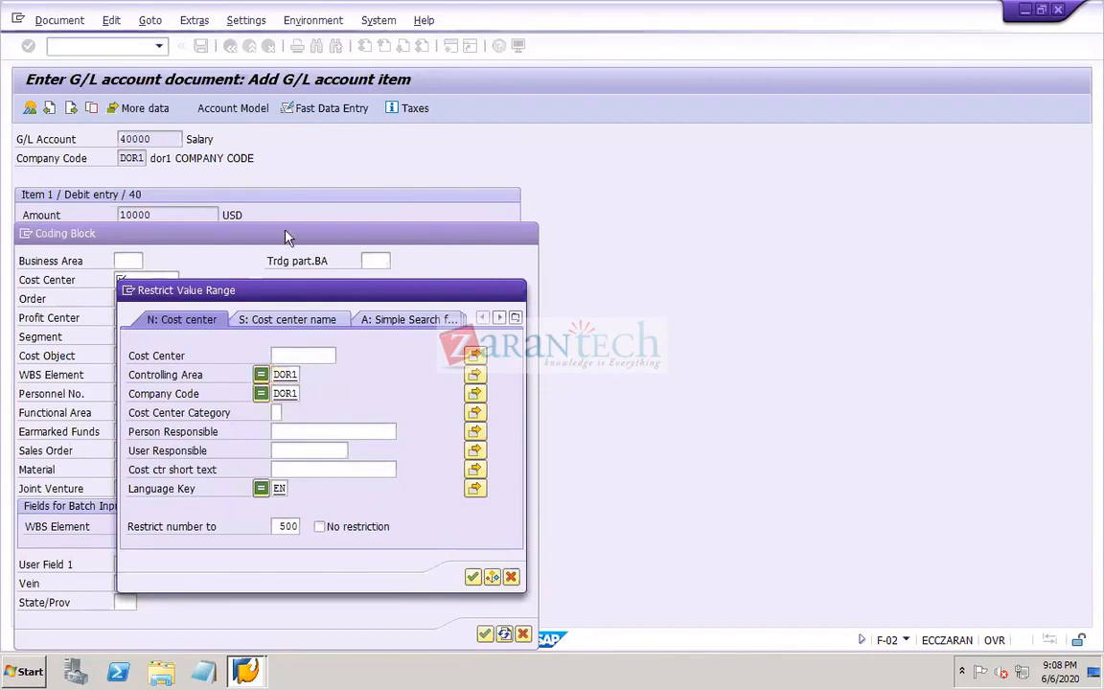
{"action": "key", "text": "Return"}
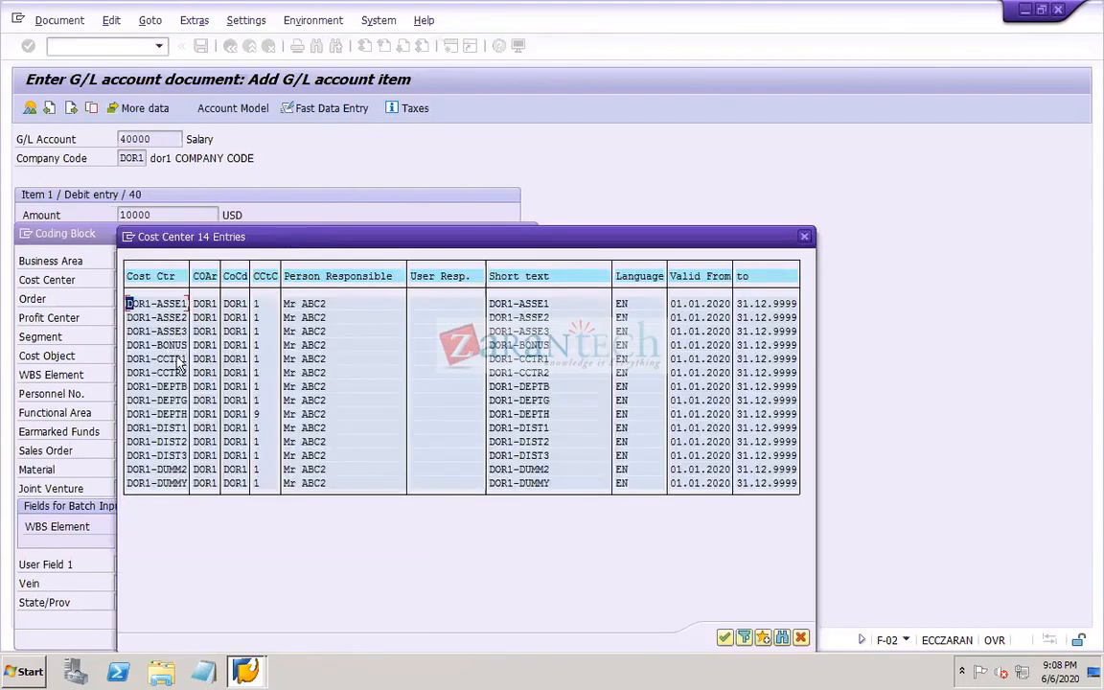
{"action": "double_click", "coordinate": [170, 386]}
Set business area 1000 for the salary debit item and accept its coding block
{"action": "left_click", "coordinate": [128, 260]}
{"action": "type", "text": "1000"}
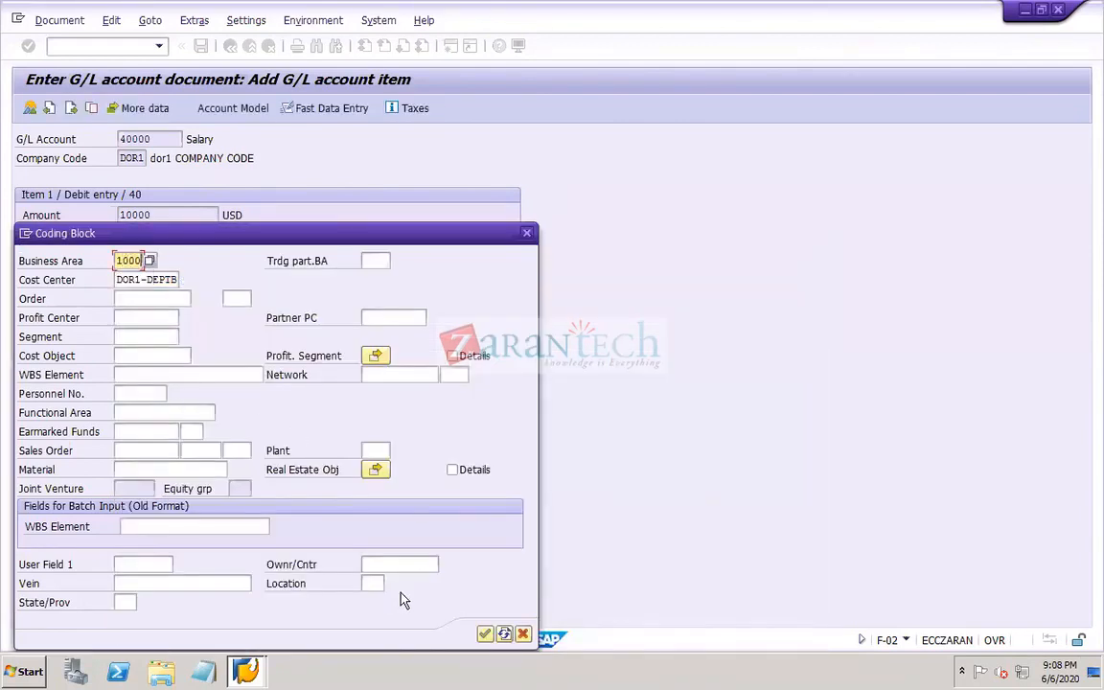
{"action": "left_click", "coordinate": [485, 636]}
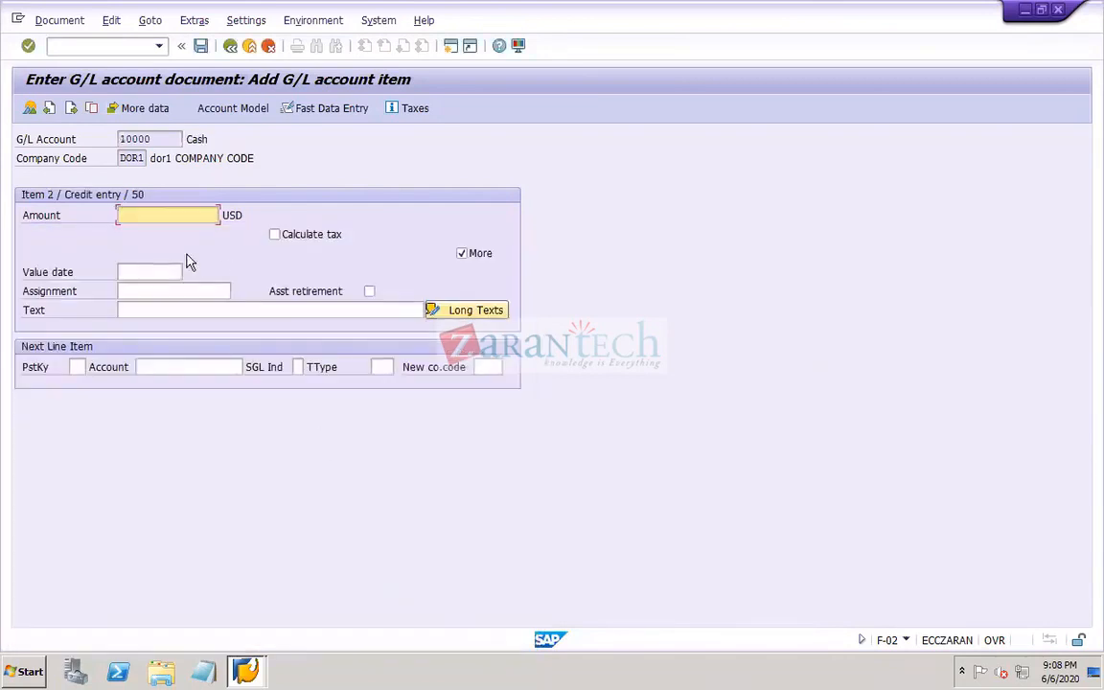
Enter * as the amount of the cash credit item and assign it business area 1000
{"action": "left_click", "coordinate": [120, 216]}
{"action": "left_click", "coordinate": [146, 247]}
{"action": "left_click", "coordinate": [157, 111]}
{"action": "left_click", "coordinate": [127, 261]}
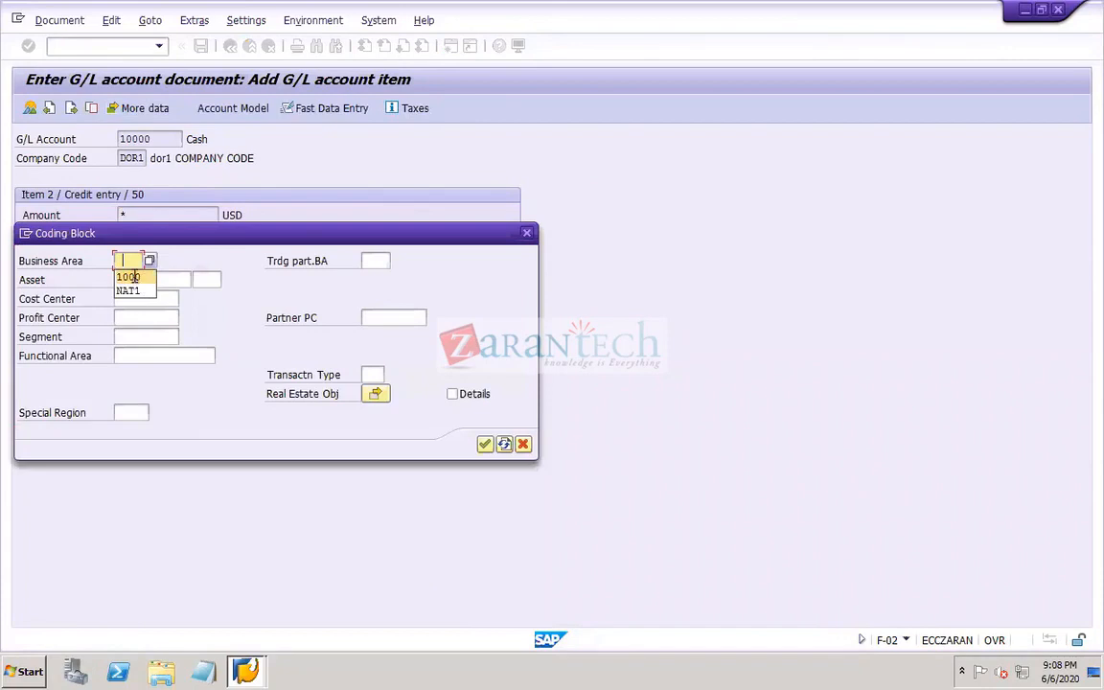
{"action": "left_click", "coordinate": [127, 270]}
{"action": "left_click", "coordinate": [485, 444]}
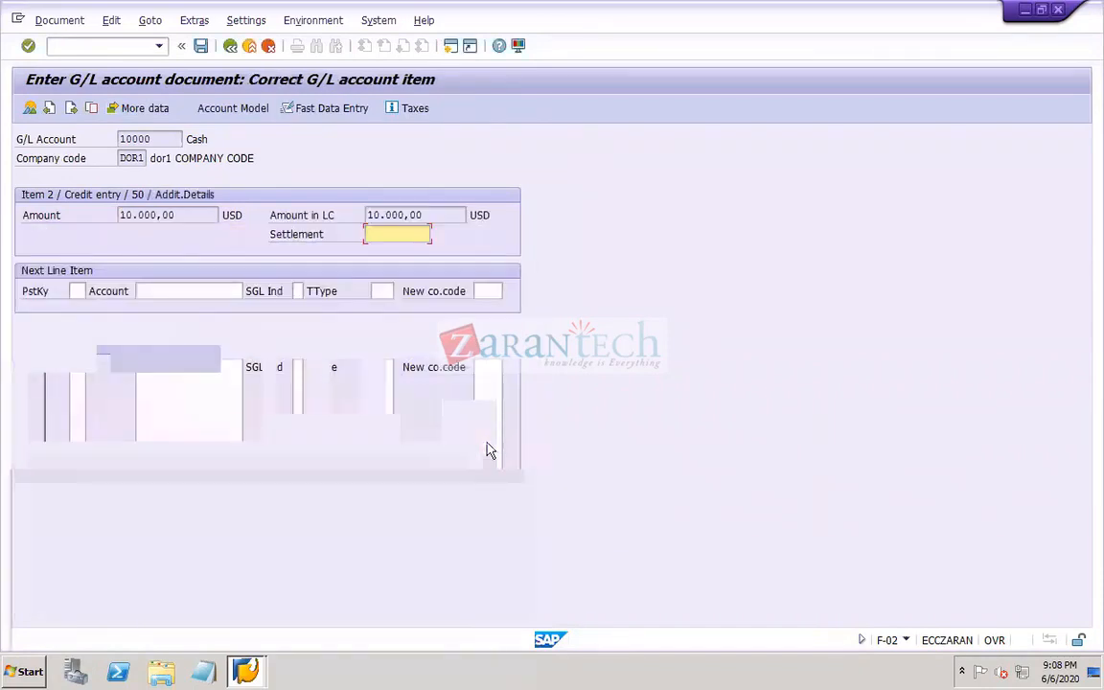
Post the G/L document, save the DOR1-RECORDI recording and select it in the recording overview
{"action": "left_click", "coordinate": [204, 53]}
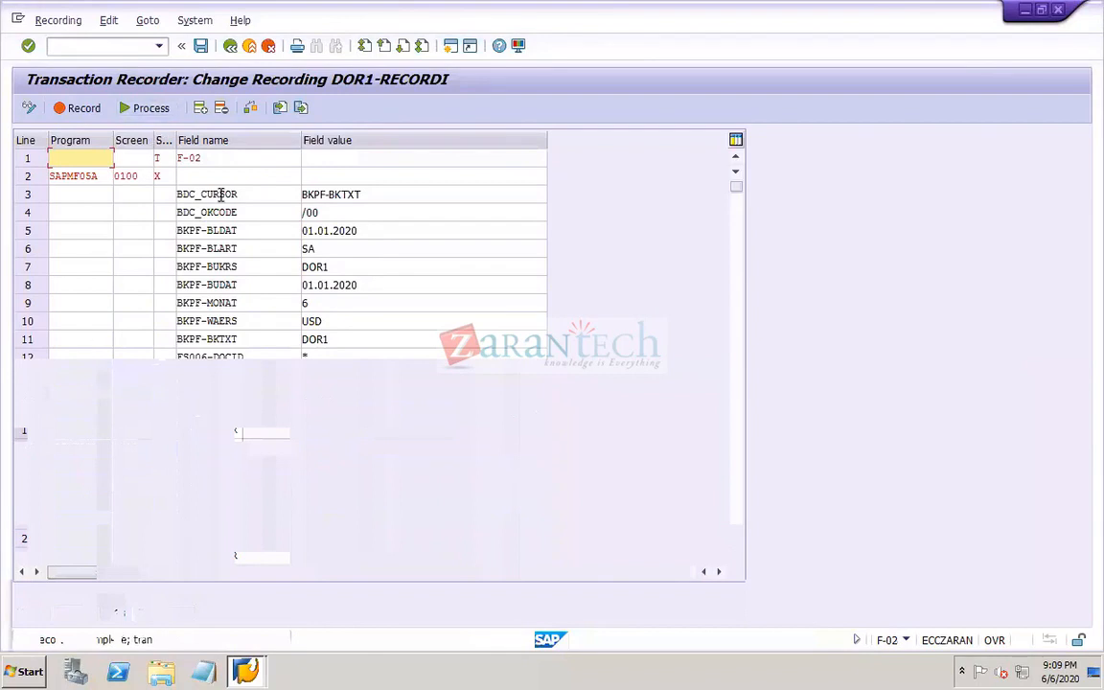
{"action": "left_click", "coordinate": [201, 46]}
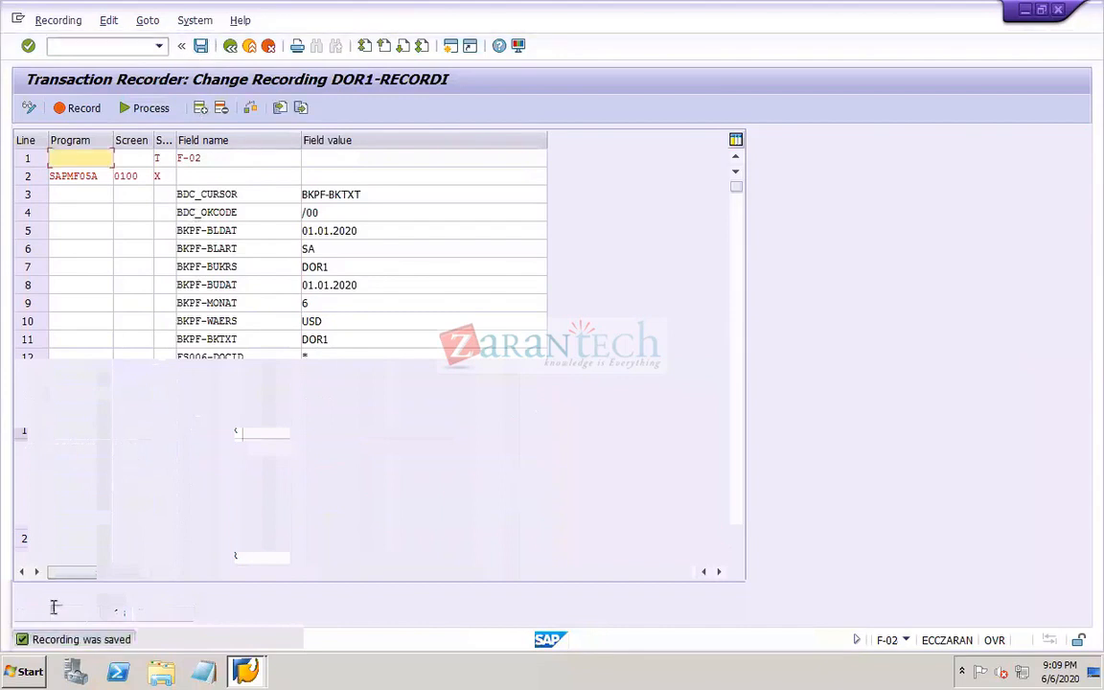
{"action": "left_click", "coordinate": [230, 46]}
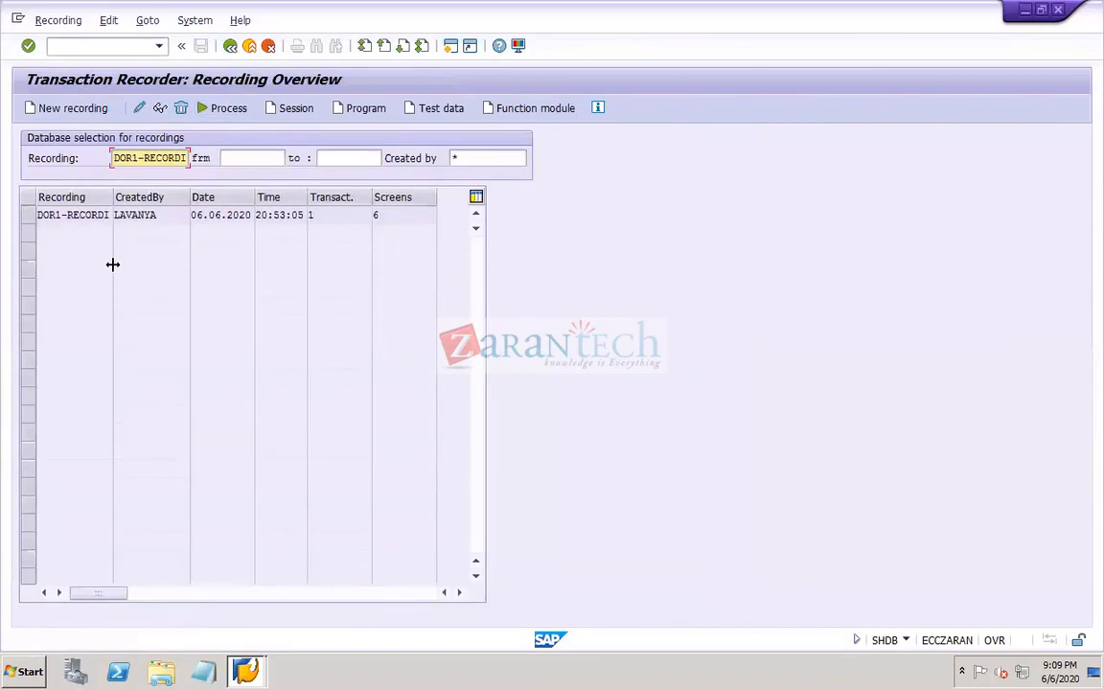
{"action": "left_click", "coordinate": [26, 218]}
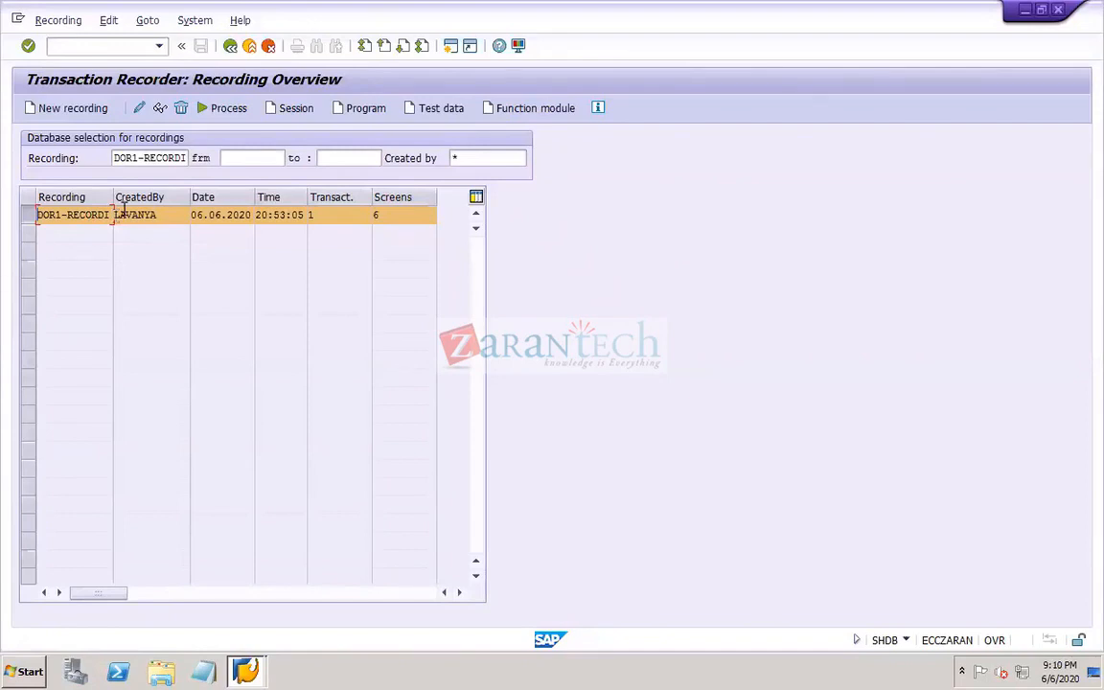
Switch to PowerPoint and add the line "Session method/transaction method" below the numbered list on slide 64
{"action": "mouse_move", "coordinate": [698, 671]}
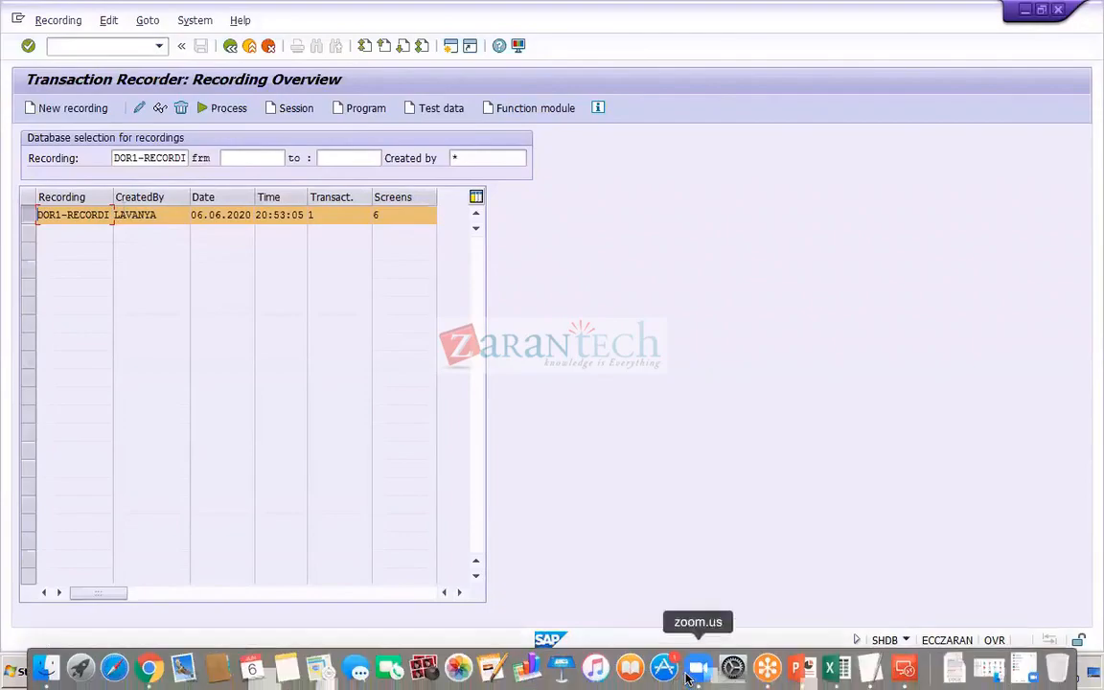
{"action": "left_click", "coordinate": [801, 674]}
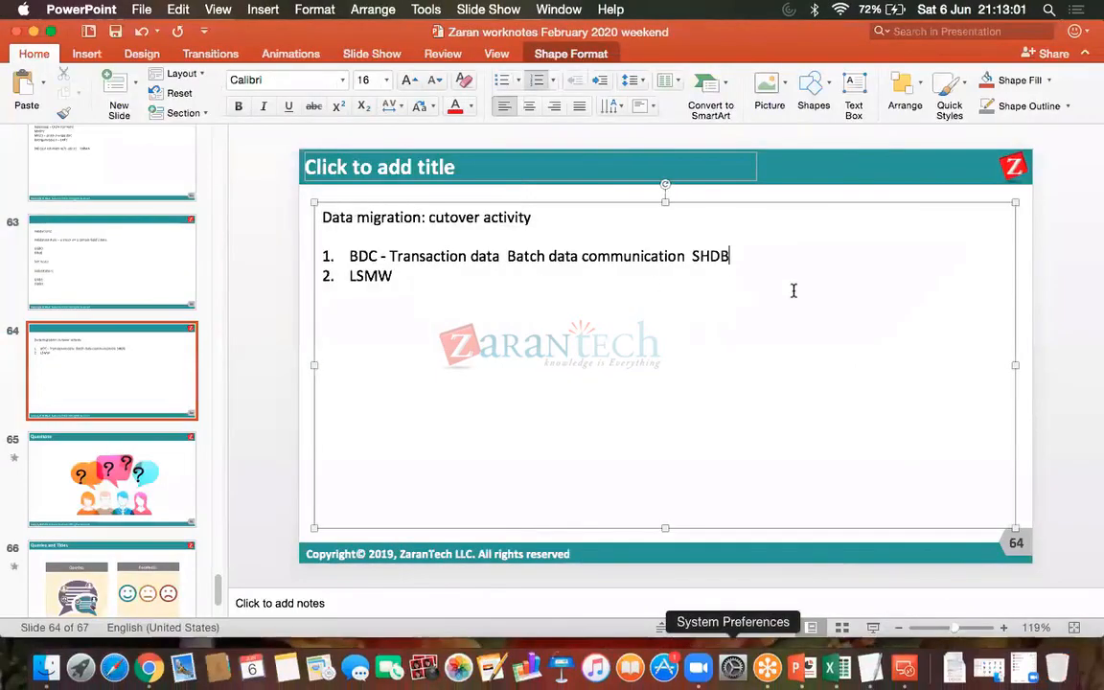
{"action": "left_click", "coordinate": [404, 324]}
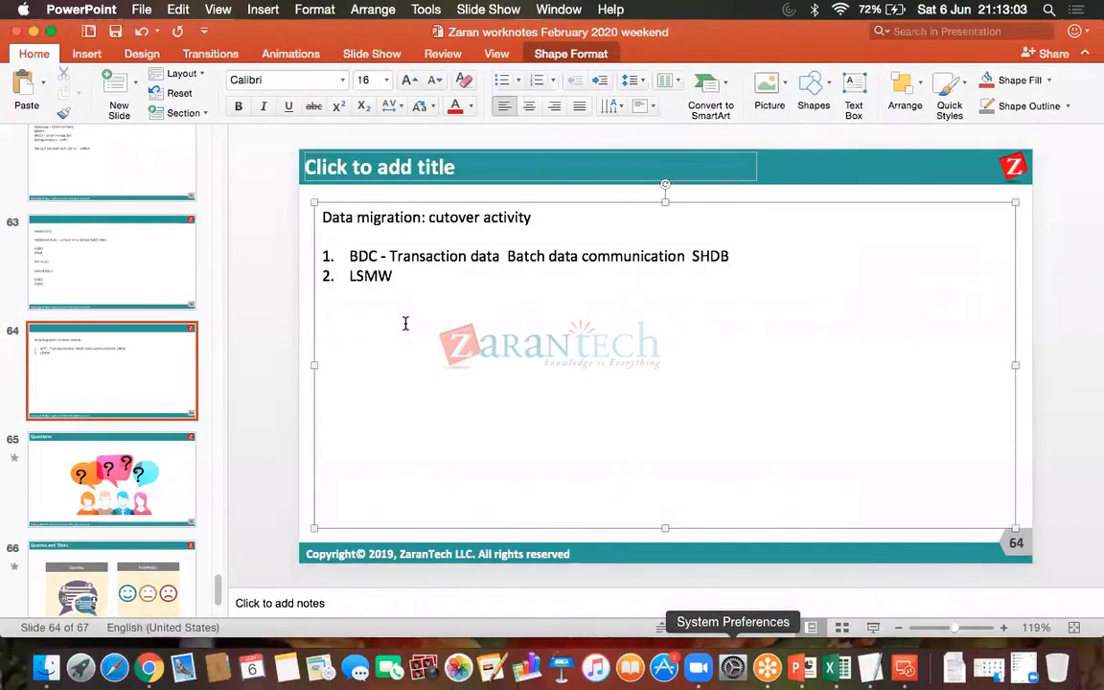
{"action": "type", "text": "Session method/transaction method"}
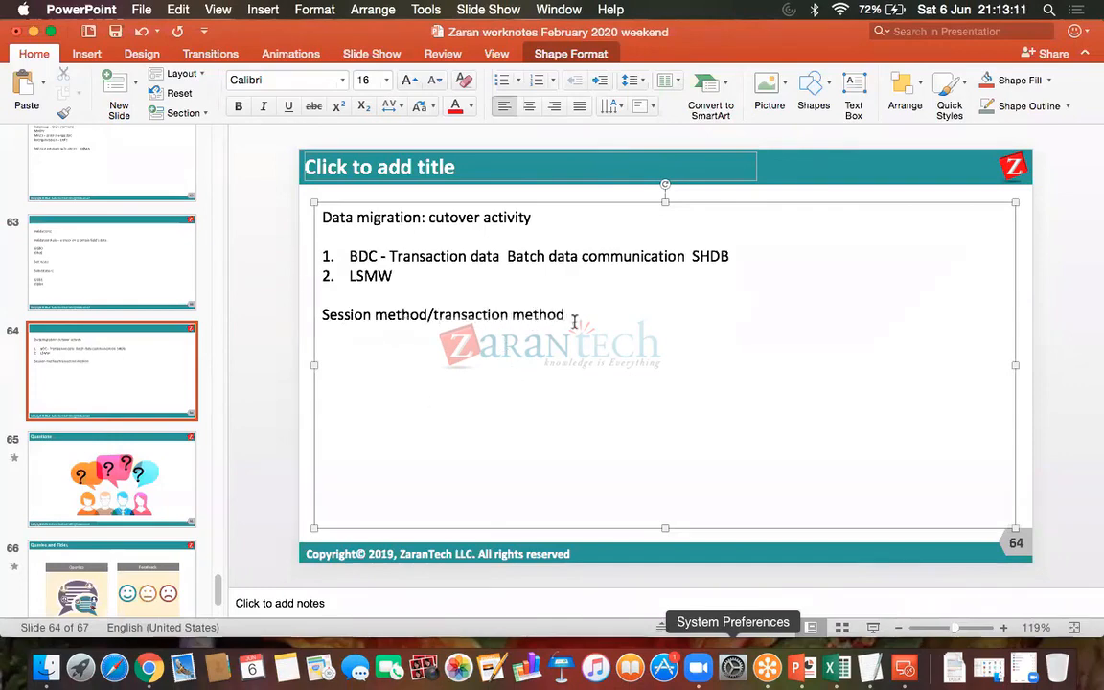
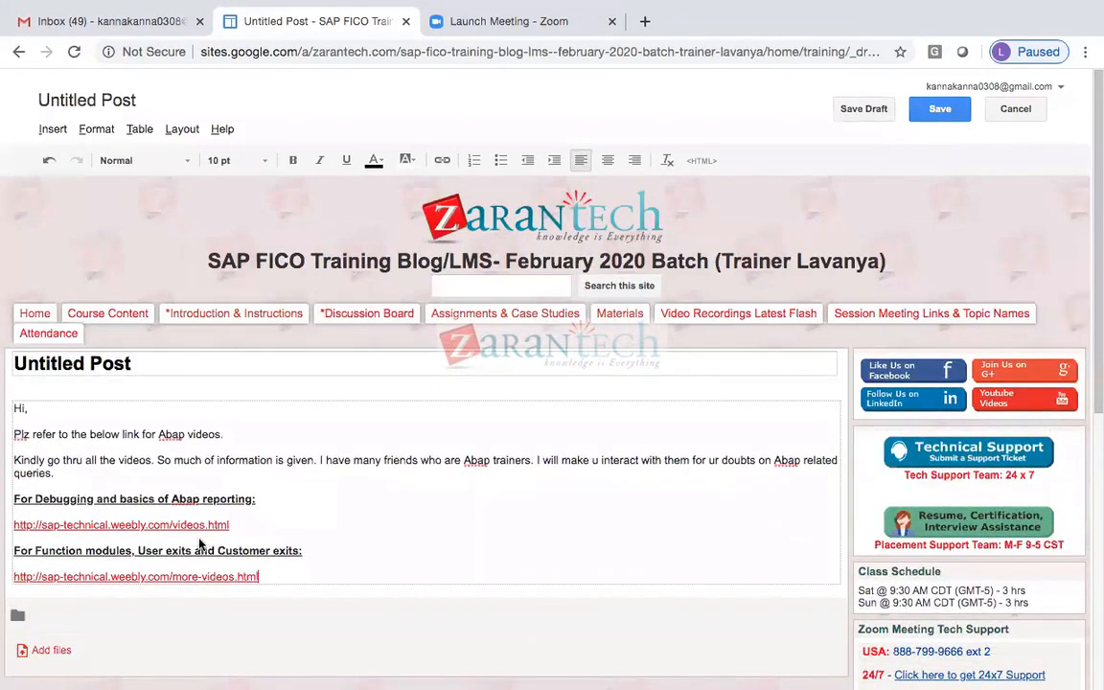
Replace the untitled post's title with "Abap recordings" and save the post
{"action": "left_click_drag", "start_coordinate": [131, 365], "coordinate": [4, 365]}
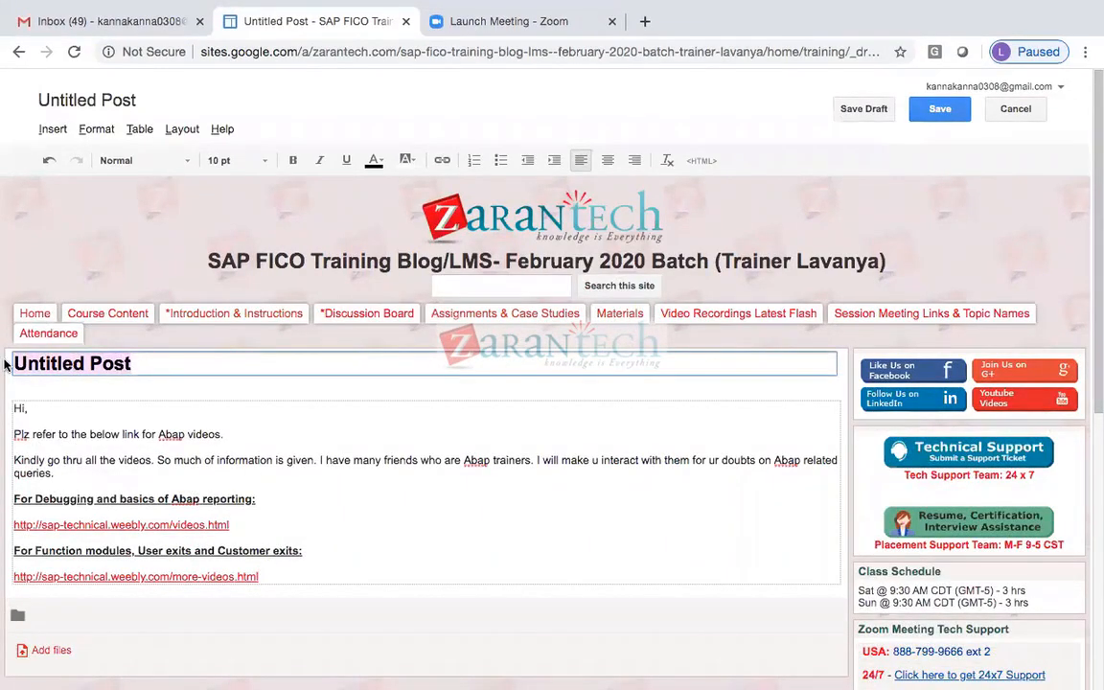
{"action": "left_click", "coordinate": [151, 357]}
{"action": "key", "text": "BackSpace"}
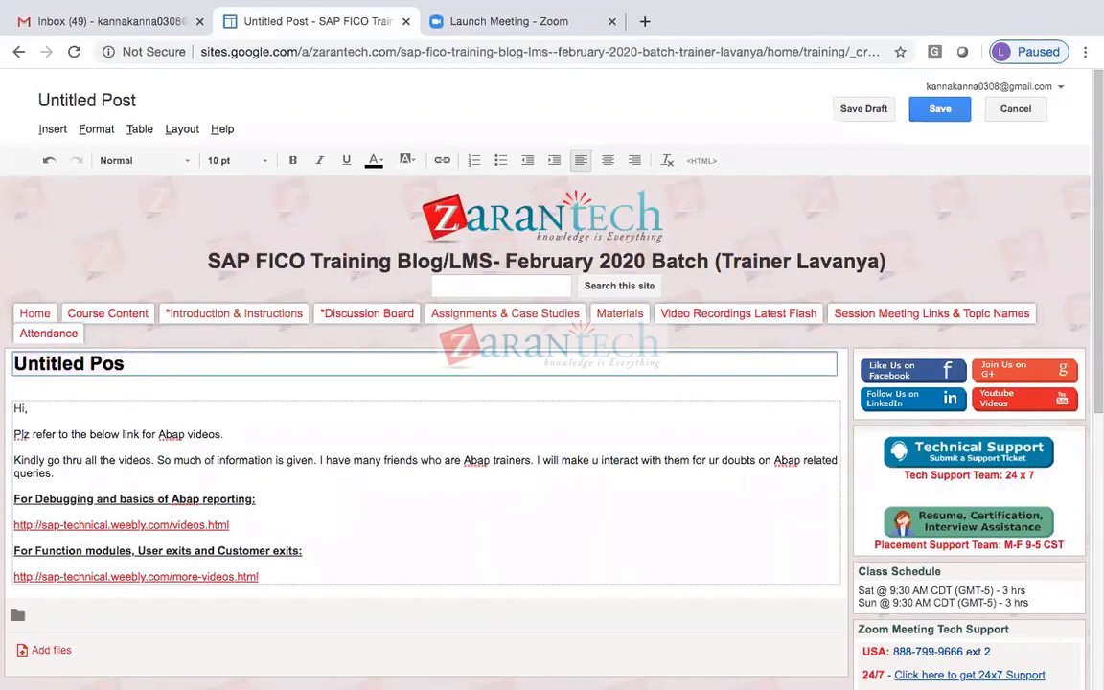
{"action": "key", "text": "BackSpace"}
{"action": "key", "text": "BackSpace"}
{"action": "key", "text": "BackSpace"}
{"action": "key", "text": "BackSpace"}
{"action": "key", "text": "BackSpace"}
{"action": "key", "text": "BackSpace"}
{"action": "key", "text": "BackSpace"}
{"action": "key", "text": "BackSpace"}
{"action": "key", "text": "BackSpace"}
{"action": "key", "text": "BackSpace"}
{"action": "key", "text": "BackSpace"}
{"action": "key", "text": "BackSpace"}
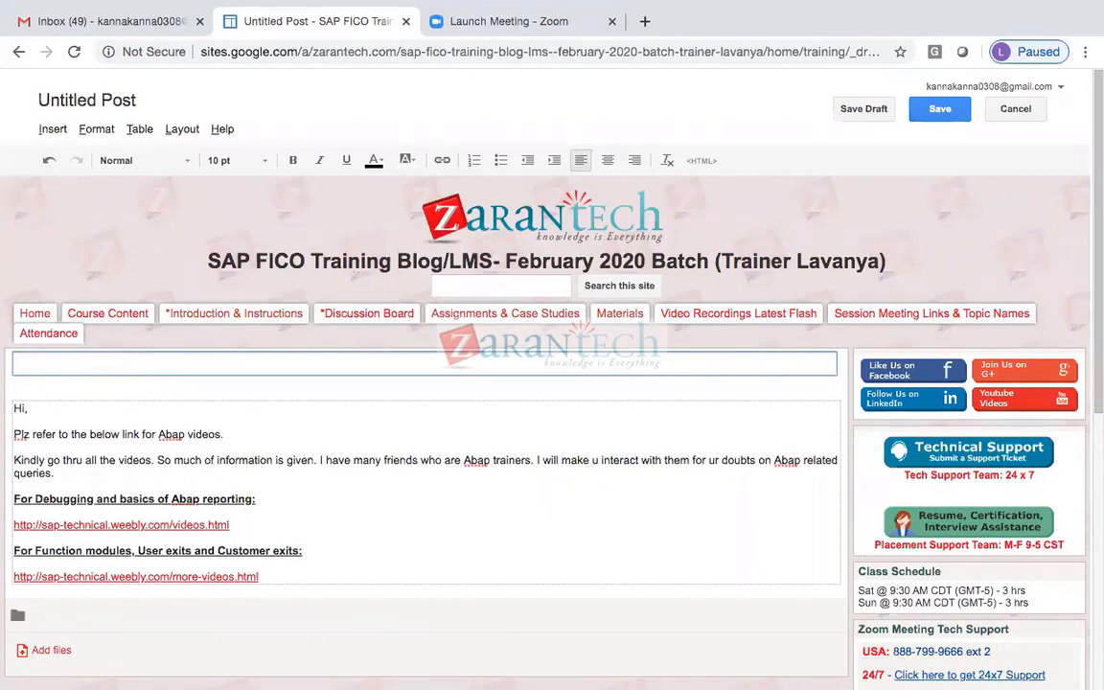
{"action": "type", "text": "Abap recor"}
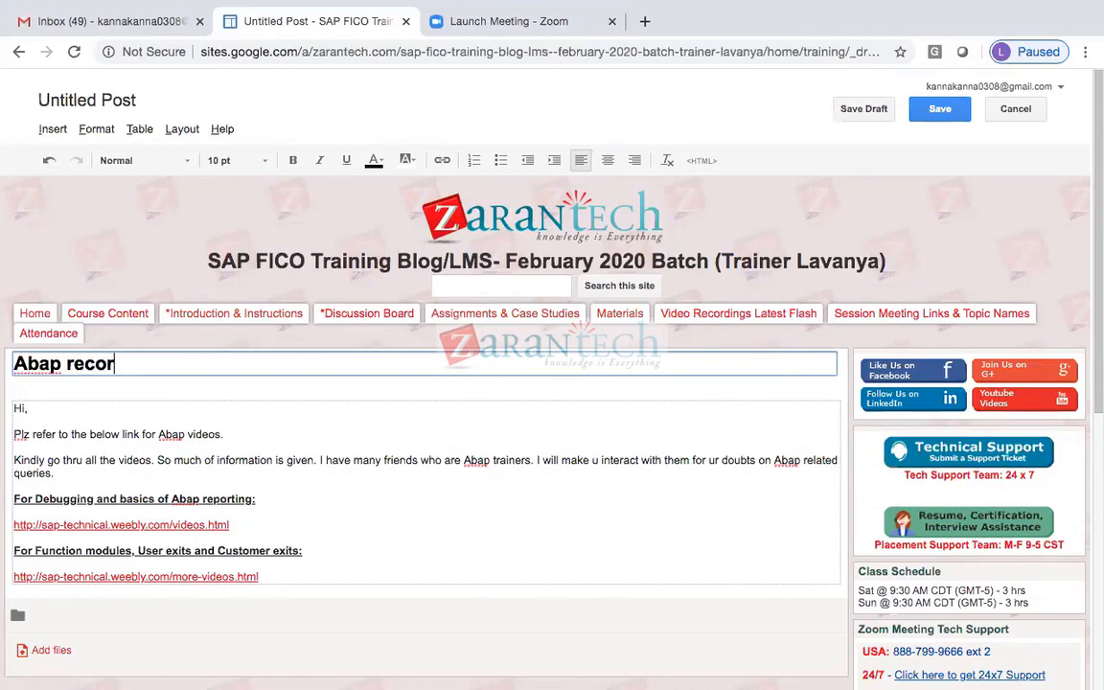
{"action": "type", "text": "dings"}
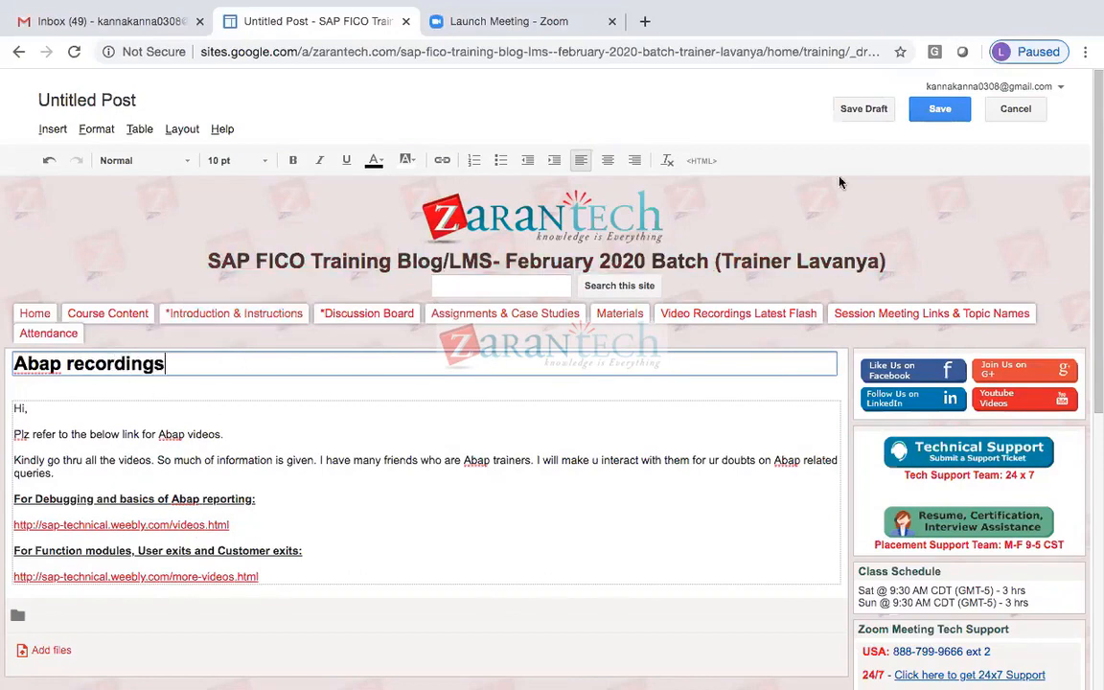
{"action": "left_click", "coordinate": [939, 108]}
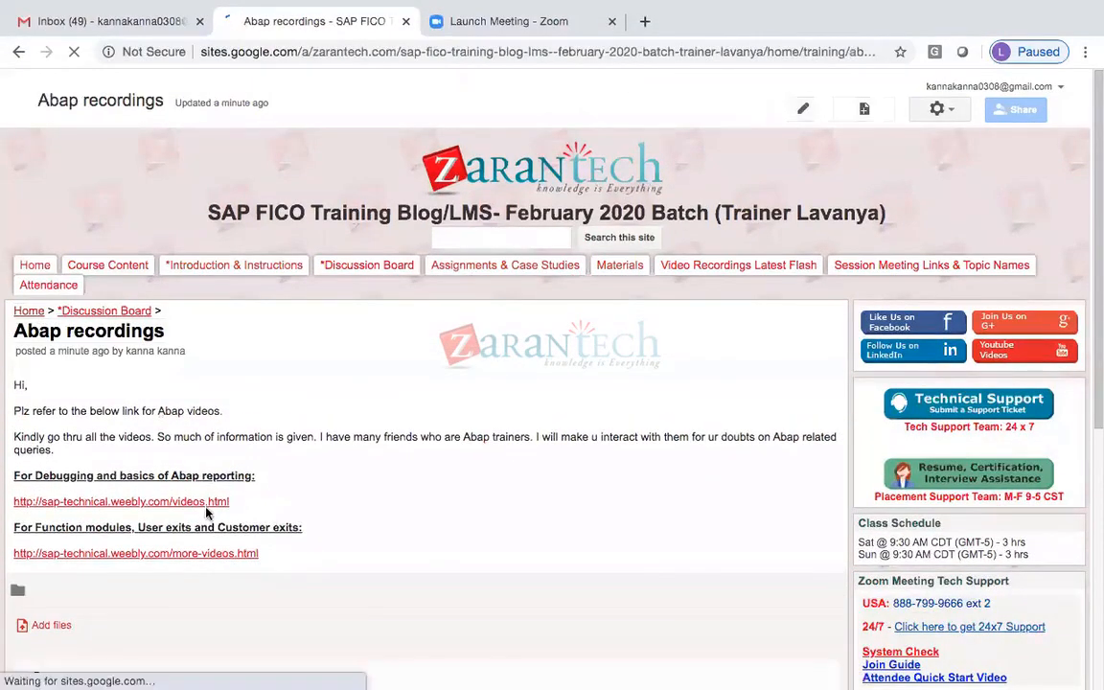
Open both ABAP video links from the post: debugging and basics, and function modules and exits
{"action": "left_click", "coordinate": [200, 504]}
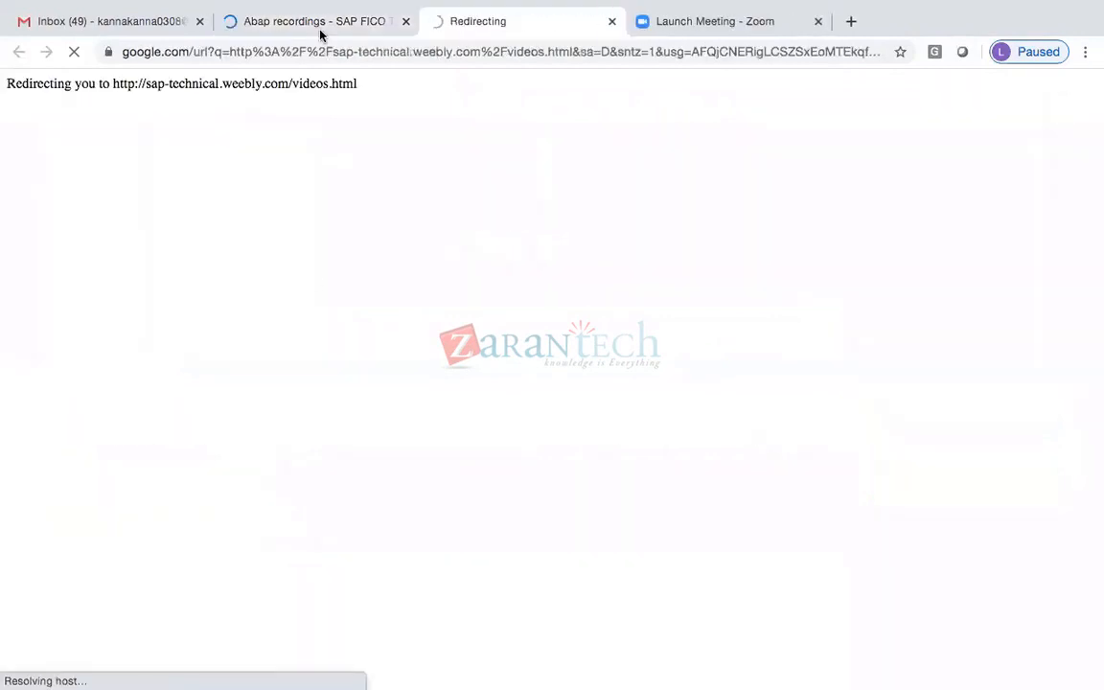
{"action": "key", "text": "ctrl+shift+Tab"}
{"action": "left_click", "coordinate": [247, 556]}
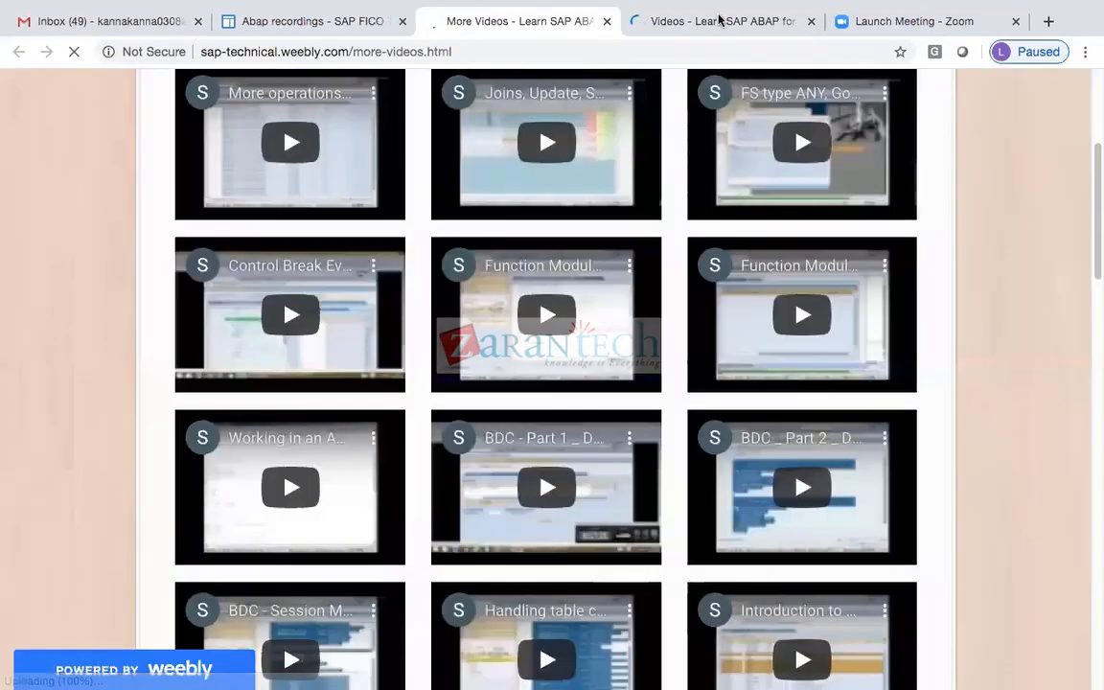
Look through the tutorials on the Videos page, covering ABAP basics, reports, debugging and ALV
{"action": "left_click", "coordinate": [719, 20]}
{"action": "key", "text": "ctrl+shift+Tab"}
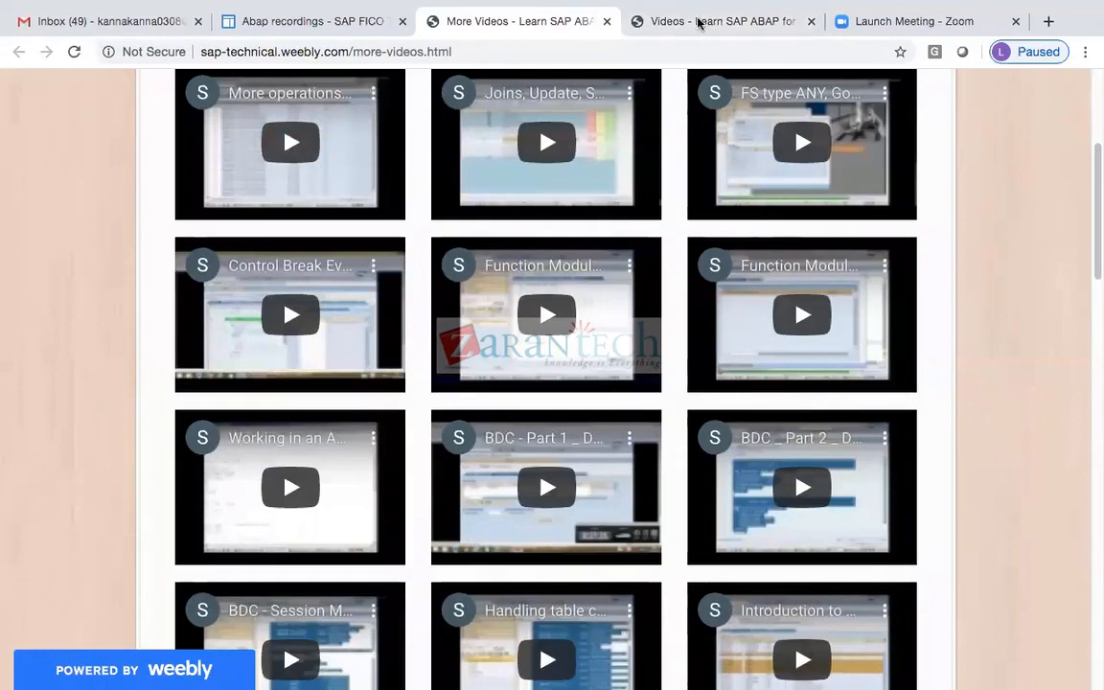
{"action": "key", "text": "ctrl+Tab"}
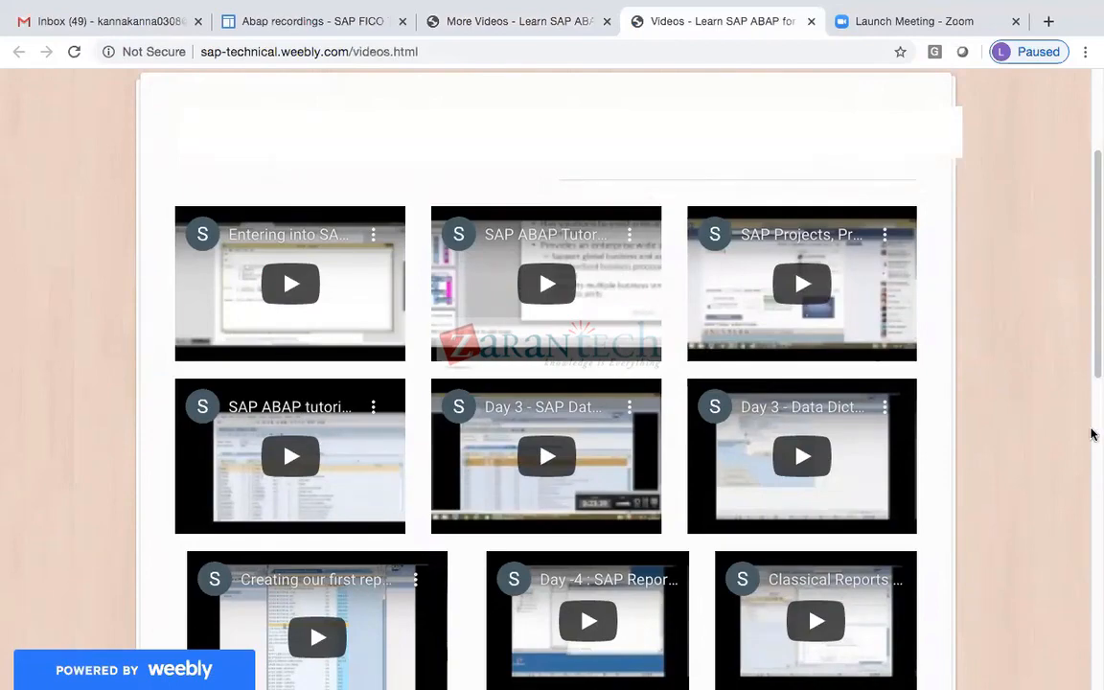
{"action": "scroll", "coordinate": [789, 436], "scroll_direction": "down", "scroll_amount": 4}
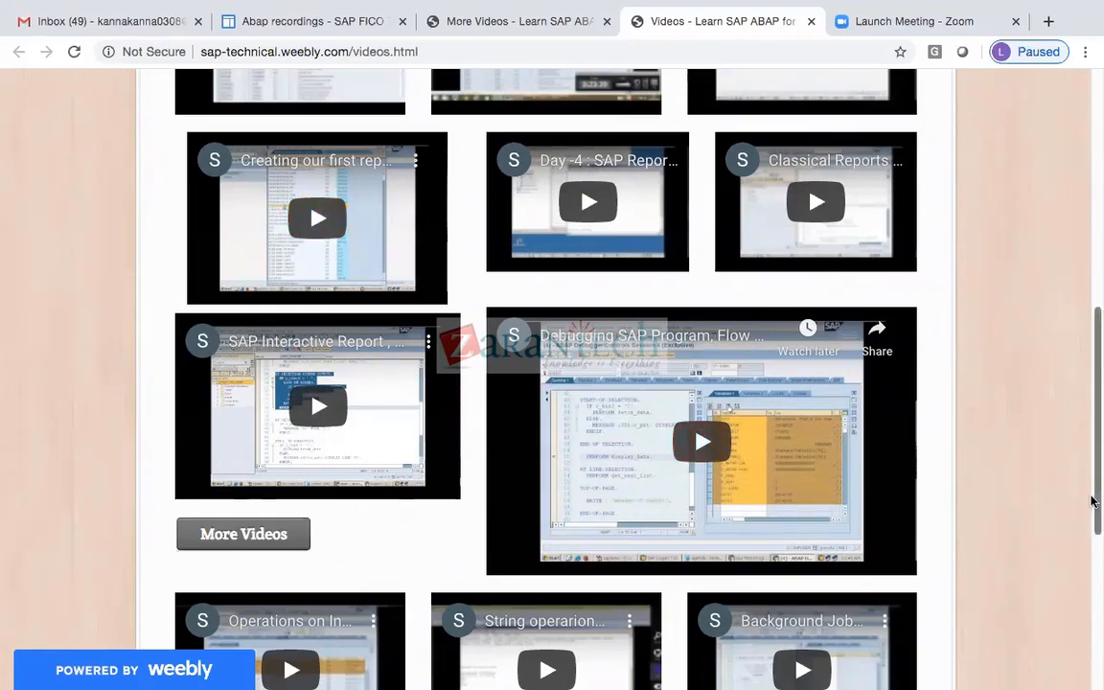
{"action": "scroll", "coordinate": [1093, 575], "scroll_direction": "down", "scroll_amount": 2}
{"action": "scroll", "coordinate": [1093, 606], "scroll_direction": "down", "scroll_amount": 3}
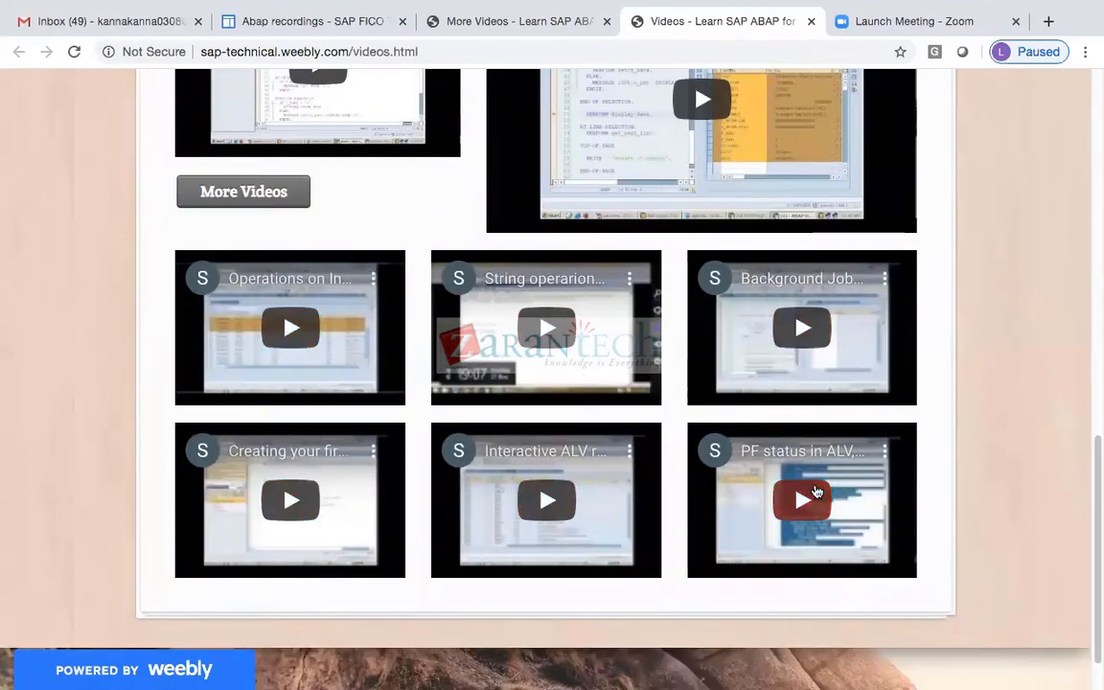
{"action": "scroll", "coordinate": [863, 240], "scroll_direction": "up", "scroll_amount": 7}
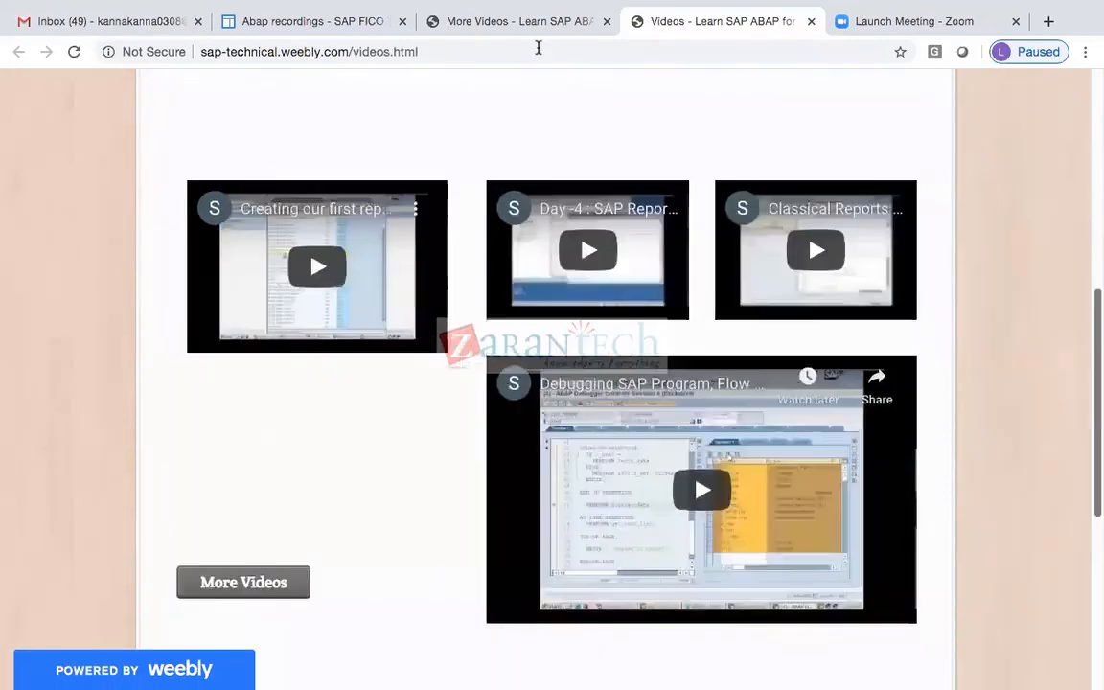
Look through the More Videos page for the function module, BDC, BAPI, user exit, ALE IDOC and enhancement tutorials
{"action": "left_click", "coordinate": [522, 35]}
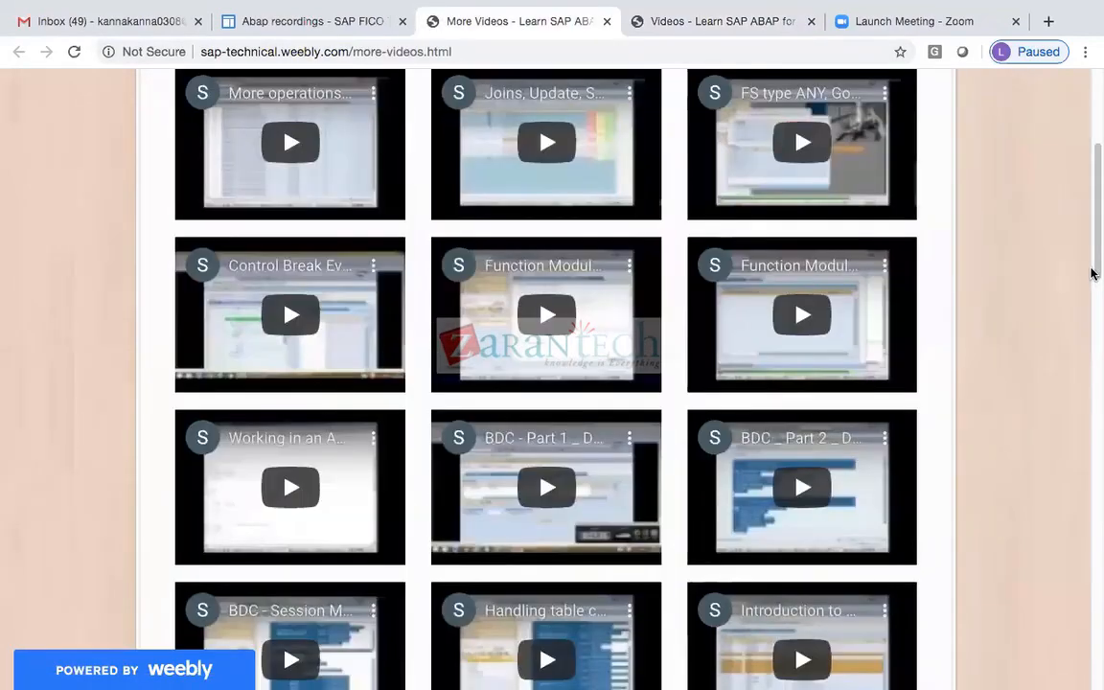
{"action": "scroll", "coordinate": [574, 278], "scroll_direction": "up", "scroll_amount": 1}
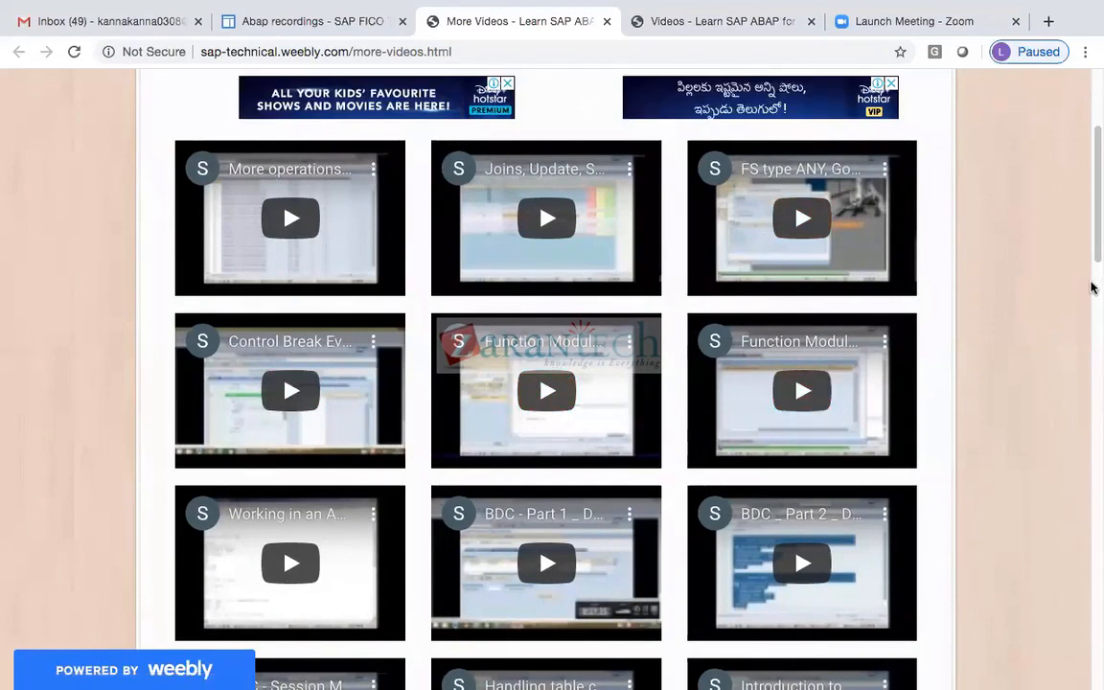
{"action": "scroll", "coordinate": [601, 375], "scroll_direction": "down", "scroll_amount": 2}
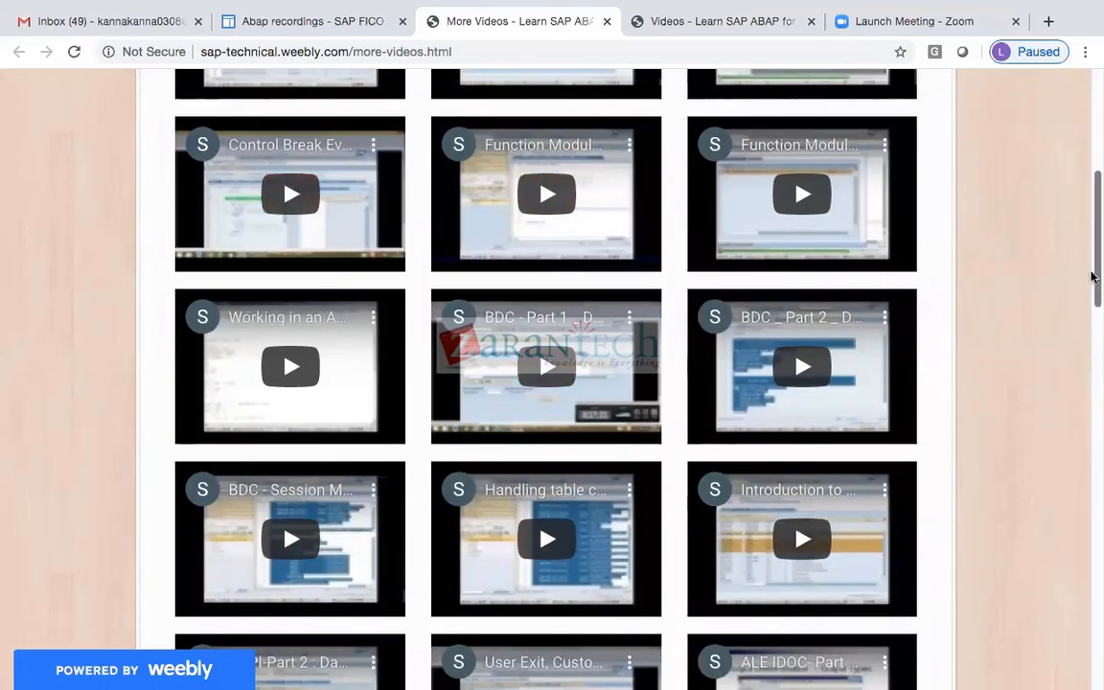
{"action": "scroll", "coordinate": [1093, 337], "scroll_direction": "down", "scroll_amount": 1}
{"action": "scroll", "coordinate": [1091, 337], "scroll_direction": "down", "scroll_amount": 3}
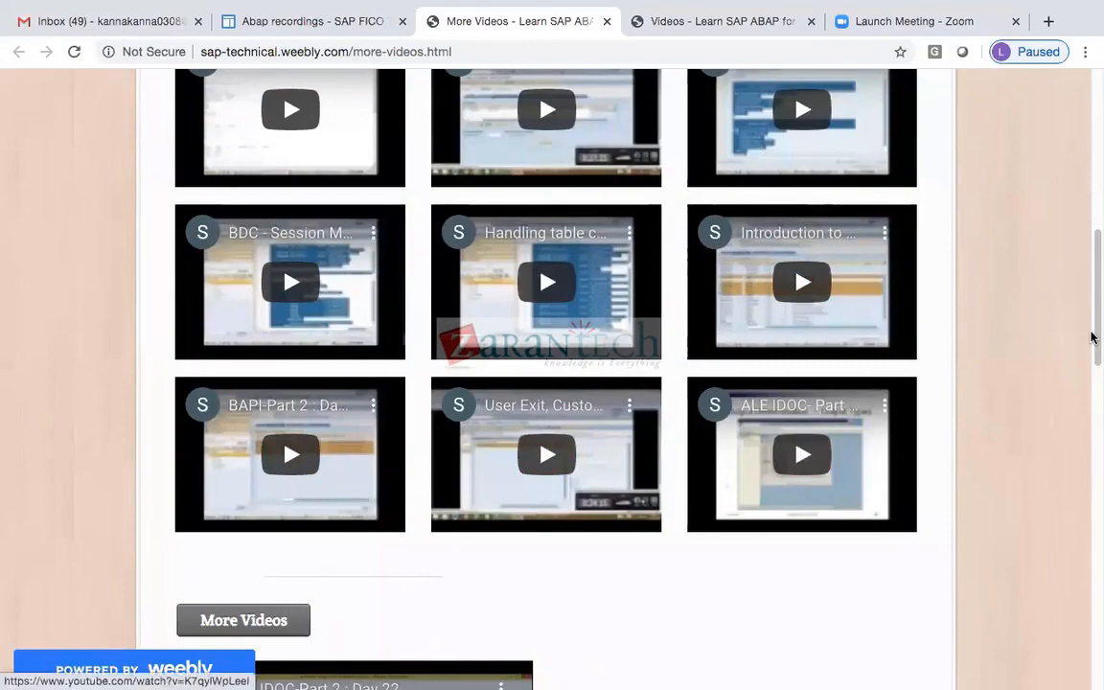
{"action": "scroll", "coordinate": [1093, 439], "scroll_direction": "down", "scroll_amount": 3}
{"action": "scroll", "coordinate": [1091, 439], "scroll_direction": "down", "scroll_amount": 3}
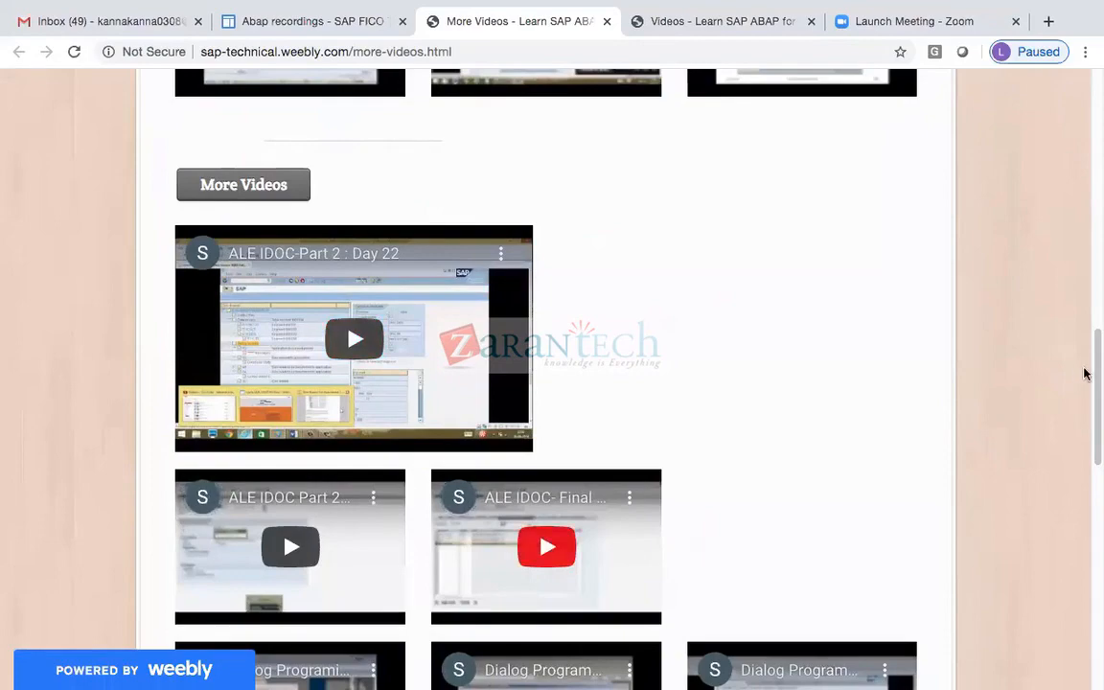
{"action": "scroll", "coordinate": [1091, 470], "scroll_direction": "down", "scroll_amount": 5}
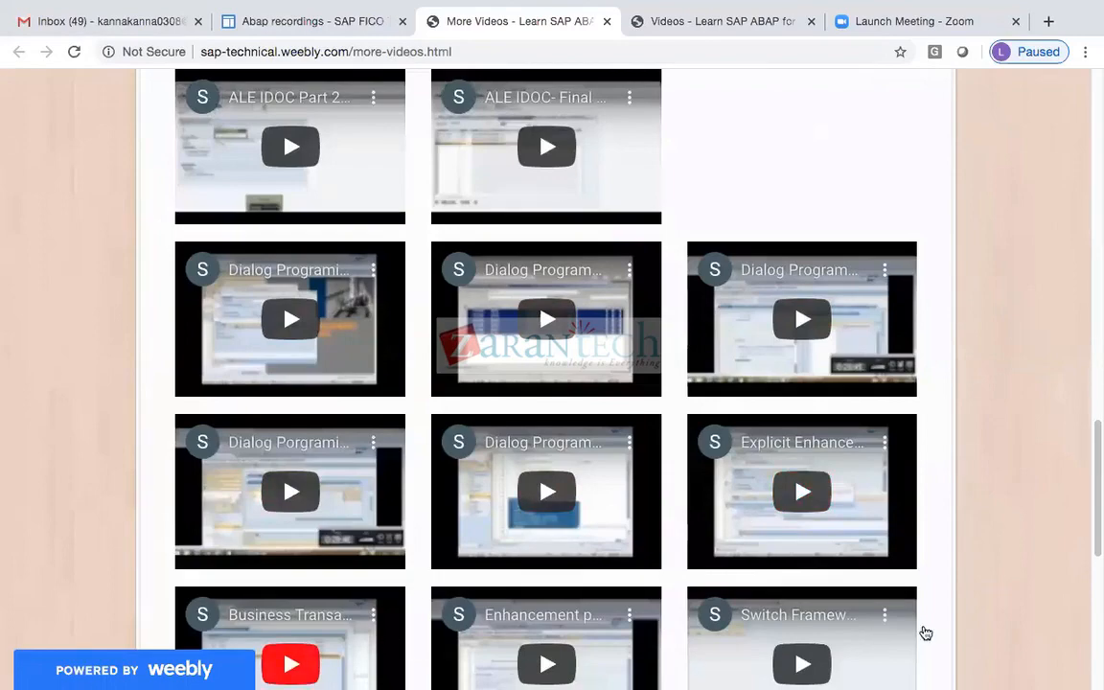
Look through the remaining dialog programming, enhancement, switch framework and SAP Script tutorials on the More Videos page
{"action": "scroll", "coordinate": [1091, 573], "scroll_direction": "down", "scroll_amount": 5}
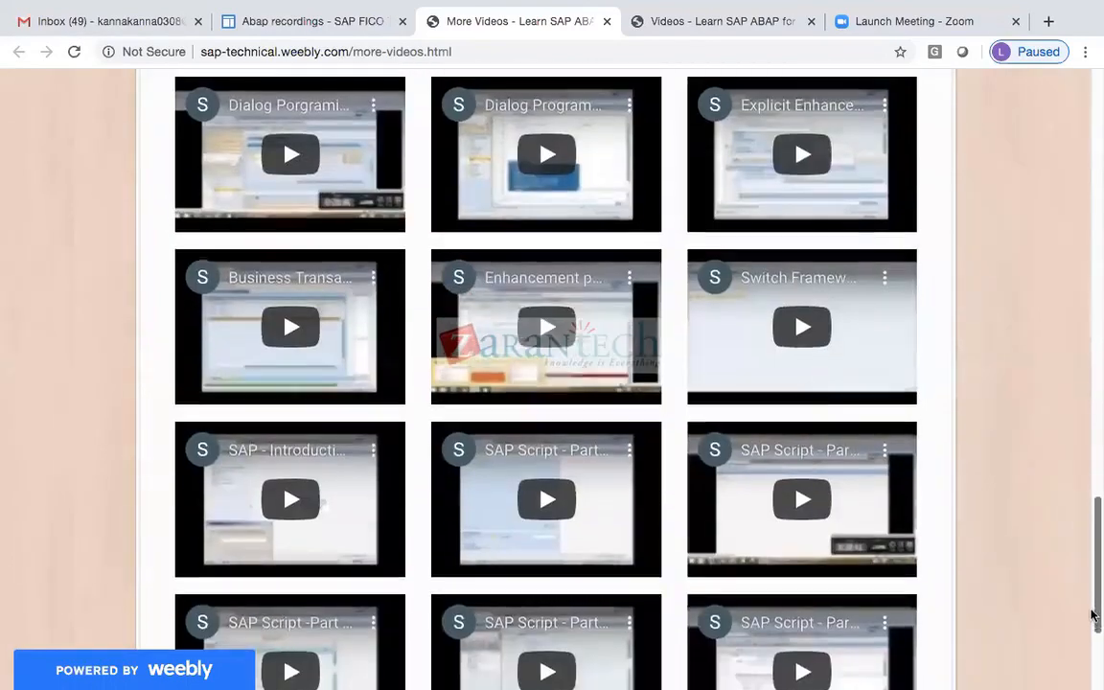
{"action": "scroll", "coordinate": [730, 400], "scroll_direction": "down", "scroll_amount": 1}
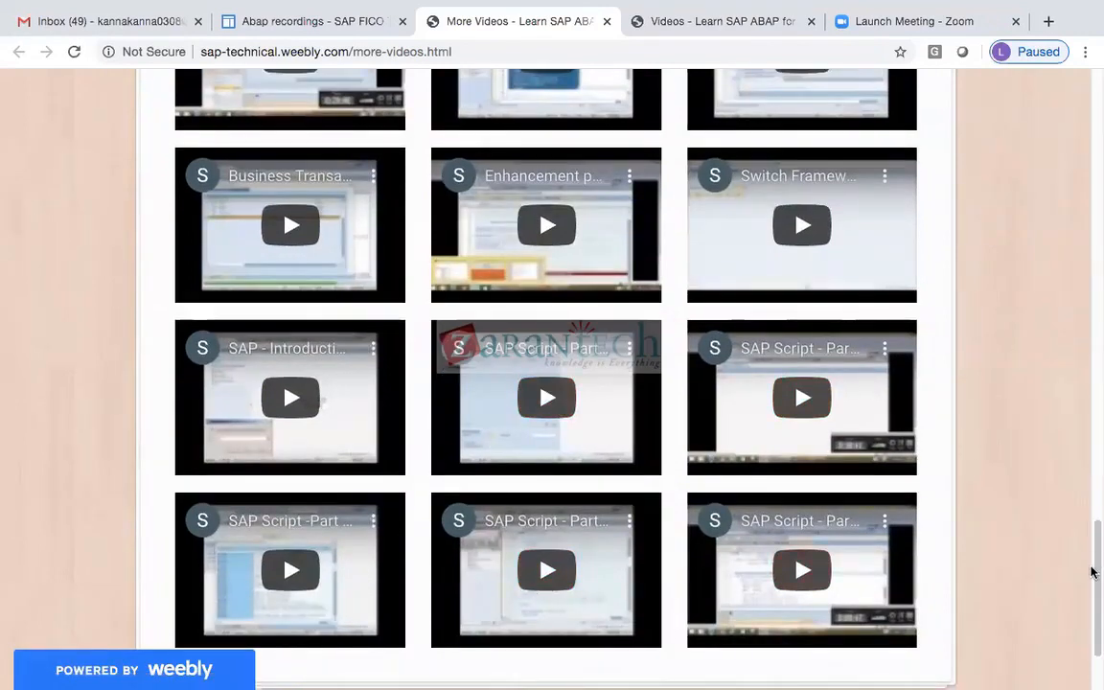
{"action": "scroll", "coordinate": [1094, 604], "scroll_direction": "down", "scroll_amount": 2}
{"action": "scroll", "coordinate": [862, 242], "scroll_direction": "down", "scroll_amount": 1}
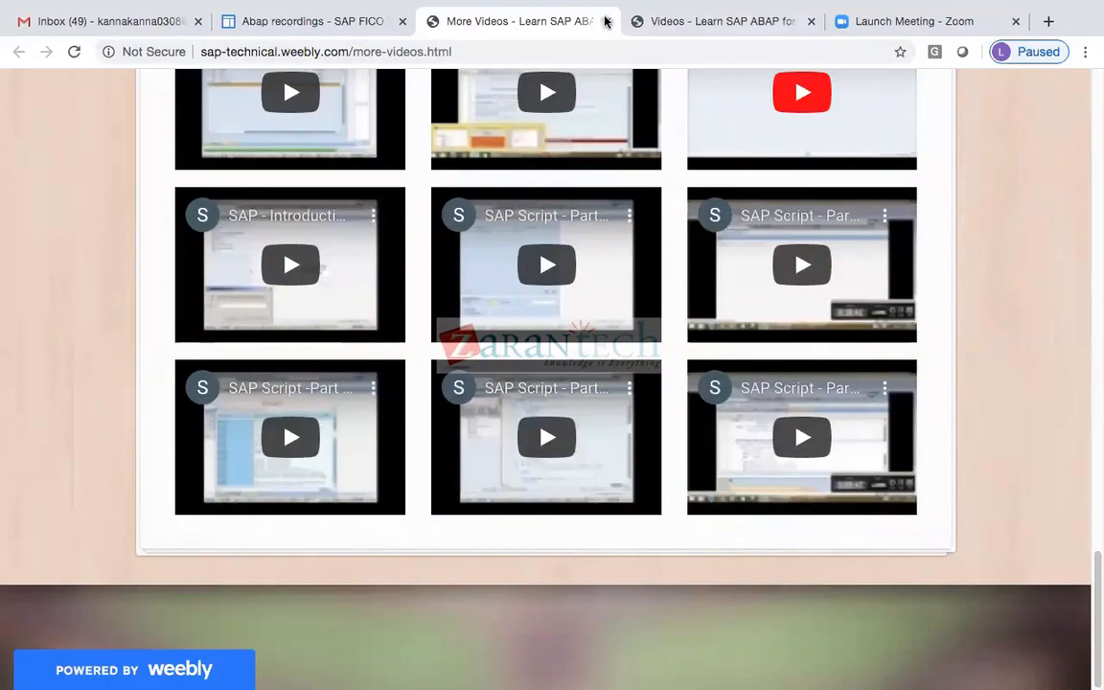
Close both ABAP video pages and return from the Abap recordings post to the Discussion Board's list of posts
{"action": "left_click", "coordinate": [606, 21]}
{"action": "left_click", "coordinate": [606, 21]}
{"action": "left_click", "coordinate": [266, 21]}
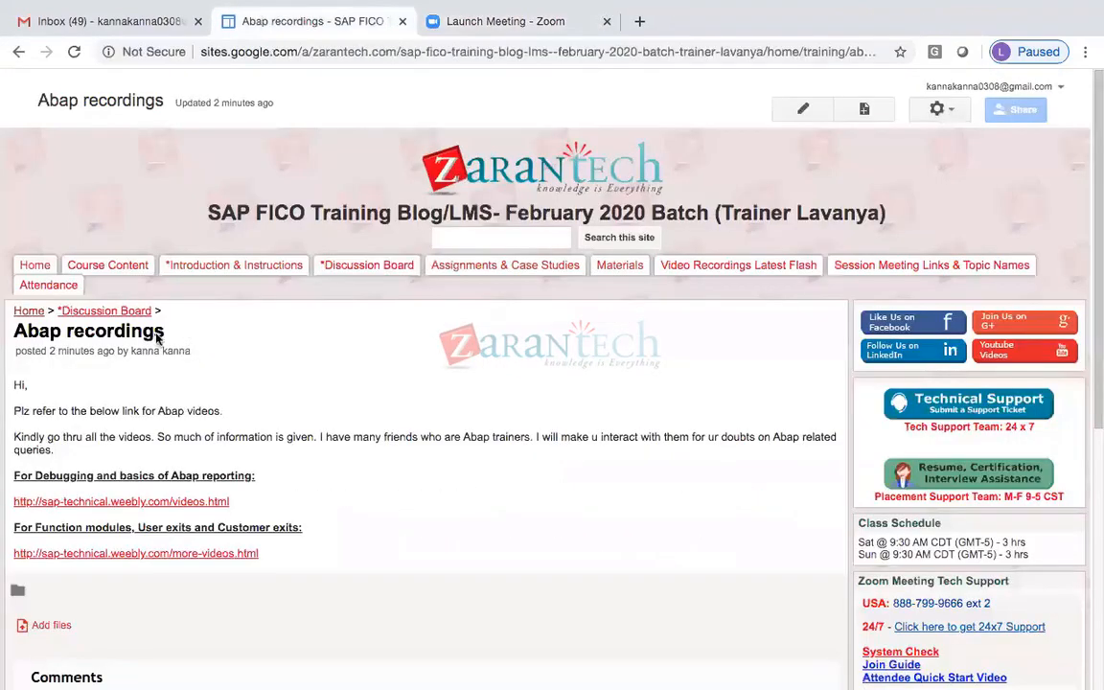
{"action": "left_click", "coordinate": [356, 272]}
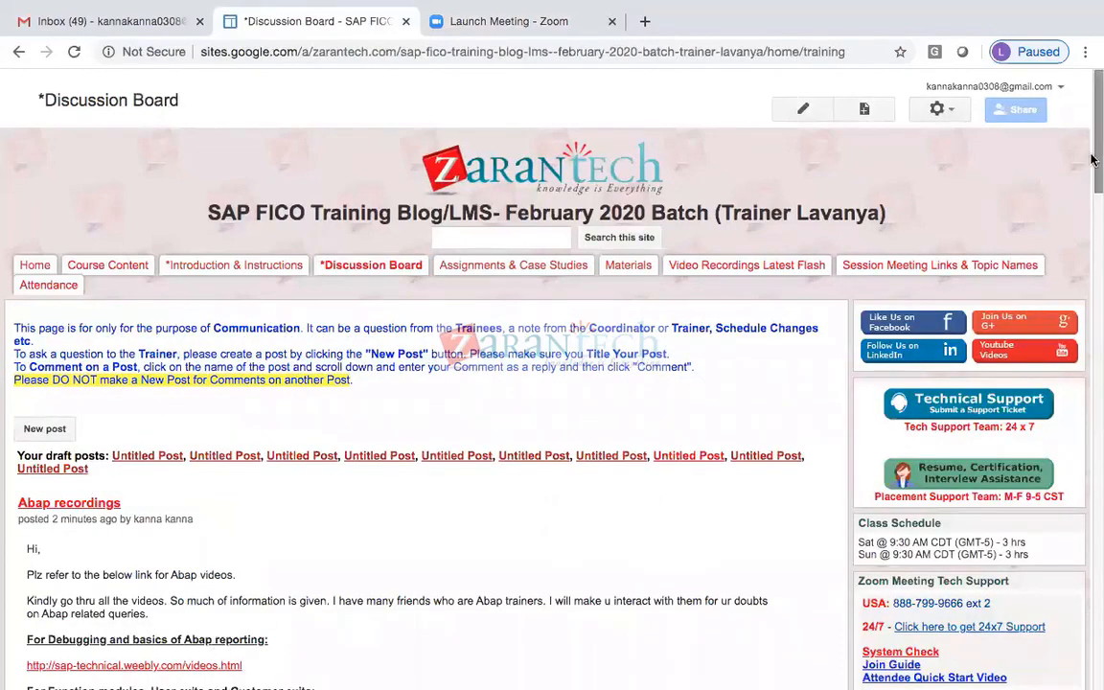
{"action": "left_click_drag", "start_coordinate": [1093, 179], "coordinate": [1093, 209]}
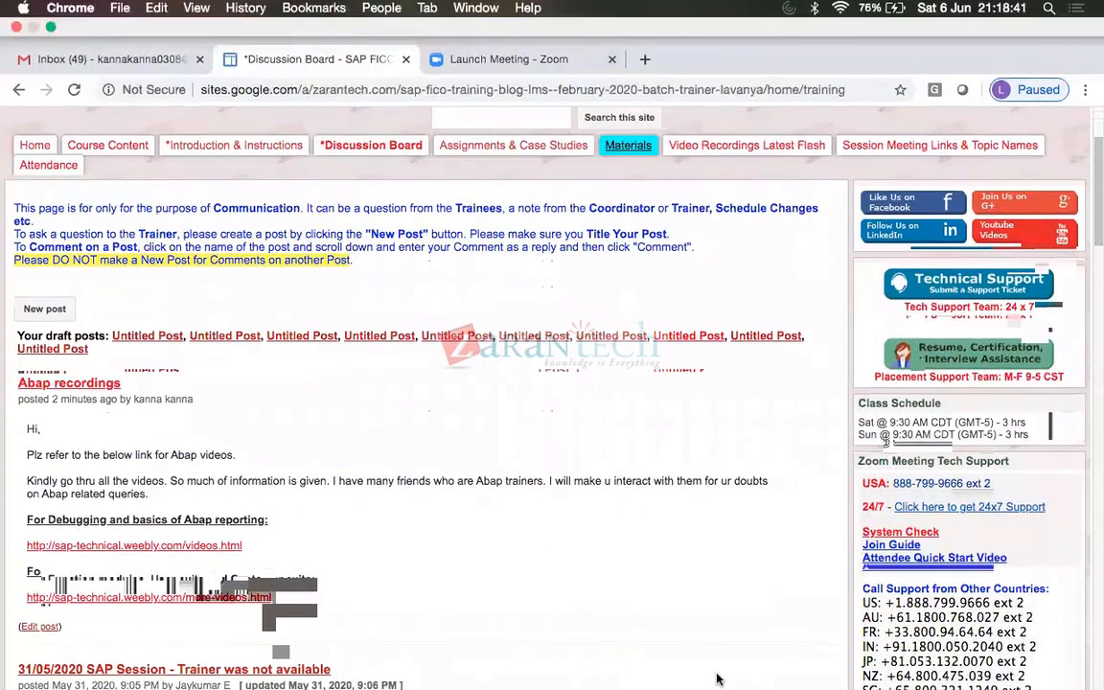
Switch to the remote desktop, open the LSMW NAT1 workbook and dismiss the Office activation wizard
{"action": "mouse_move", "coordinate": [721, 677]}
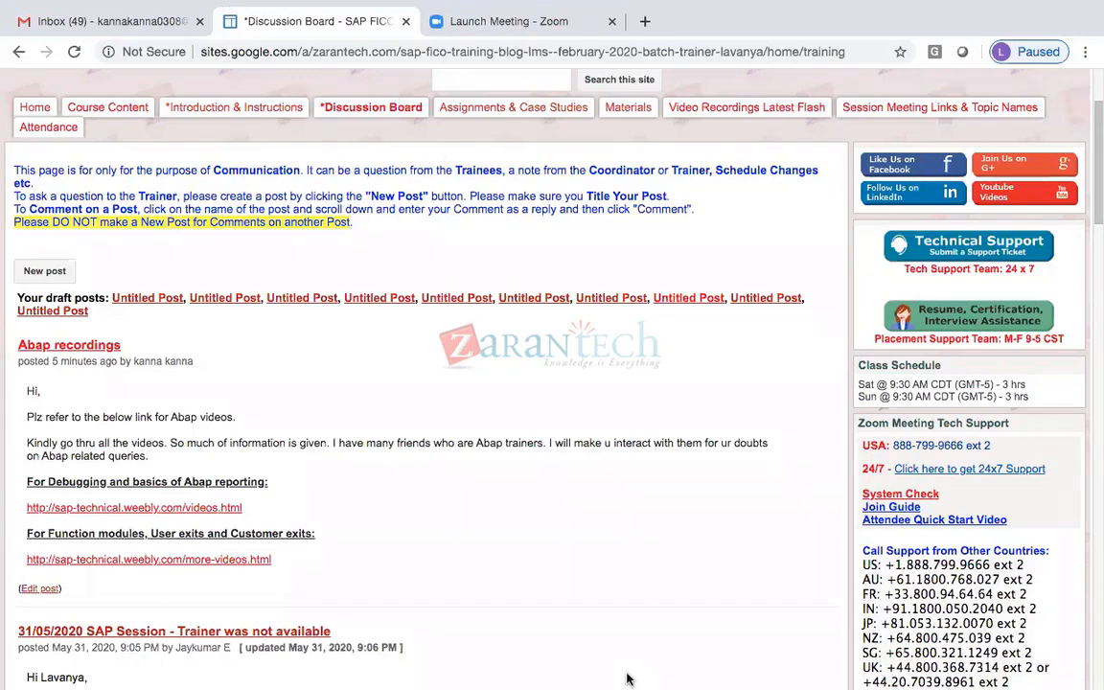
{"action": "mouse_move", "coordinate": [771, 676]}
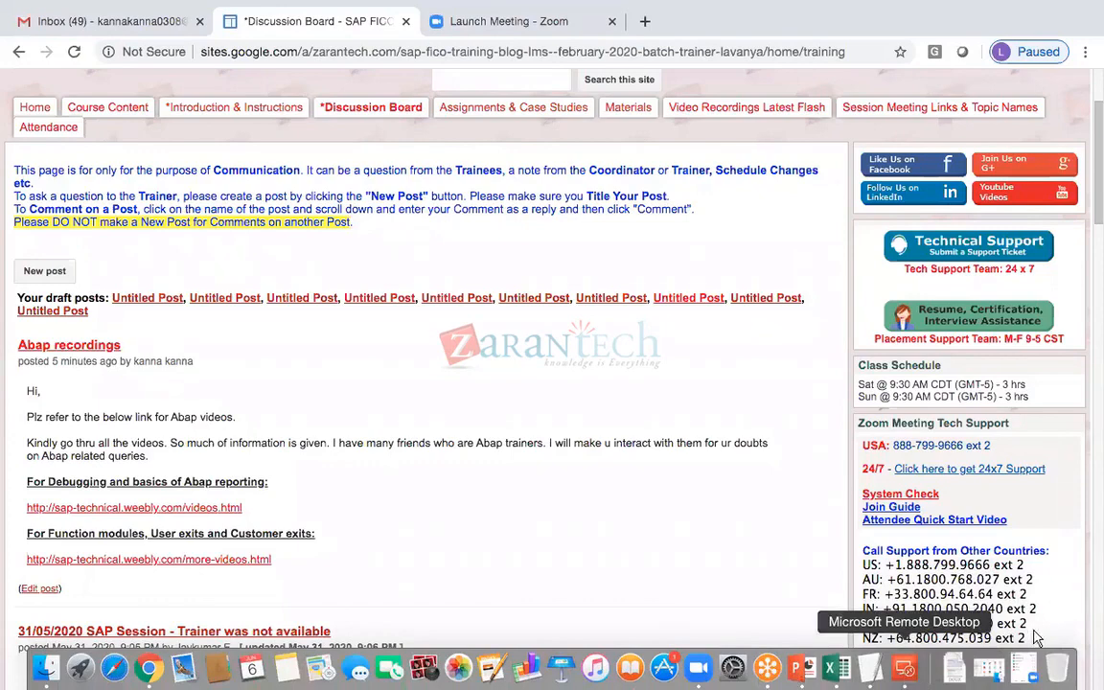
{"action": "left_click", "coordinate": [906, 671]}
{"action": "left_click", "coordinate": [1093, 676]}
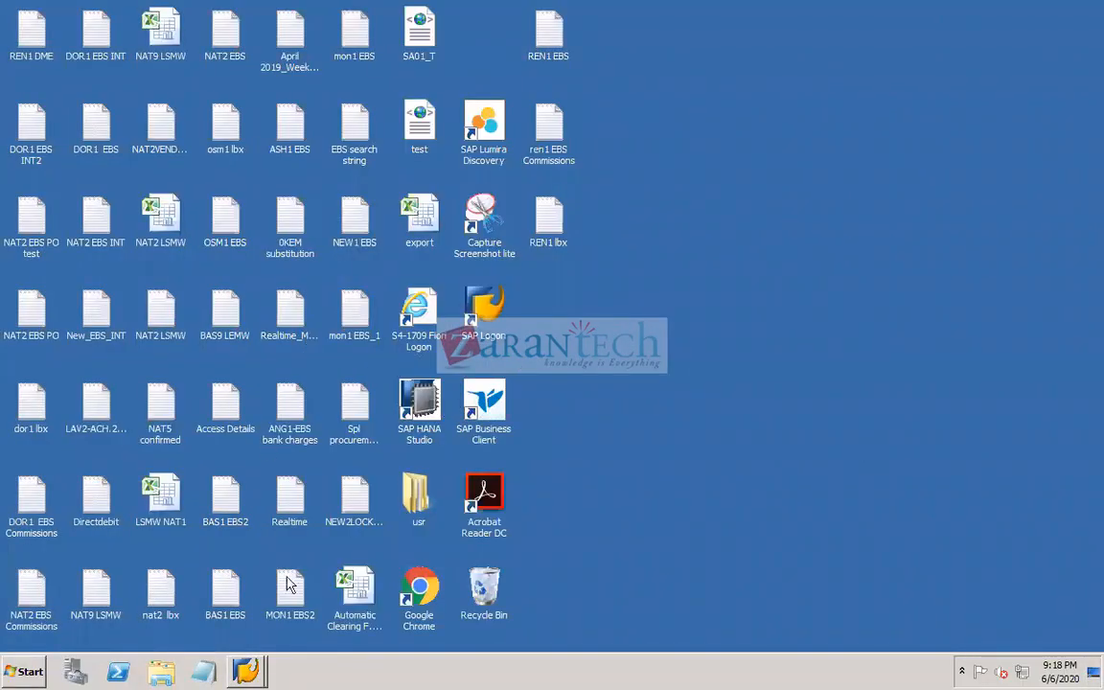
{"action": "double_click", "coordinate": [165, 506]}
{"action": "left_click", "coordinate": [553, 373]}
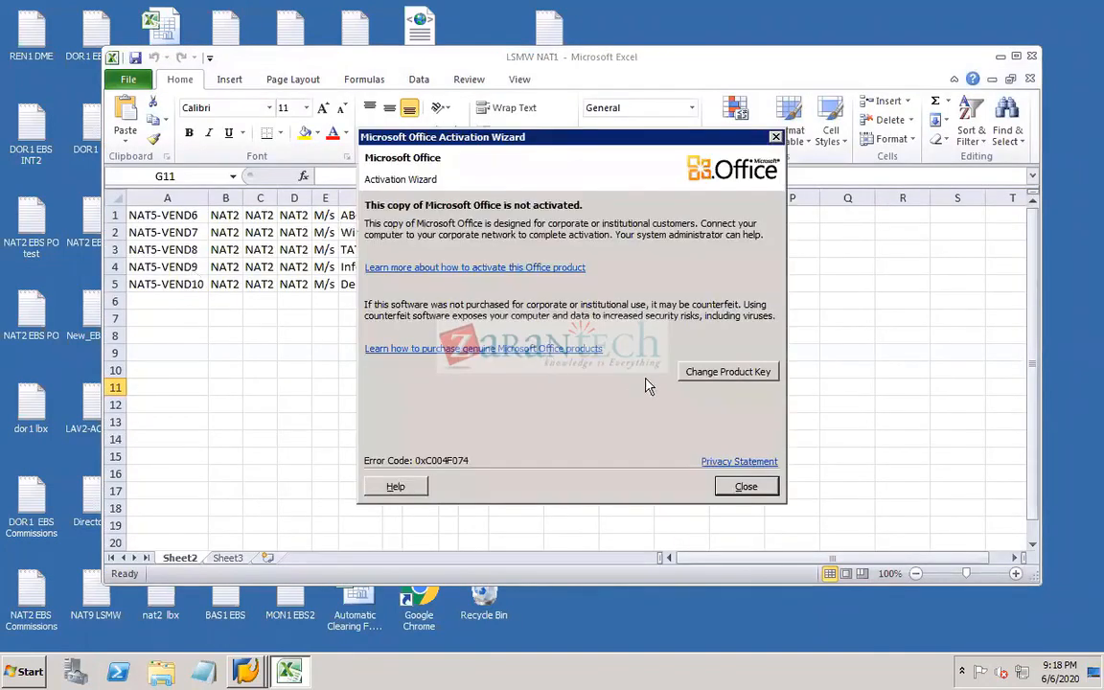
{"action": "left_click", "coordinate": [776, 137]}
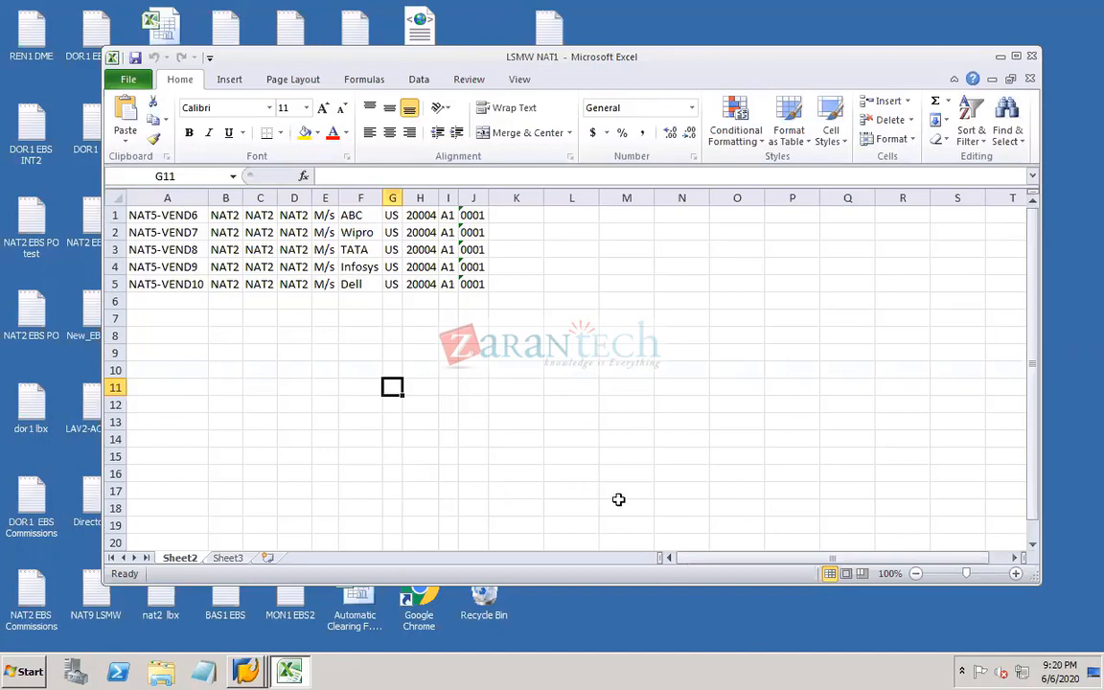
Switch back to Chrome's Discussion Board and on to the PowerPoint work notes, and save the presentation
{"action": "left_click", "coordinate": [620, 614]}
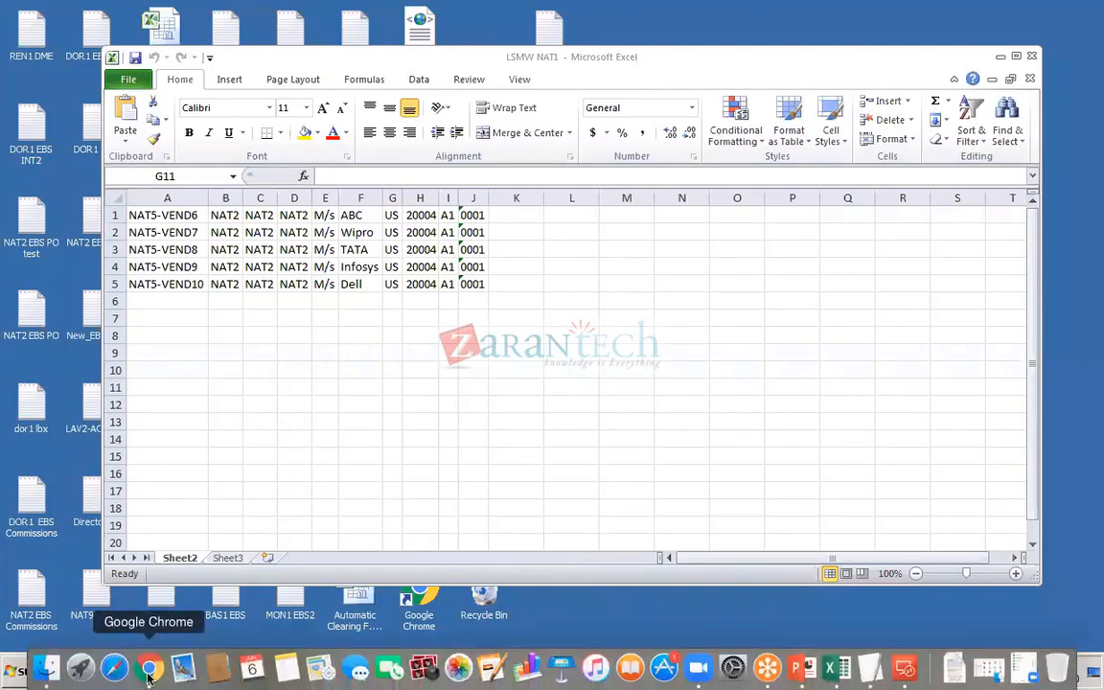
{"action": "left_click", "coordinate": [153, 671]}
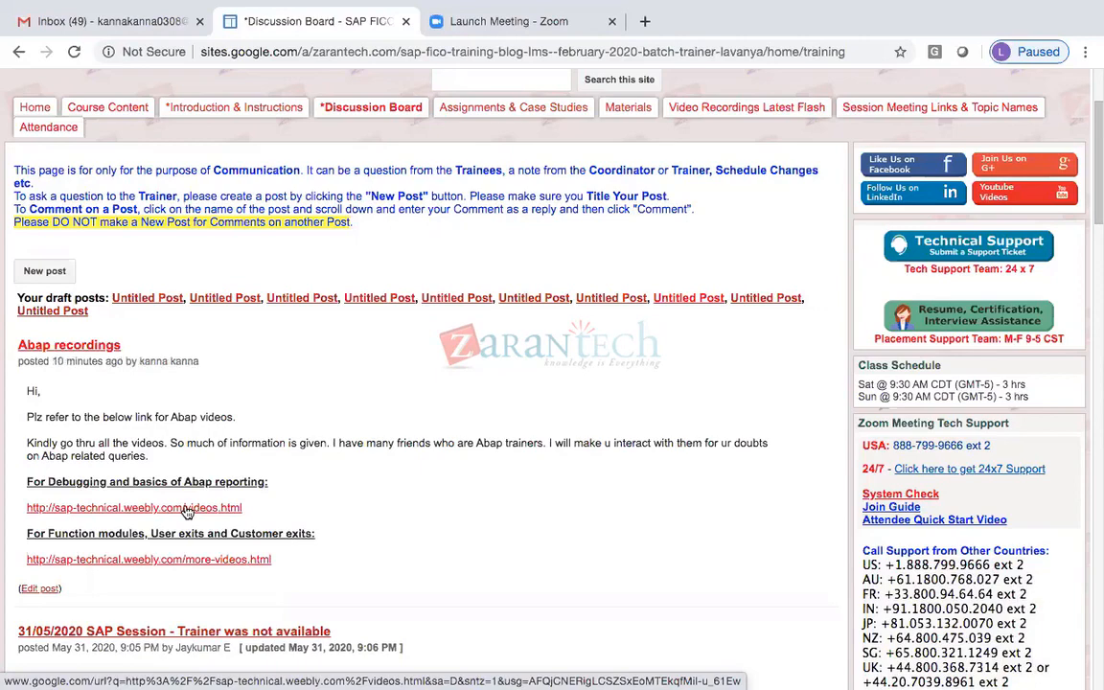
{"action": "mouse_move", "coordinate": [587, 677]}
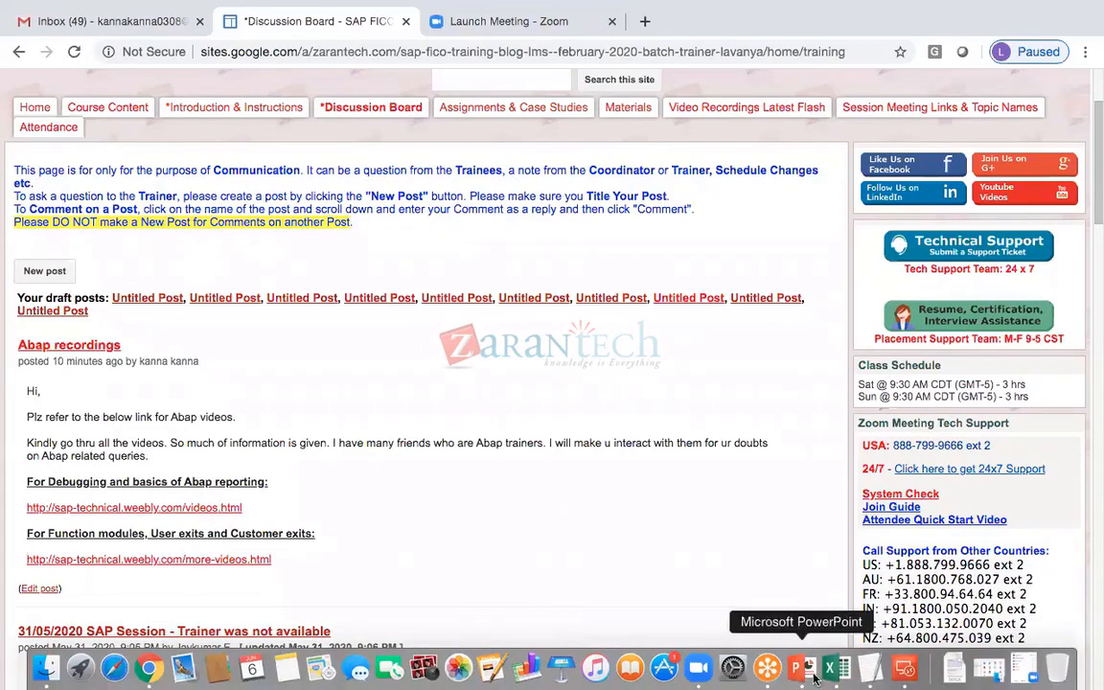
{"action": "left_click", "coordinate": [796, 671]}
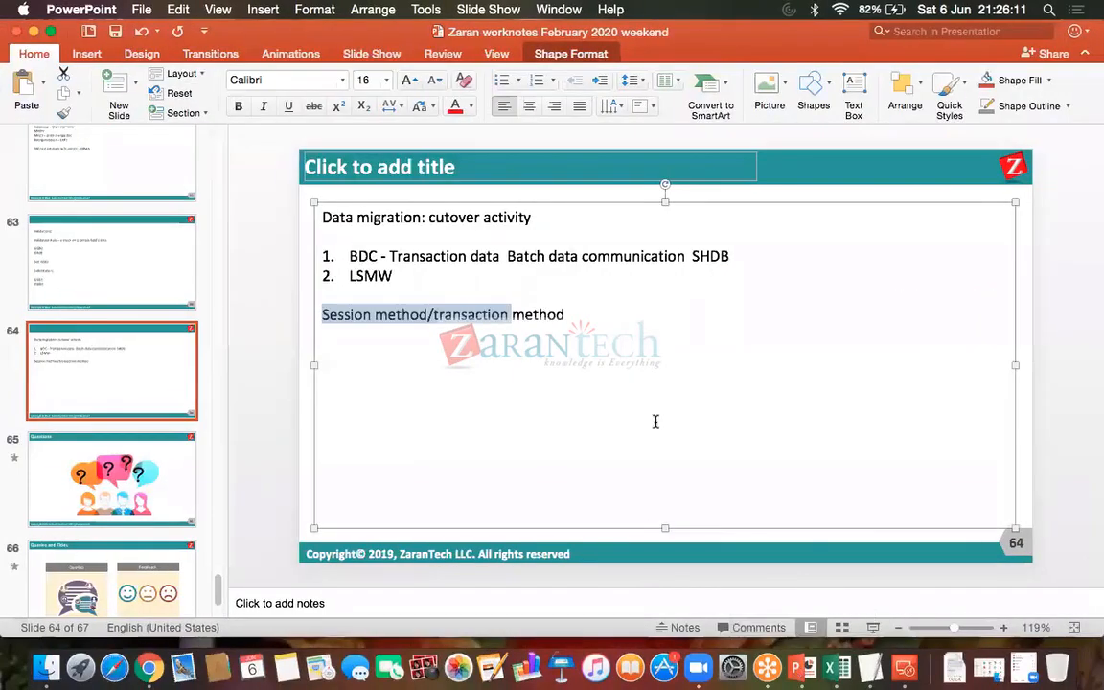
{"action": "left_click", "coordinate": [596, 345]}
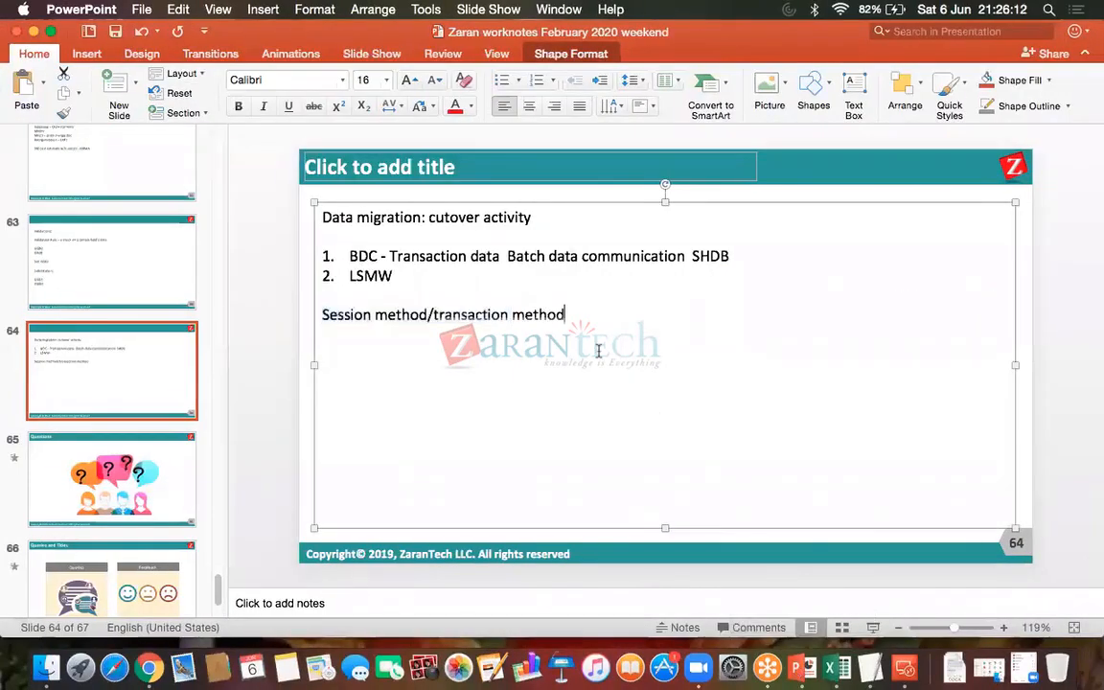
{"action": "left_click", "coordinate": [113, 31]}
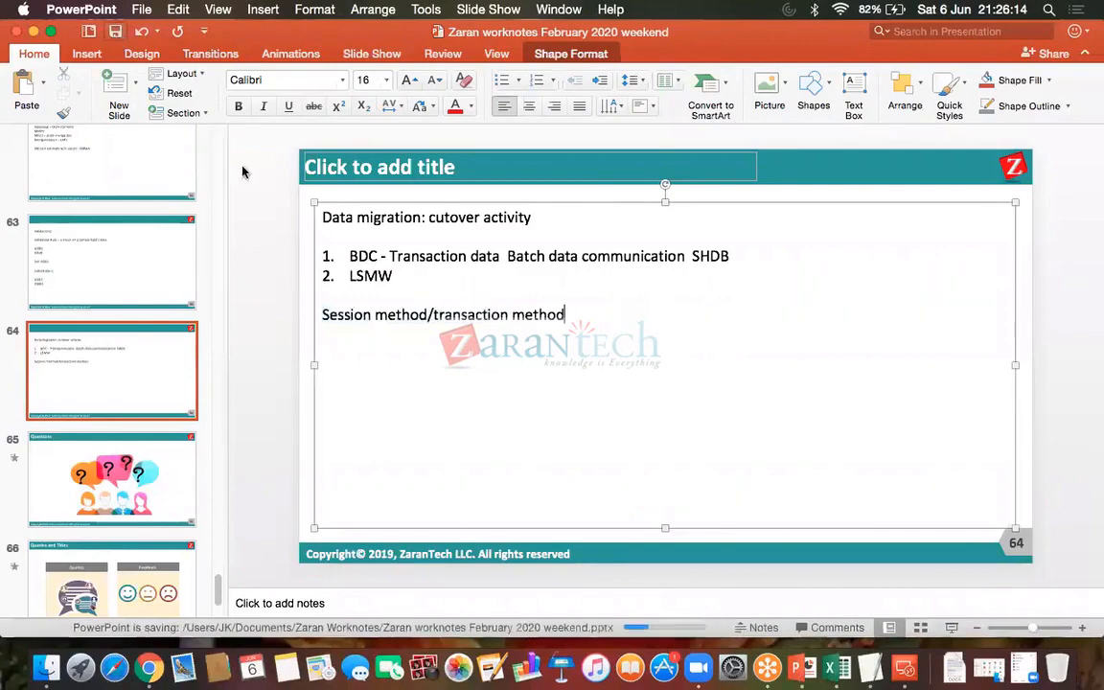
{"action": "left_click", "coordinate": [113, 31]}
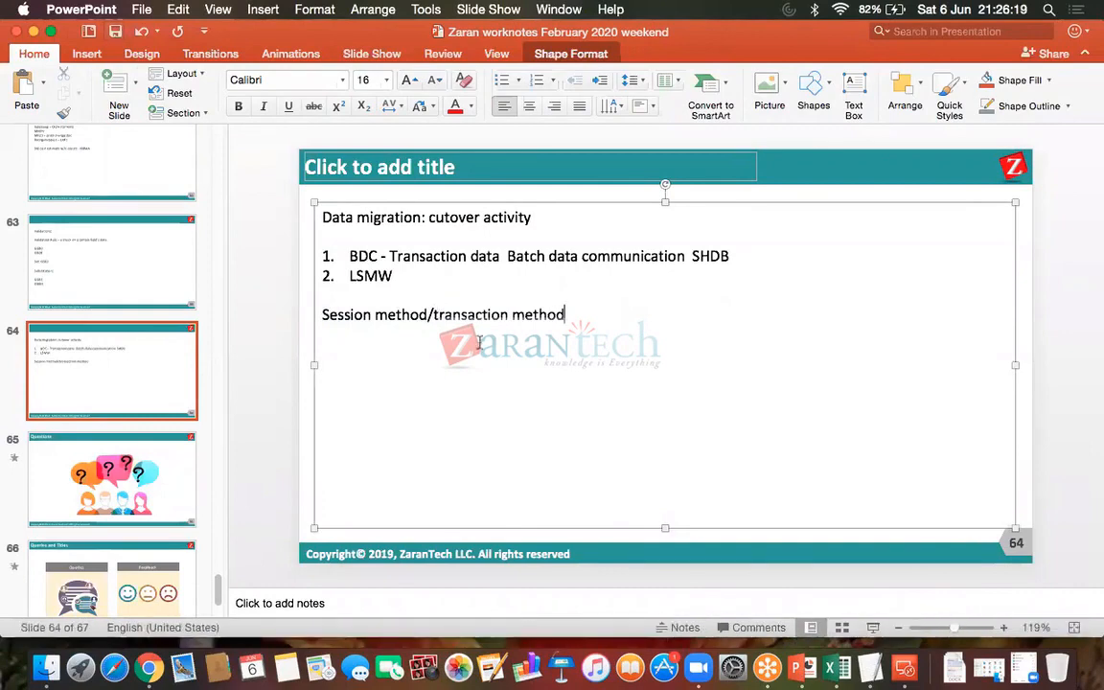
Extend the second list item on slide 64 to "LSMW – Legacy system migration workbench" and save the presentation
{"action": "left_click", "coordinate": [431, 287]}
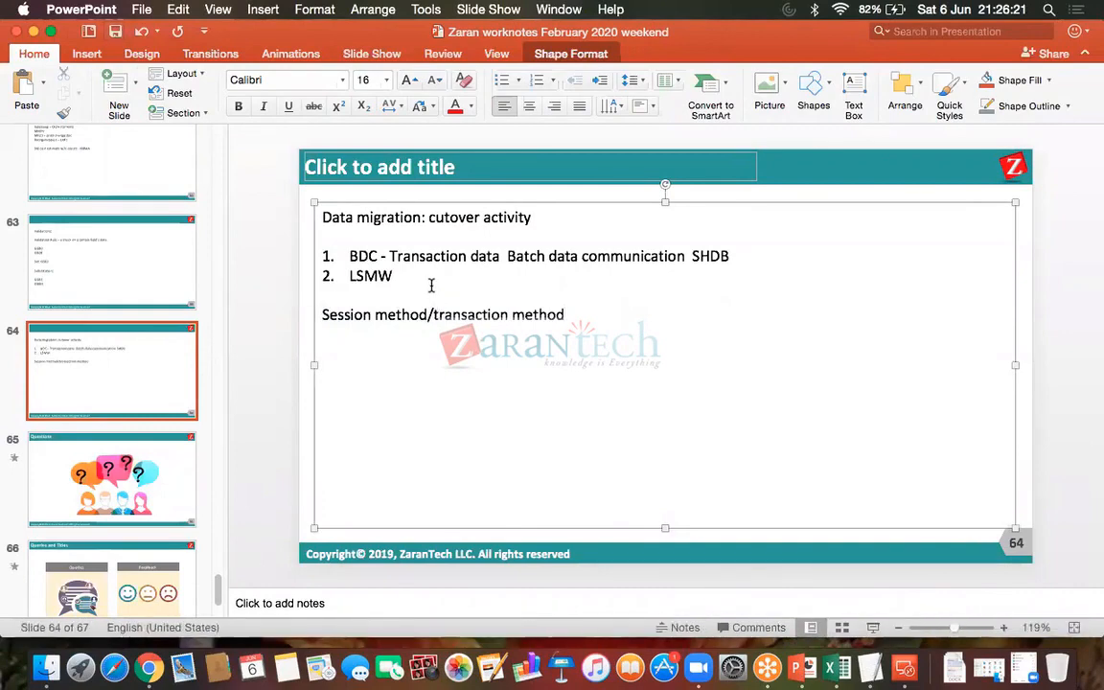
{"action": "left_click", "coordinate": [421, 280]}
{"action": "type", "text": "- "}
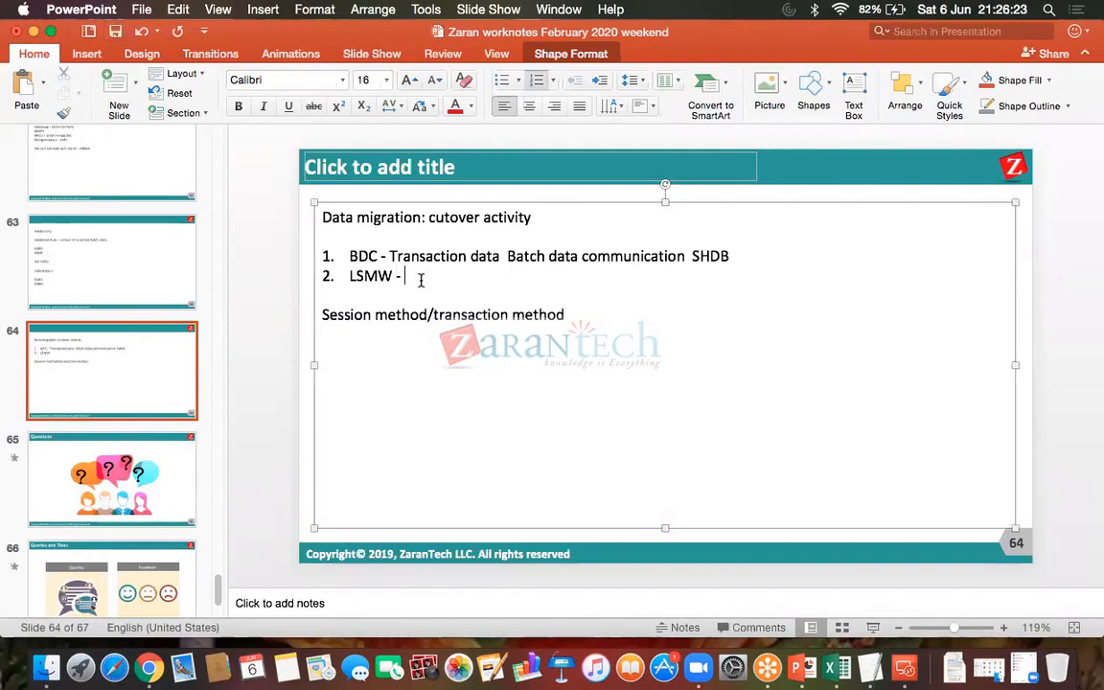
{"action": "type", "text": "Legacy sysem"}
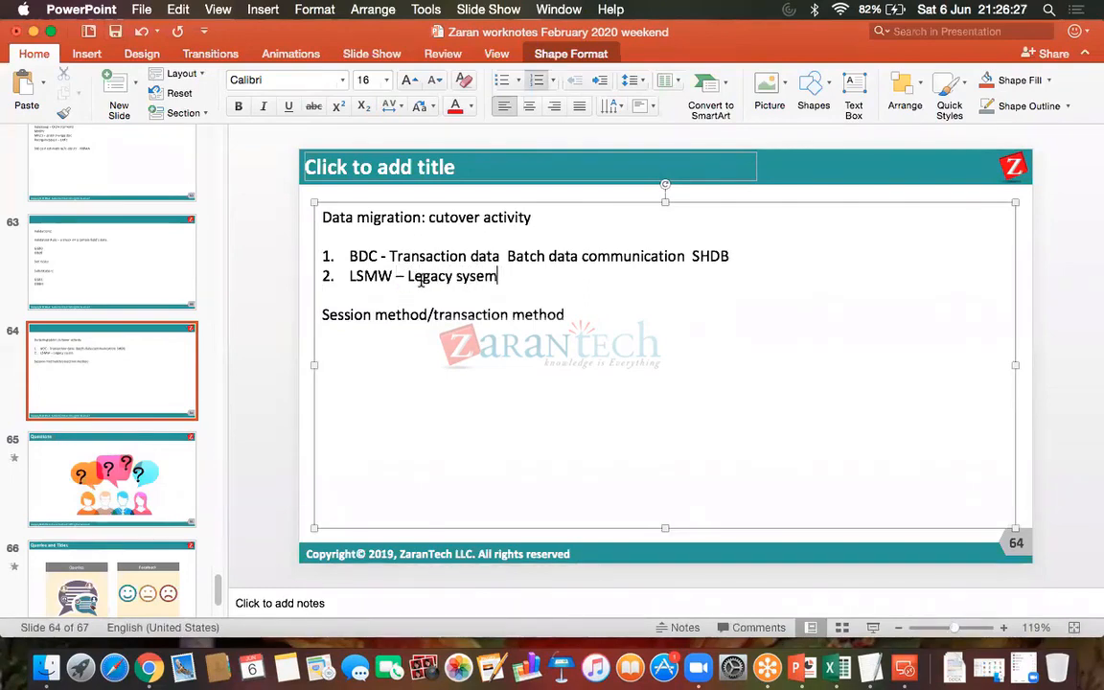
{"action": "key", "text": "BackSpace"}
{"action": "key", "text": "BackSpace"}
{"action": "type", "text": "tem migration workbench"}
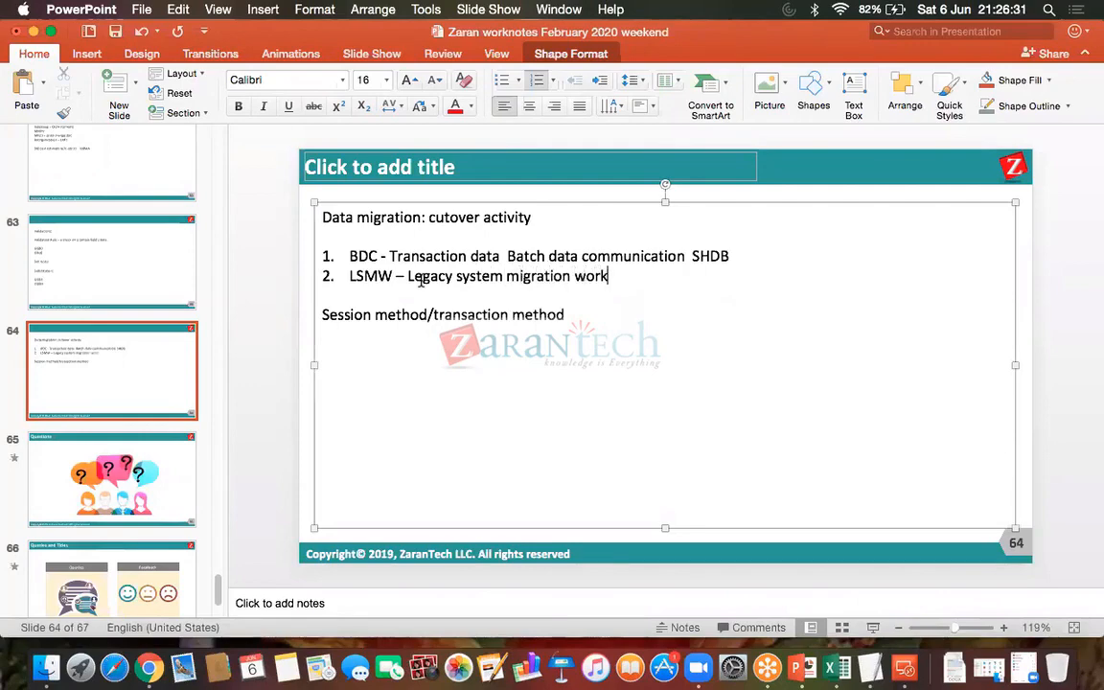
{"action": "left_click", "coordinate": [116, 36]}
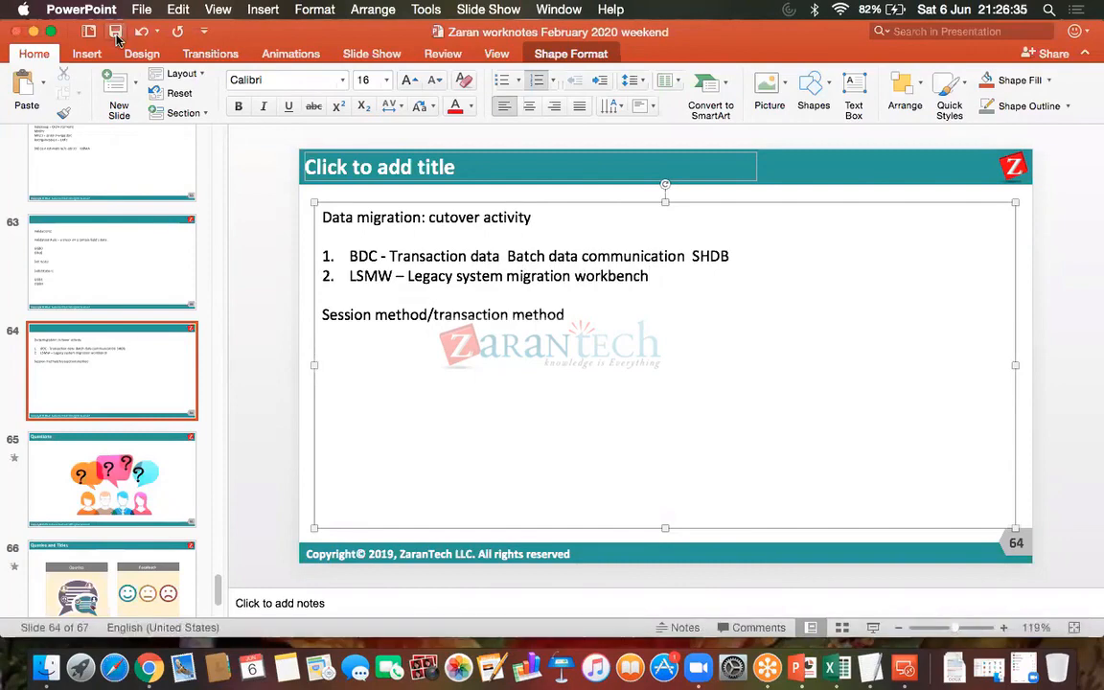
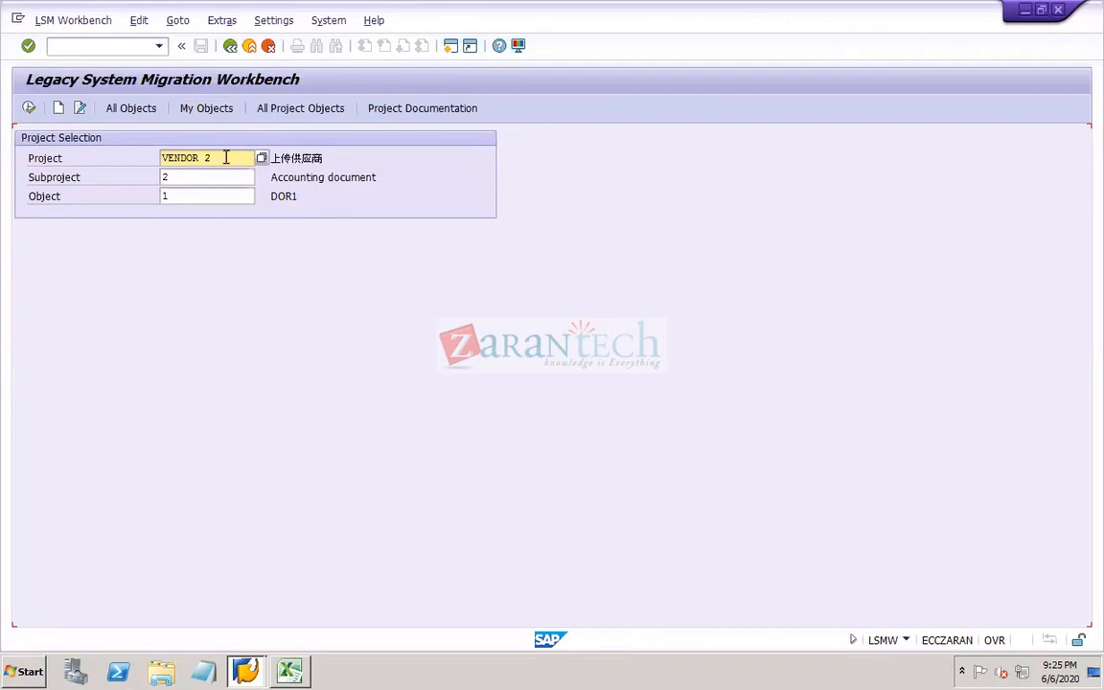
Clear the existing Project, Subproject and Object entries in SAP's Legacy System Migration Workbench
{"action": "left_click", "coordinate": [226, 157]}
{"action": "key", "text": "BackSpace"}
{"action": "key", "text": "BackSpace"}
{"action": "key", "text": "BackSpace"}
{"action": "key", "text": "BackSpace"}
{"action": "key", "text": "BackSpace"}
{"action": "key", "text": "BackSpace"}
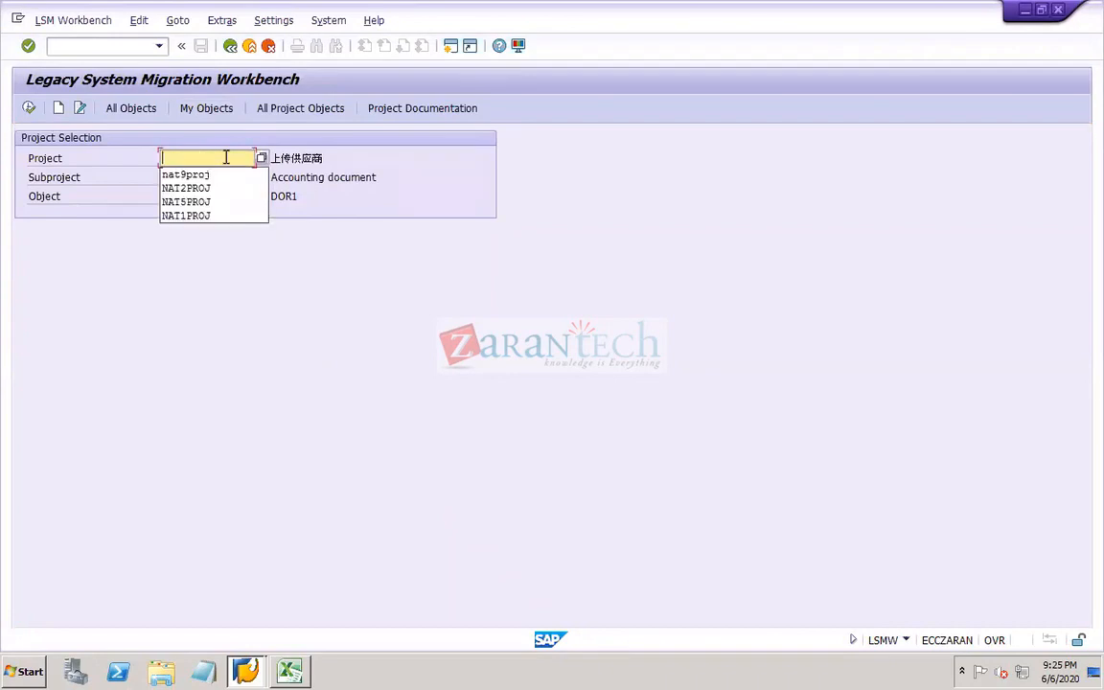
{"action": "key", "text": "Tab"}
{"action": "key", "text": "Tab"}
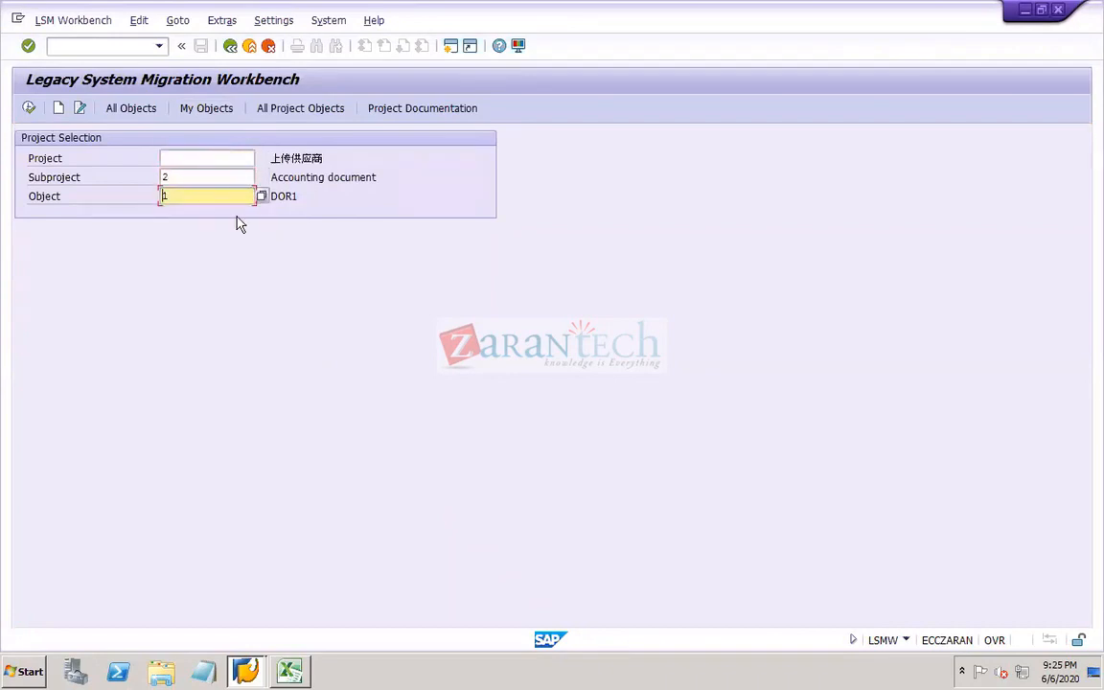
{"action": "key", "text": "BackSpace"}
{"action": "left_click", "coordinate": [190, 178]}
{"action": "key", "text": "BackSpace"}
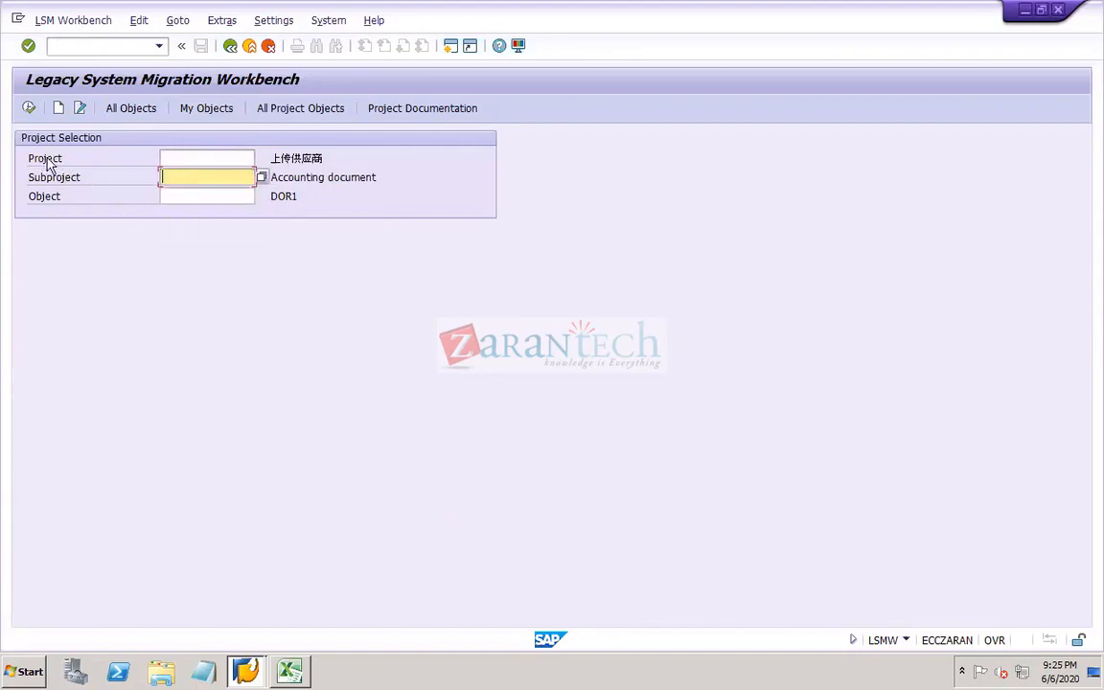
Create the LSMW project DOR1-PROJ, using DOR1-PROJ as its description too
{"action": "left_click", "coordinate": [178, 156]}
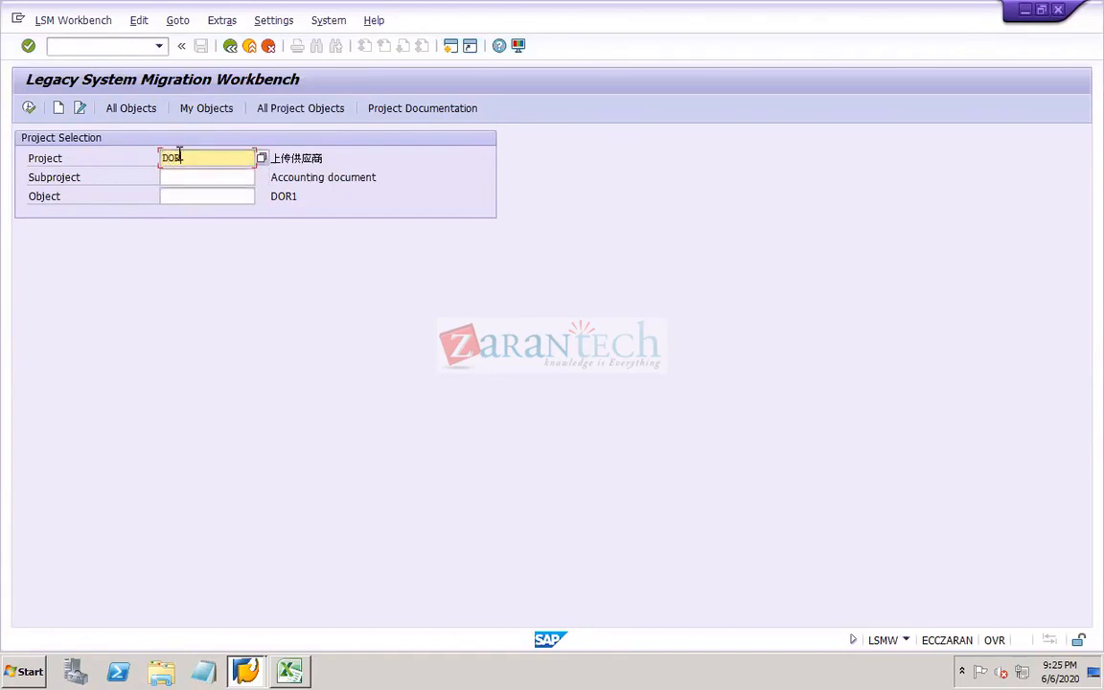
{"action": "type", "text": "DOR1-PROJ"}
{"action": "left_click", "coordinate": [59, 108]}
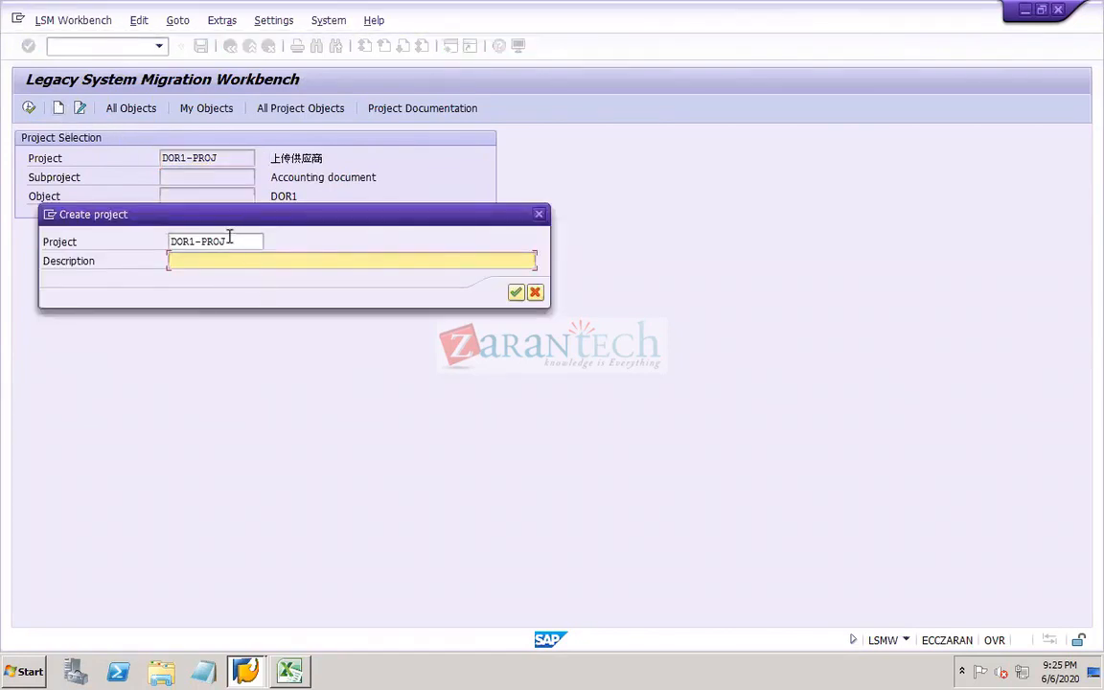
{"action": "left_click_drag", "start_coordinate": [230, 237], "coordinate": [161, 261]}
{"action": "key", "text": "ctrl+c"}
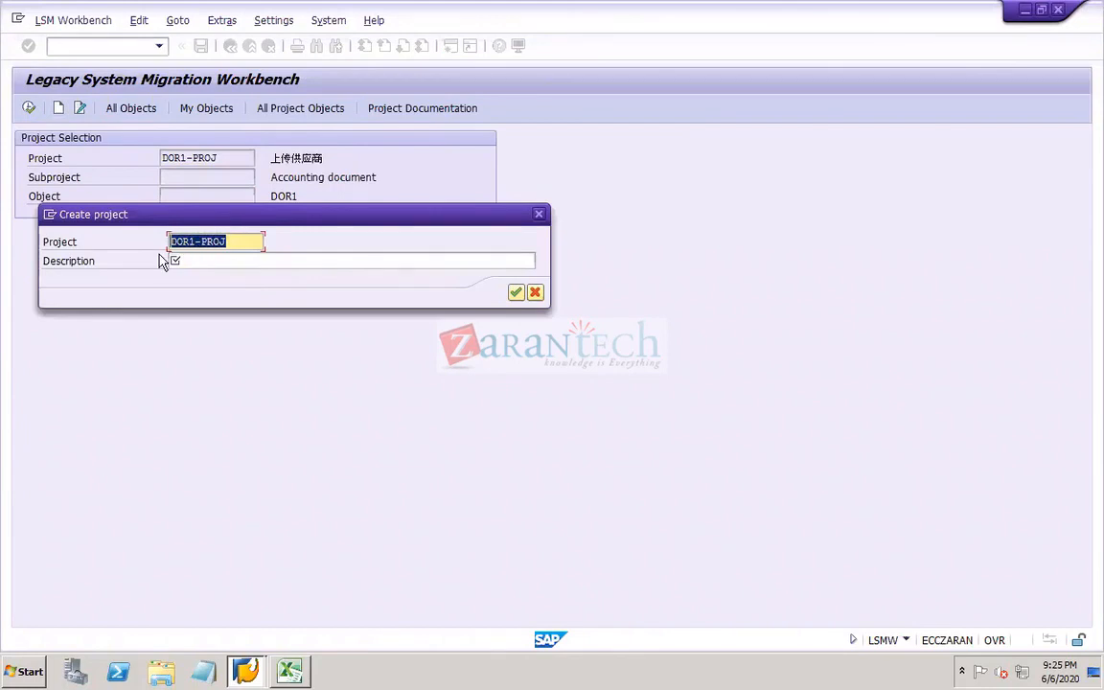
{"action": "key", "text": "Tab"}
{"action": "key", "text": "ctrl+v"}
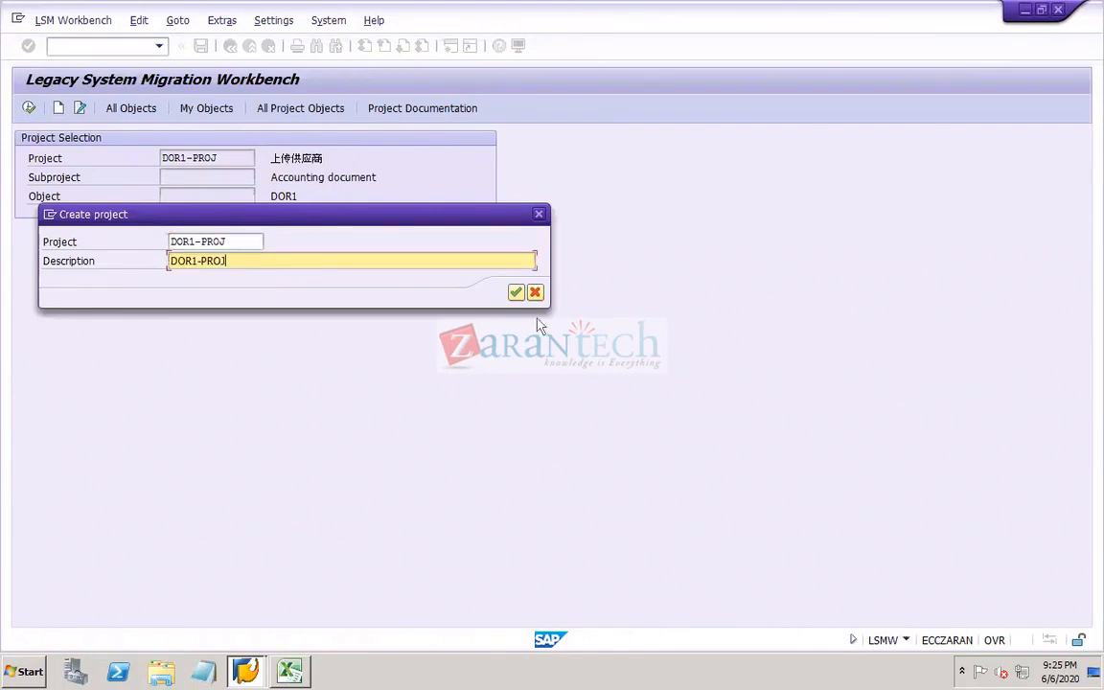
{"action": "left_click", "coordinate": [516, 292]}
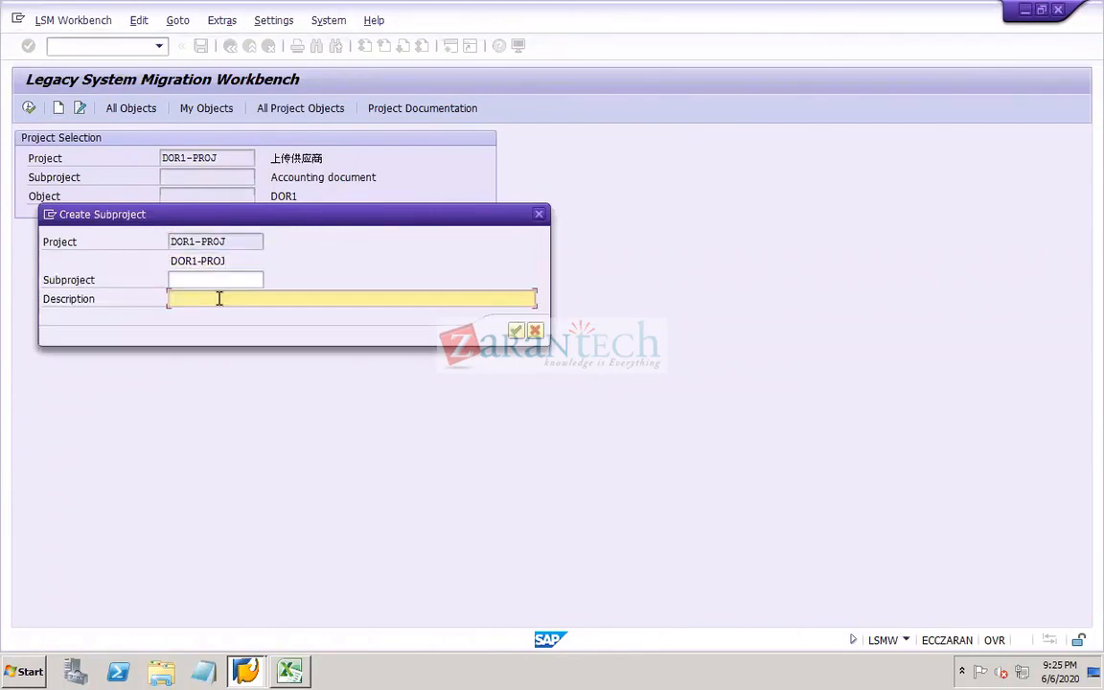
Create the subproject DOR1-SPROJ under DOR1-PROJ, using DOR1-SPROJ as its description too
{"action": "left_click", "coordinate": [183, 279]}
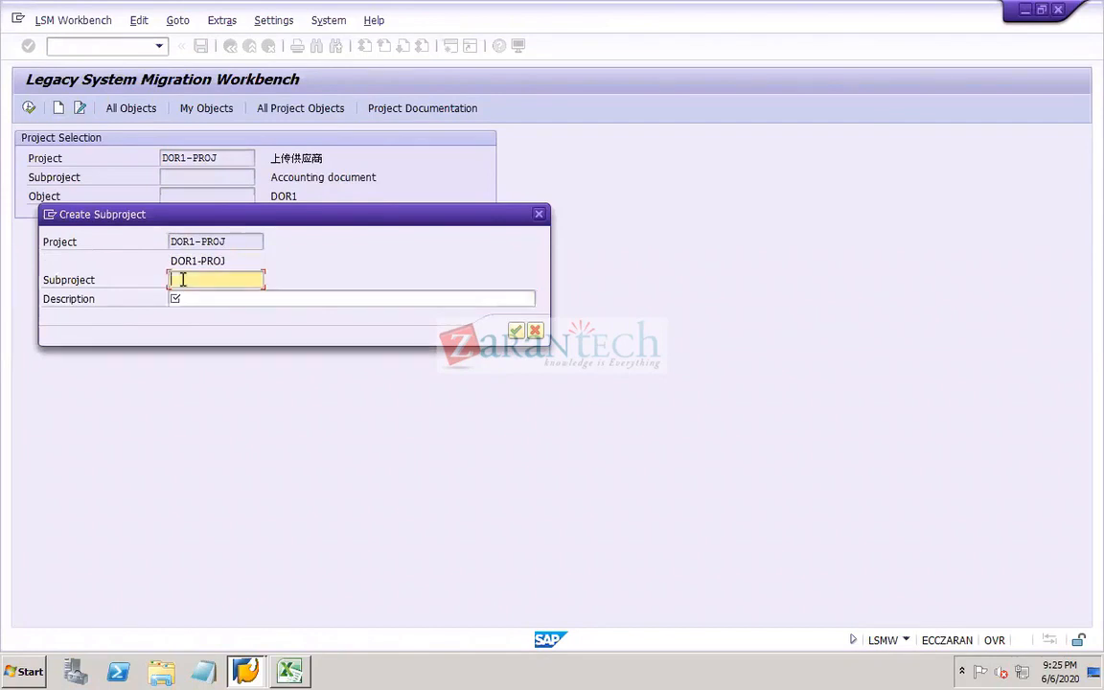
{"action": "type", "text": "DOR1-SPROJ"}
{"action": "left_click_drag", "start_coordinate": [242, 280], "coordinate": [171, 279]}
{"action": "key", "text": "ctrl+c"}
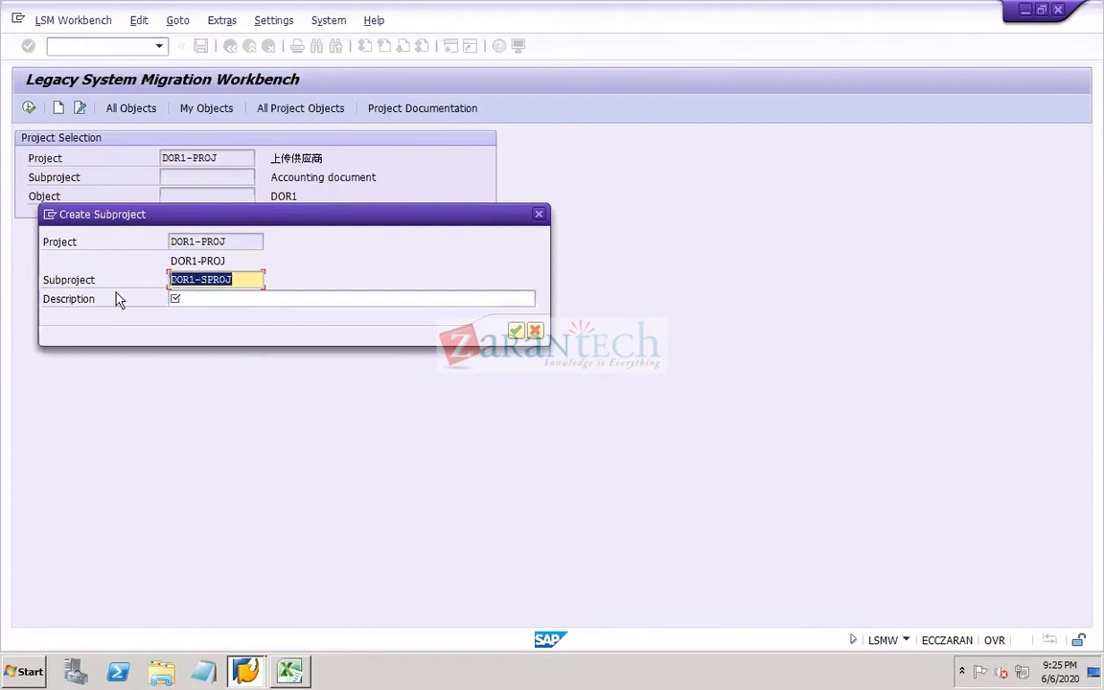
{"action": "key", "text": "Tab"}
{"action": "key", "text": "ctrl+v"}
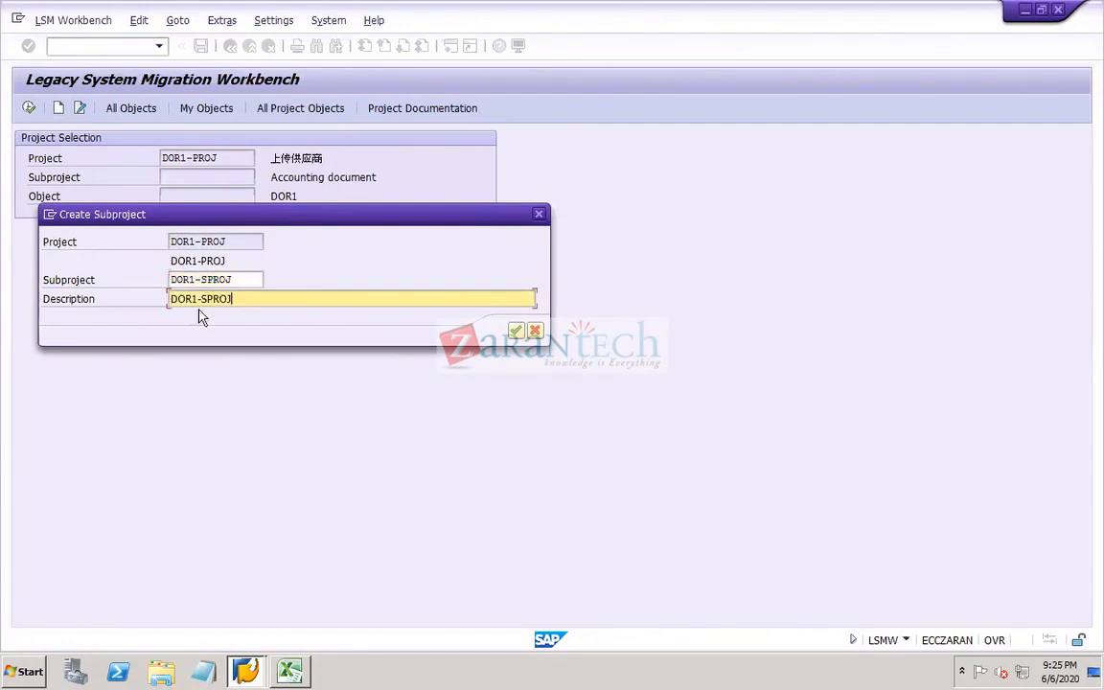
{"action": "left_click", "coordinate": [516, 332]}
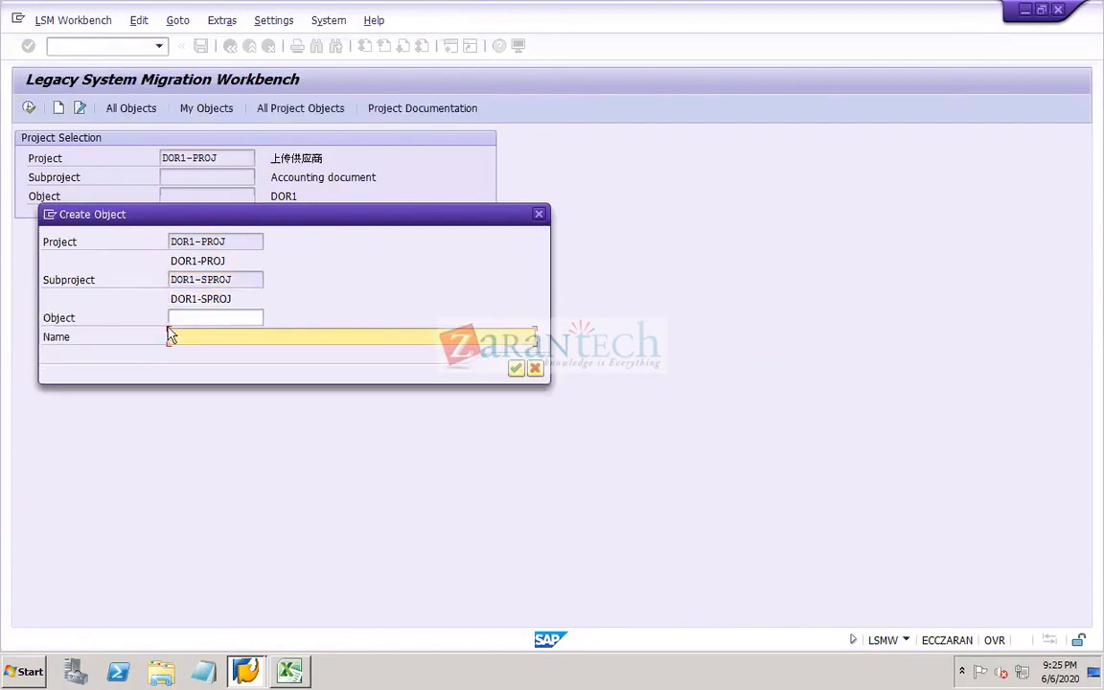
Create the object DOR1-OBJ under subproject DOR1-SPROJ, using DOR1-OBJ as its name too
{"action": "left_click", "coordinate": [203, 318]}
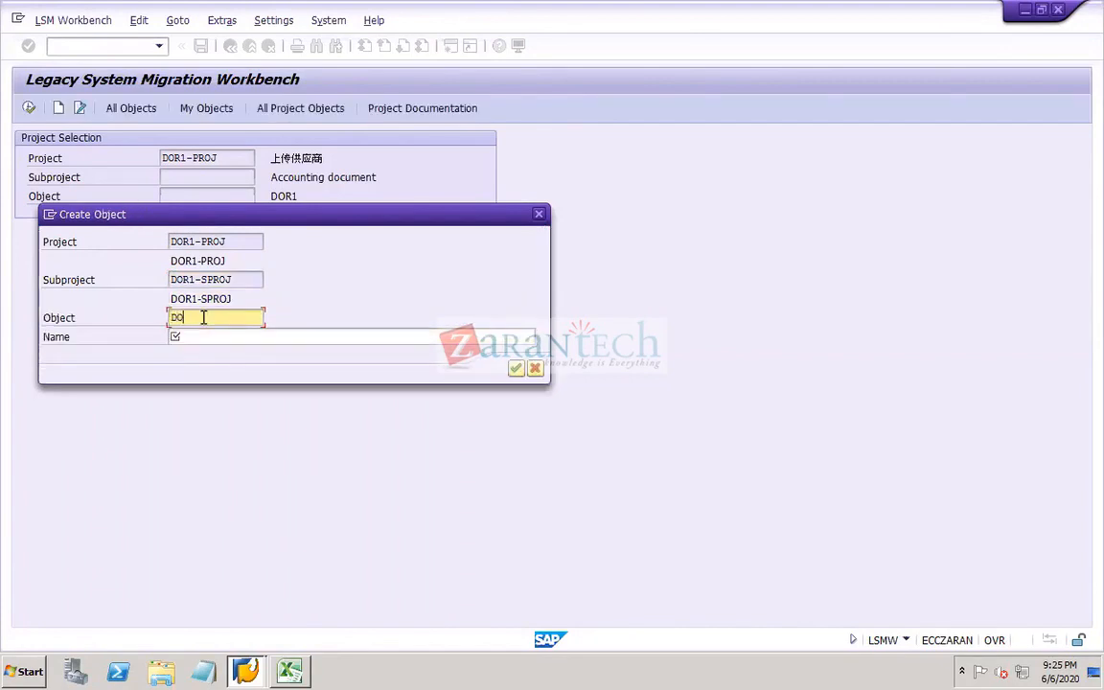
{"action": "type", "text": "DOR1-OBJ"}
{"action": "left_click_drag", "start_coordinate": [226, 318], "coordinate": [86, 335]}
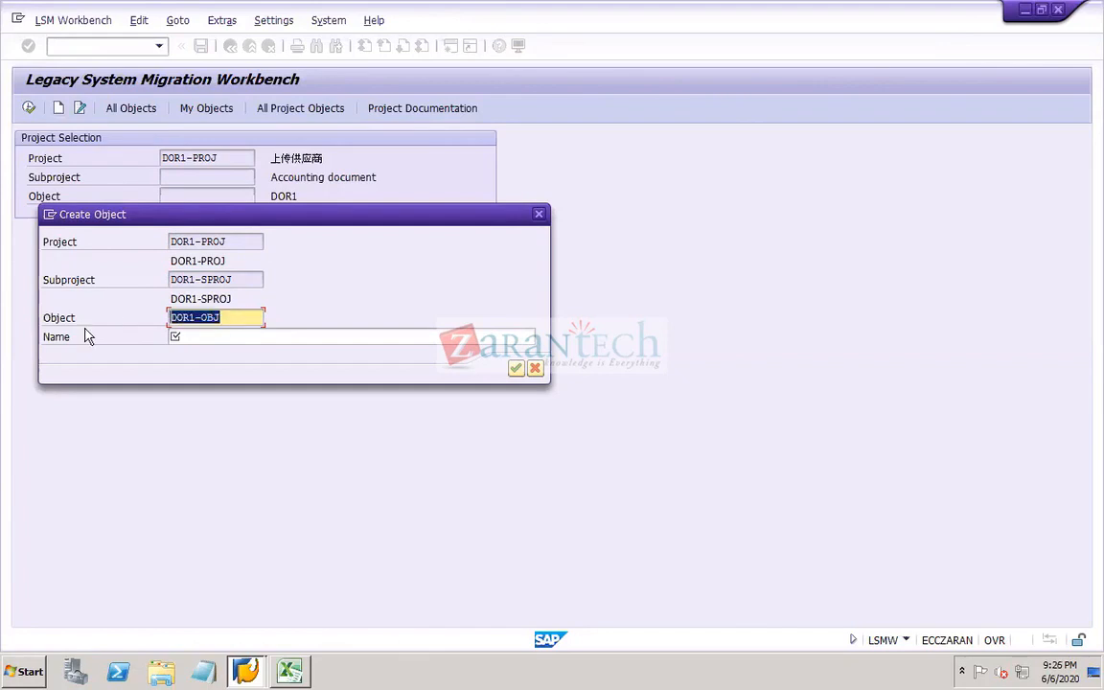
{"action": "key", "text": "ctrl+c"}
{"action": "key", "text": "Tab"}
{"action": "key", "text": "ctrl+v"}
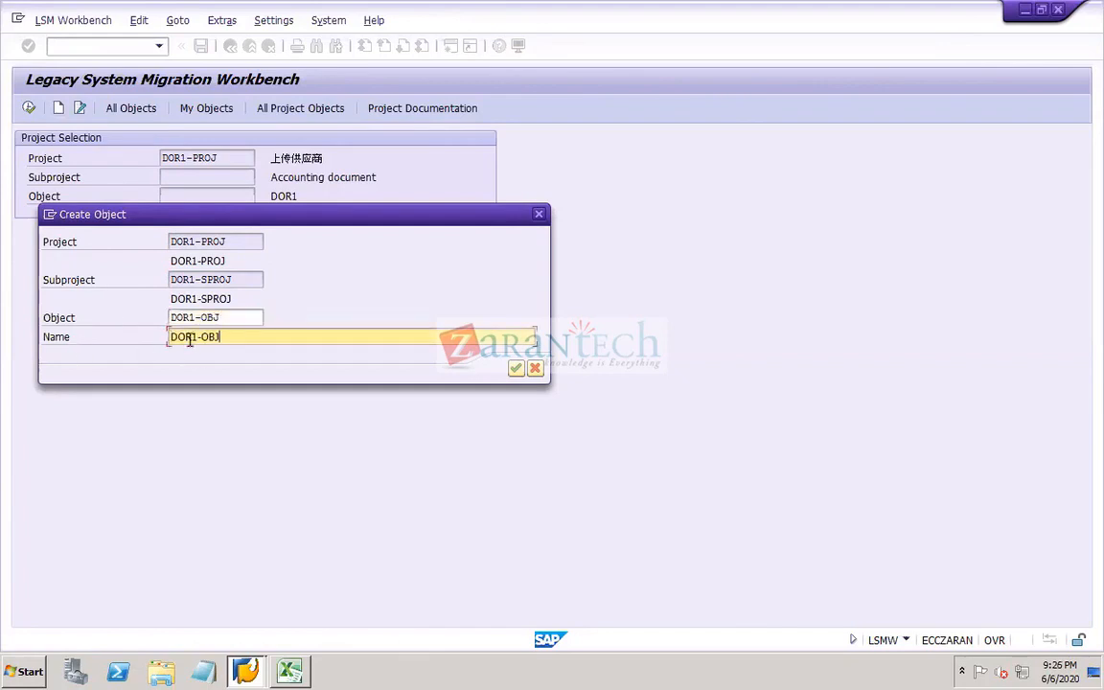
{"action": "left_click", "coordinate": [516, 370]}
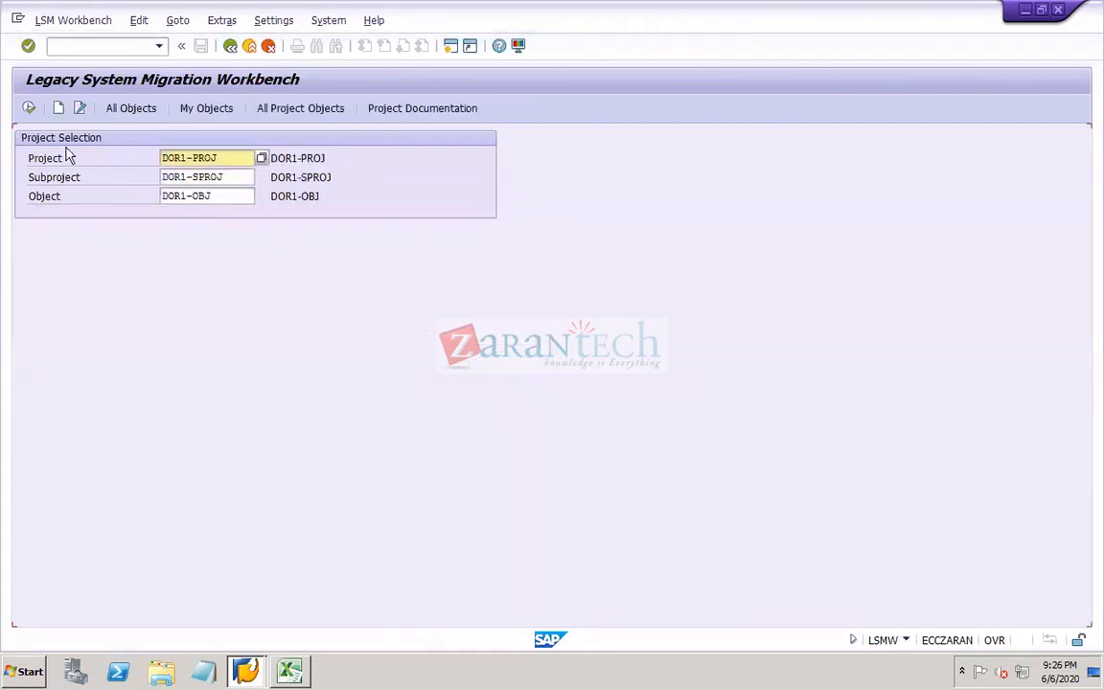
Open Maintain Object Attributes for DOR1-OBJ in change mode and choose Batch Input Recording as the import method
{"action": "left_click", "coordinate": [30, 110]}
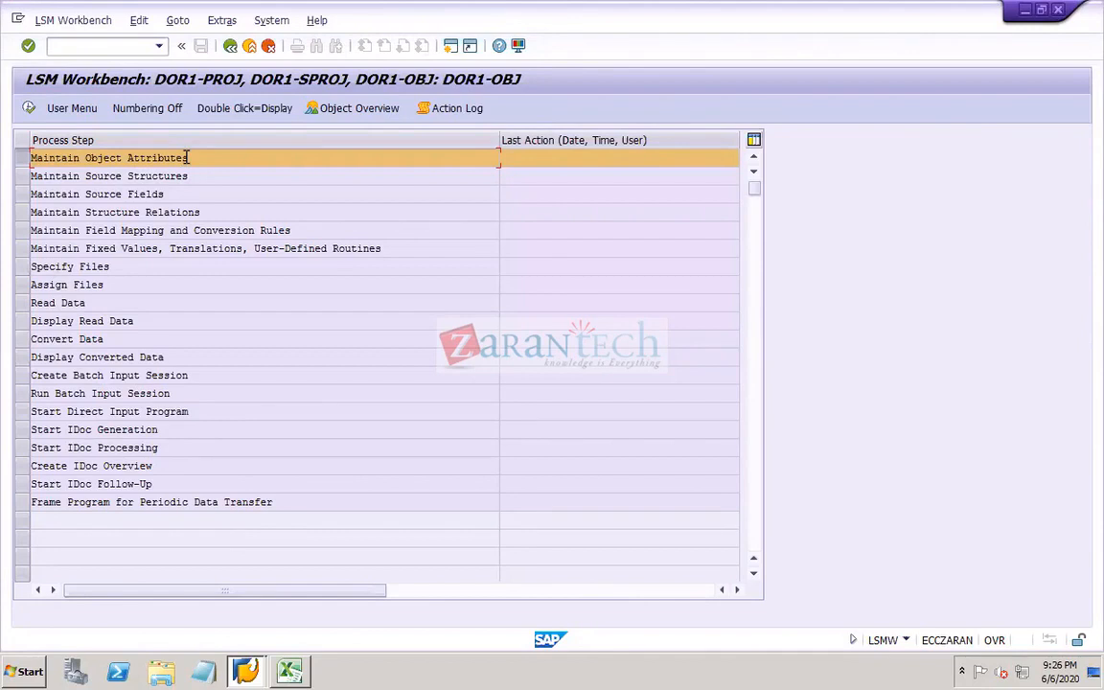
{"action": "left_click", "coordinate": [28, 110]}
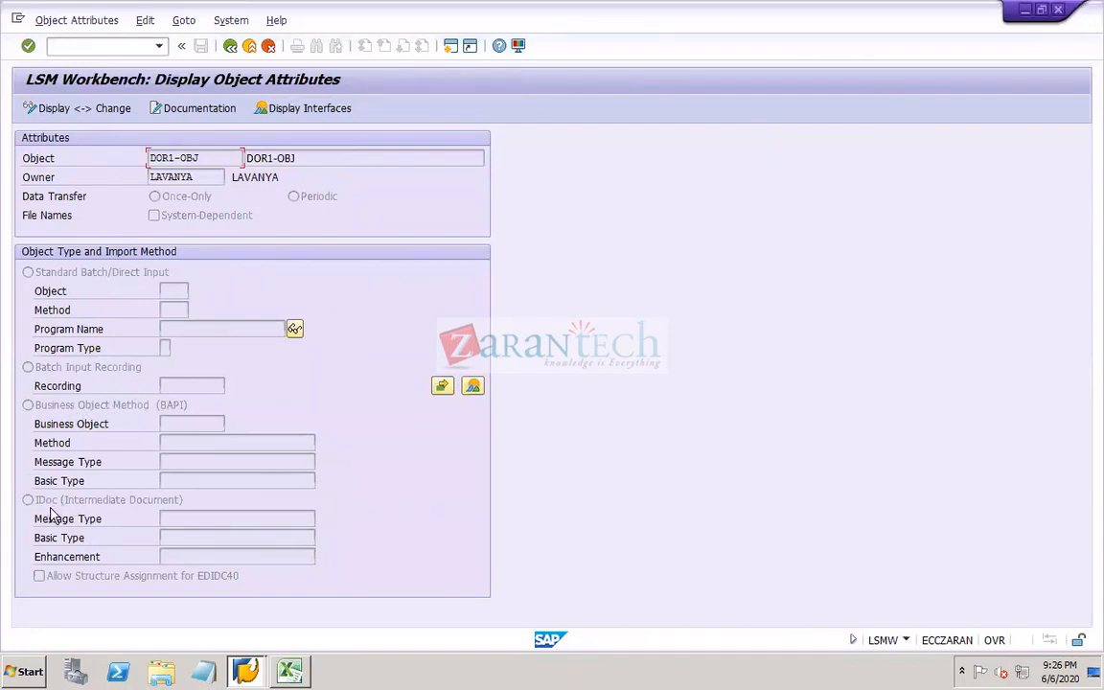
{"action": "mouse_move", "coordinate": [456, 9]}
{"action": "left_click", "coordinate": [56, 111]}
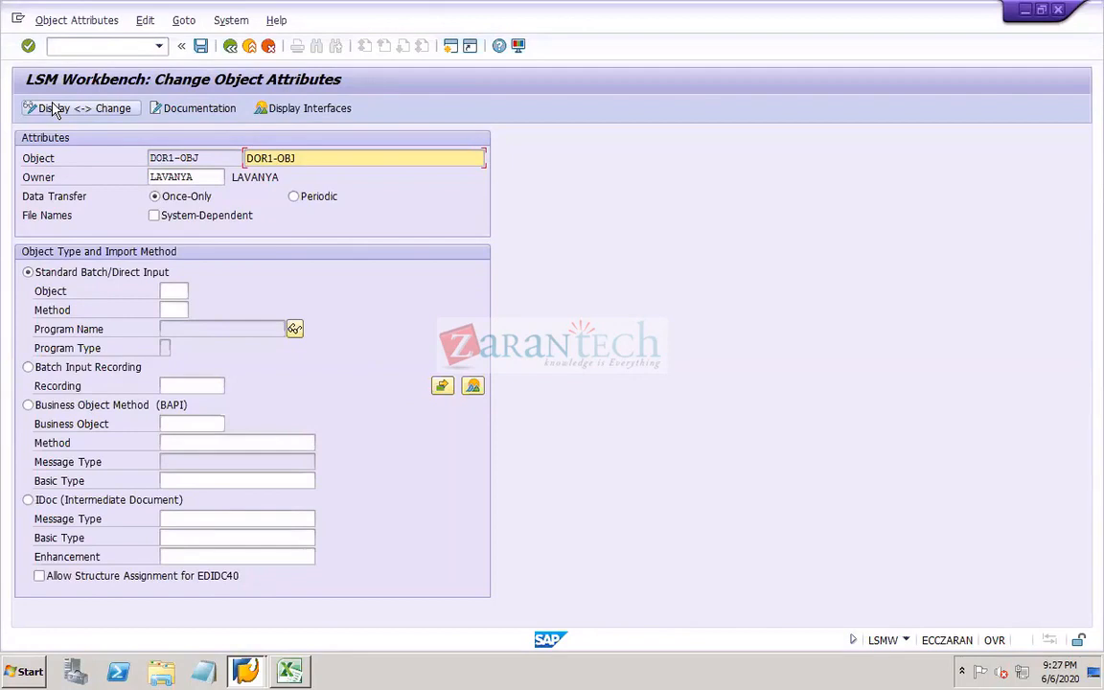
{"action": "left_click", "coordinate": [28, 368]}
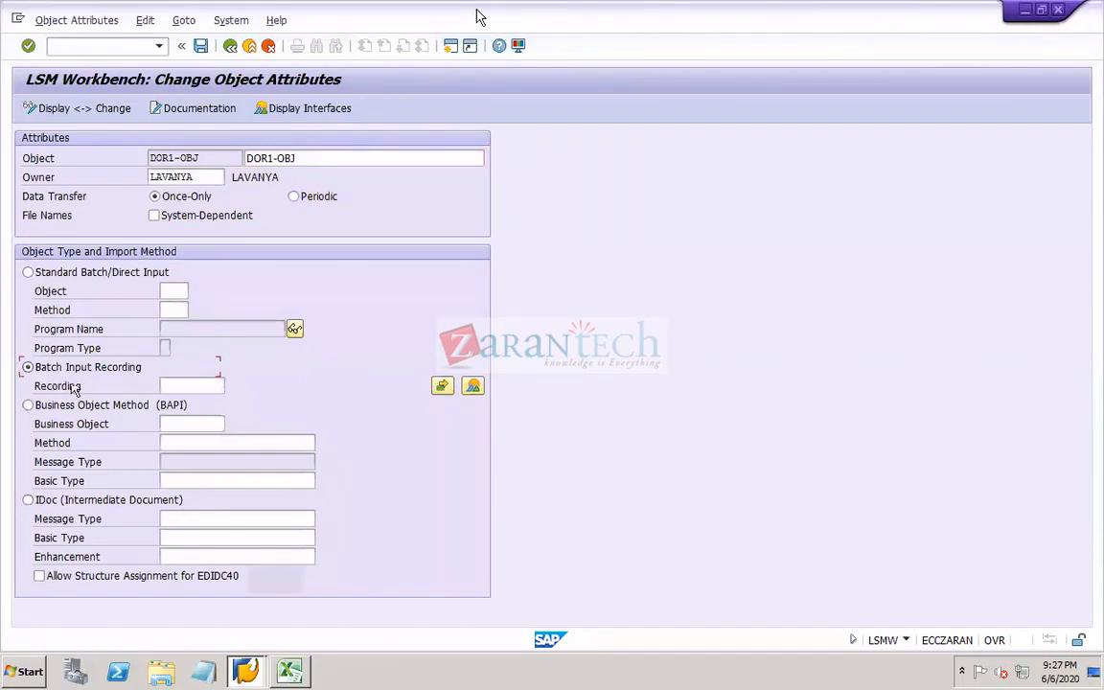
In the project's recordings overview, try to create a recording named DOR1-R with the description DOR1-RECORDING
{"action": "left_click", "coordinate": [474, 386]}
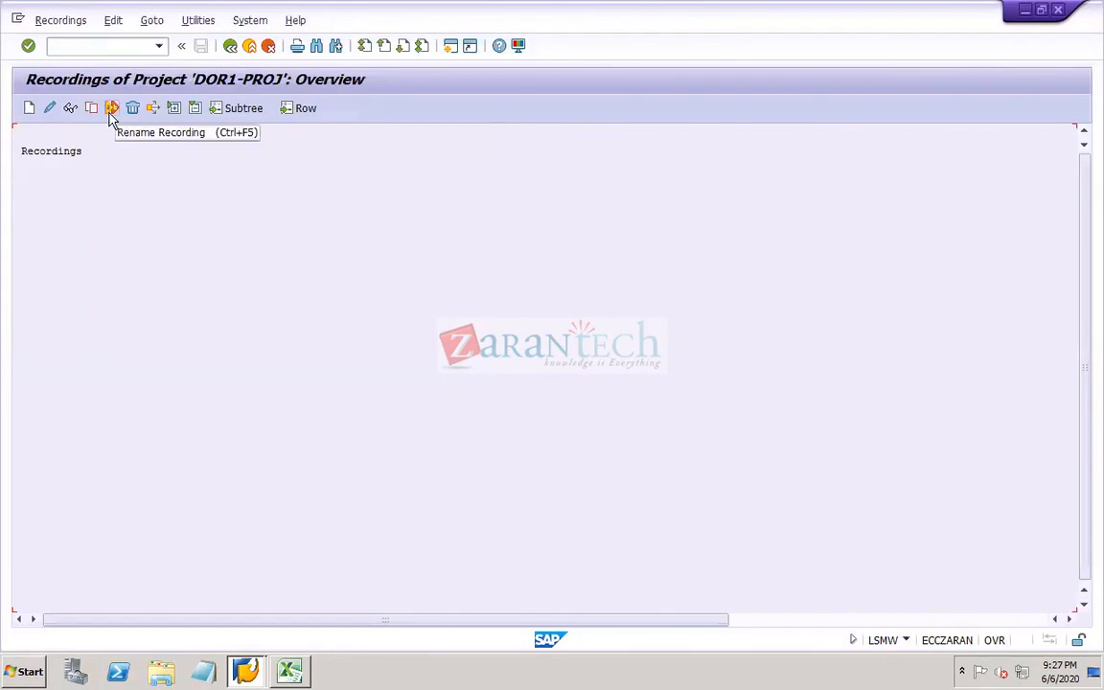
{"action": "left_click", "coordinate": [30, 111]}
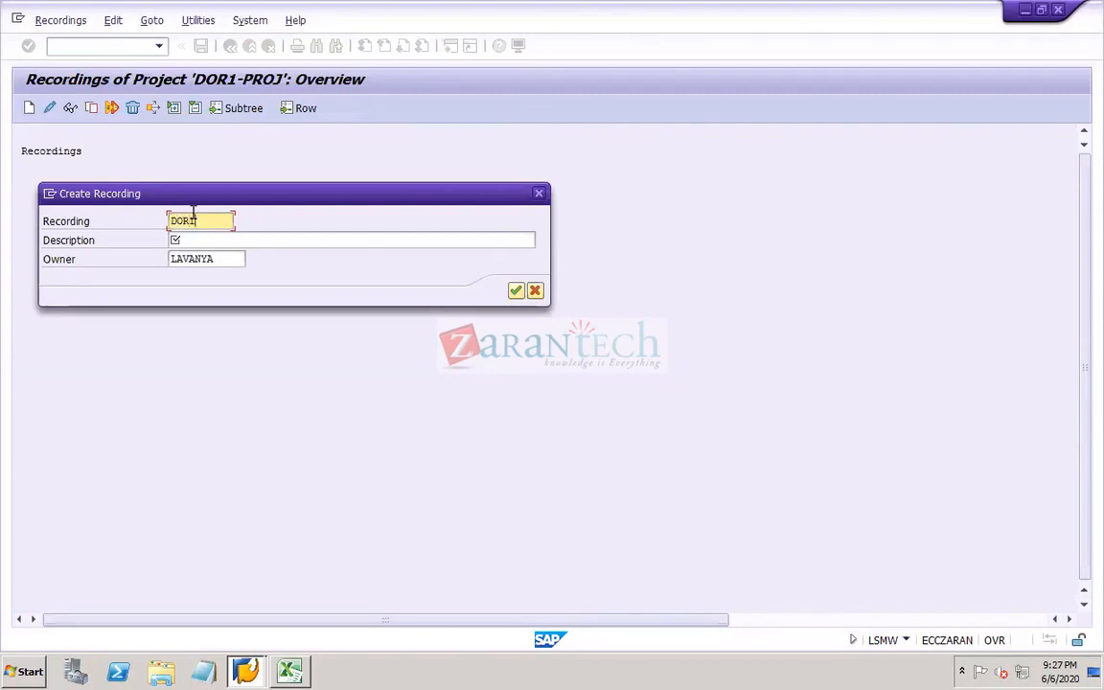
{"action": "type", "text": "CO"}
{"action": "key", "text": "BackSpace"}
{"action": "key", "text": "BackSpace"}
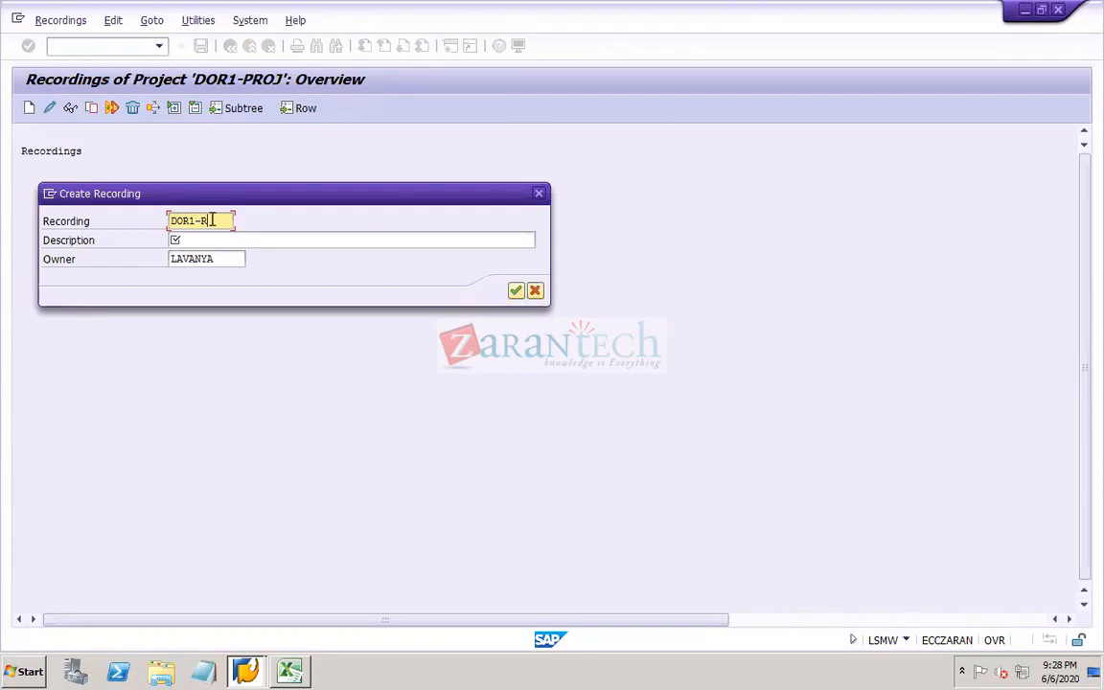
{"action": "left_click_drag", "start_coordinate": [212, 221], "coordinate": [130, 223]}
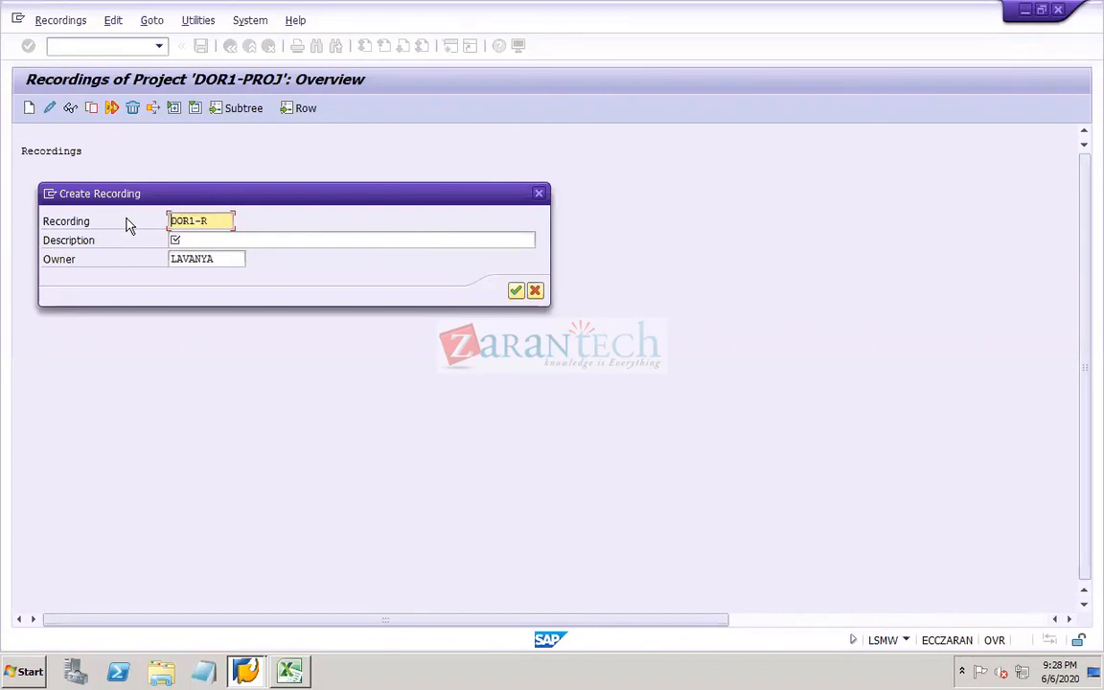
{"action": "key", "text": "Tab"}
{"action": "key", "text": "ctrl+v"}
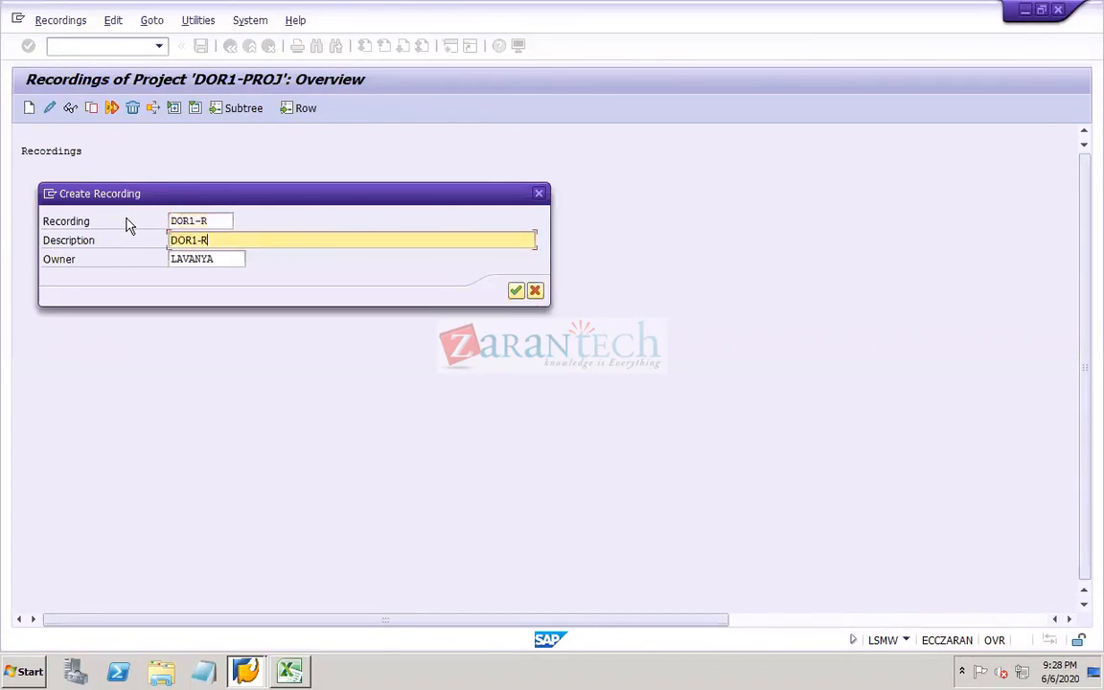
{"action": "type", "text": "ECORDING"}
{"action": "left_click", "coordinate": [218, 260]}
{"action": "left_click", "coordinate": [516, 291]}
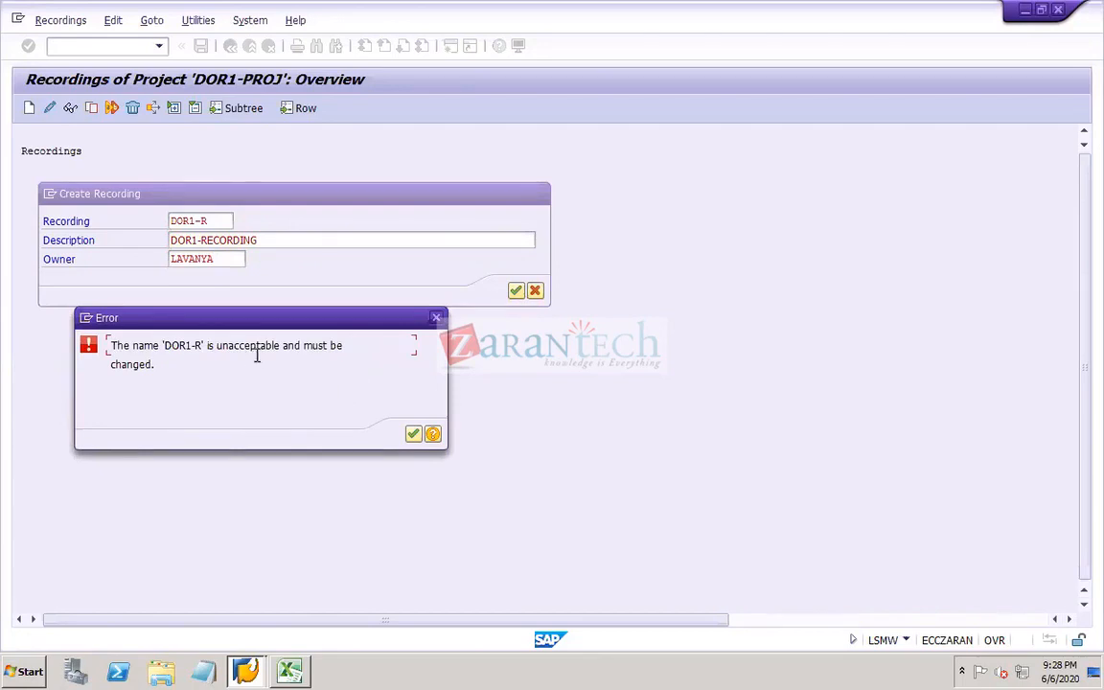
Shorten the recording's name by one character and start recording the transaction XK01
{"action": "left_click", "coordinate": [414, 436]}
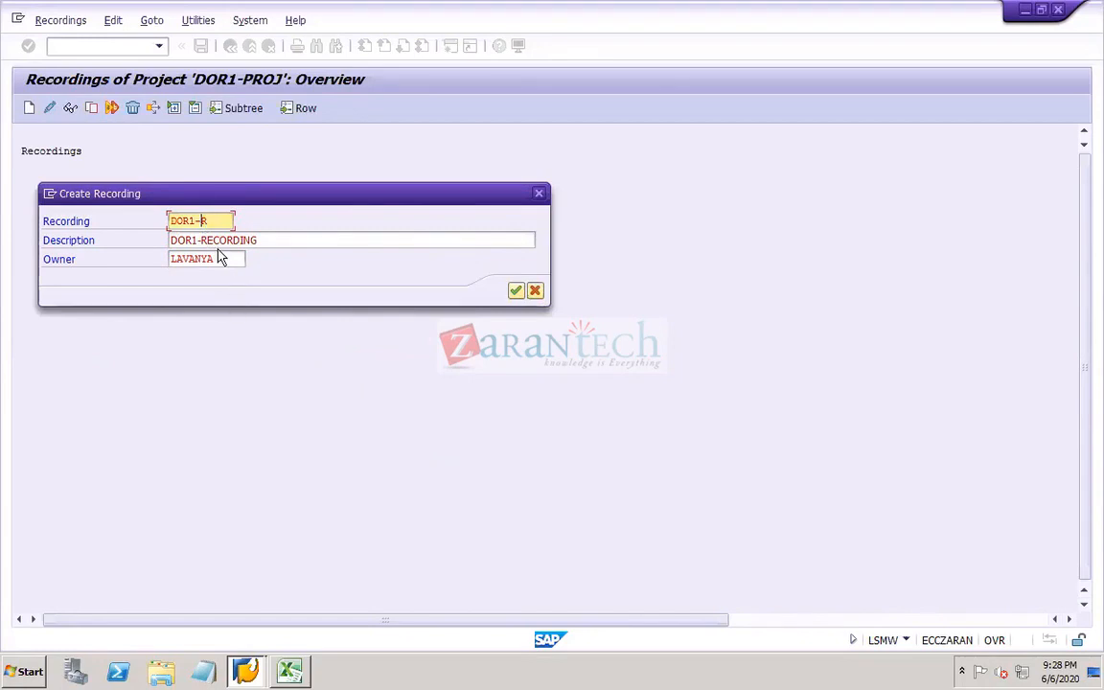
{"action": "key", "text": "Delete"}
{"action": "left_click", "coordinate": [517, 291]}
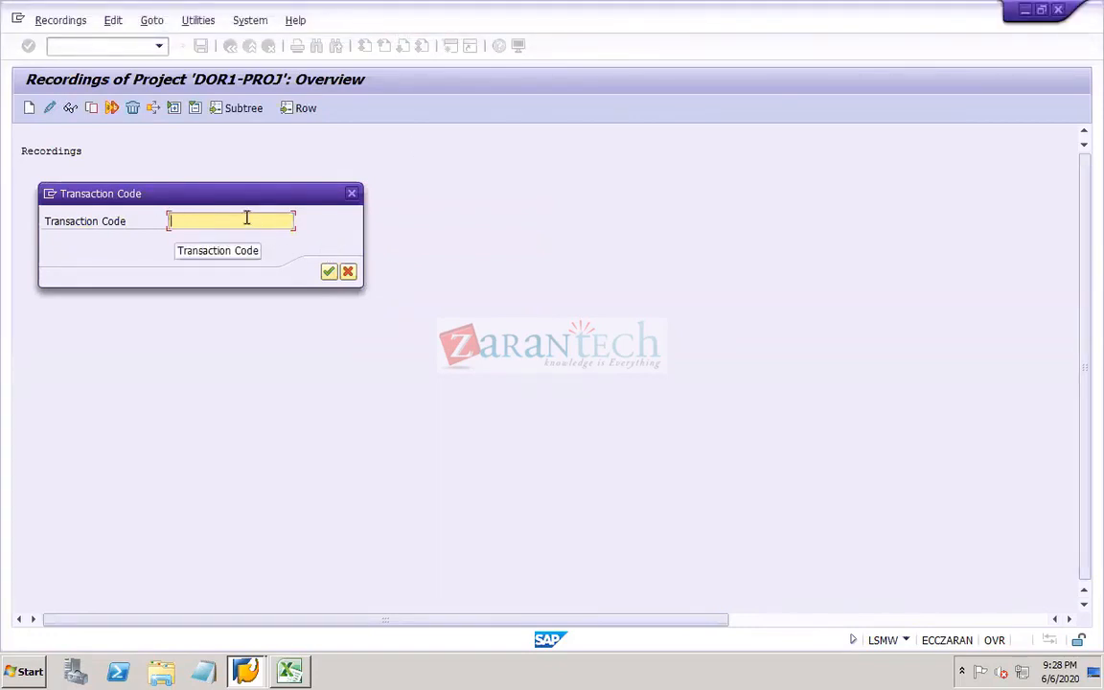
{"action": "type", "text": "x"}
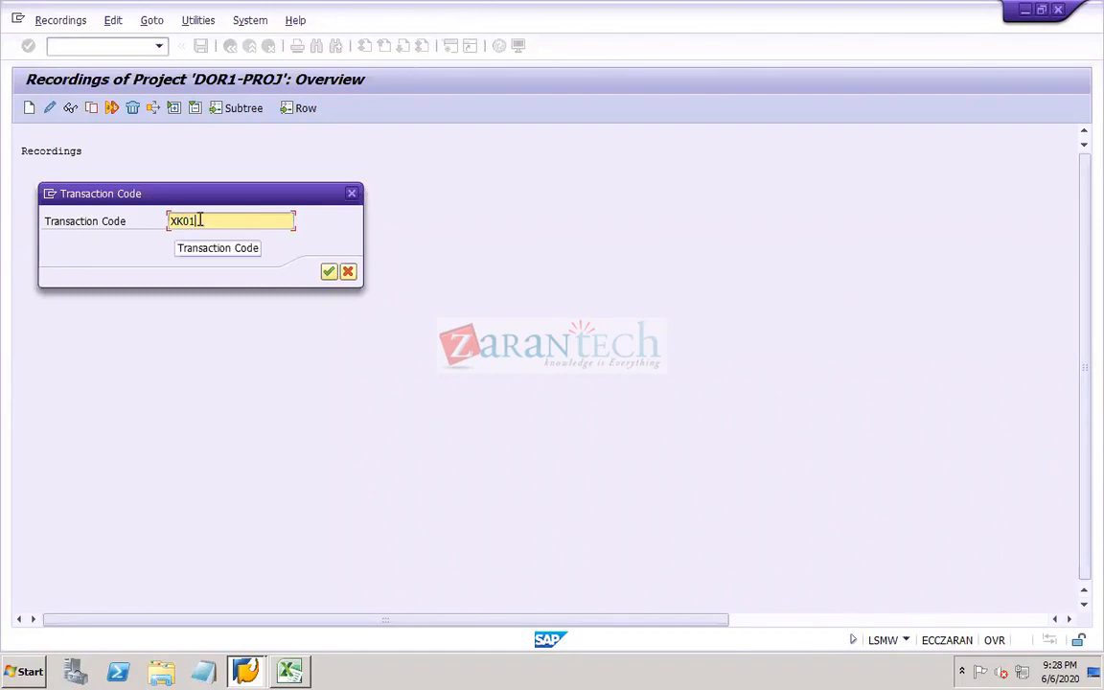
{"action": "left_click", "coordinate": [329, 271]}
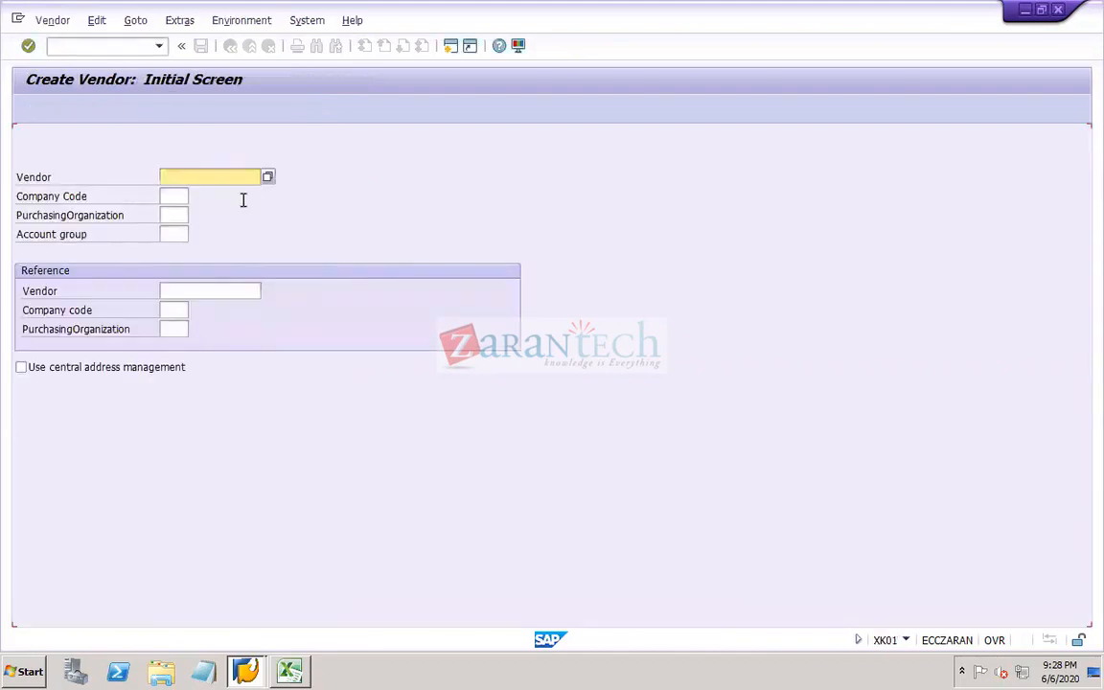
Enter DOR1-VEND5 as the vendor on the Create Vendor initial screen
{"action": "mouse_move", "coordinate": [596, 11]}
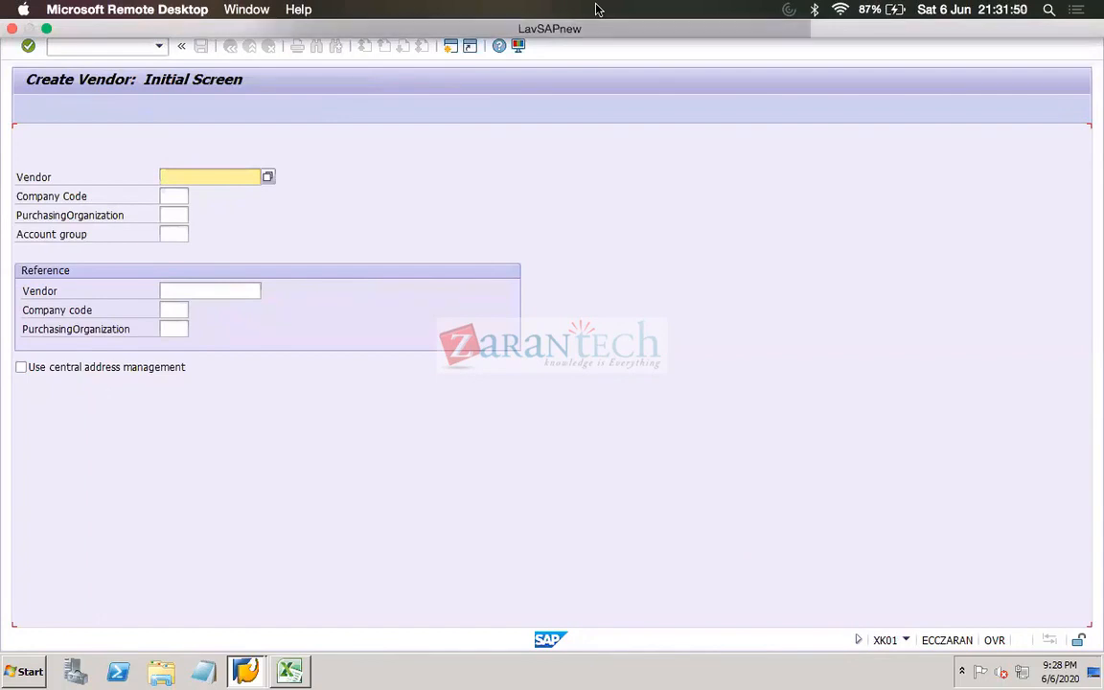
{"action": "left_click", "coordinate": [230, 172]}
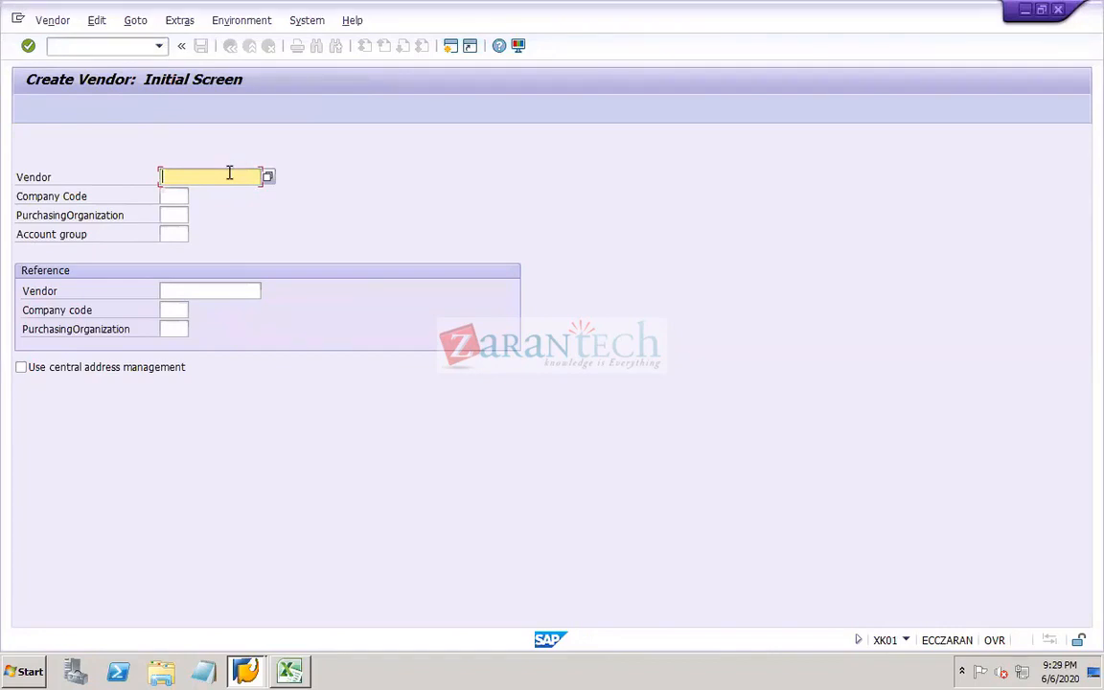
{"action": "left_click", "coordinate": [230, 172]}
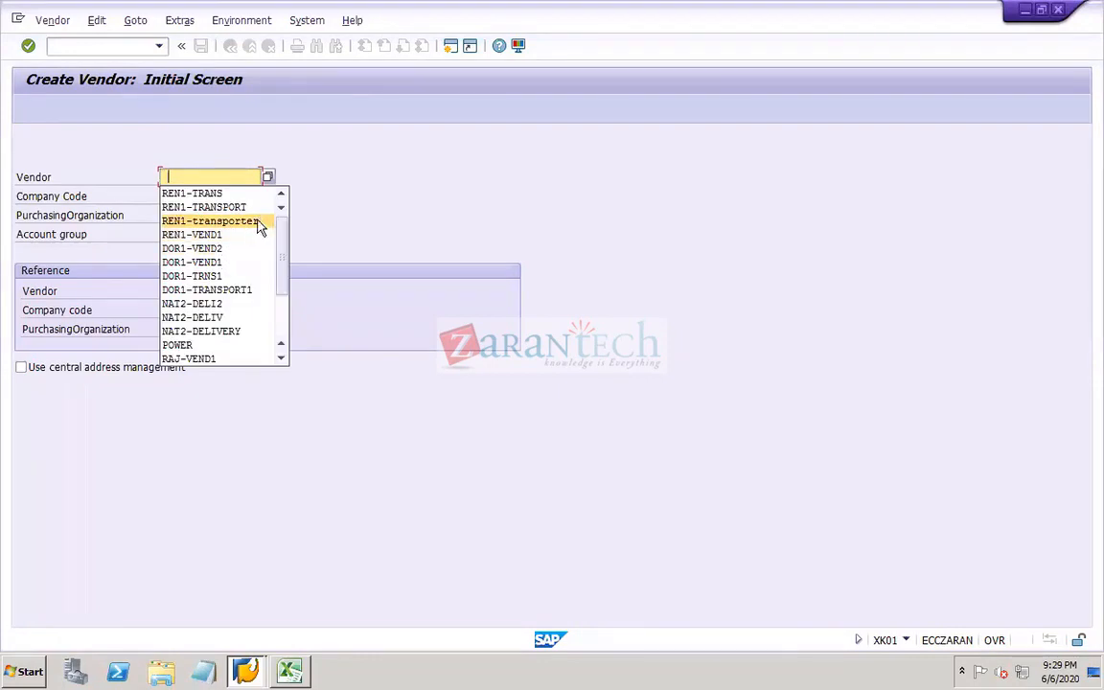
{"action": "left_click", "coordinate": [216, 262]}
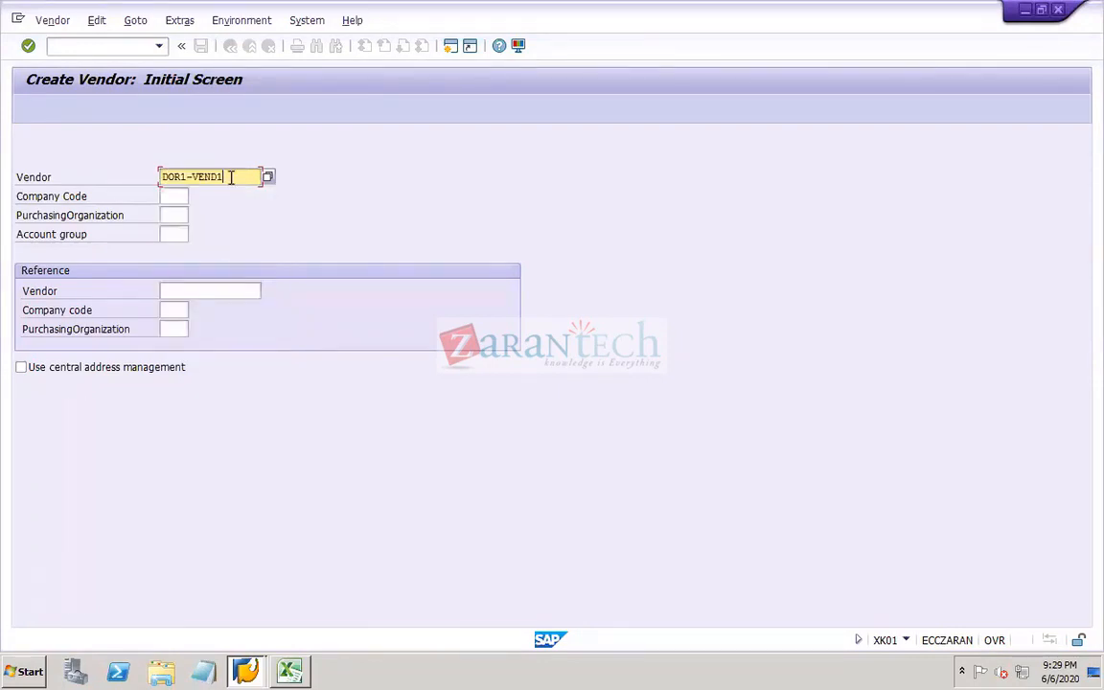
{"action": "key", "text": "BackSpace"}
{"action": "type", "text": "7"}
{"action": "key", "text": "BackSpace"}
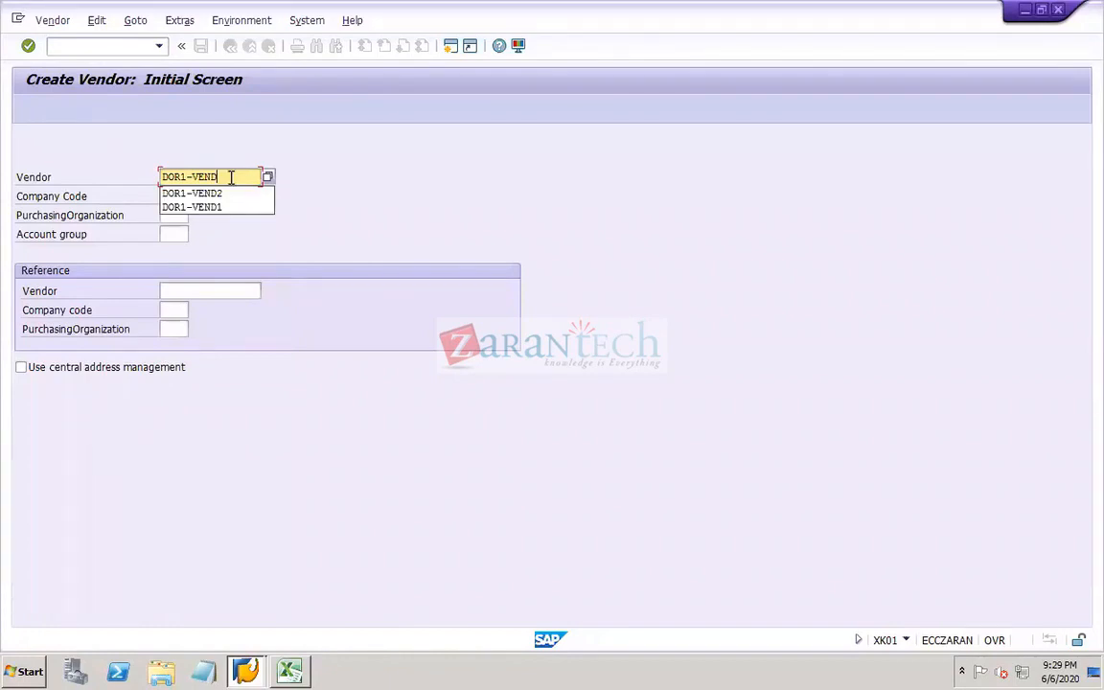
{"action": "type", "text": "5"}
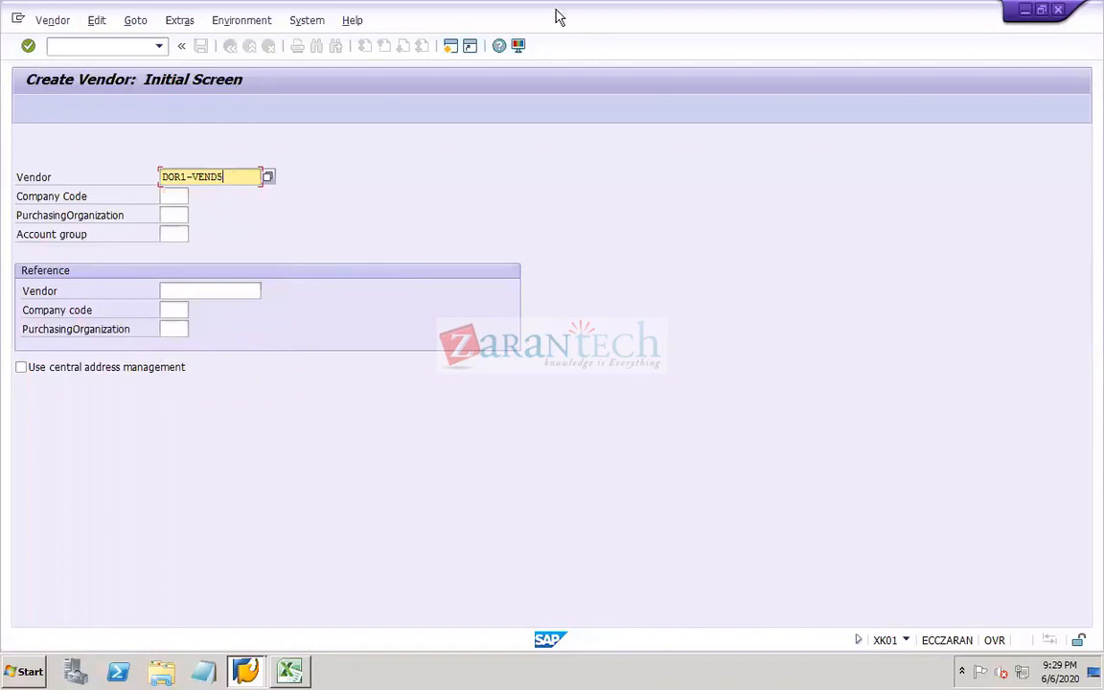
Set both the company code and the account group to DOR1 and continue to the vendor's address data
{"action": "left_click", "coordinate": [180, 196]}
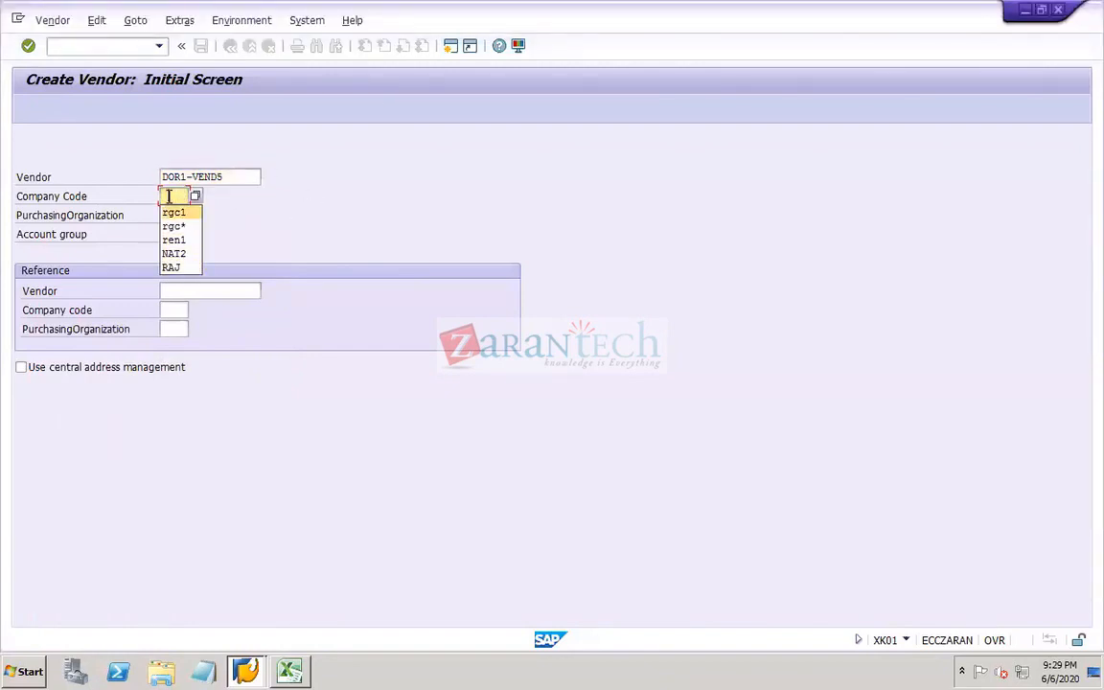
{"action": "left_click", "coordinate": [167, 197]}
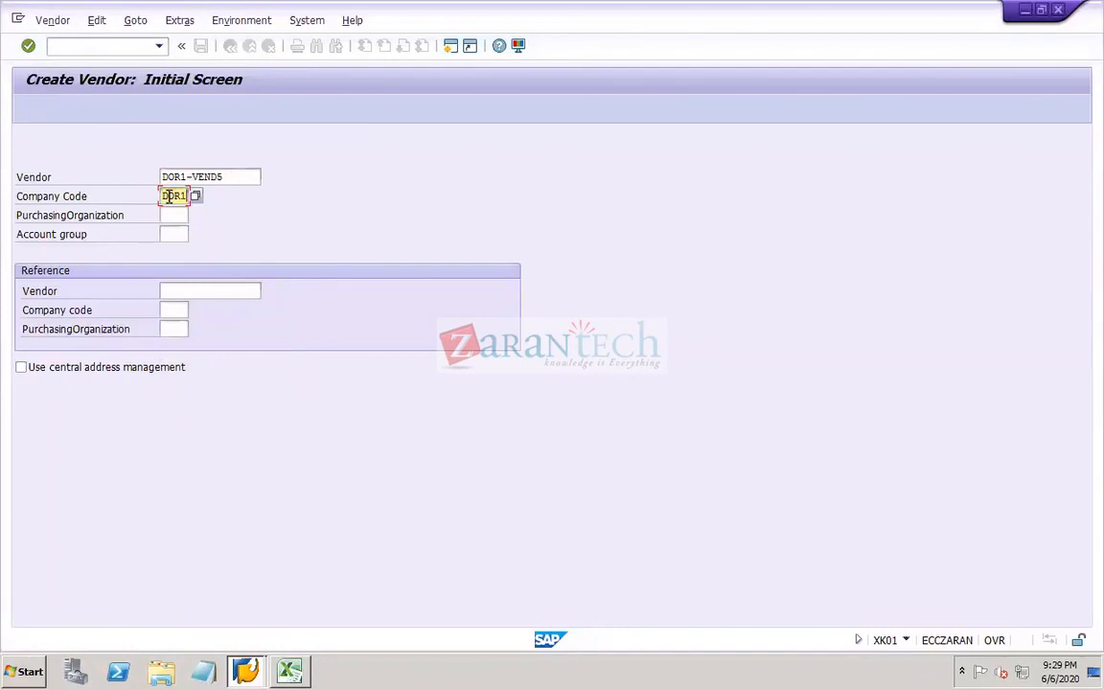
{"action": "left_click", "coordinate": [165, 233]}
{"action": "type", "text": "DOR1"}
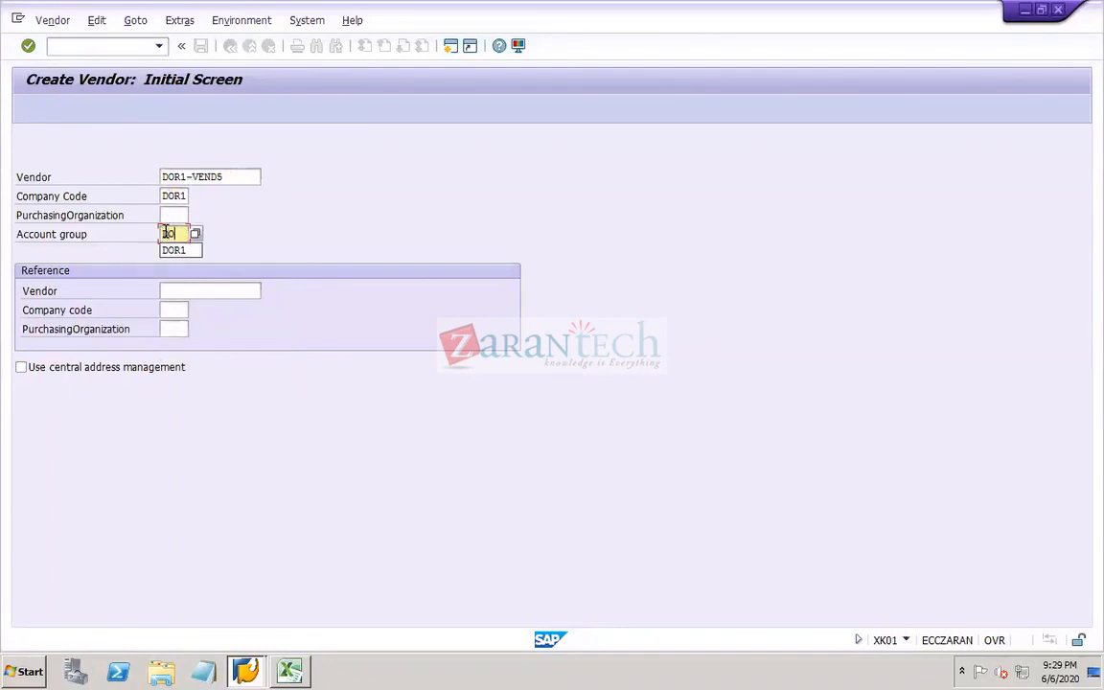
{"action": "mouse_move", "coordinate": [476, 8]}
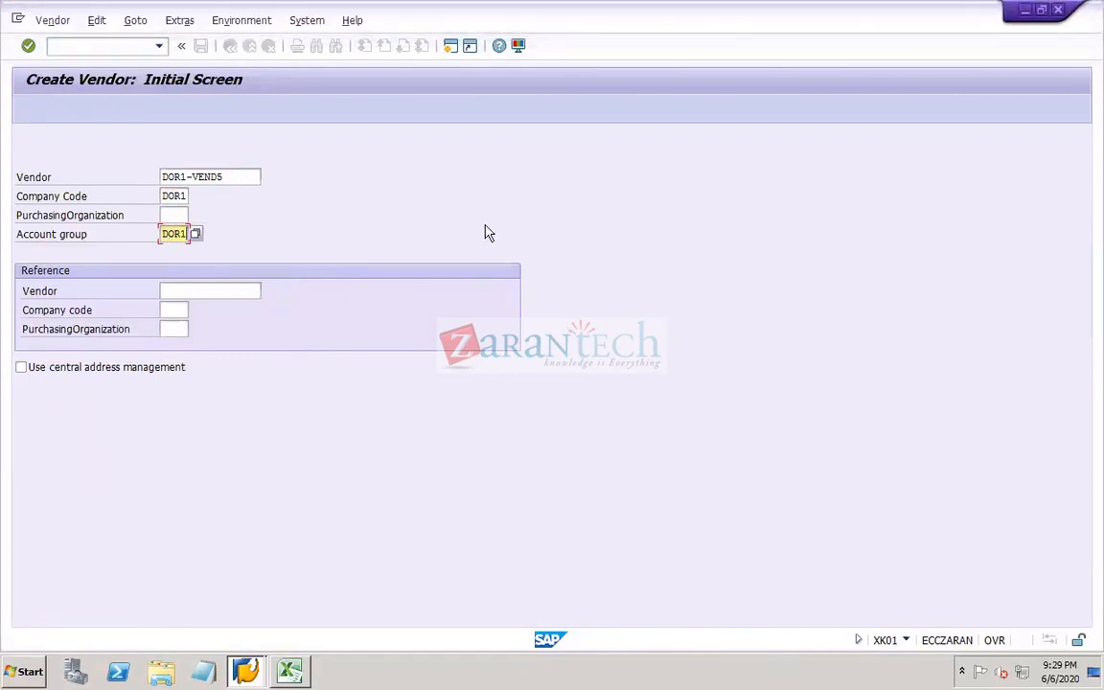
{"action": "key", "text": "Return"}
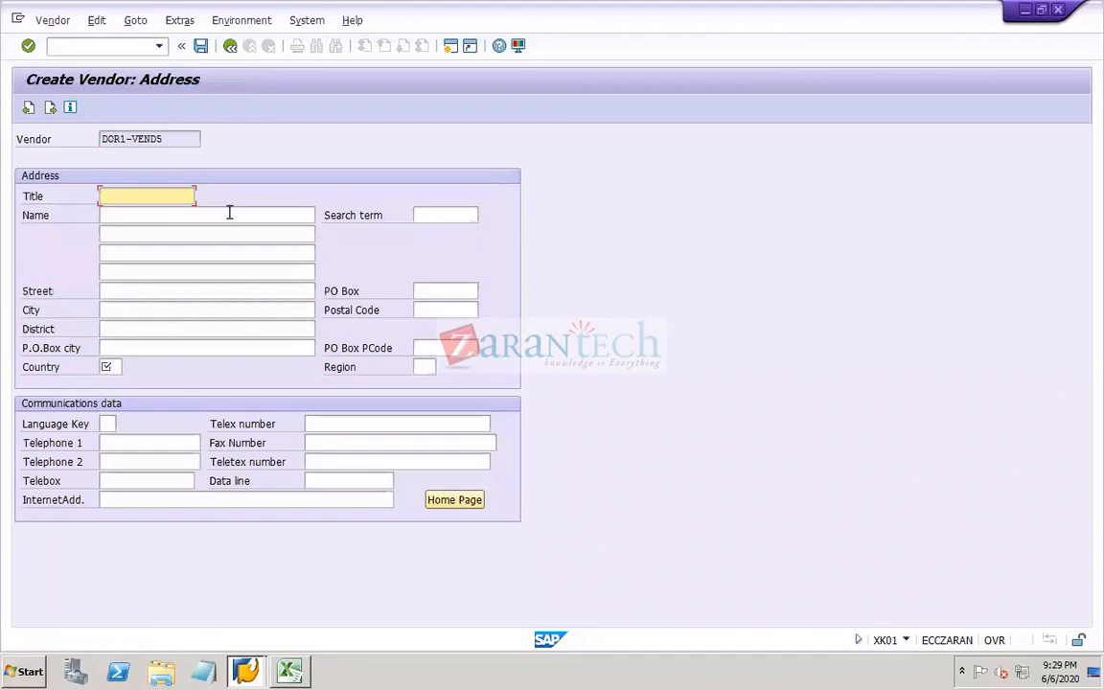
Fill in the vendor's address data with title M/s, name DOR1-VEND5 and country US
{"action": "left_click", "coordinate": [175, 196]}
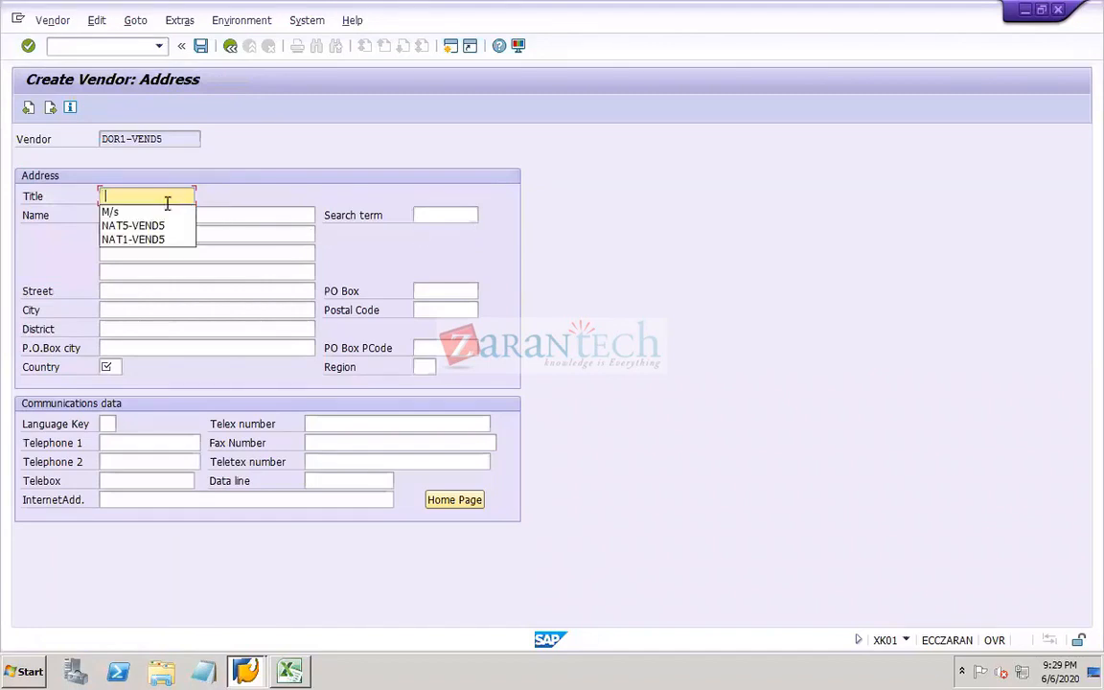
{"action": "left_click", "coordinate": [142, 212]}
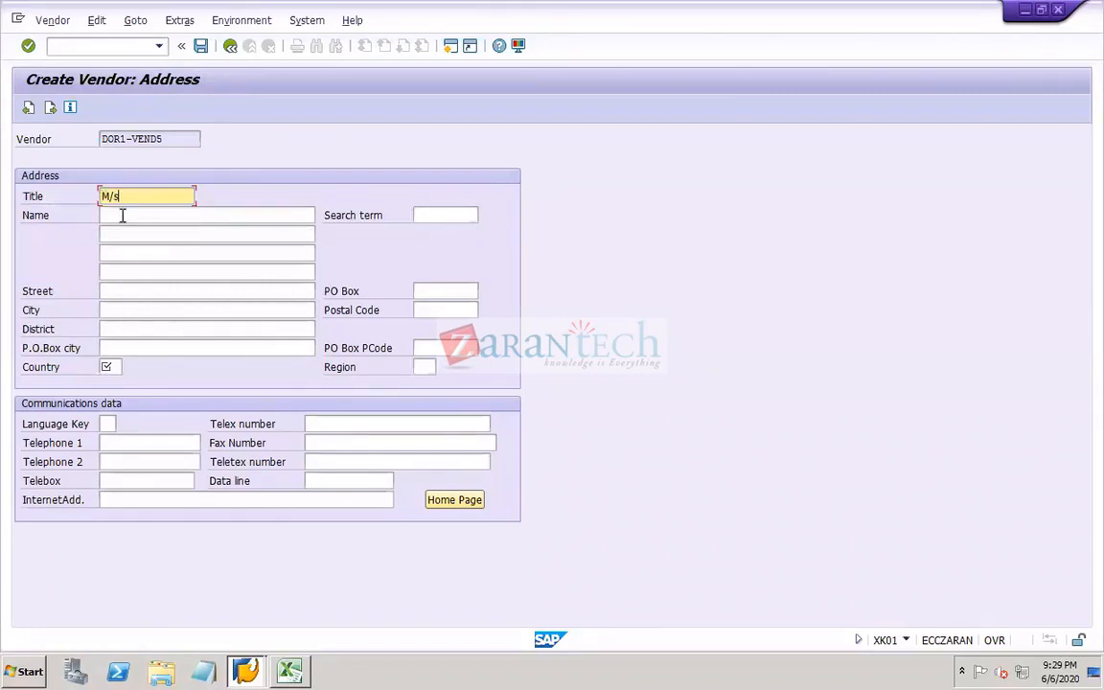
{"action": "left_click", "coordinate": [111, 215]}
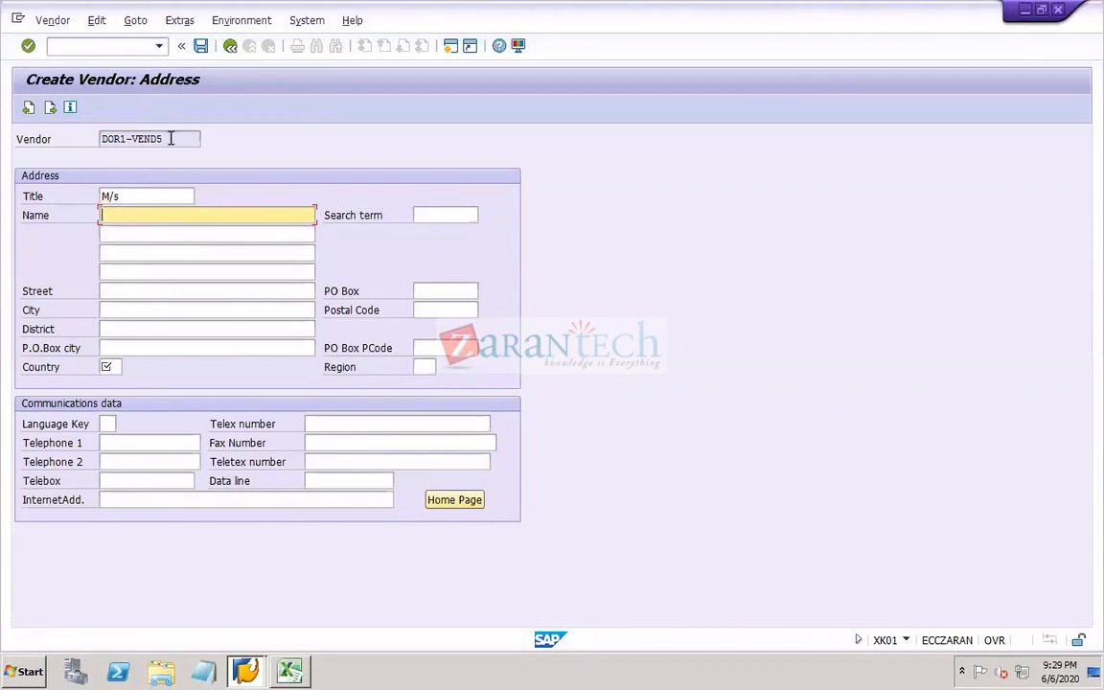
{"action": "left_click_drag", "start_coordinate": [171, 139], "coordinate": [89, 148]}
{"action": "key", "text": "ctrl+c"}
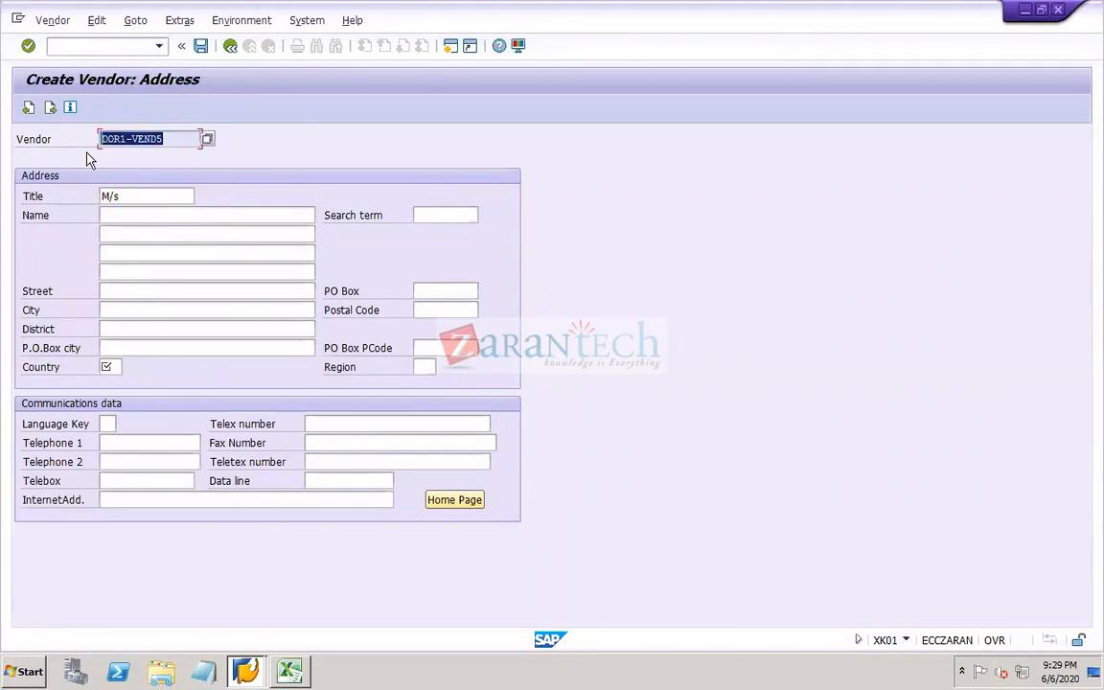
{"action": "left_click", "coordinate": [155, 214]}
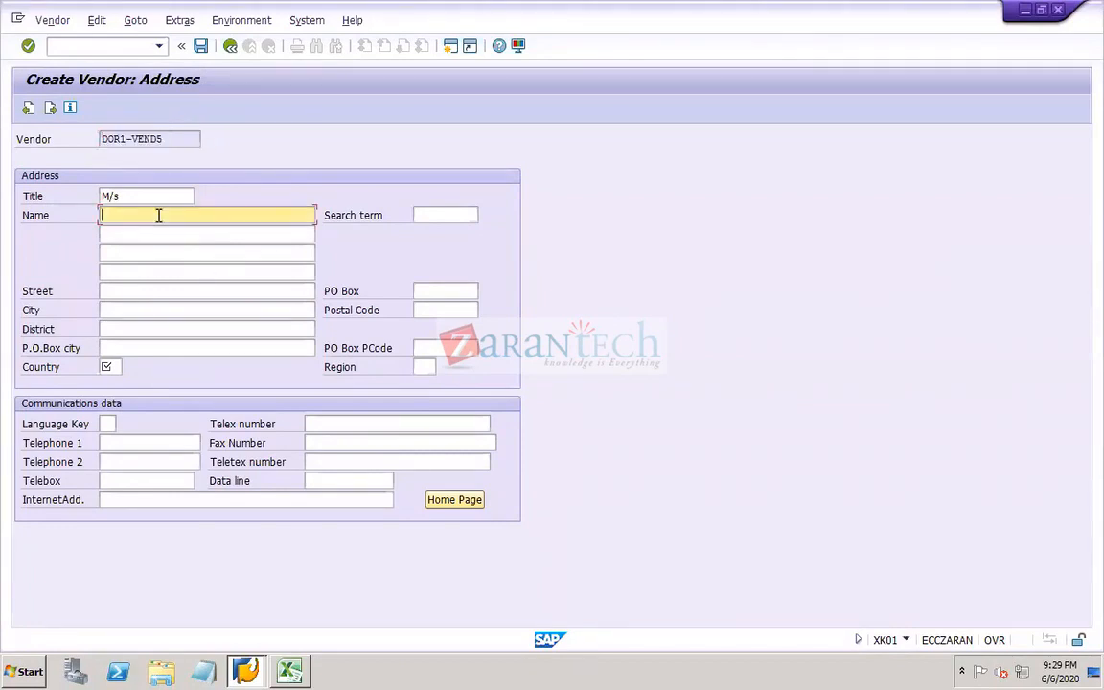
{"action": "key", "text": "ctrl+v"}
{"action": "left_click", "coordinate": [108, 367]}
{"action": "left_click", "coordinate": [117, 384]}
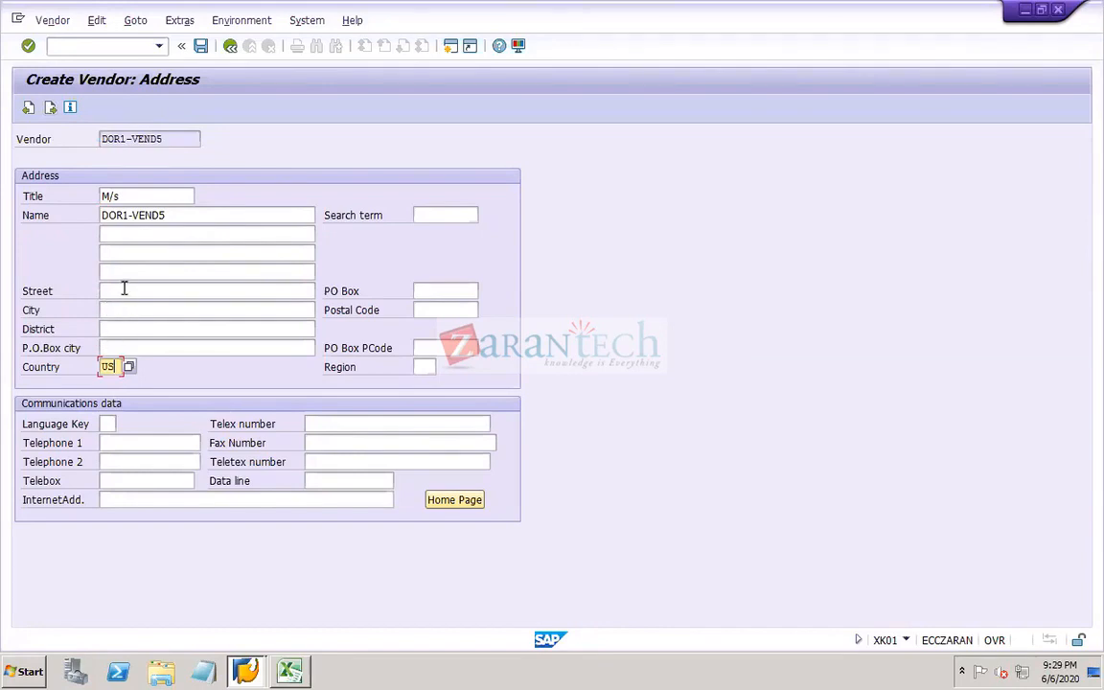
Advance past the control, bank payment transactions and contact persons screens to the vendor's accounting information, leaving them blank
{"action": "left_click", "coordinate": [51, 109]}
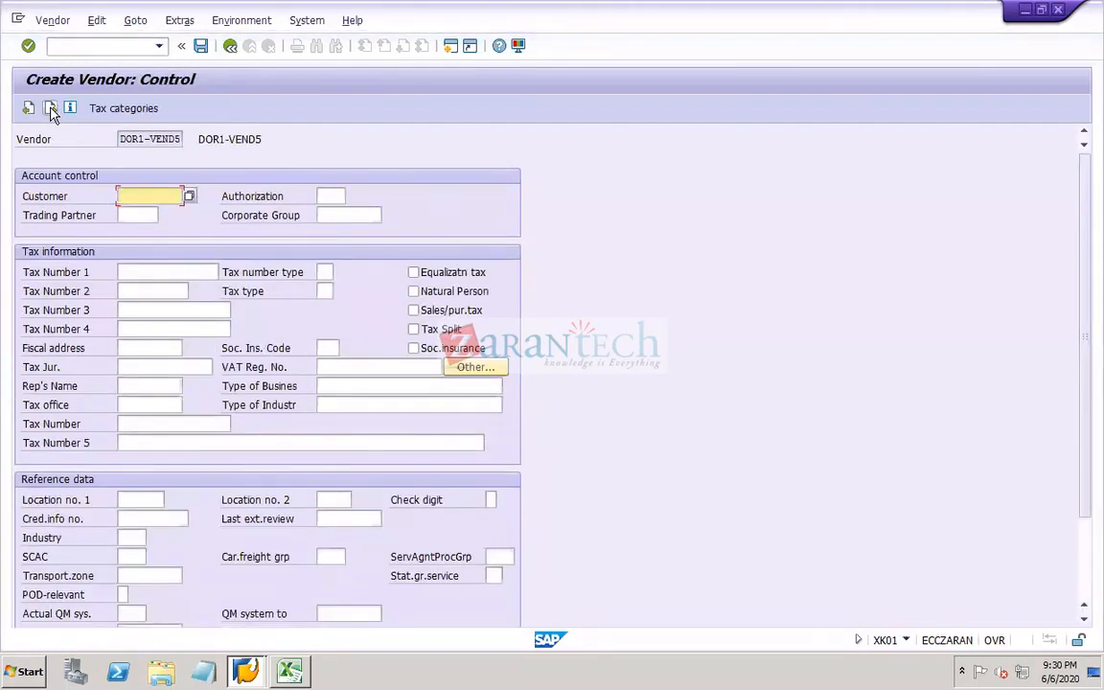
{"action": "left_click", "coordinate": [51, 109]}
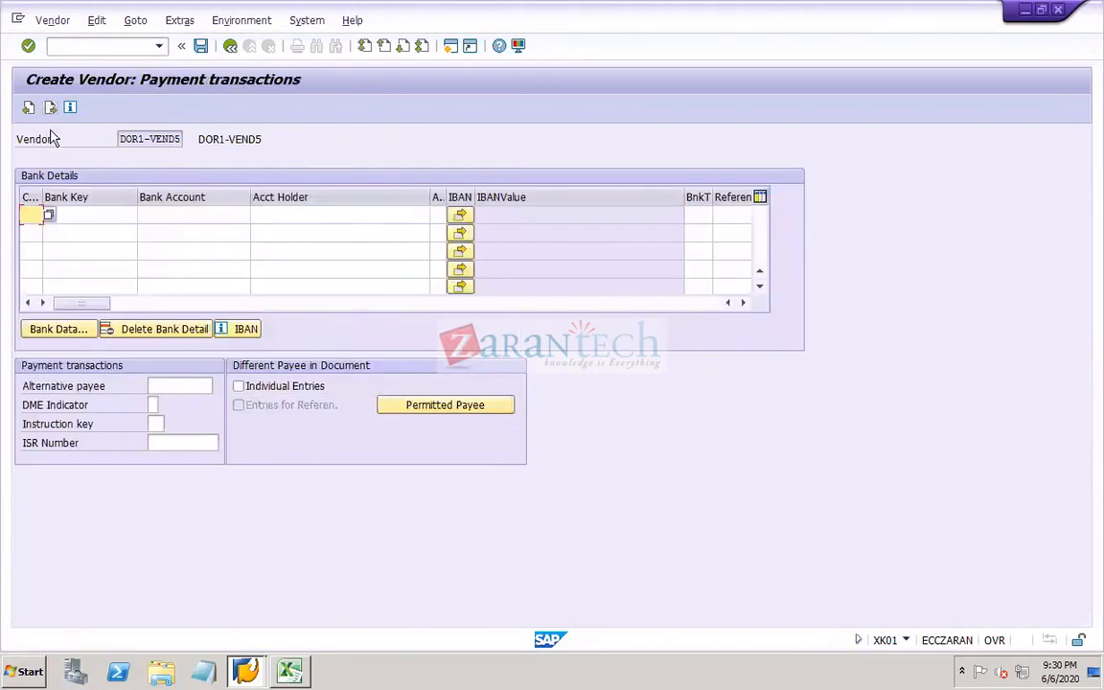
{"action": "left_click", "coordinate": [51, 109]}
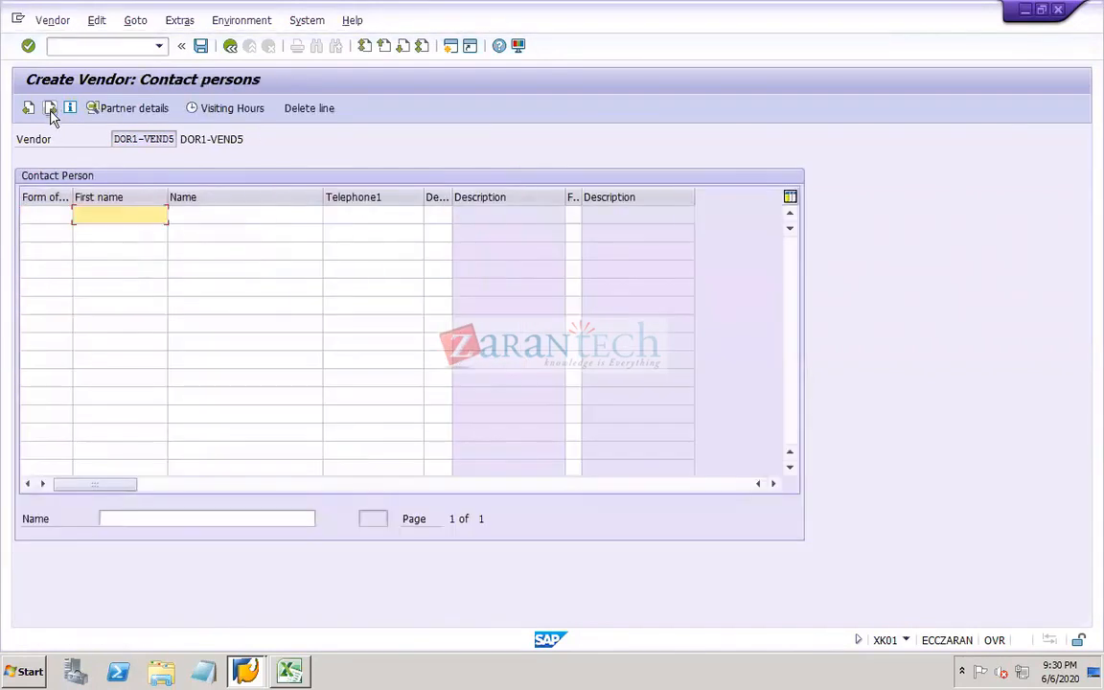
{"action": "left_click", "coordinate": [53, 107]}
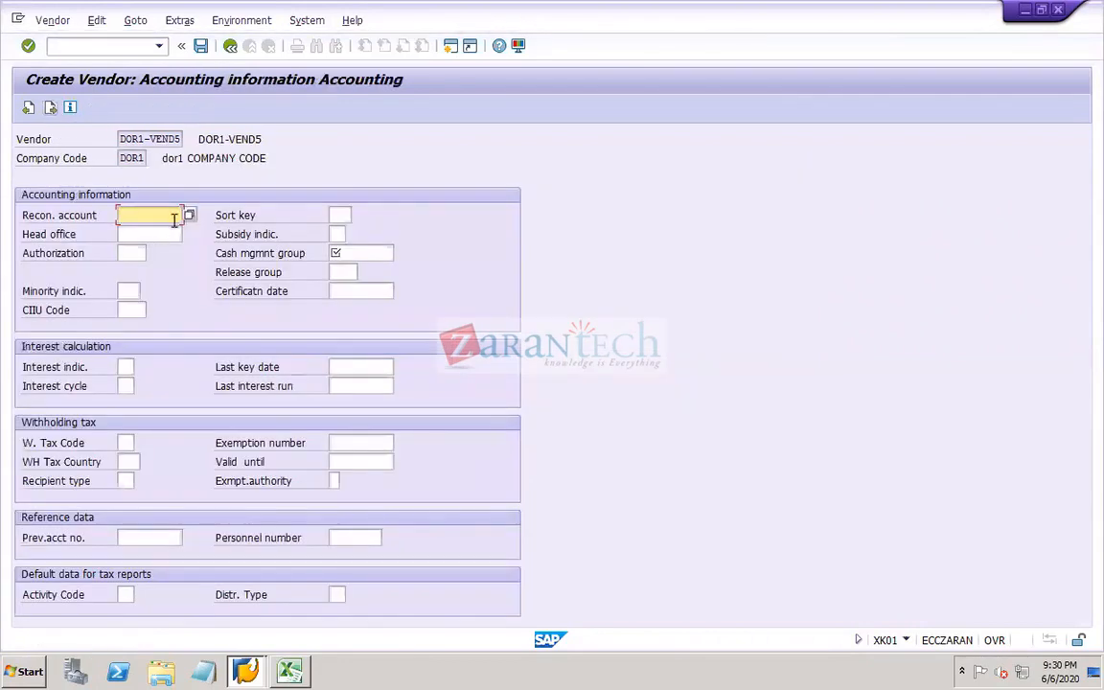
Set the reconciliation account to 20008 (sundry vendors) and the cash management group to A1, and continue to the payment data
{"action": "left_click", "coordinate": [180, 215]}
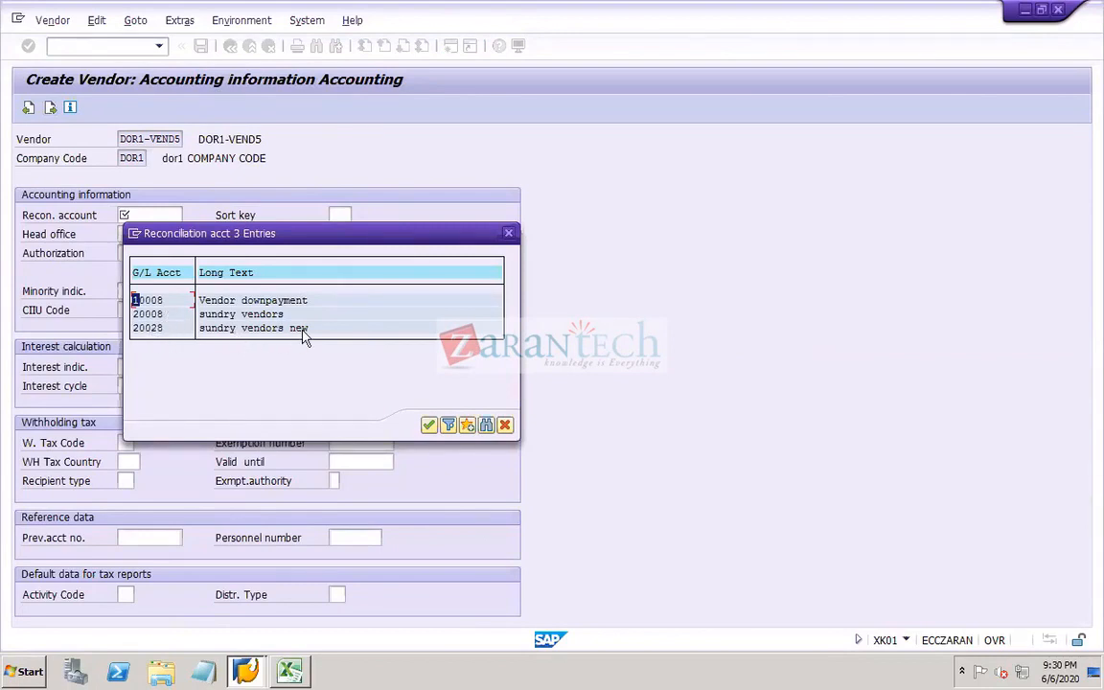
{"action": "double_click", "coordinate": [169, 315]}
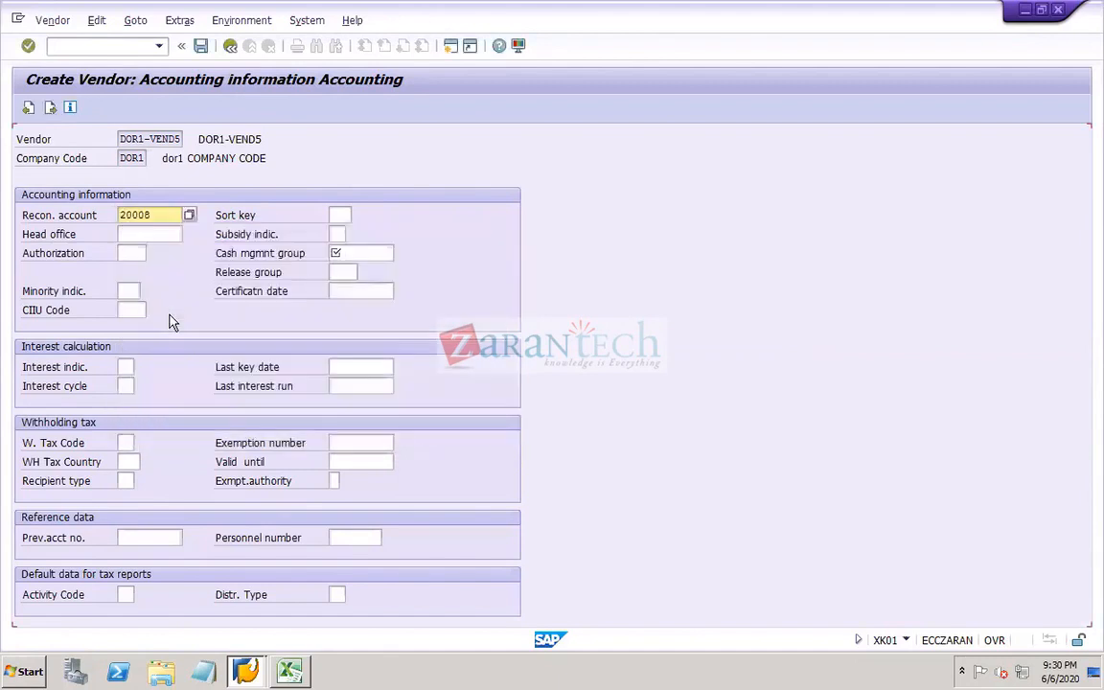
{"action": "left_click", "coordinate": [340, 252]}
{"action": "left_click", "coordinate": [356, 269]}
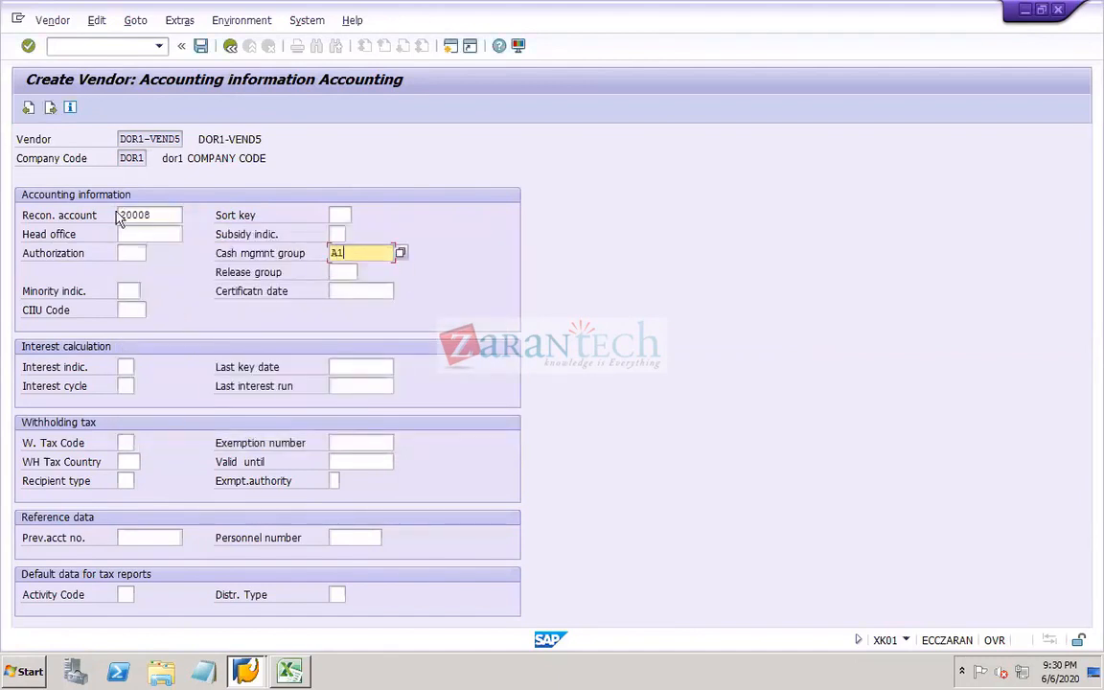
{"action": "key", "text": "Return"}
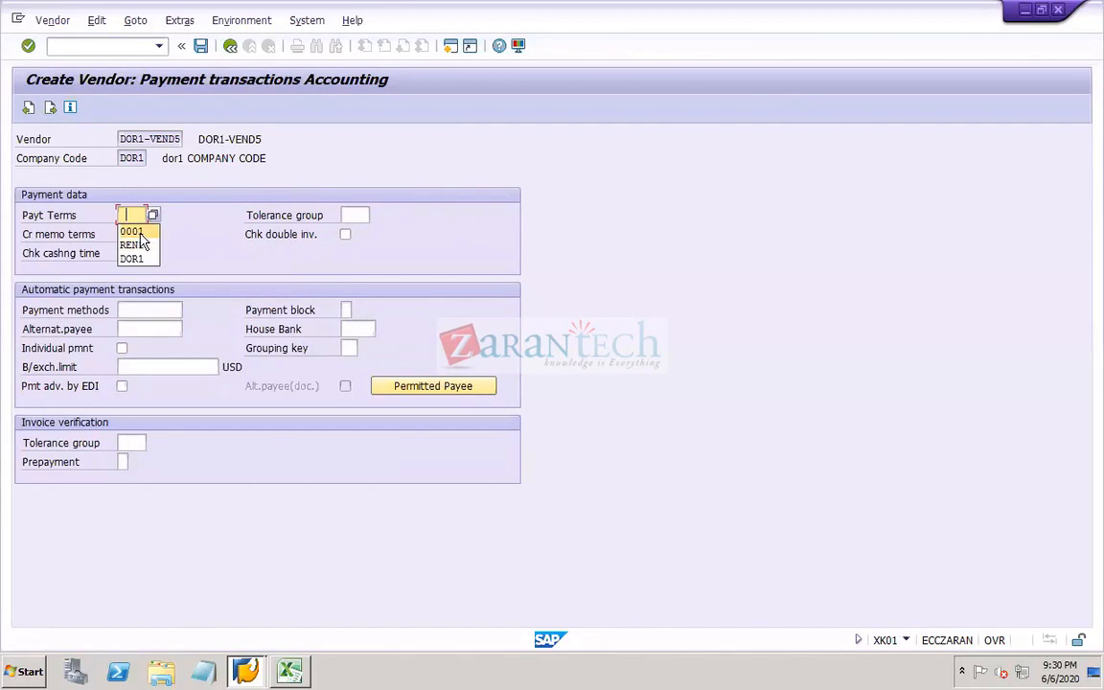
Set the payment terms to 0001, continue to correspondence and save the vendor to finish the recording
{"action": "left_click", "coordinate": [139, 230]}
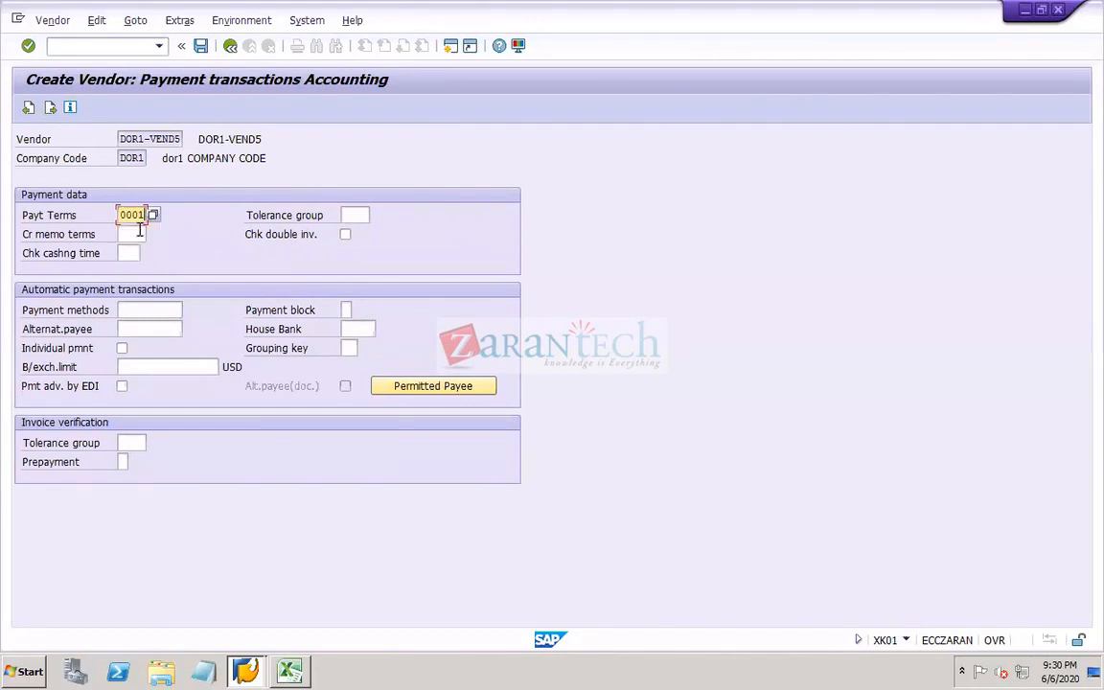
{"action": "key", "text": "Return"}
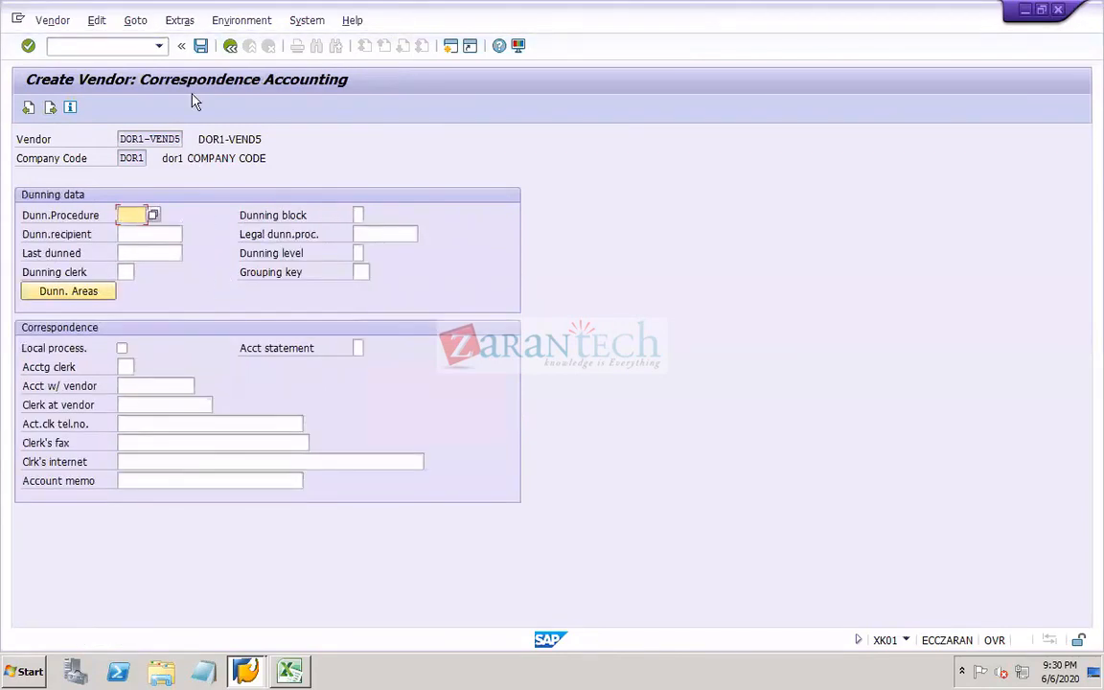
{"action": "left_click", "coordinate": [201, 47]}
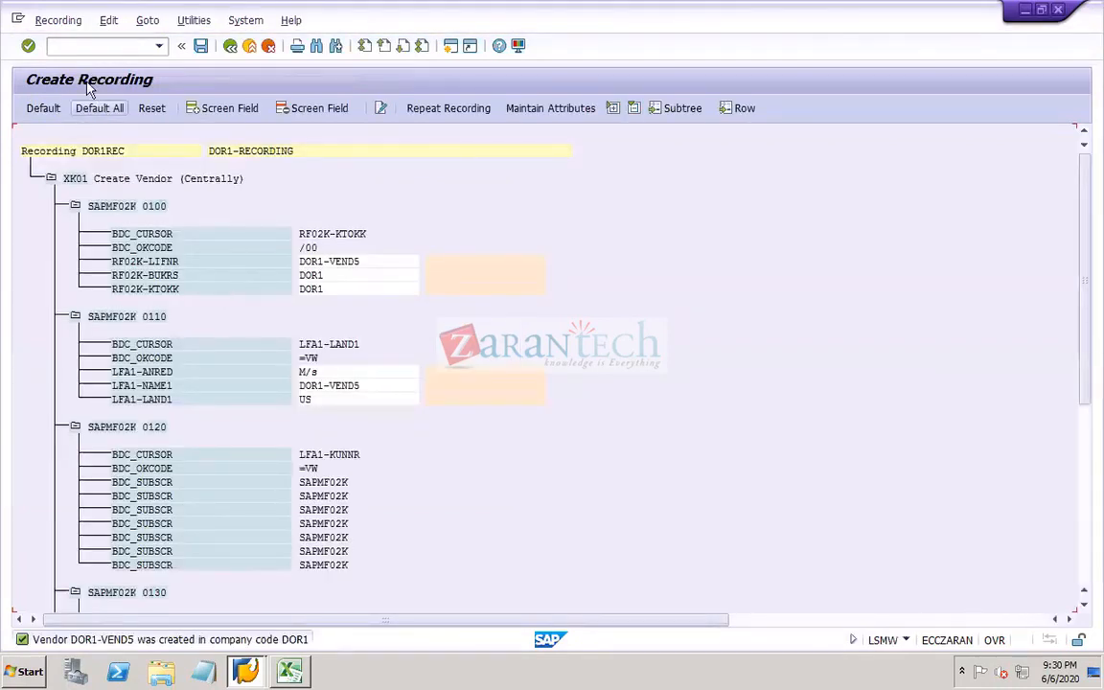
{"action": "left_click", "coordinate": [77, 177]}
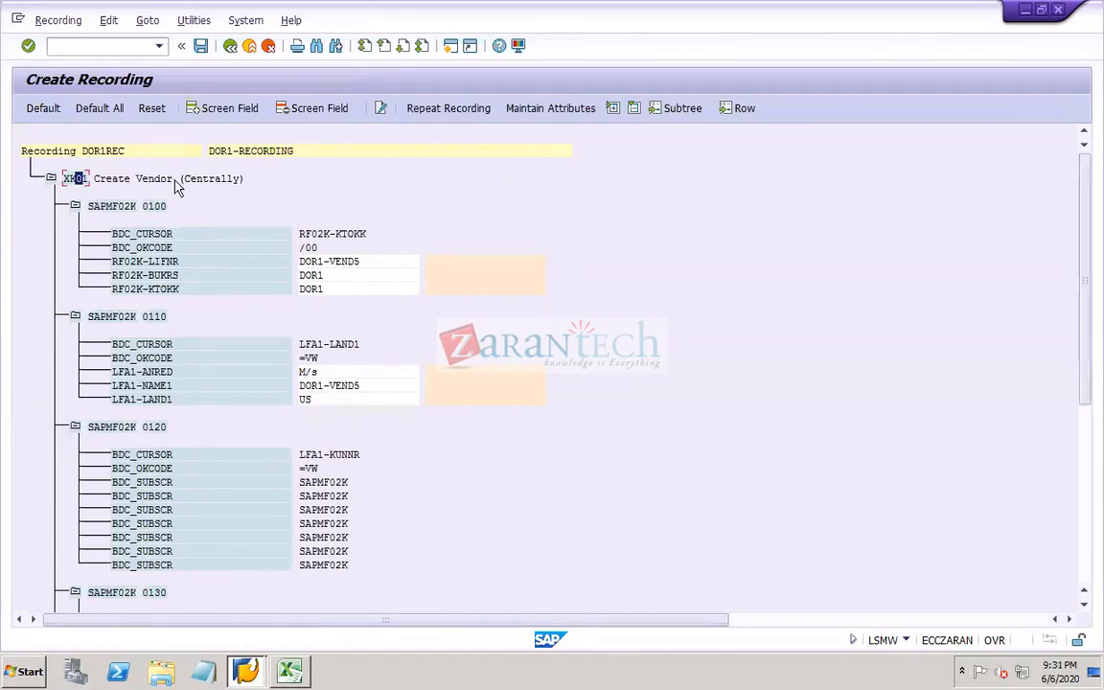
{"action": "left_click", "coordinate": [151, 150]}
{"action": "left_click", "coordinate": [73, 179]}
{"action": "left_click", "coordinate": [62, 150]}
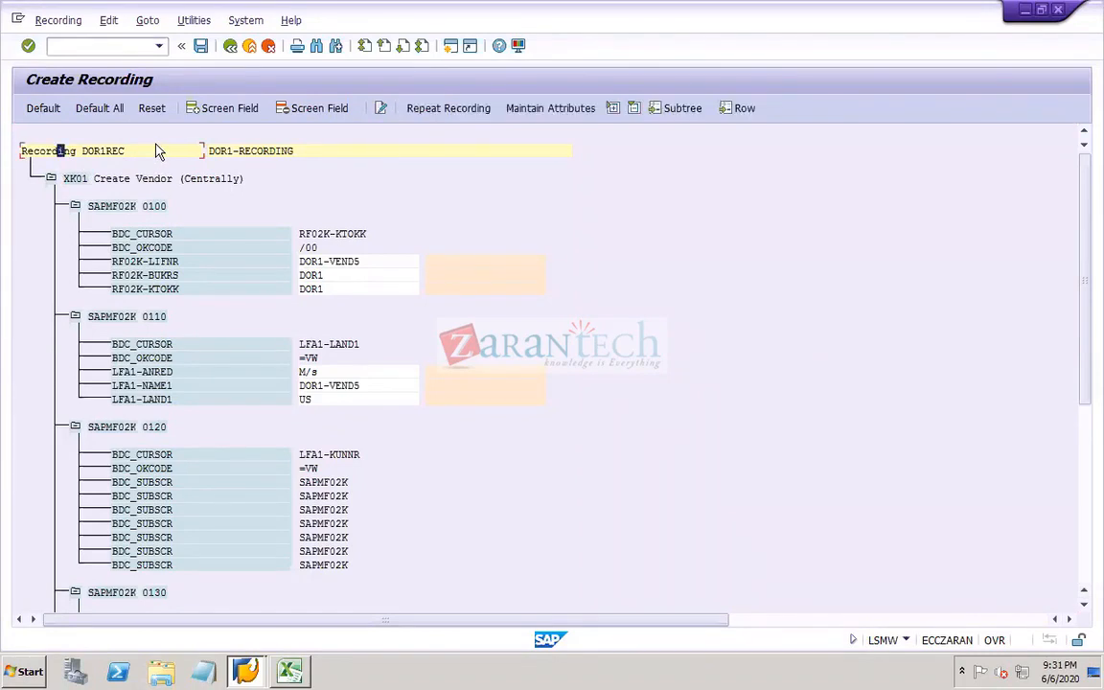
Assign default field names to all recorded fields, save the recording and return to the object attributes
{"action": "left_click", "coordinate": [111, 113]}
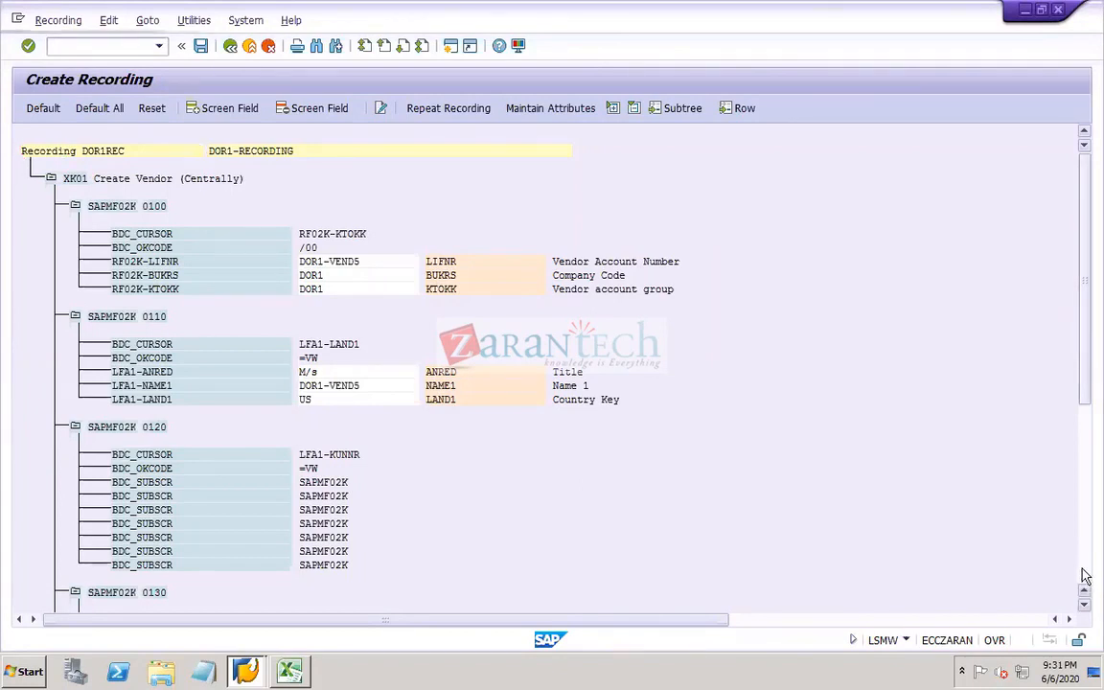
{"action": "left_click", "coordinate": [1086, 576]}
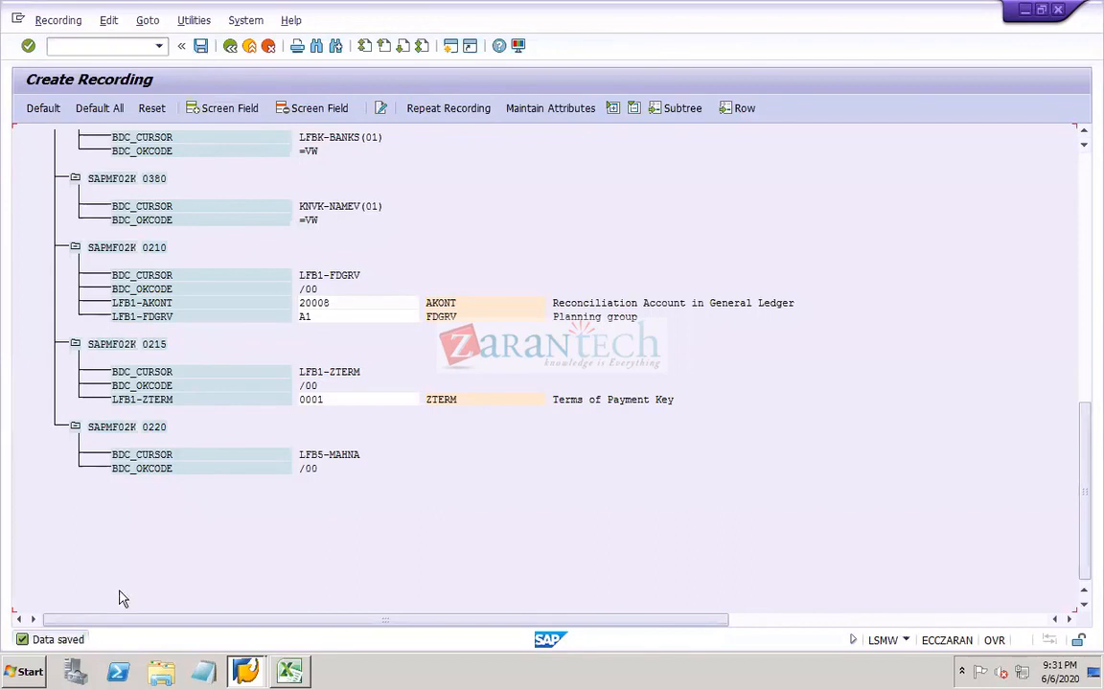
{"action": "left_click", "coordinate": [234, 47]}
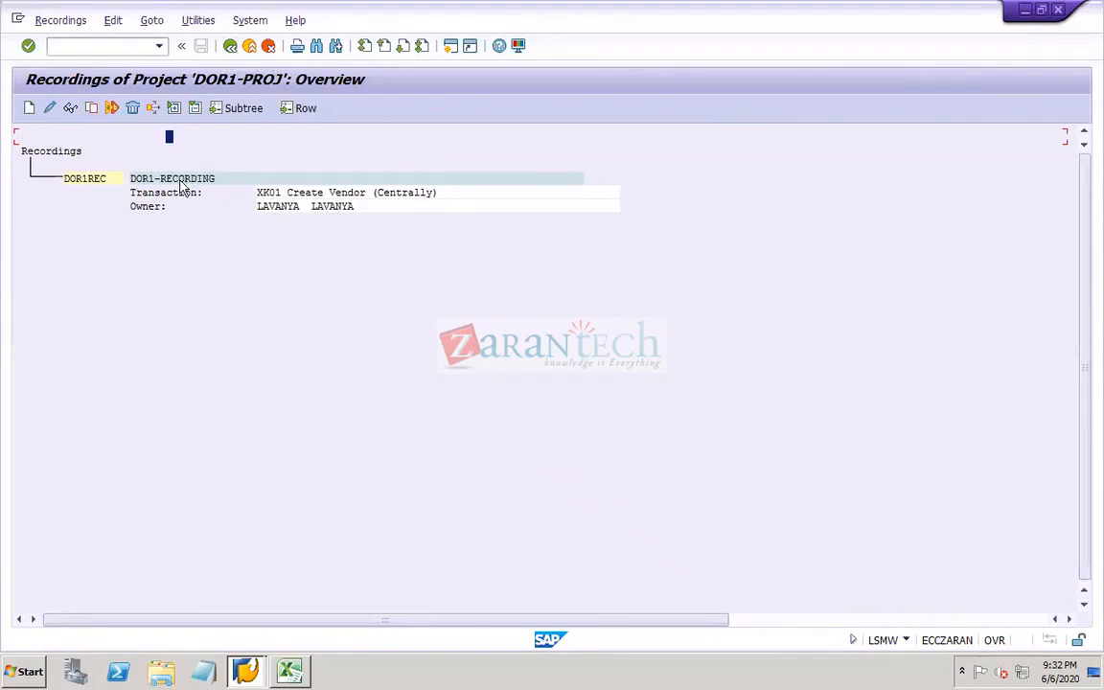
{"action": "left_click", "coordinate": [230, 50]}
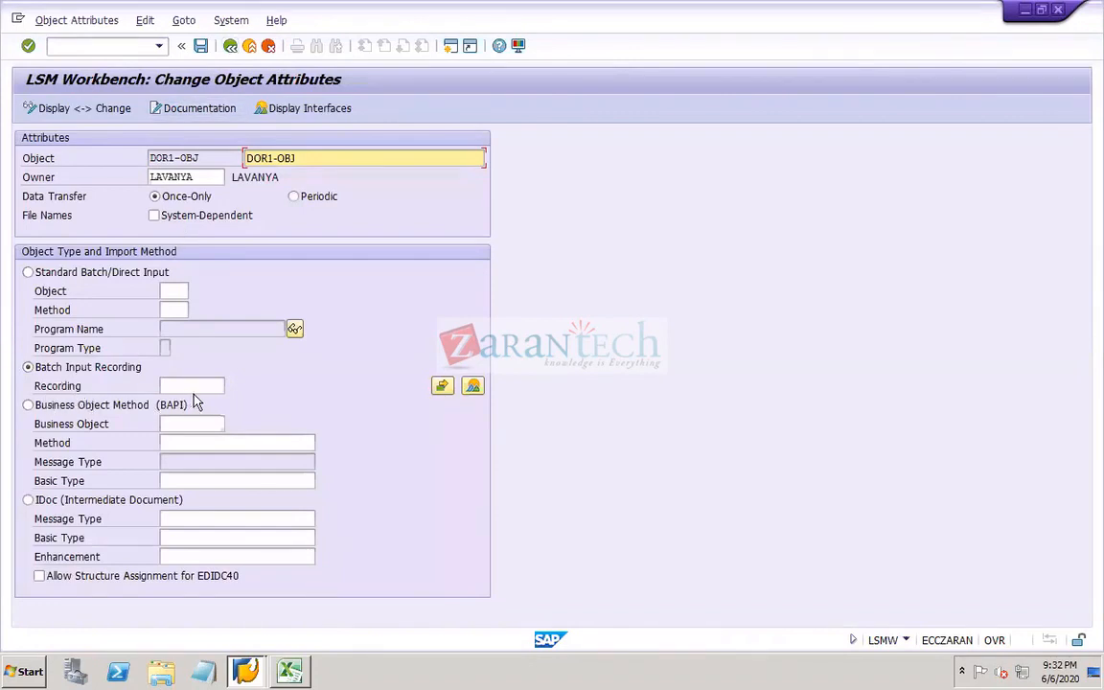
Assign the recording DOR1REC to the object's batch input recording method and save the object attributes
{"action": "left_click", "coordinate": [187, 385]}
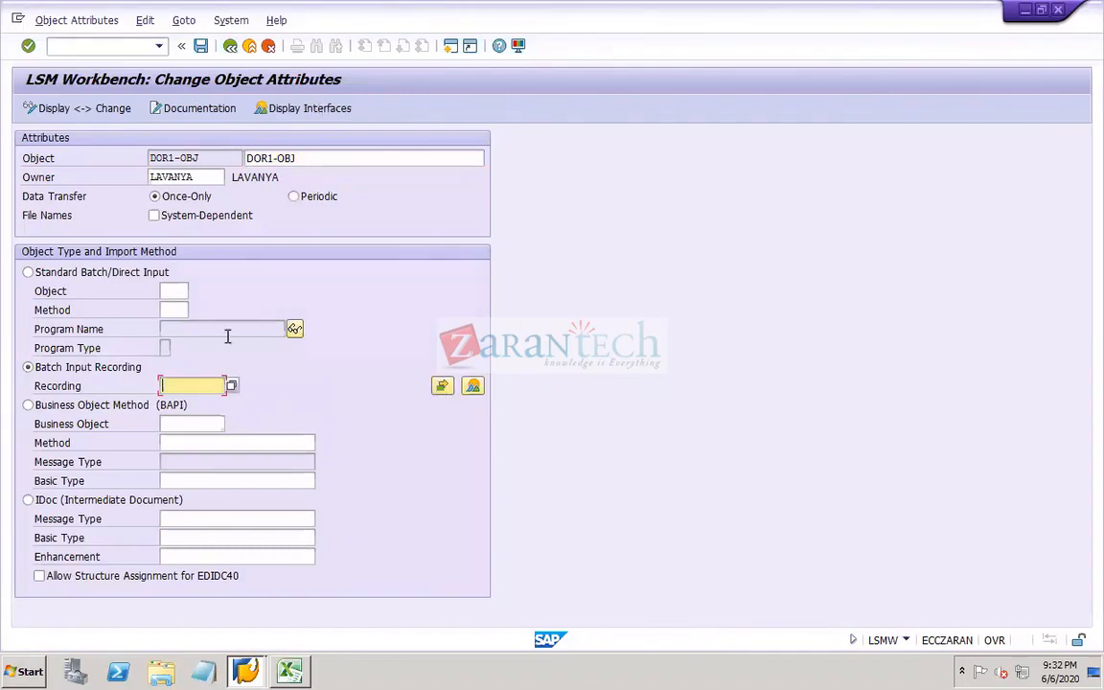
{"action": "left_click", "coordinate": [231, 386]}
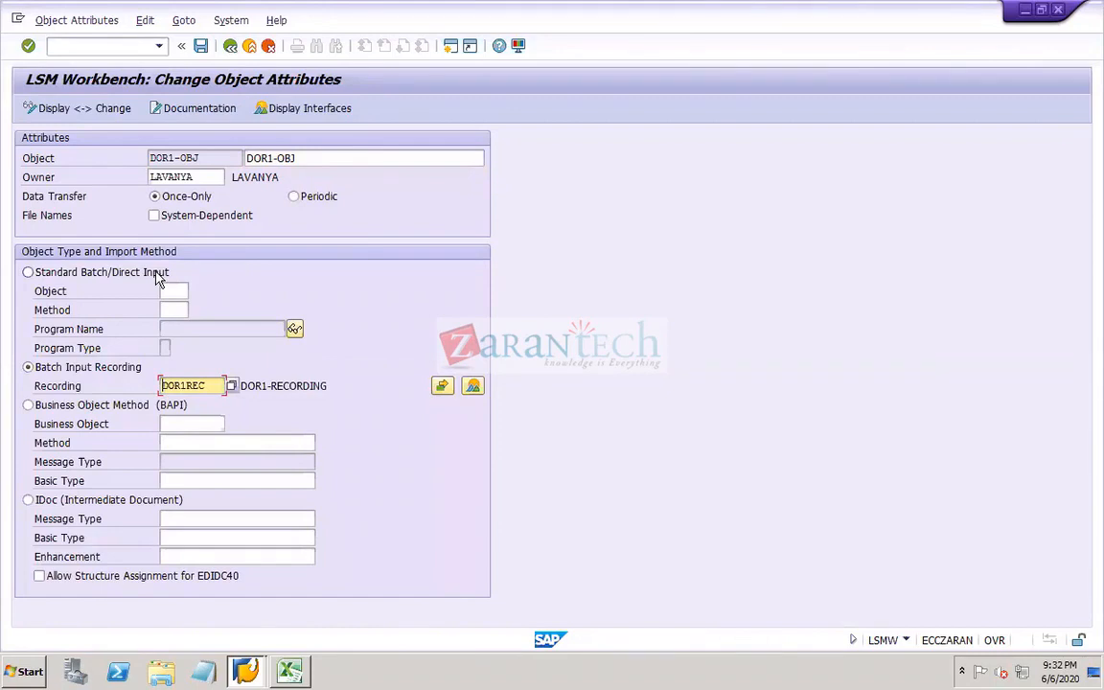
{"action": "left_click", "coordinate": [201, 45]}
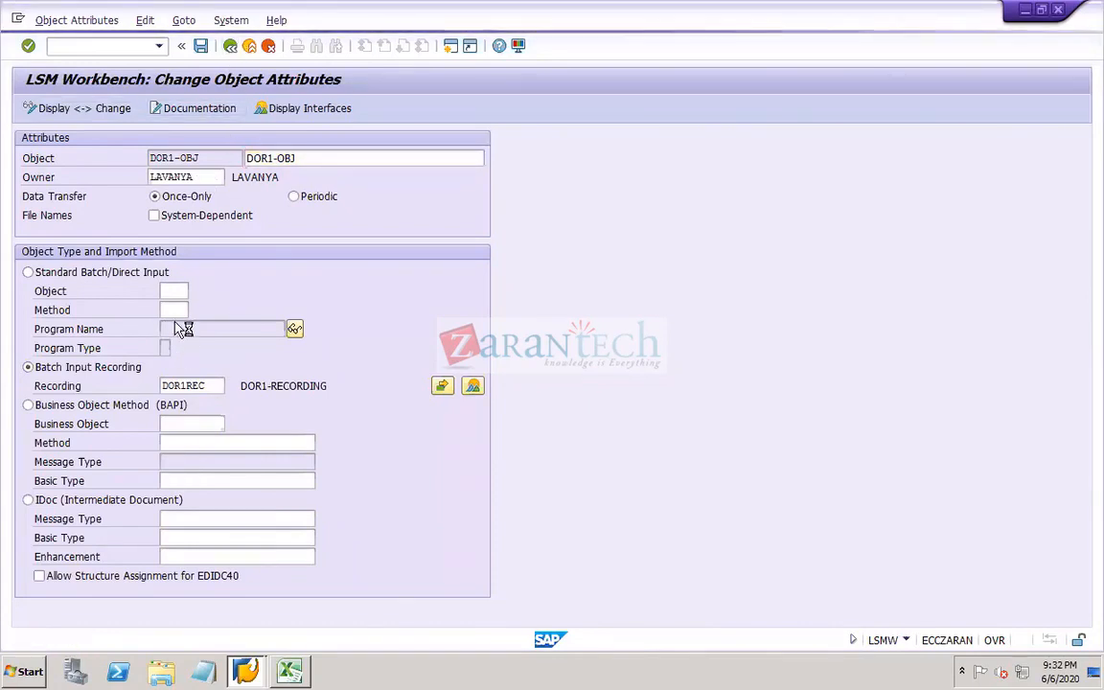
Open the Maintain Source Structures process step and switch it to change mode
{"action": "mouse_move", "coordinate": [443, 8]}
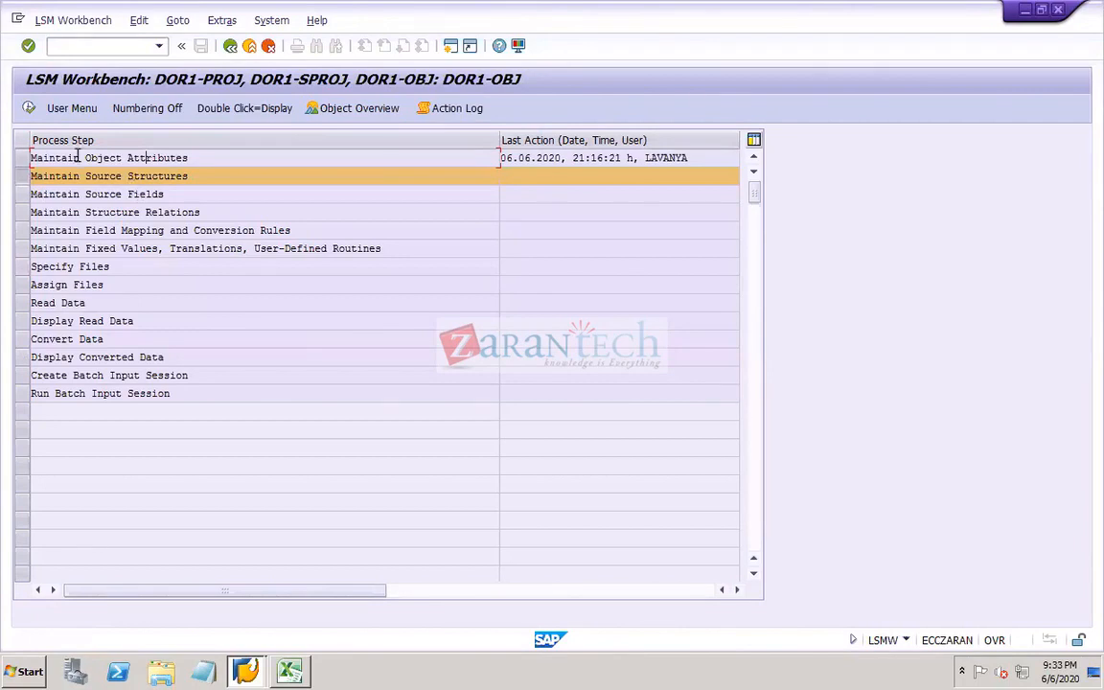
{"action": "left_click", "coordinate": [29, 108]}
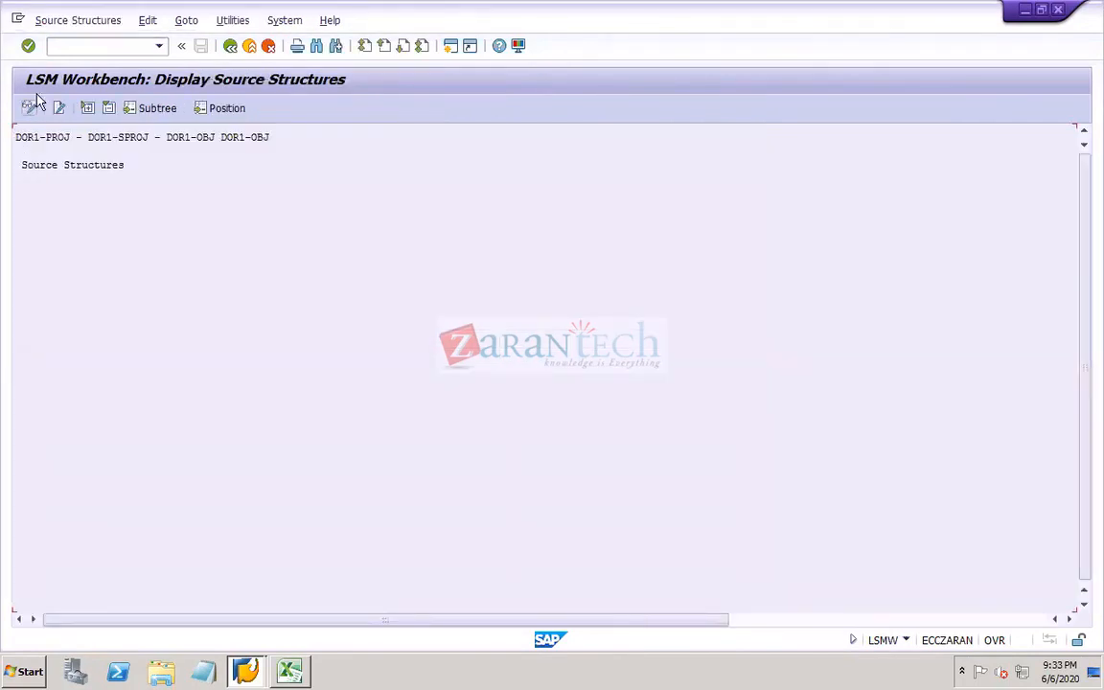
{"action": "left_click", "coordinate": [29, 112]}
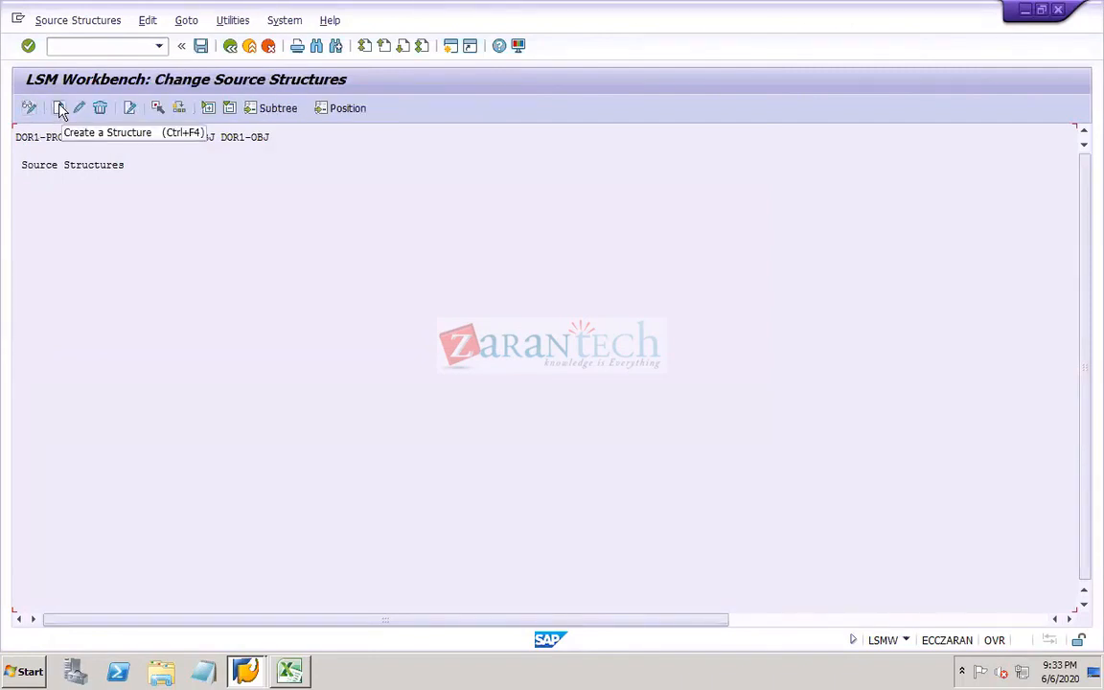
Create a source structure named DOR1STR with the description DOR1STR, save it and return to the process steps
{"action": "left_click", "coordinate": [60, 108]}
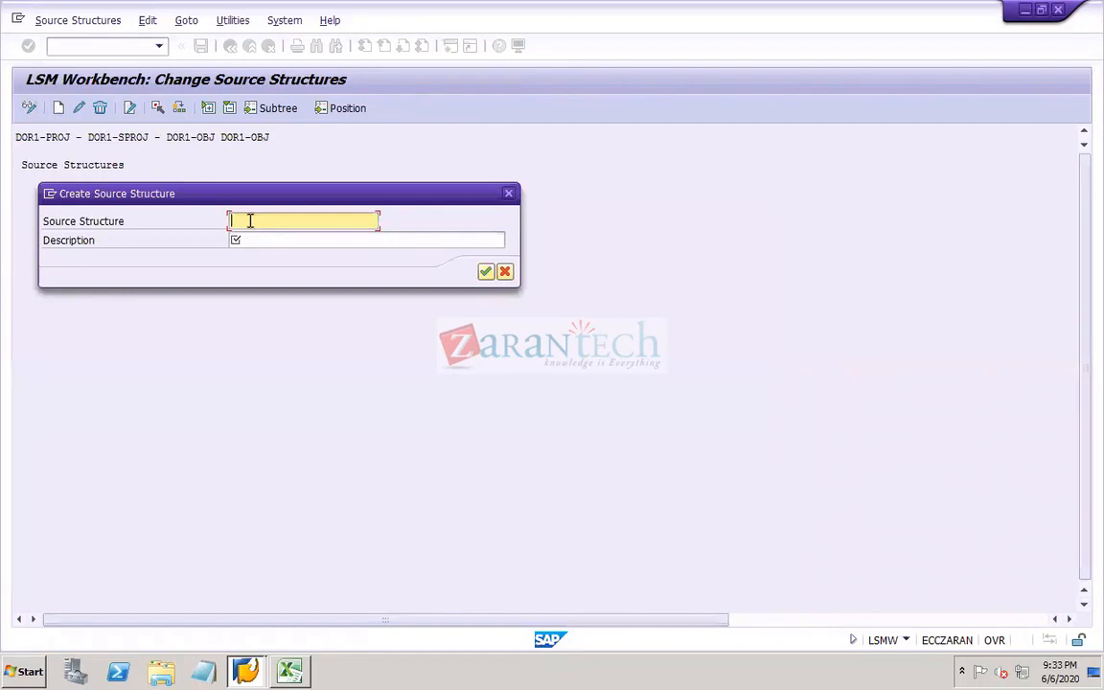
{"action": "type", "text": "DOR1STR"}
{"action": "left_click_drag", "start_coordinate": [298, 220], "coordinate": [181, 236]}
{"action": "key", "text": "ctrl+c"}
{"action": "key", "text": "Tab"}
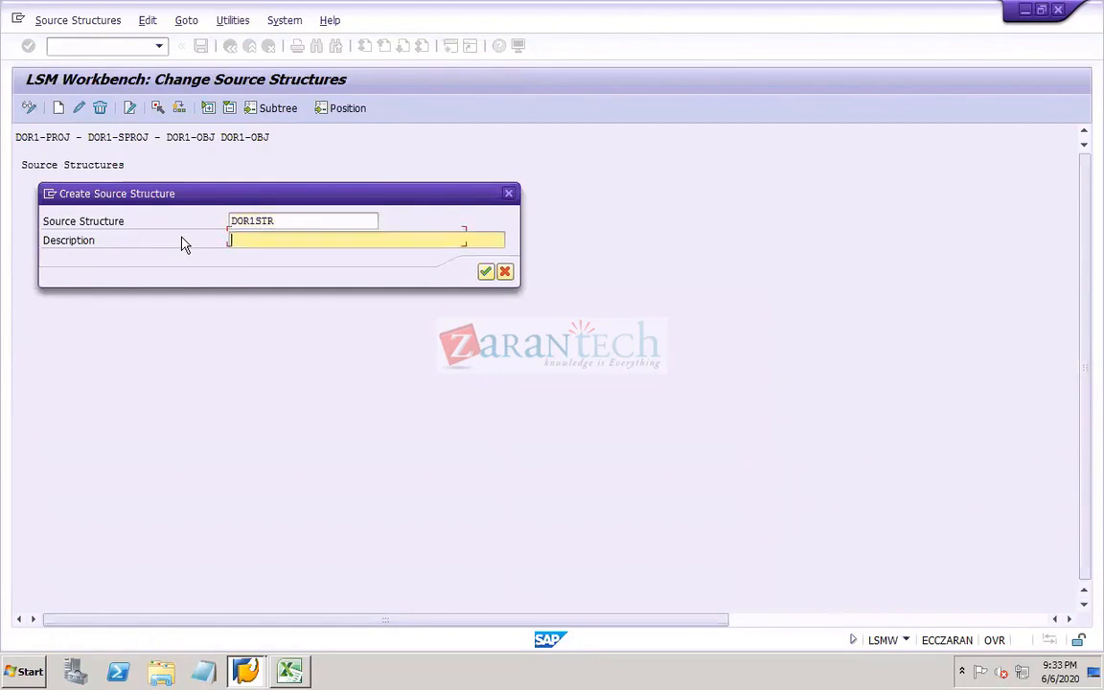
{"action": "key", "text": "ctrl+v"}
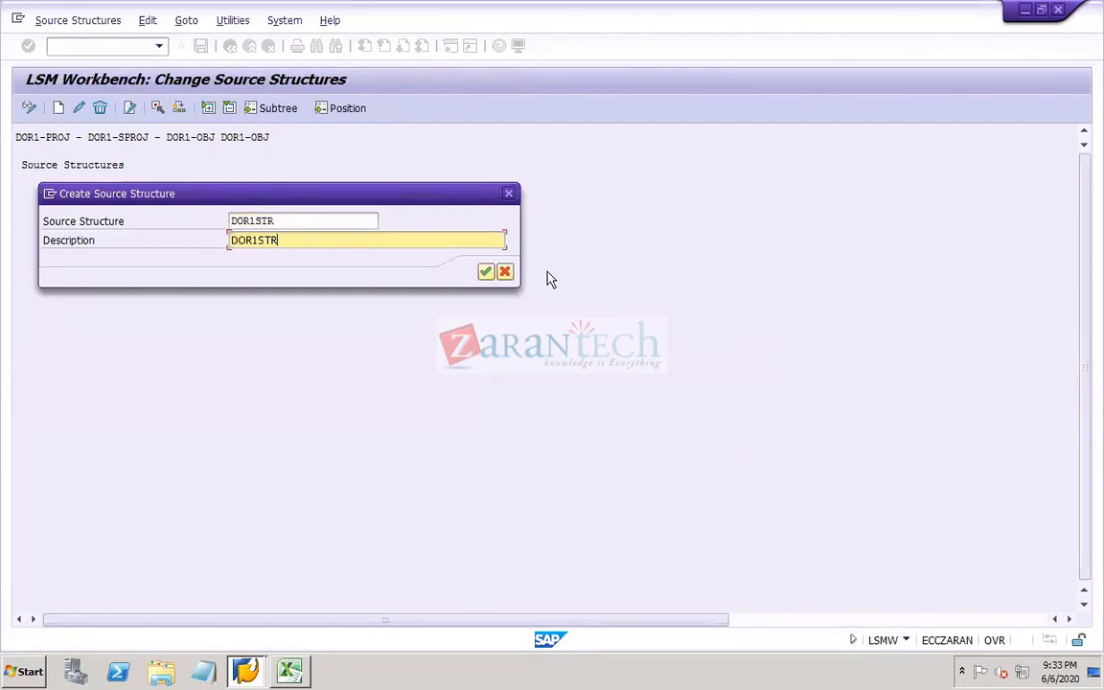
{"action": "left_click", "coordinate": [486, 272]}
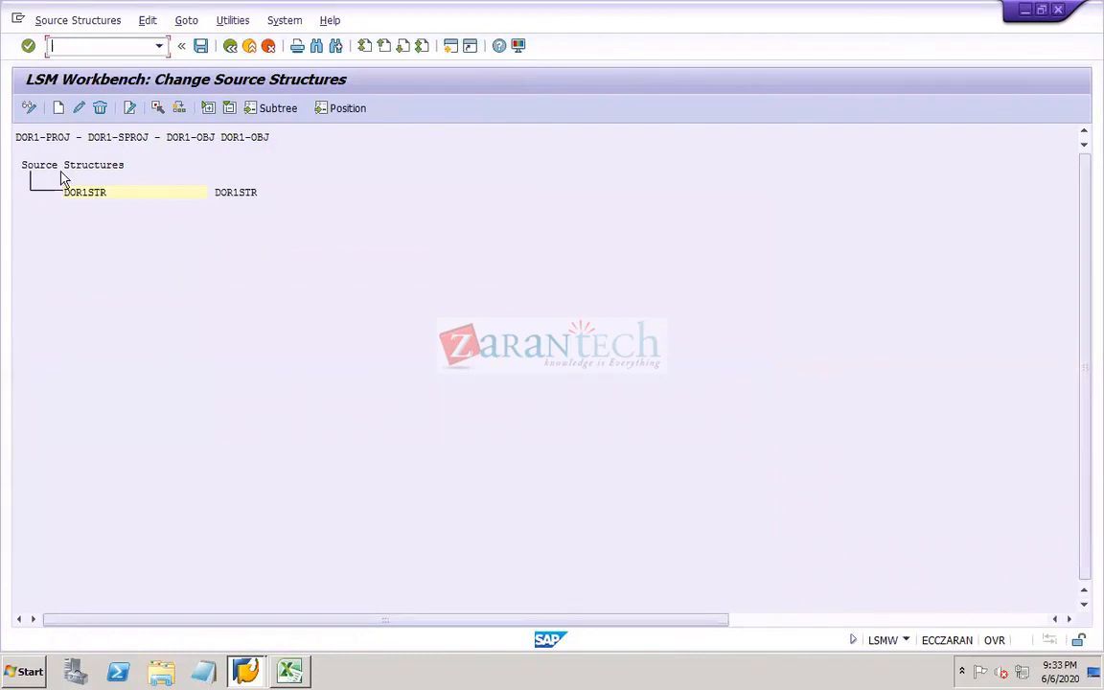
{"action": "left_click", "coordinate": [201, 46]}
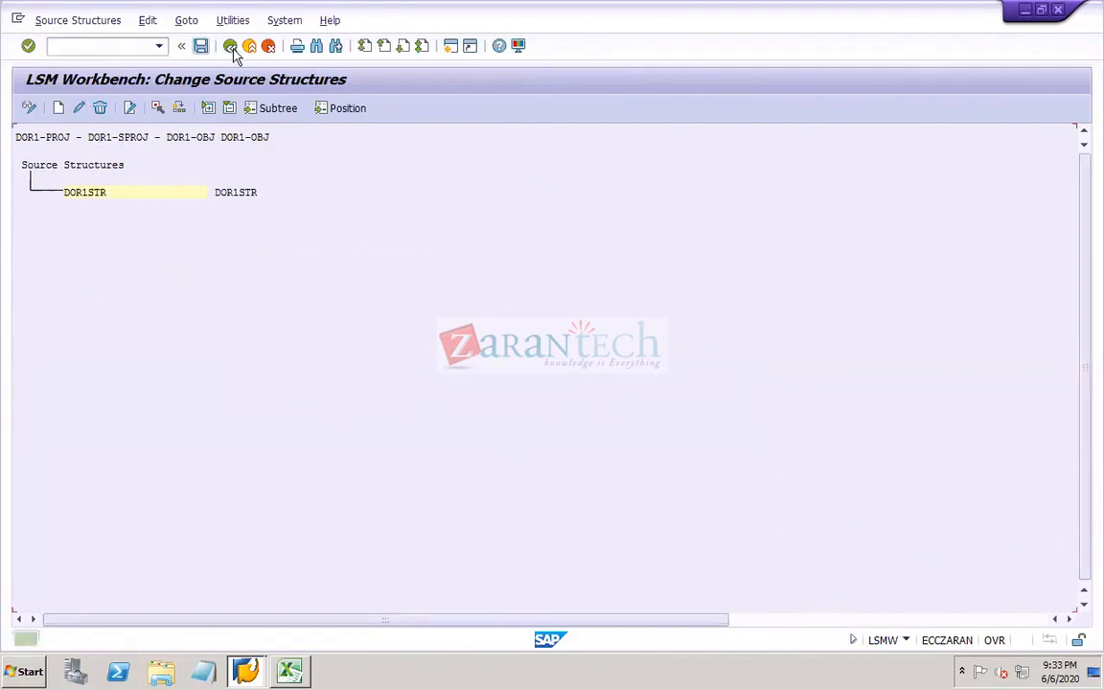
{"action": "left_click", "coordinate": [231, 46]}
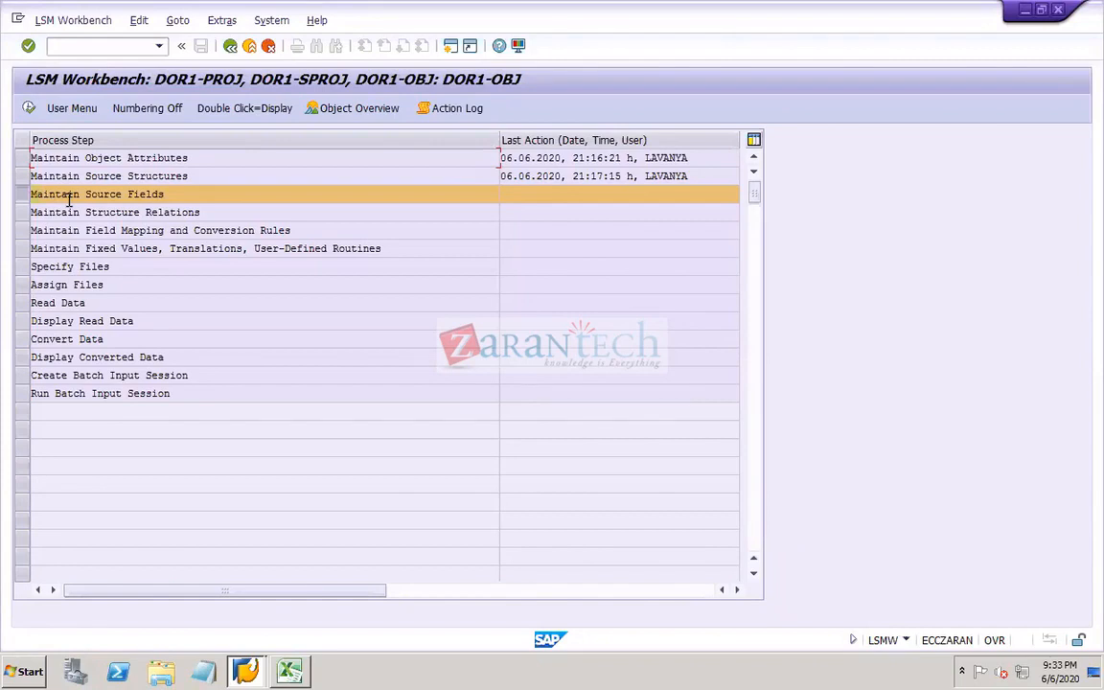
Display the object overview as a list and examine the target fields of the DOR1REC recording
{"action": "left_click", "coordinate": [358, 111]}
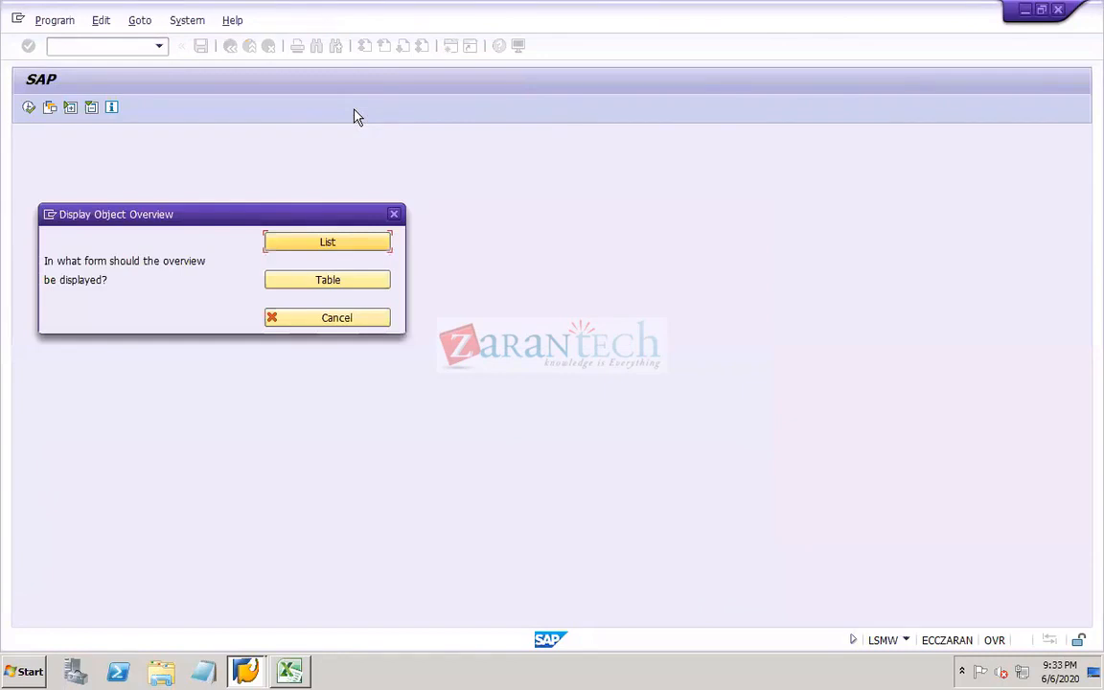
{"action": "left_click", "coordinate": [323, 246]}
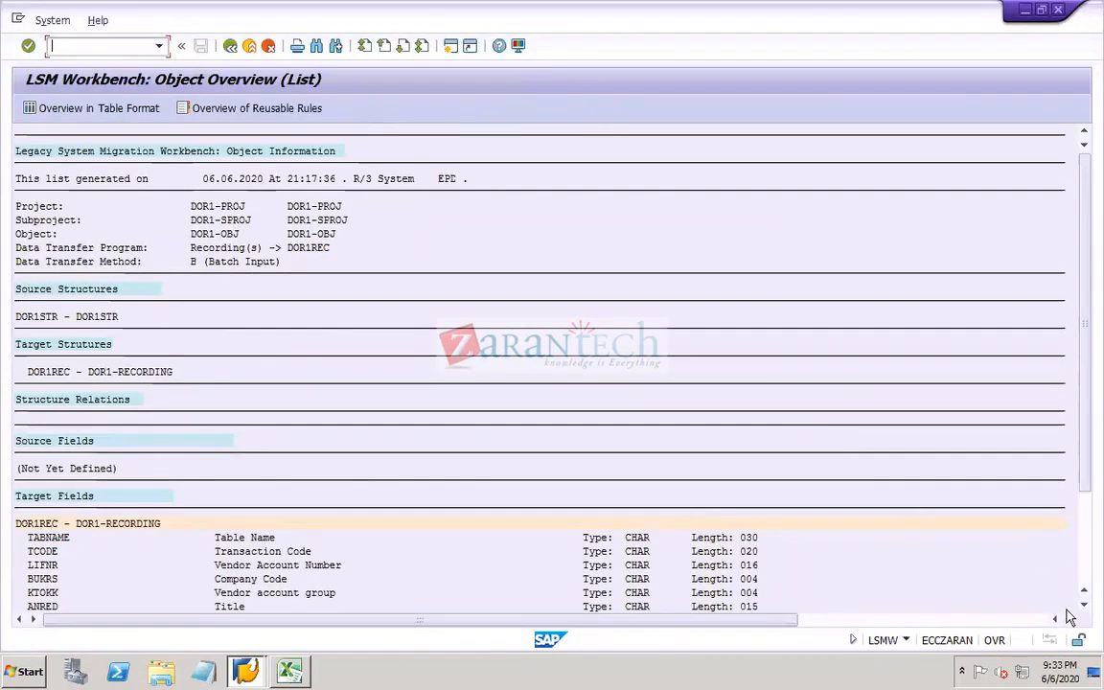
{"action": "left_click", "coordinate": [1084, 607]}
{"action": "left_click", "coordinate": [1084, 607]}
{"action": "left_click", "coordinate": [1084, 607]}
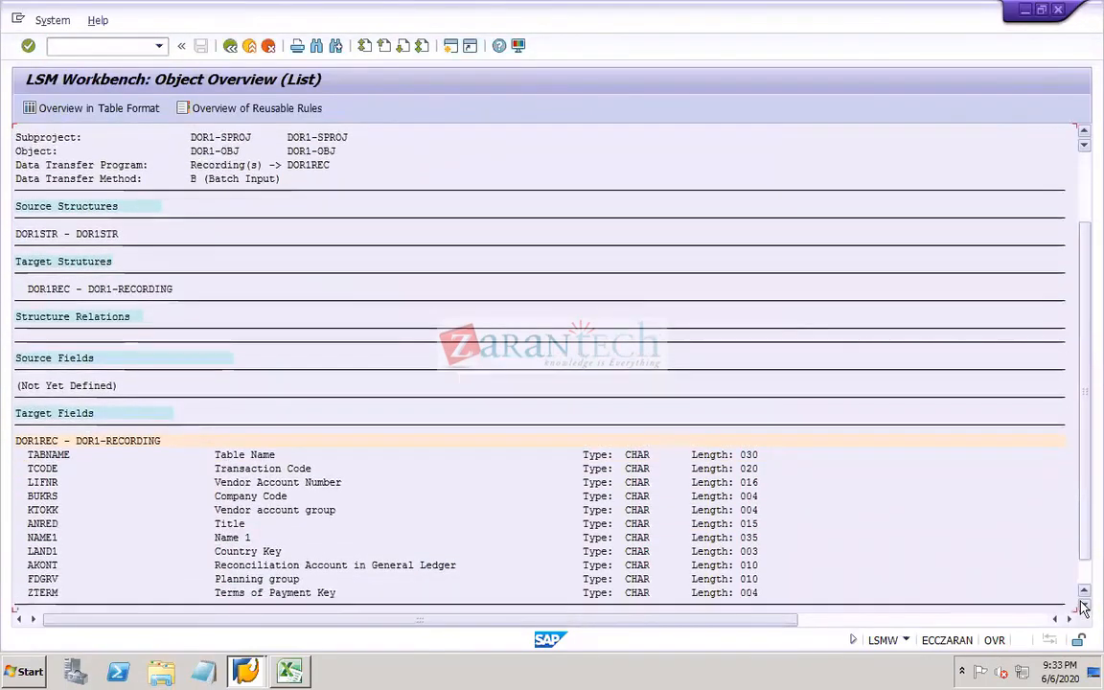
{"action": "left_click", "coordinate": [1084, 607]}
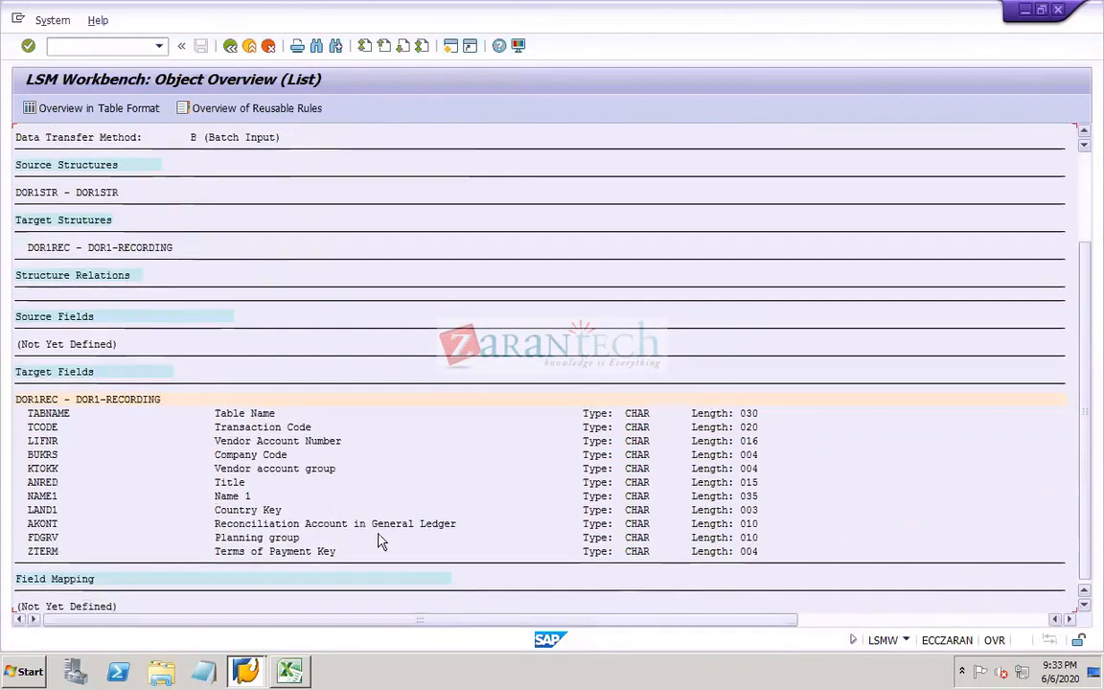
{"action": "left_click", "coordinate": [54, 413]}
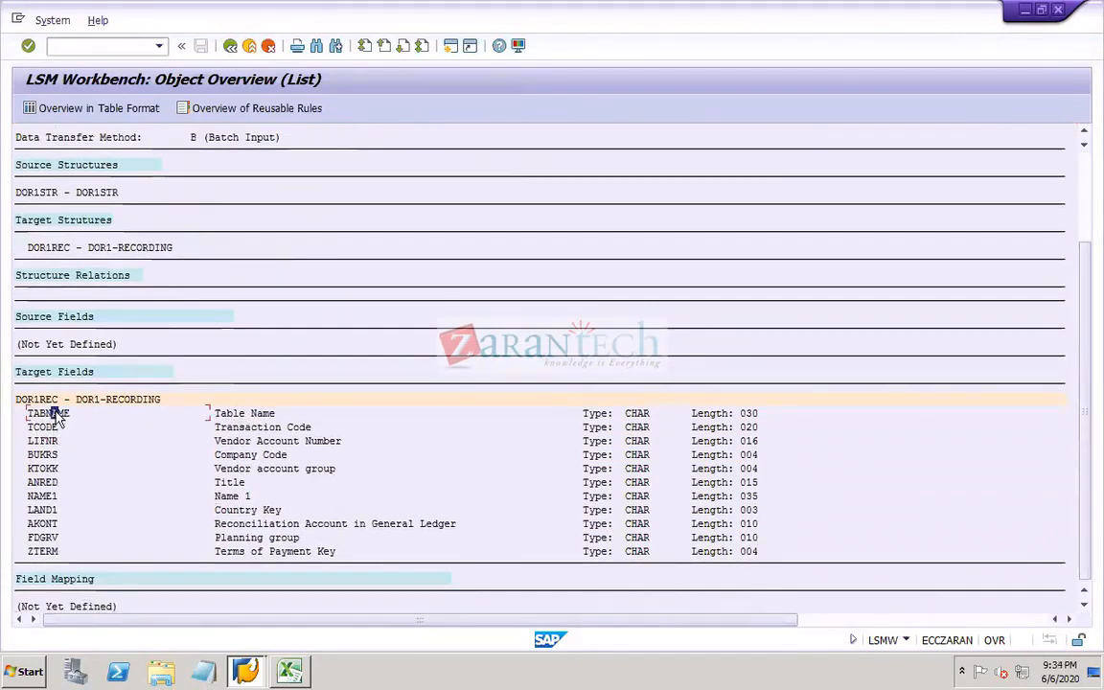
{"action": "left_click", "coordinate": [48, 442]}
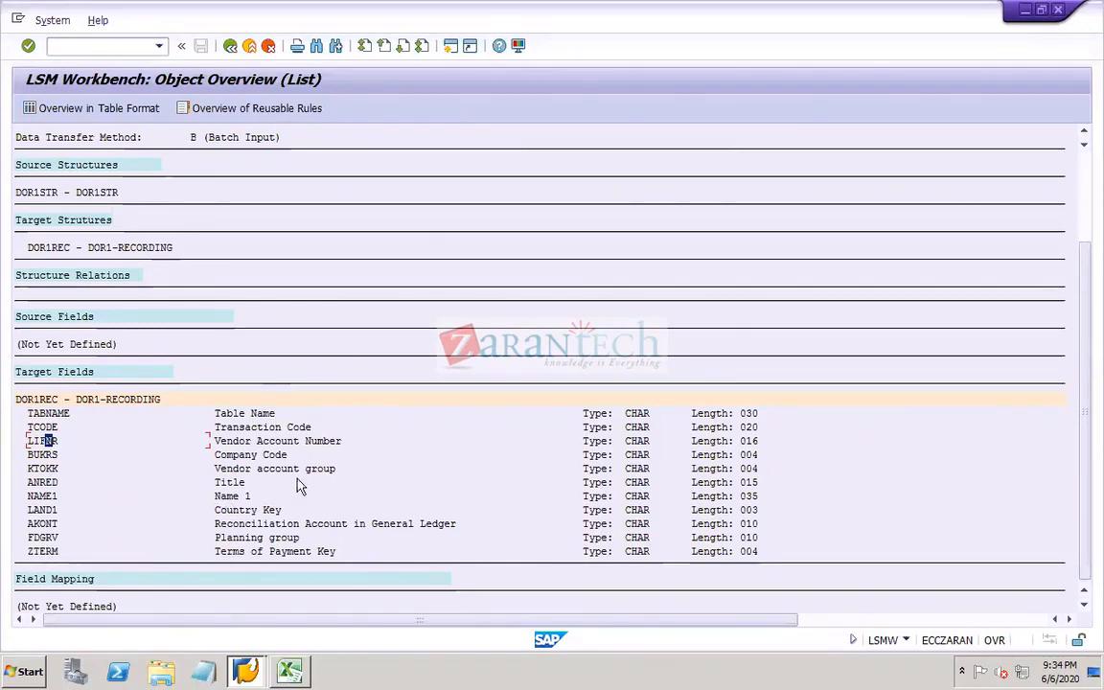
Show the overview in table format and copy the names, descriptions, types and lengths of target fields LIFNR through ZTERM
{"action": "left_click", "coordinate": [80, 106]}
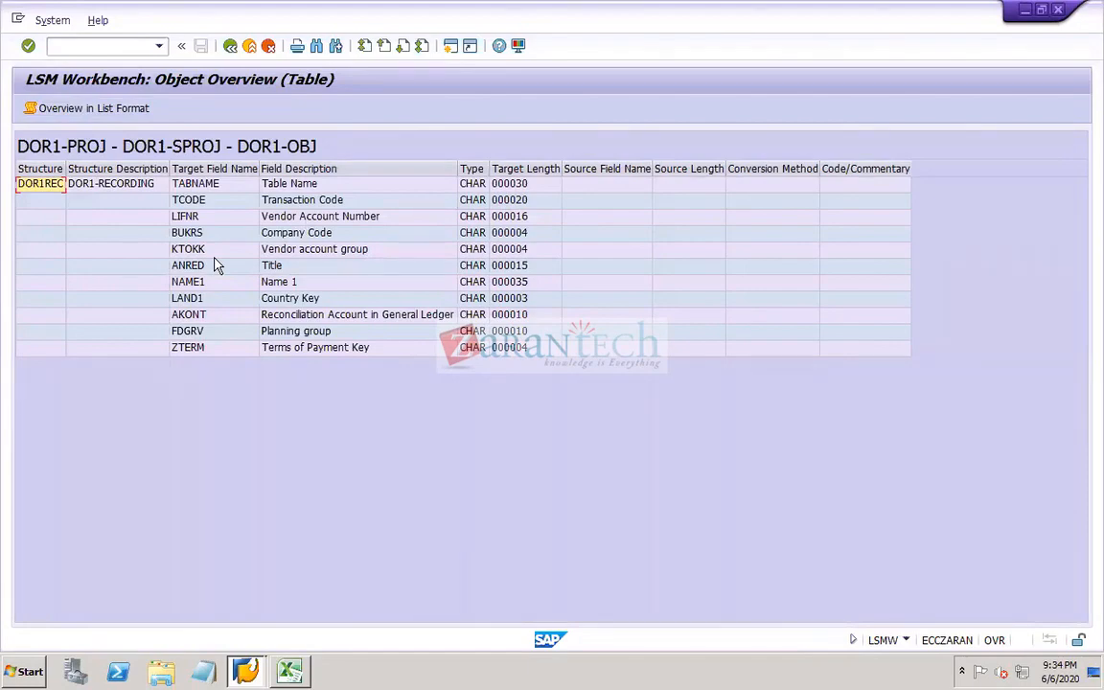
{"action": "left_click", "coordinate": [195, 218]}
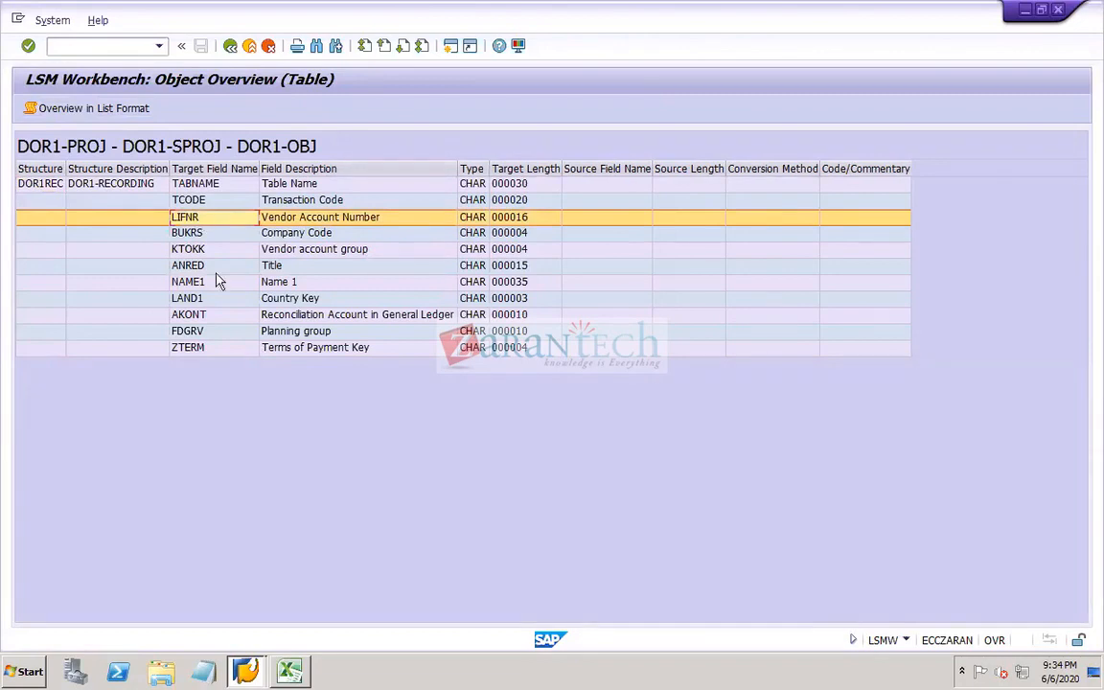
{"action": "left_click", "coordinate": [211, 235]}
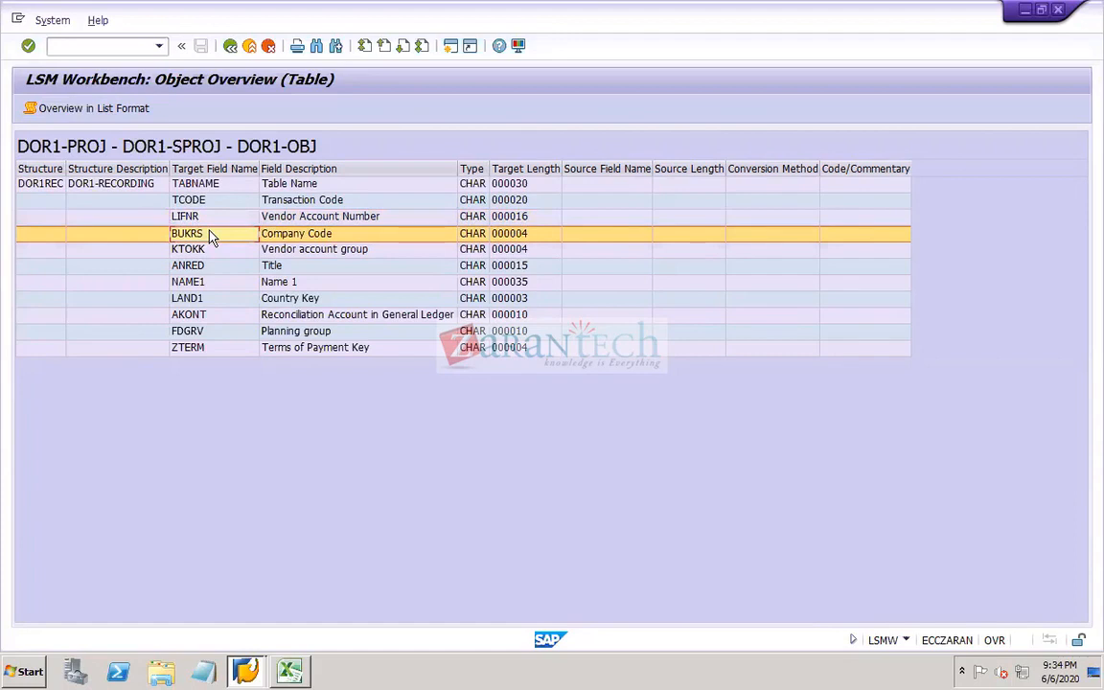
{"action": "left_click", "coordinate": [211, 237]}
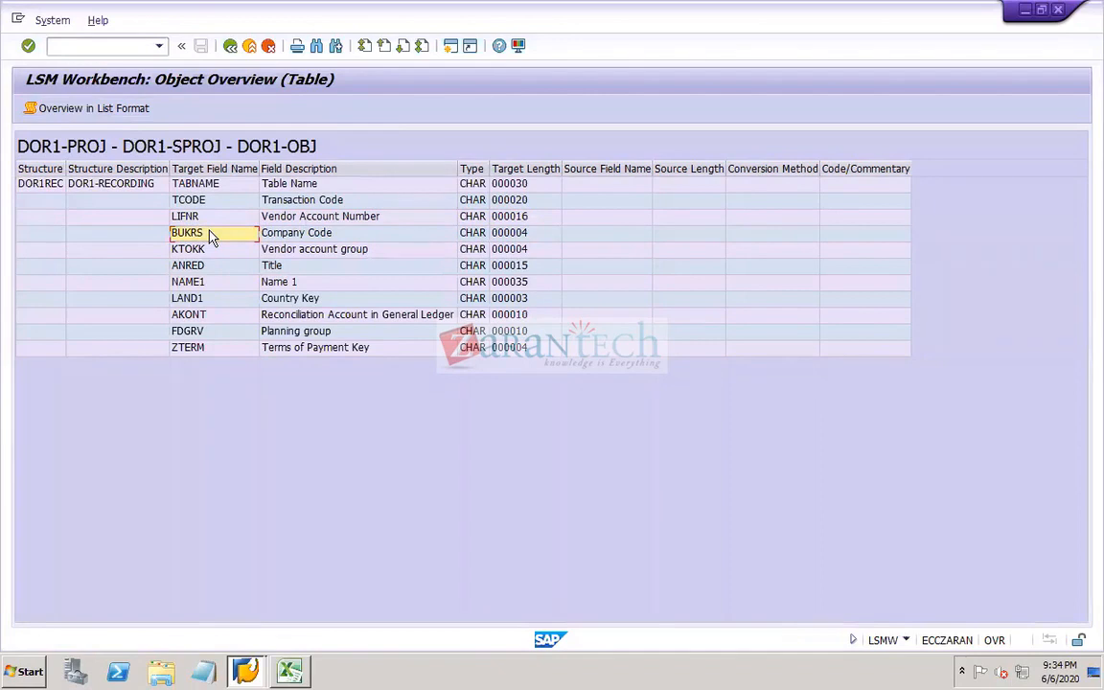
{"action": "left_click_drag", "start_coordinate": [212, 237], "coordinate": [542, 355]}
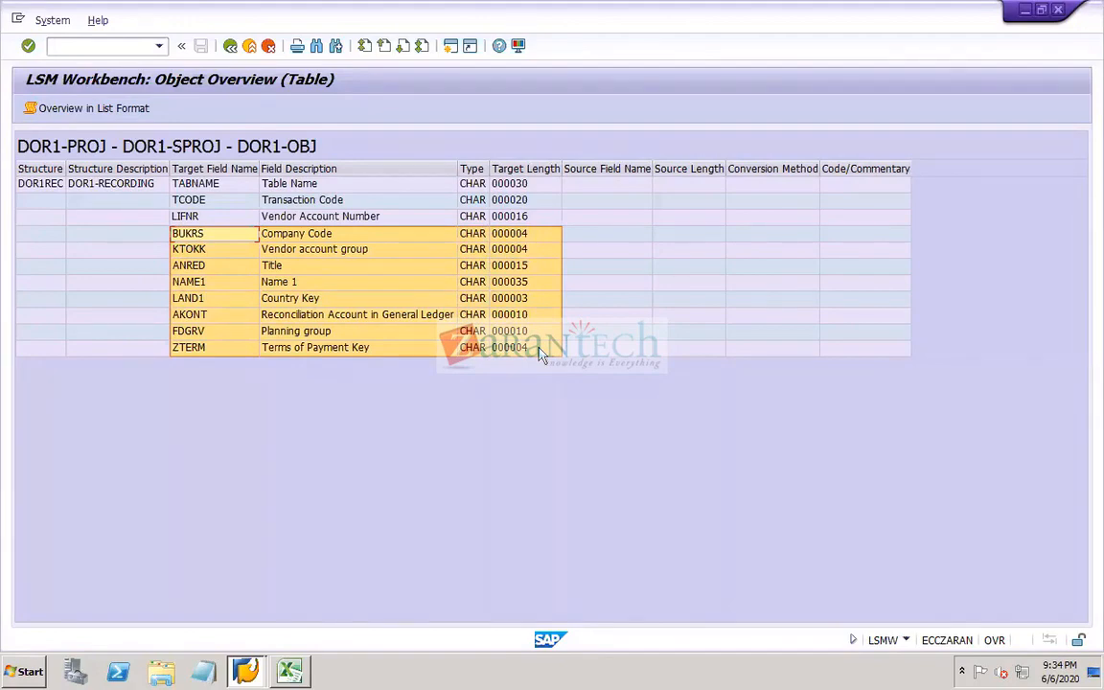
{"action": "left_click", "coordinate": [216, 218]}
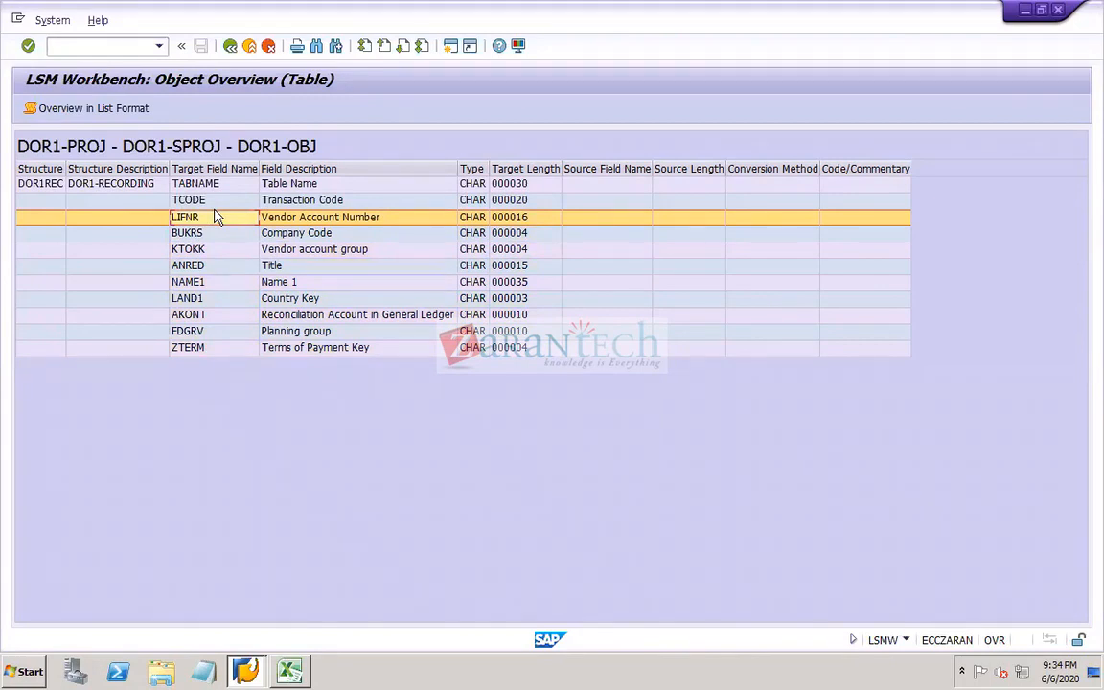
{"action": "left_click", "coordinate": [215, 217]}
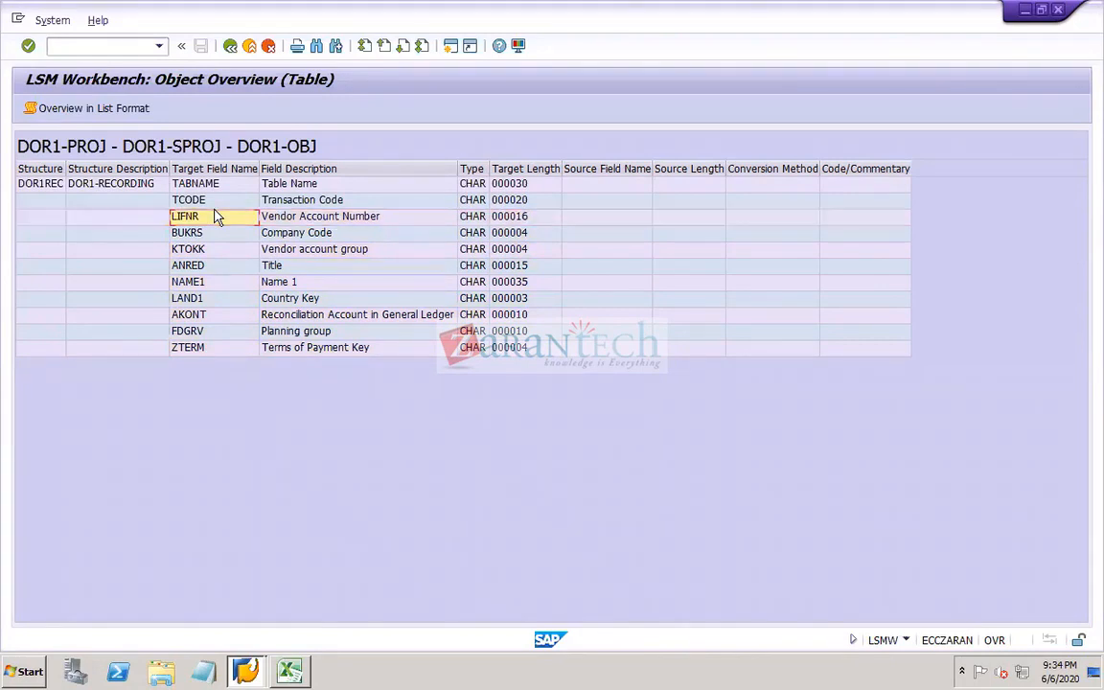
{"action": "left_click_drag", "start_coordinate": [213, 219], "coordinate": [522, 360]}
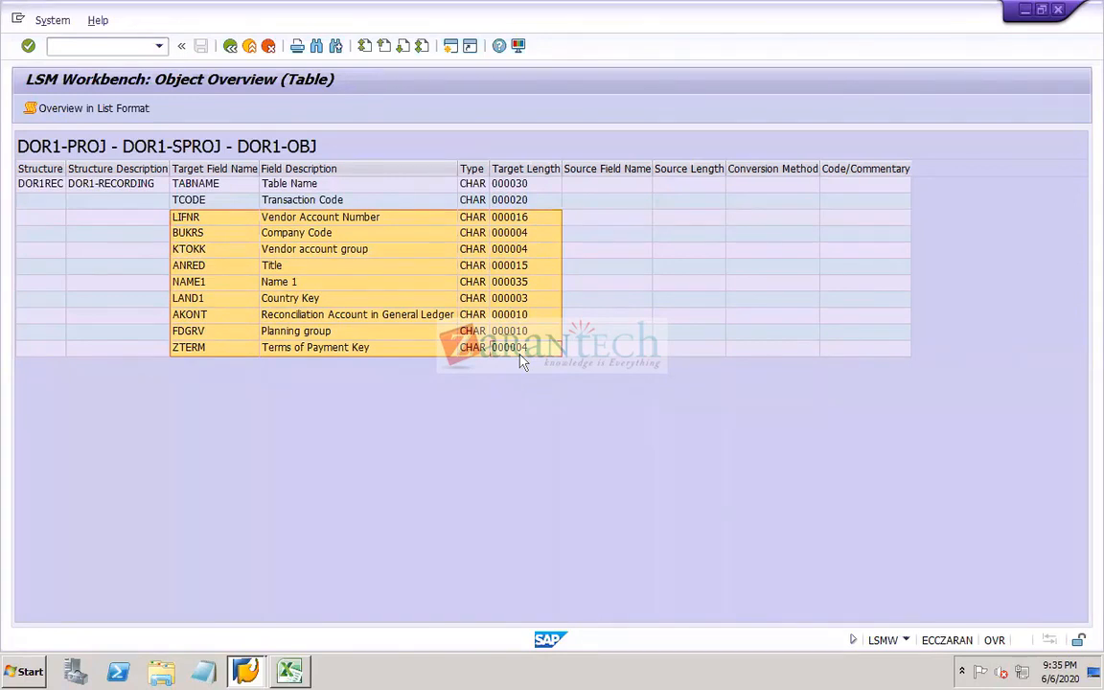
{"action": "left_click_drag", "start_coordinate": [523, 360], "coordinate": [523, 360]}
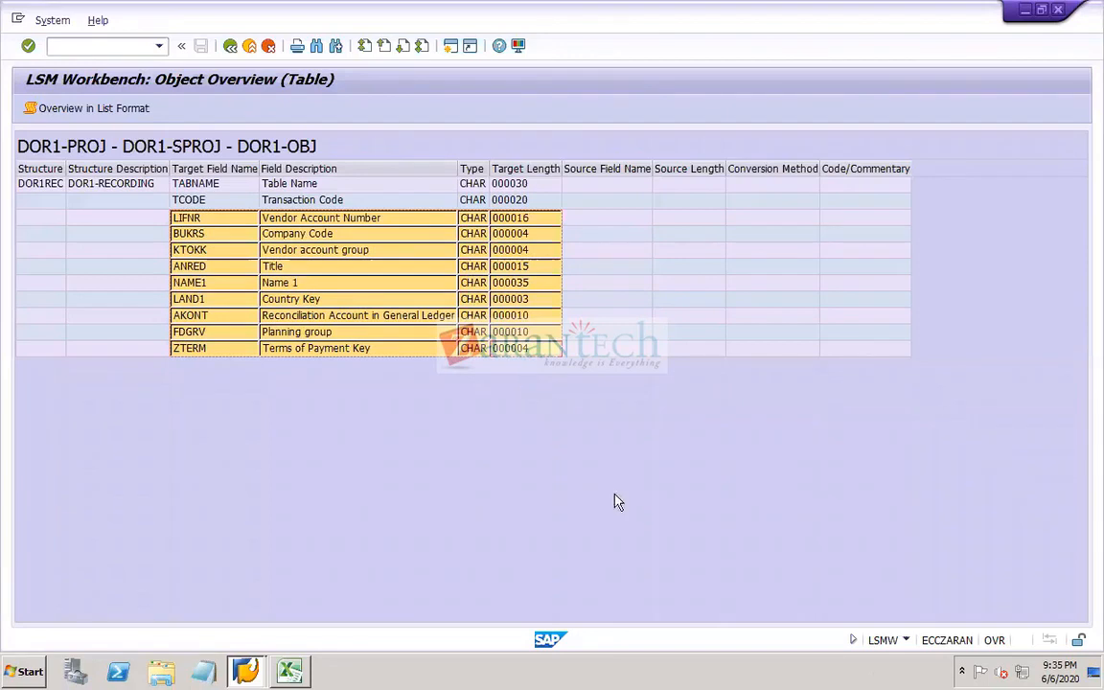
{"action": "mouse_move", "coordinate": [966, 674]}
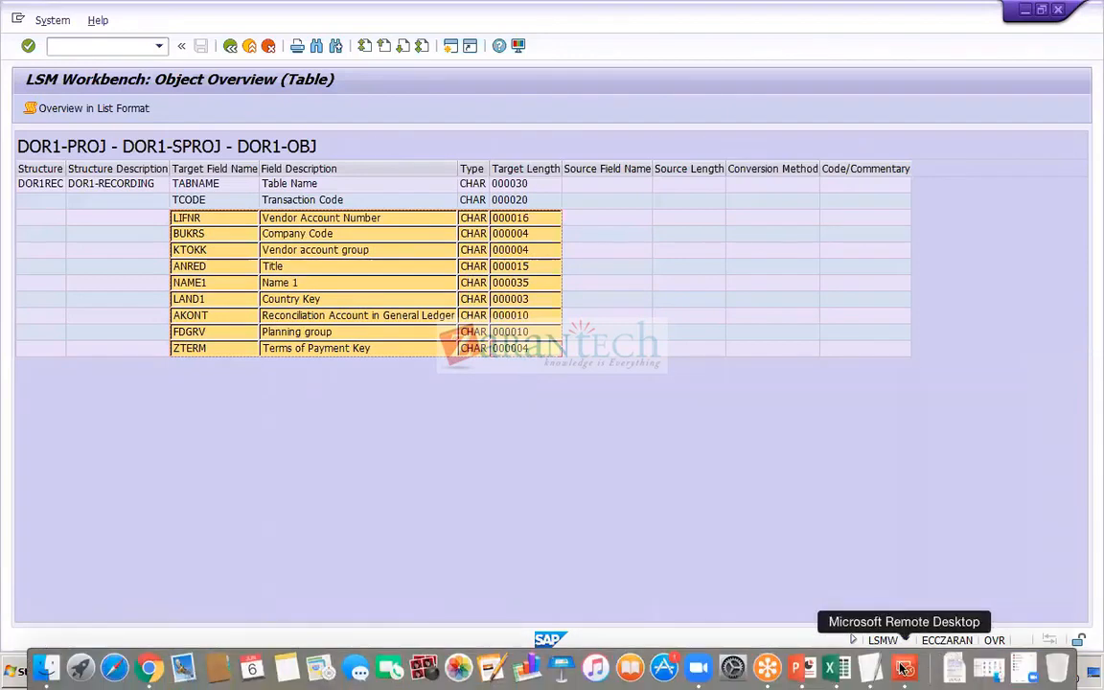
{"action": "left_click", "coordinate": [904, 661]}
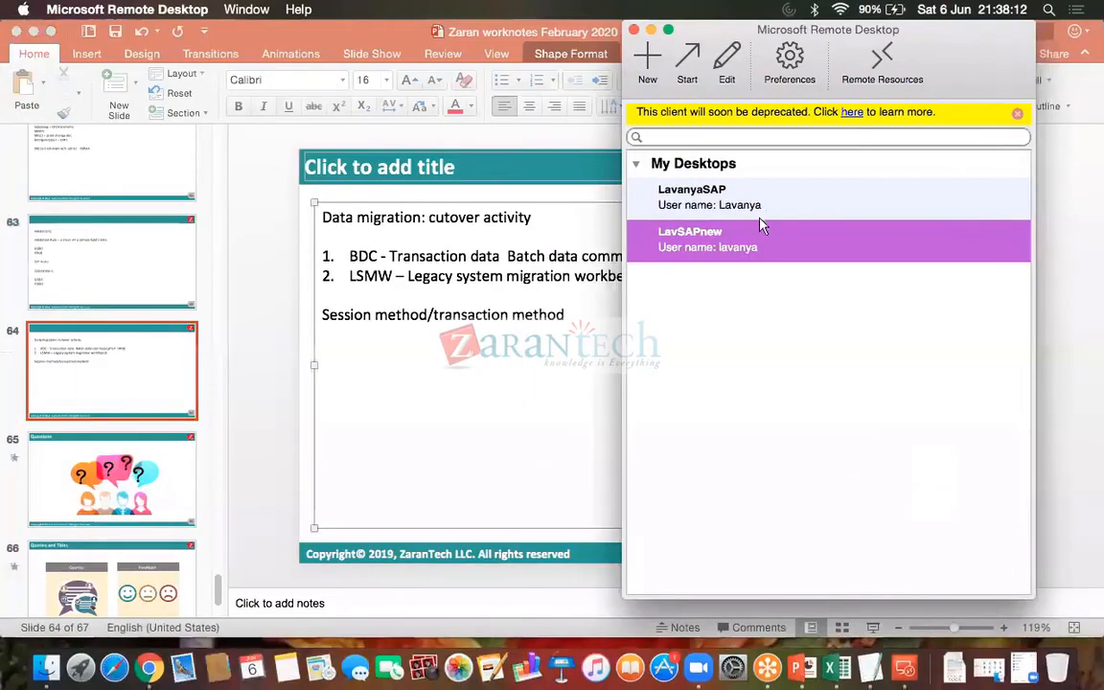
{"action": "double_click", "coordinate": [739, 246]}
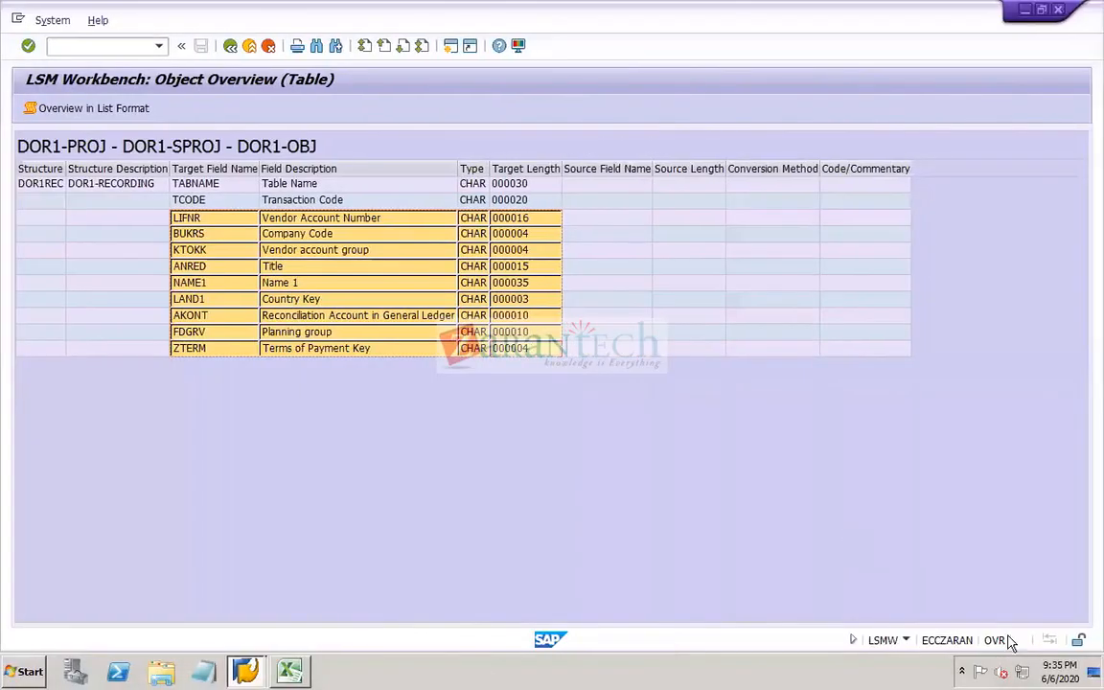
Create a new Microsoft Excel worksheet file on the remote Windows desktop and name it DOR1 File1
{"action": "left_click", "coordinate": [1094, 673]}
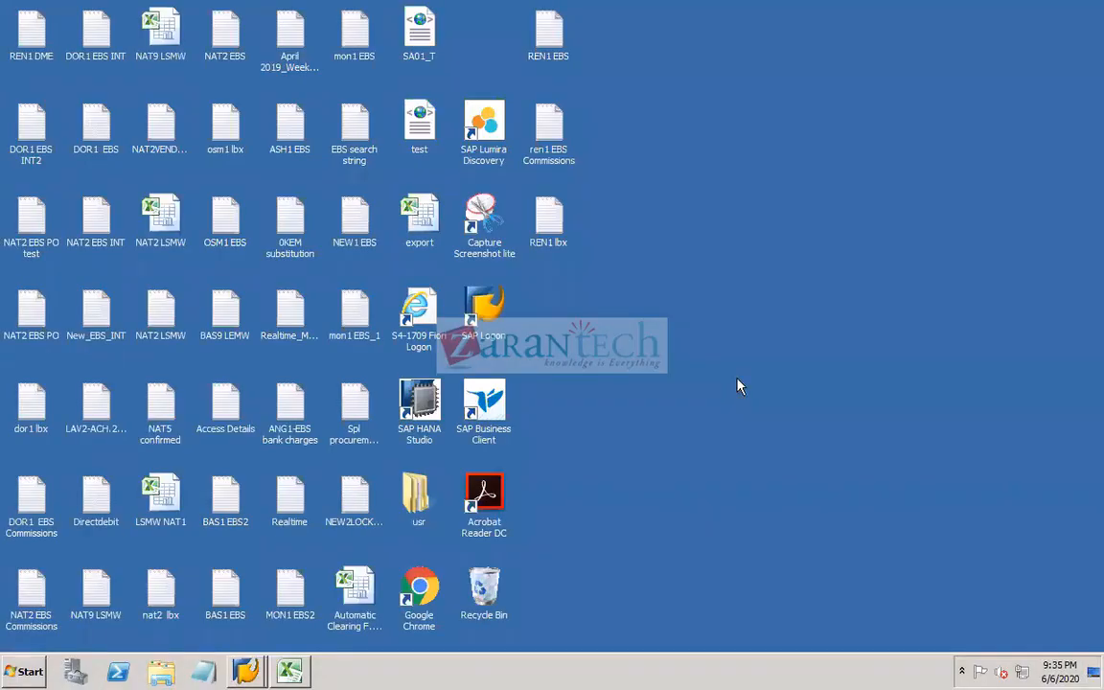
{"action": "right_click", "coordinate": [634, 317]}
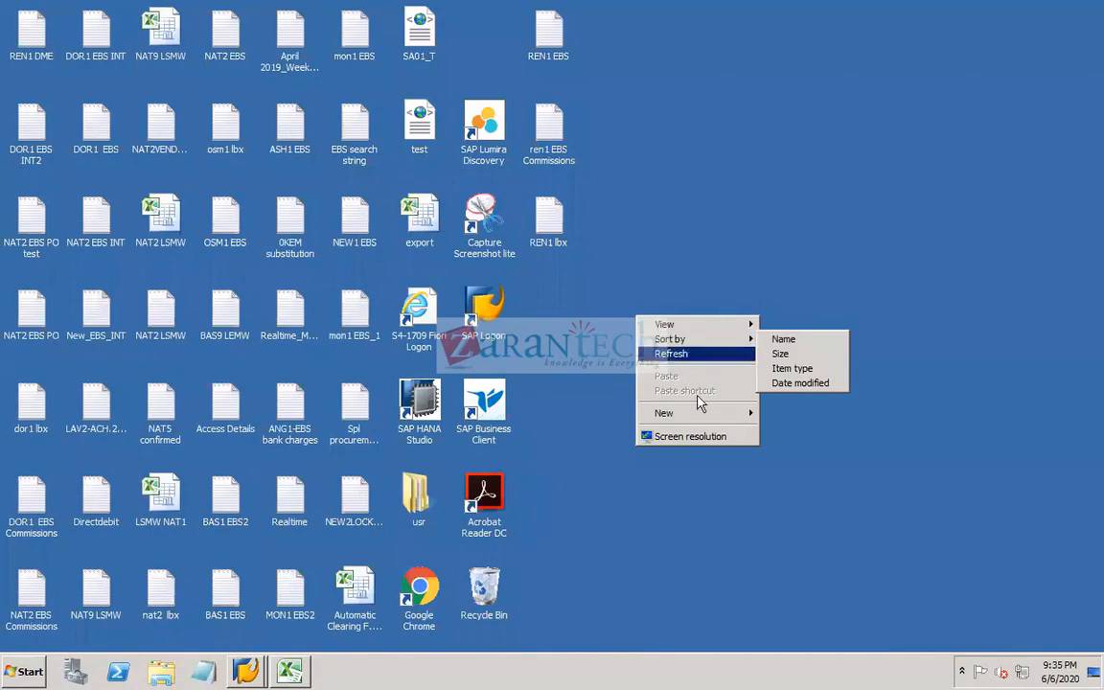
{"action": "mouse_move", "coordinate": [700, 417]}
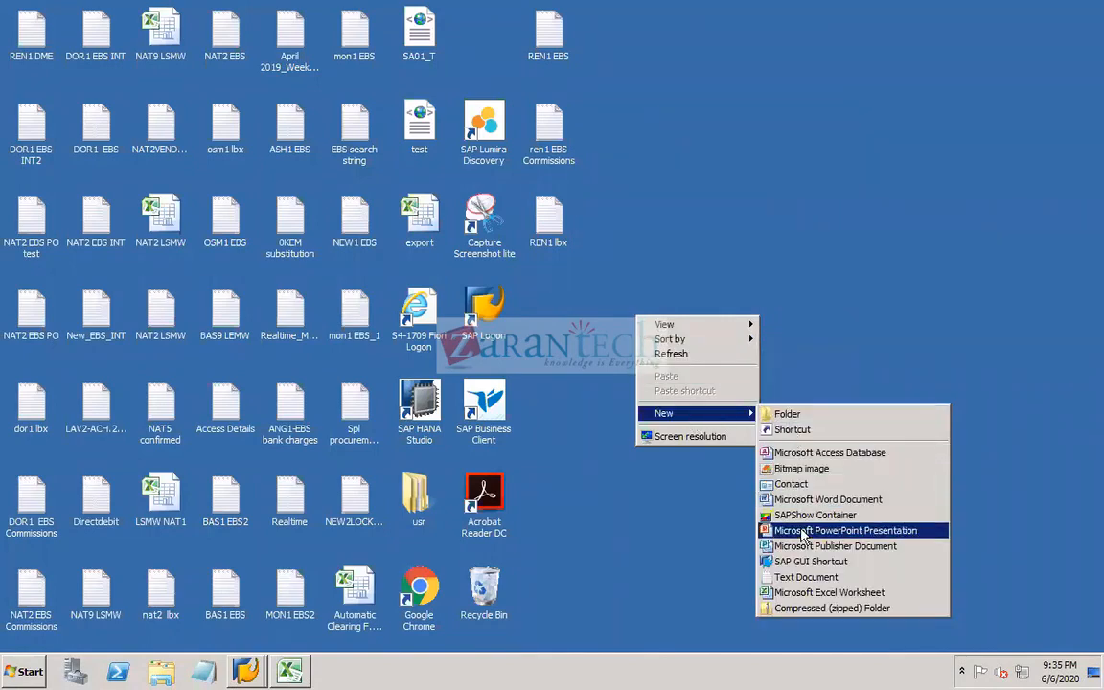
{"action": "left_click", "coordinate": [815, 595]}
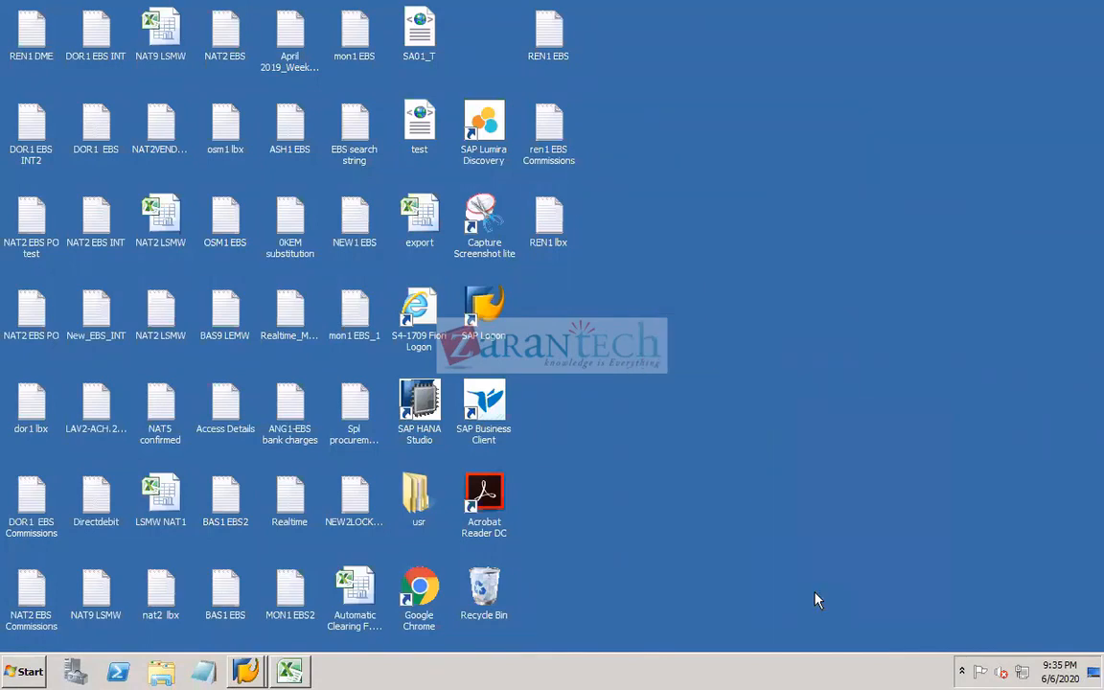
{"action": "type", "text": "DOR1"}
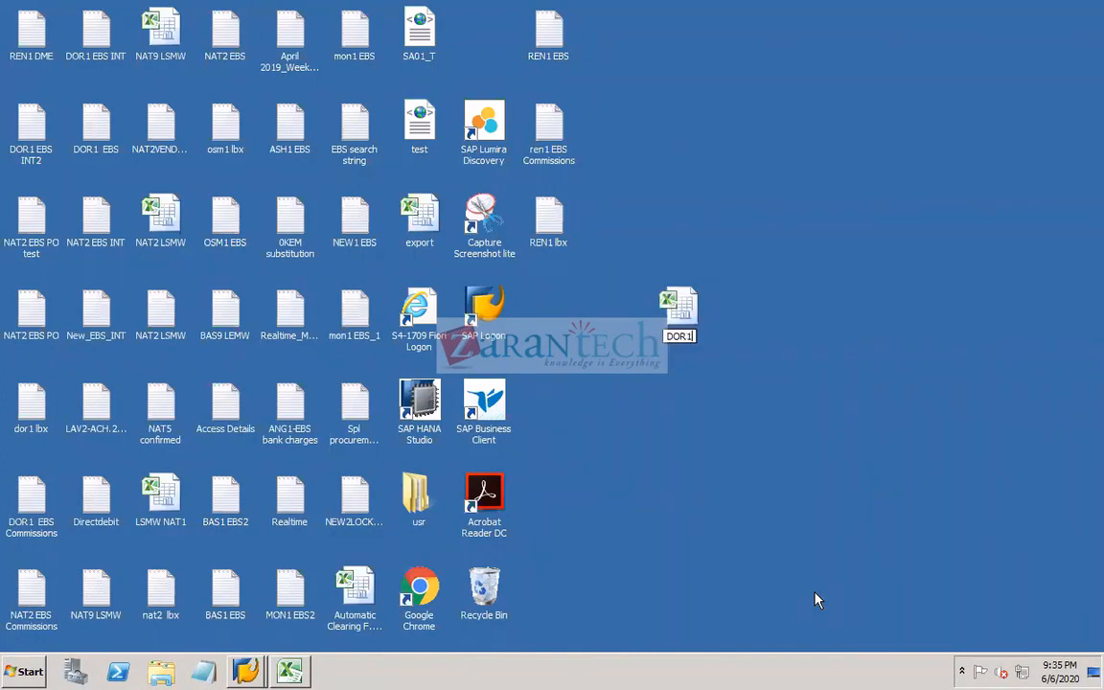
{"action": "type", "text": " File1"}
{"action": "key", "text": "Return"}
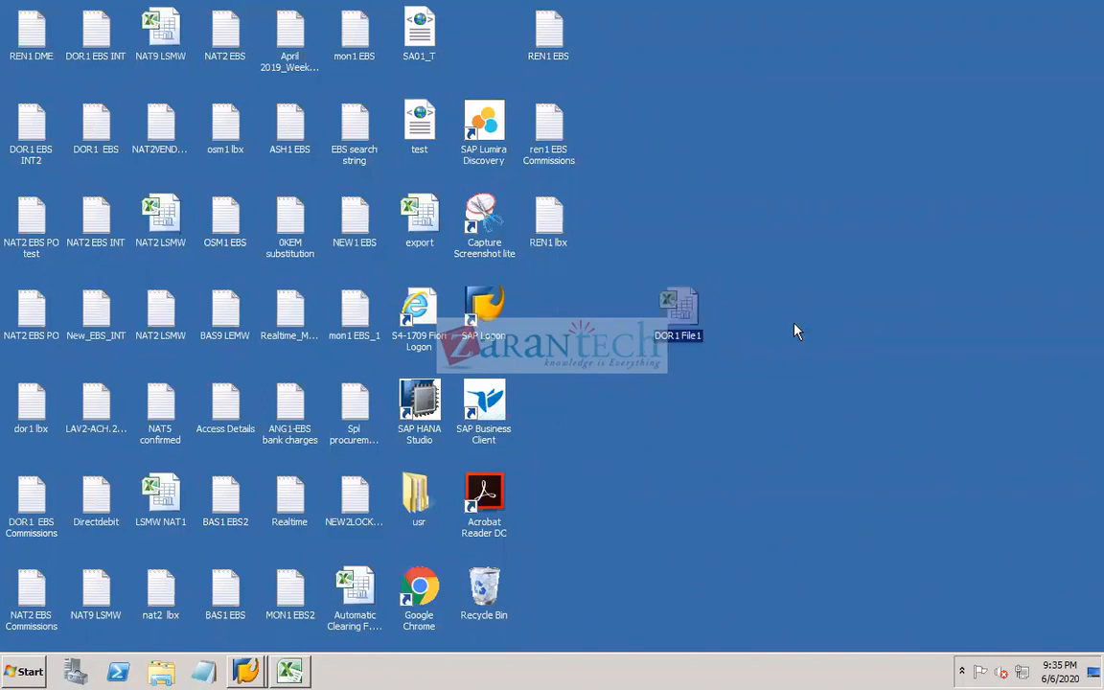
Rename the new Excel file on the desktop to DOR1 lsmw1
{"action": "left_click", "coordinate": [737, 254]}
{"action": "left_click", "coordinate": [684, 336]}
{"action": "left_click", "coordinate": [683, 336]}
{"action": "left_click", "coordinate": [702, 337]}
{"action": "key", "text": "BackSpace"}
{"action": "key", "text": "BackSpace"}
{"action": "key", "text": "BackSpace"}
{"action": "key", "text": "BackSpace"}
{"action": "key", "text": "BackSpace"}
{"action": "key", "text": "BackSpace"}
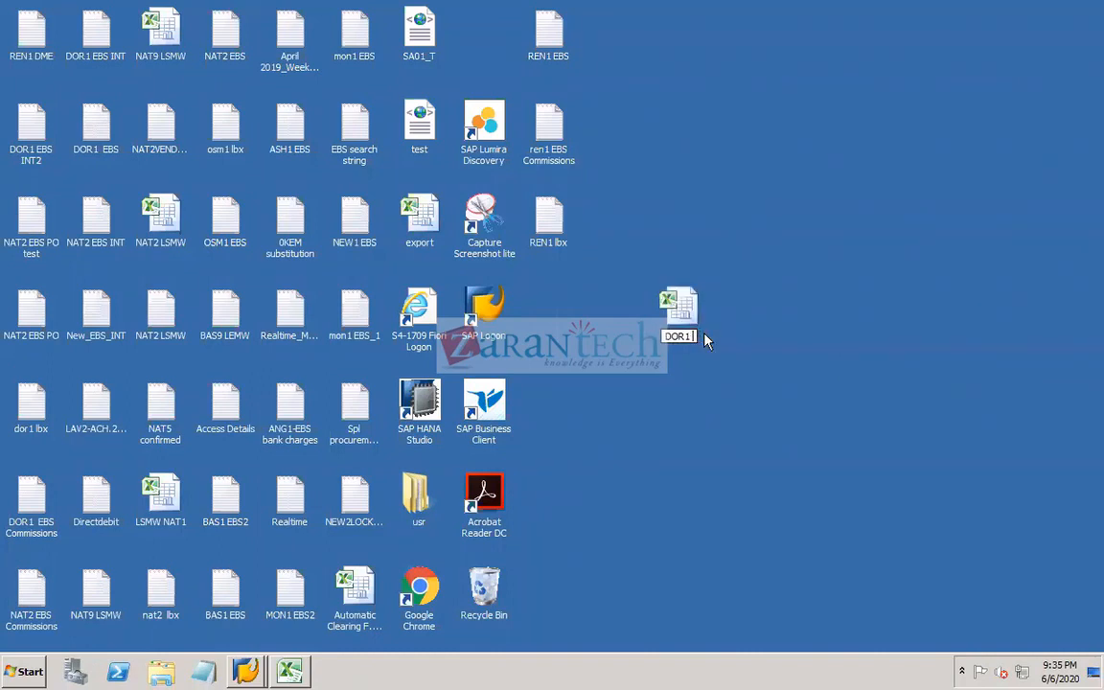
{"action": "type", "text": "lsmw1"}
{"action": "key", "text": "Return"}
Open DOR1 lsmw1 in Excel, paste the copied target fields starting at cell A1 and save the workbook
{"action": "double_click", "coordinate": [683, 305]}
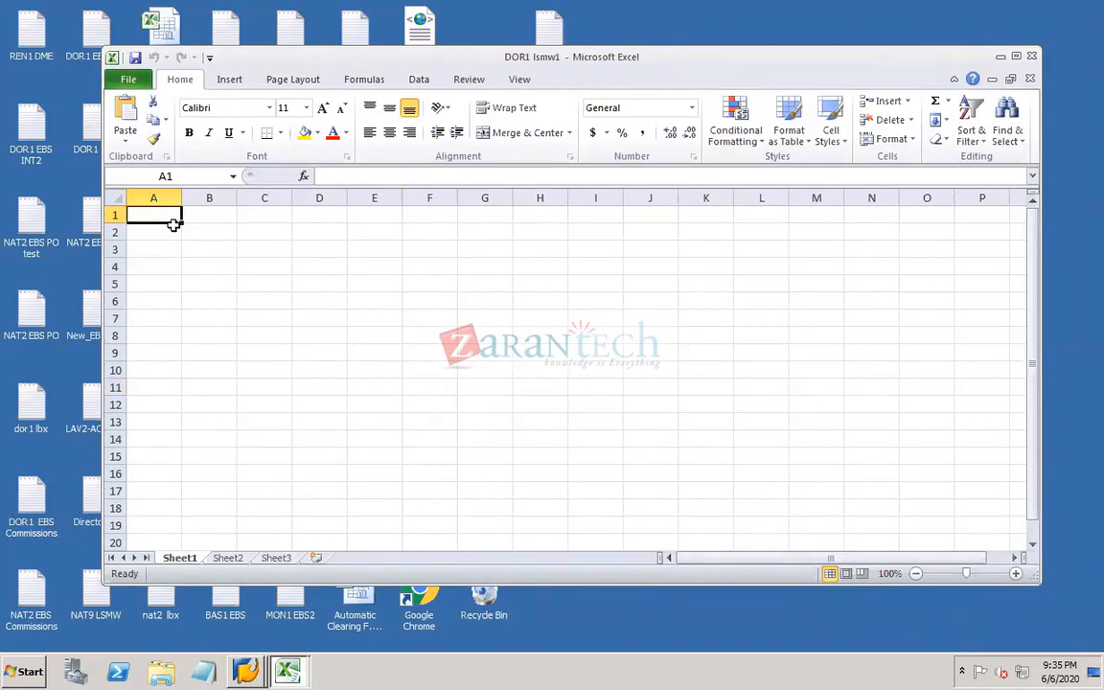
{"action": "key", "text": "ctrl+v"}
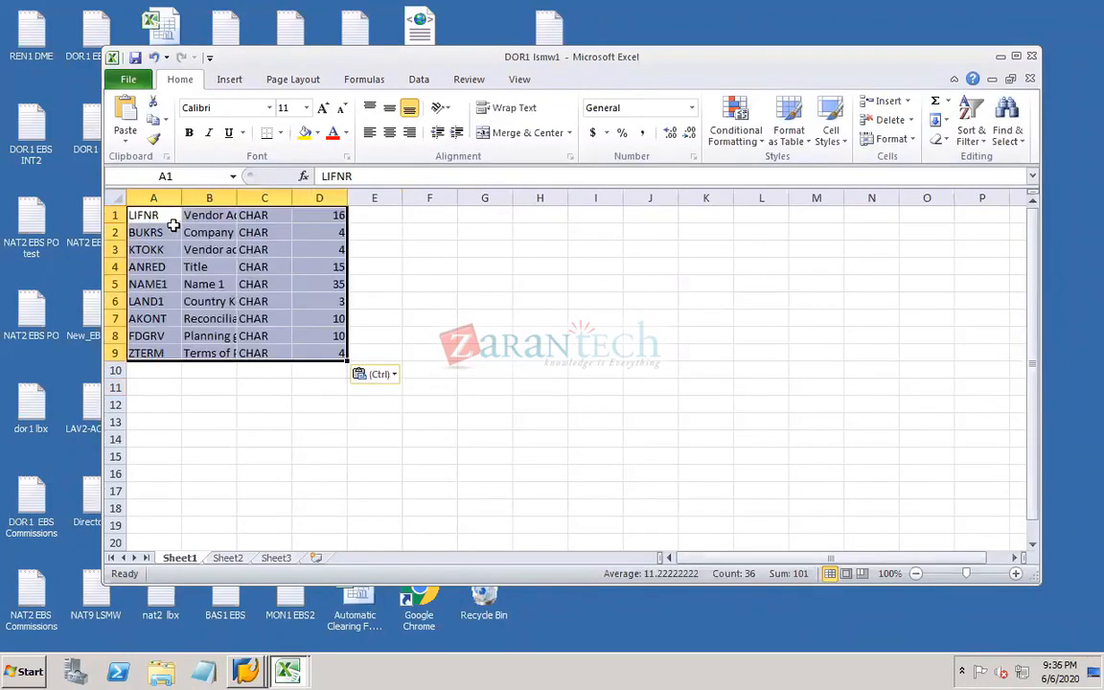
{"action": "left_click", "coordinate": [475, 295]}
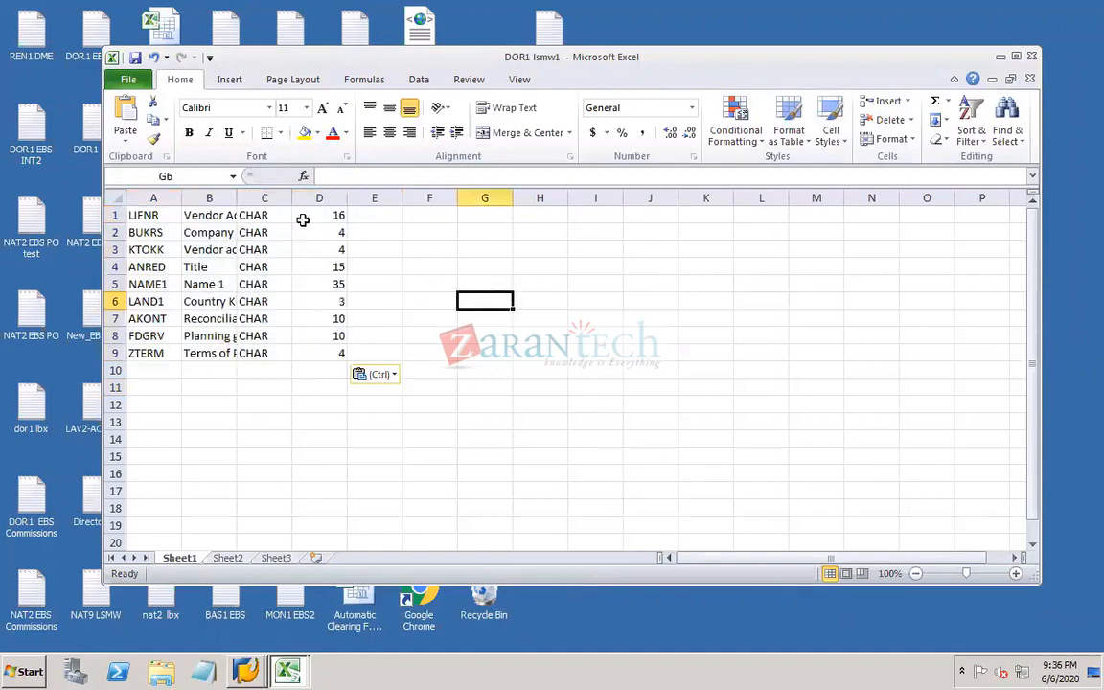
{"action": "left_click", "coordinate": [135, 59]}
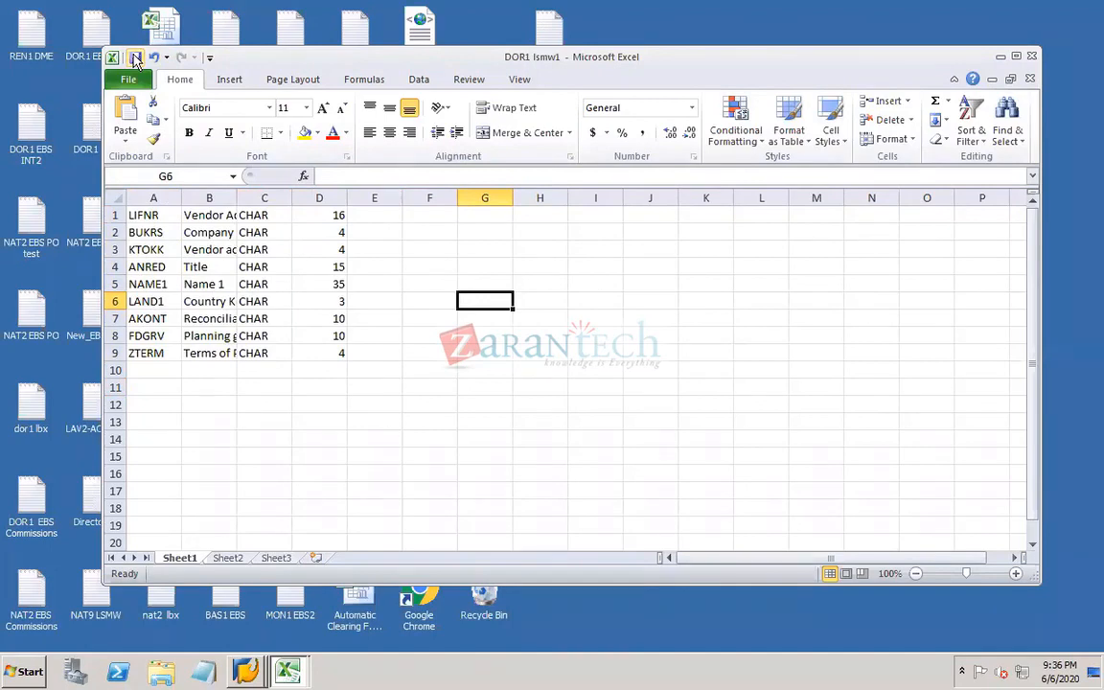
Switch back to the SAP LSM Workbench and leave the object overview for the list of process steps
{"action": "left_click", "coordinate": [244, 671]}
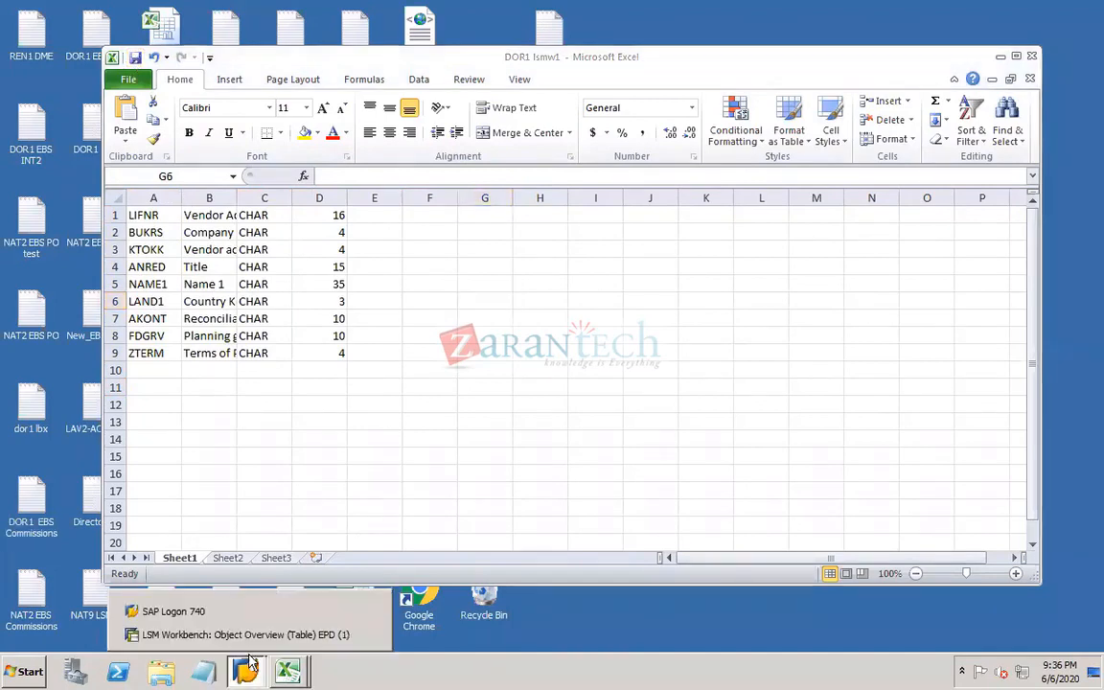
{"action": "left_click", "coordinate": [239, 633]}
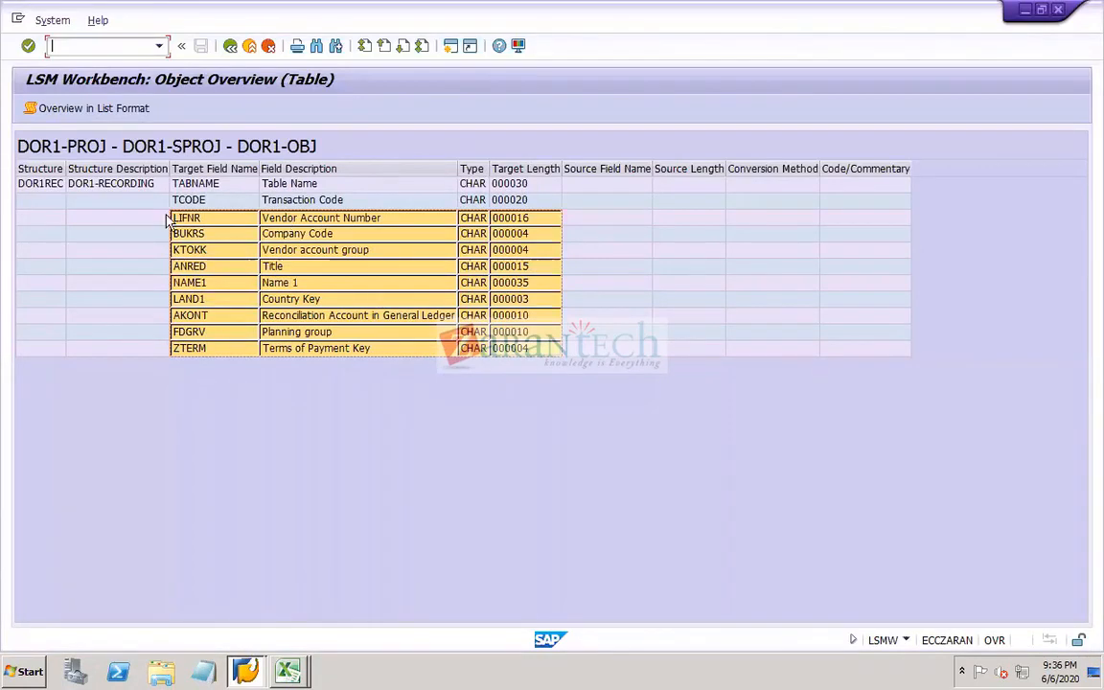
{"action": "left_click", "coordinate": [142, 235]}
{"action": "left_click", "coordinate": [230, 46]}
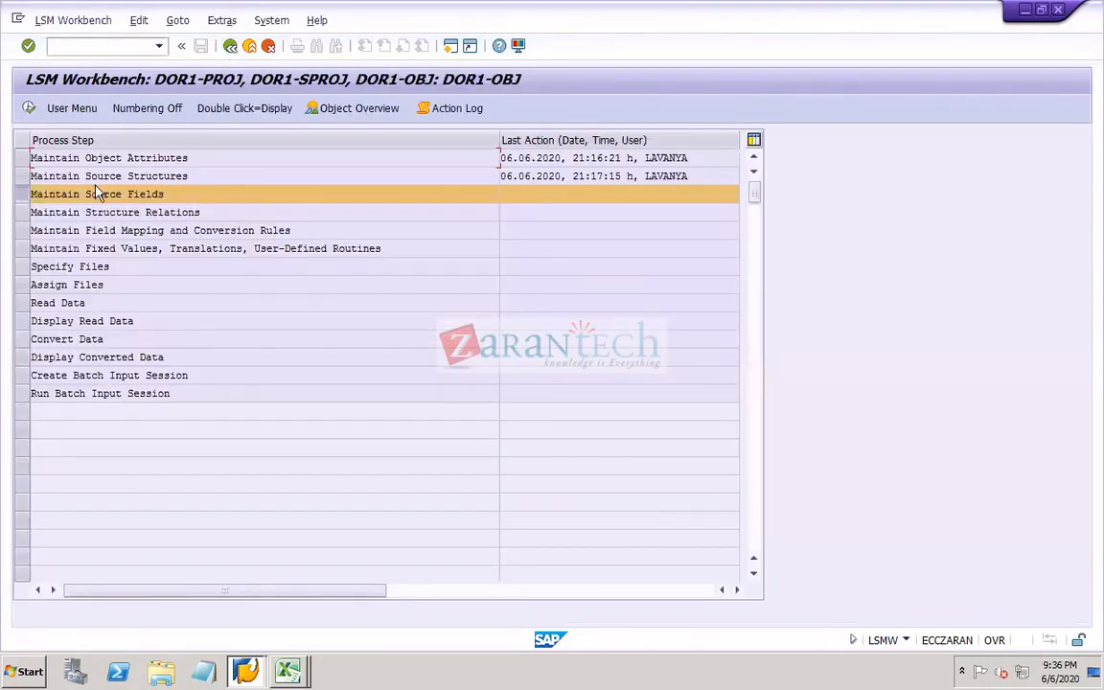
Open Maintain Source Fields in change mode and start copying fields into DOR1STR using the tab-separated text upload option
{"action": "left_click", "coordinate": [29, 108]}
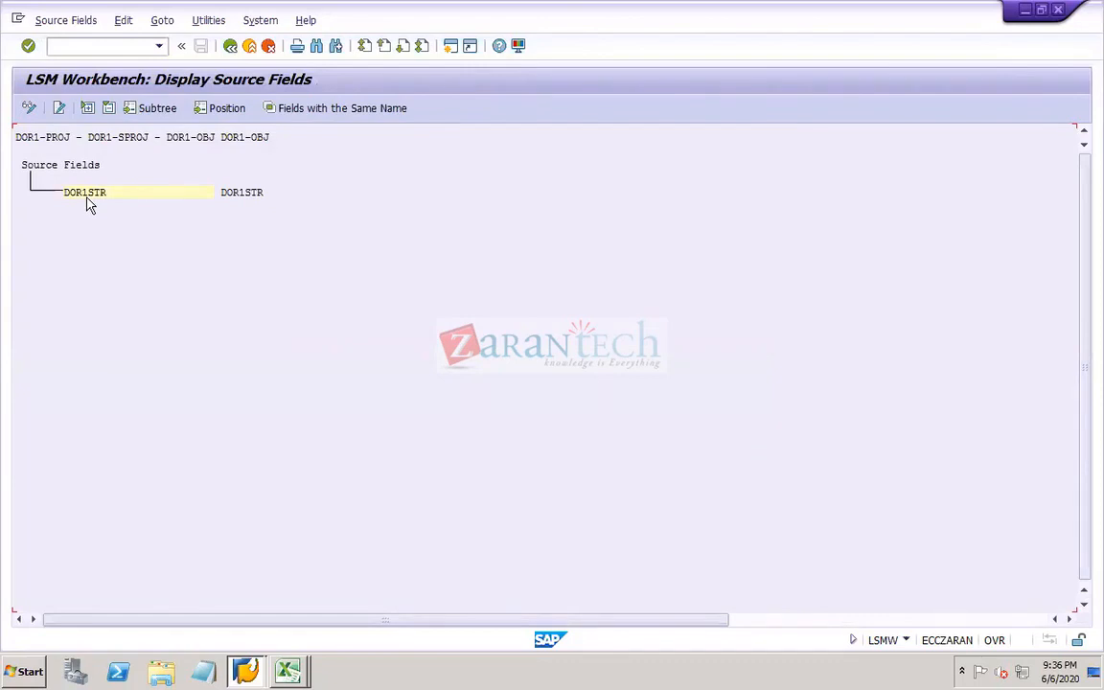
{"action": "left_click", "coordinate": [28, 108]}
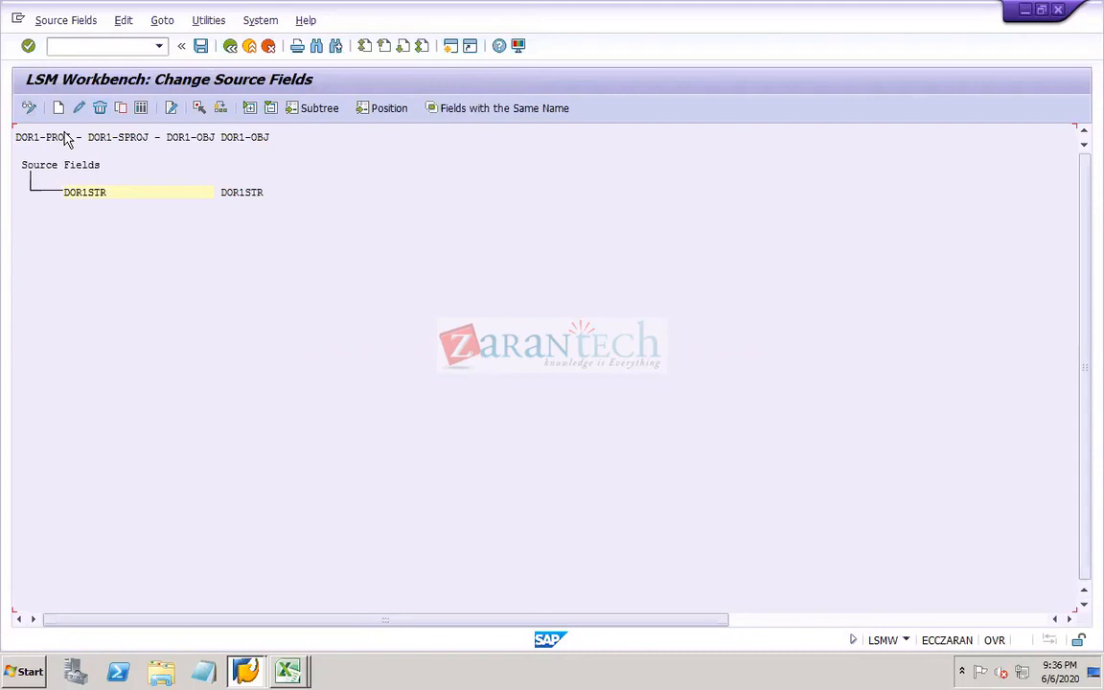
{"action": "left_click", "coordinate": [104, 193]}
{"action": "left_click", "coordinate": [122, 109]}
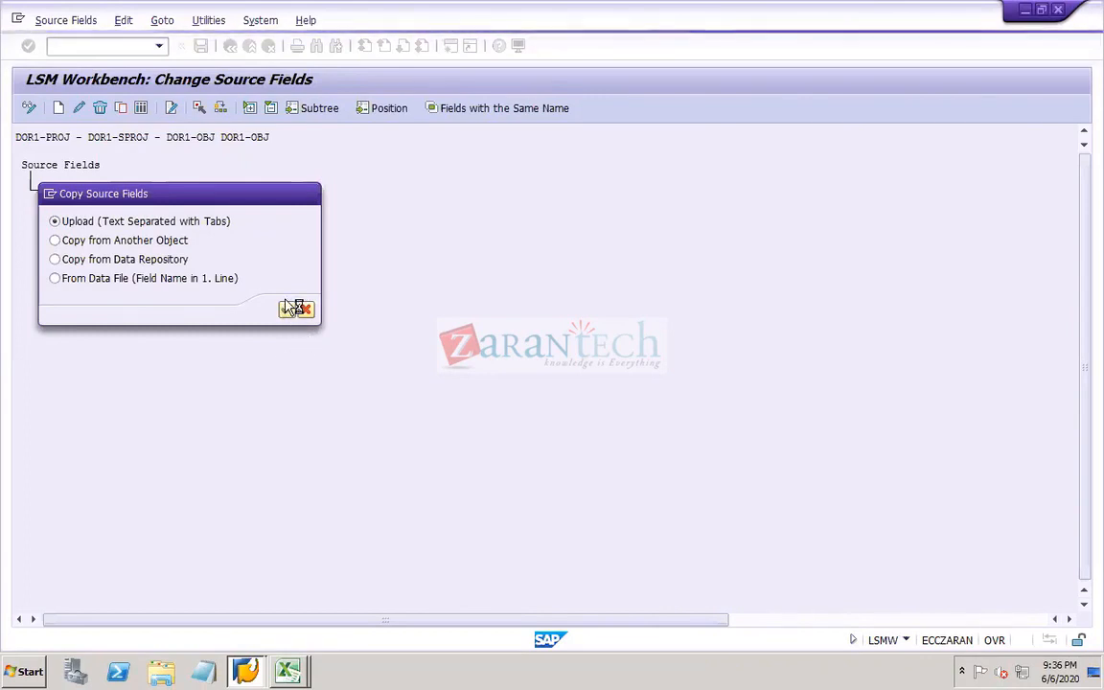
{"action": "left_click", "coordinate": [289, 307]}
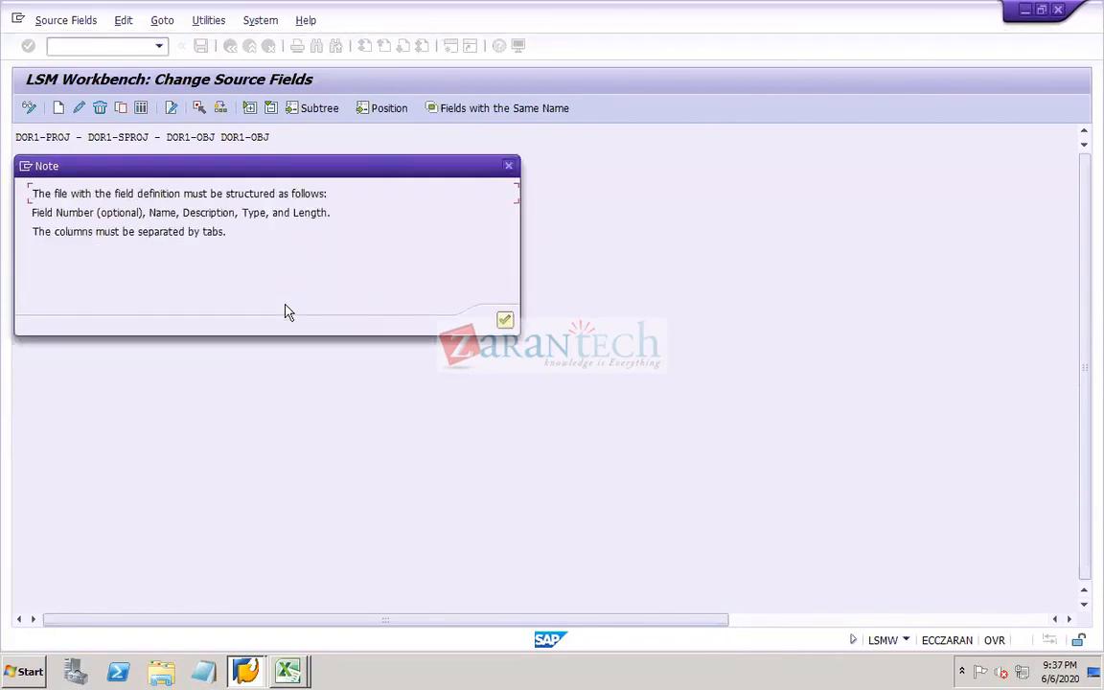
Import the source fields from DOR1 lsmw1.xlsx on the desktop and allow SAP to access the file
{"action": "left_click", "coordinate": [505, 321]}
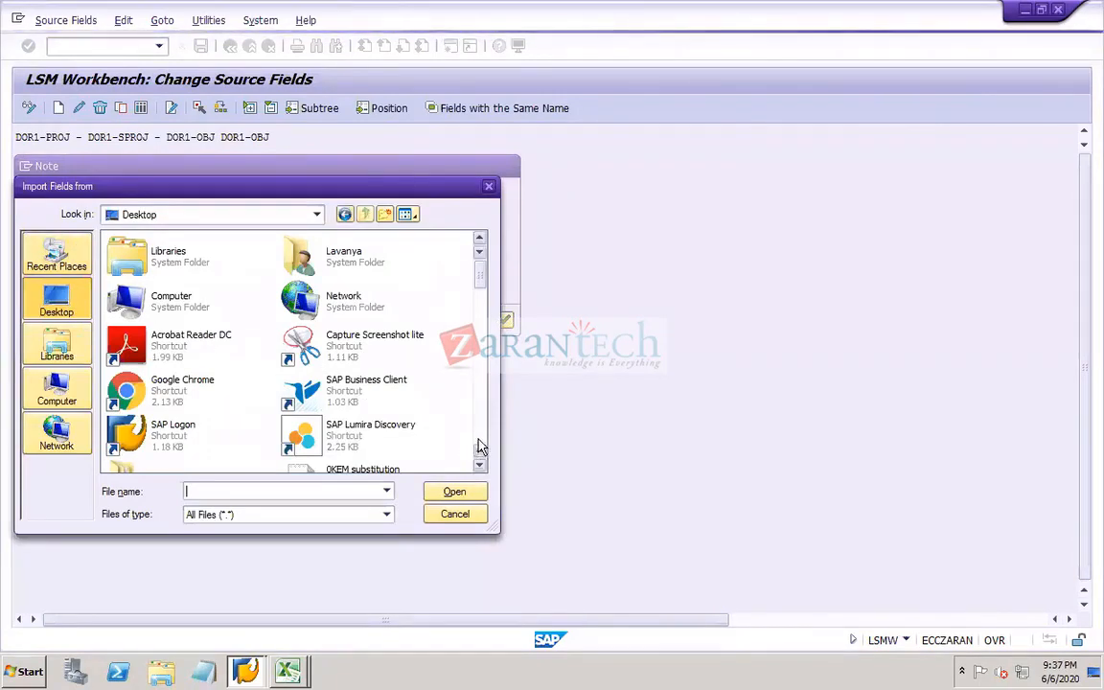
{"action": "type", "text": "dor"}
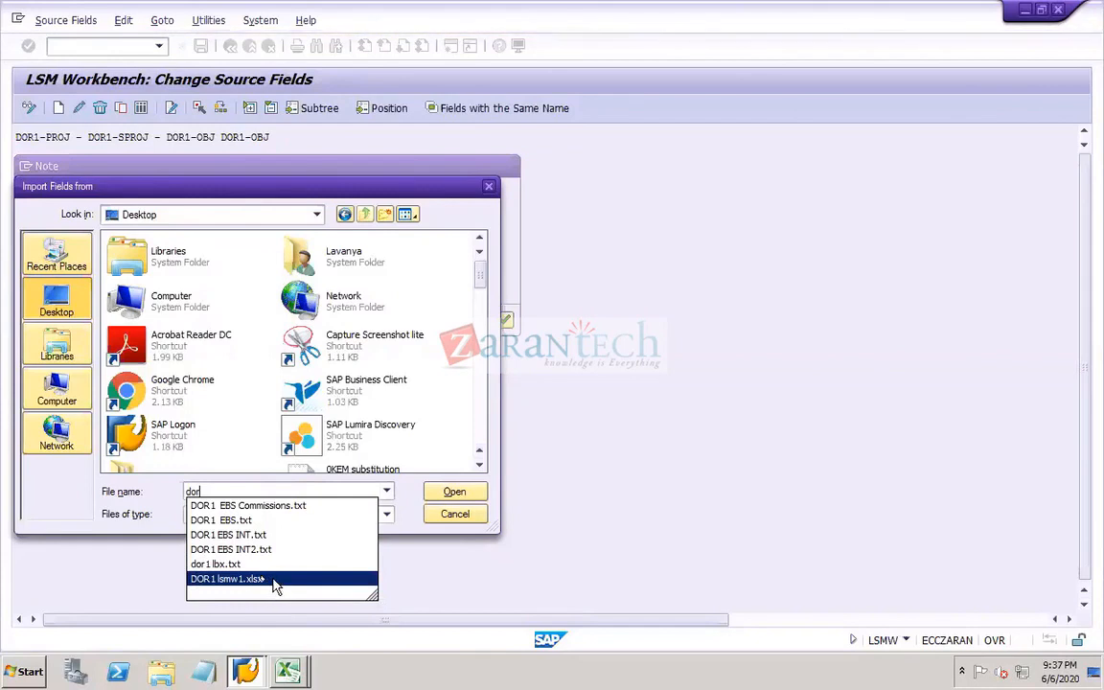
{"action": "left_click", "coordinate": [275, 580]}
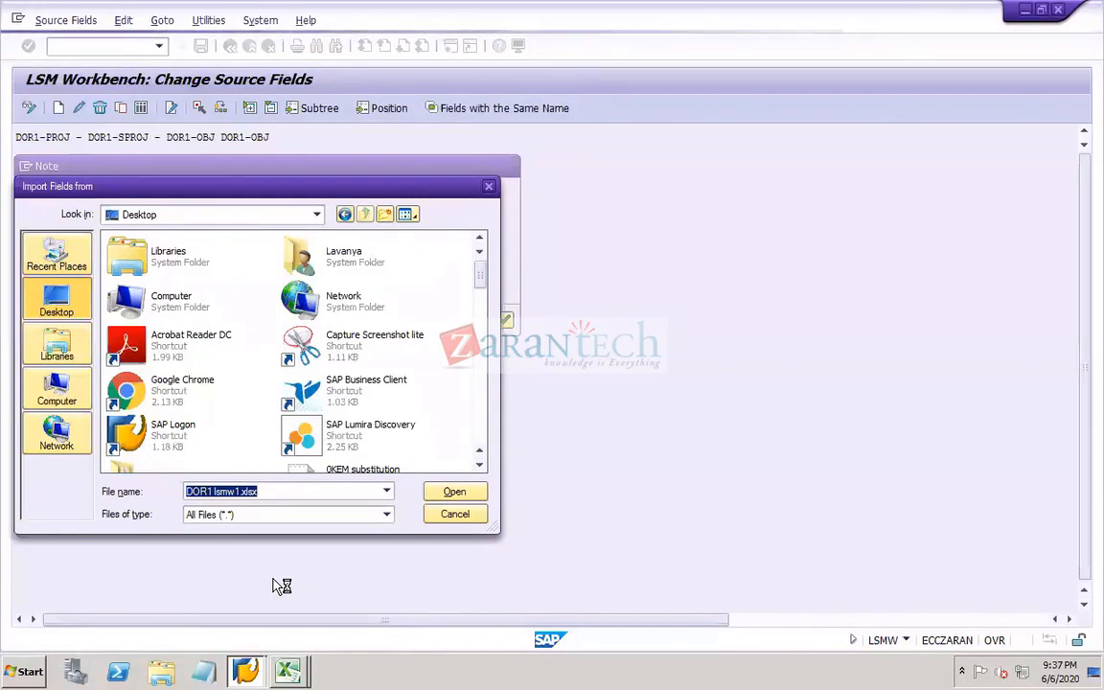
{"action": "left_click", "coordinate": [445, 494]}
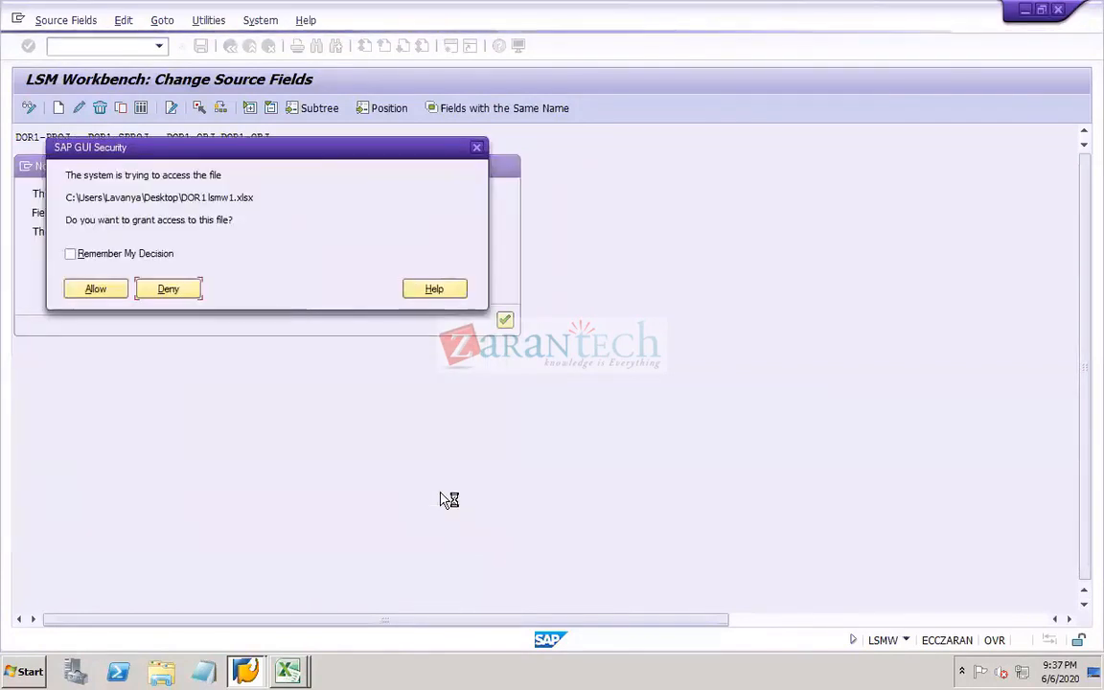
{"action": "left_click", "coordinate": [111, 297]}
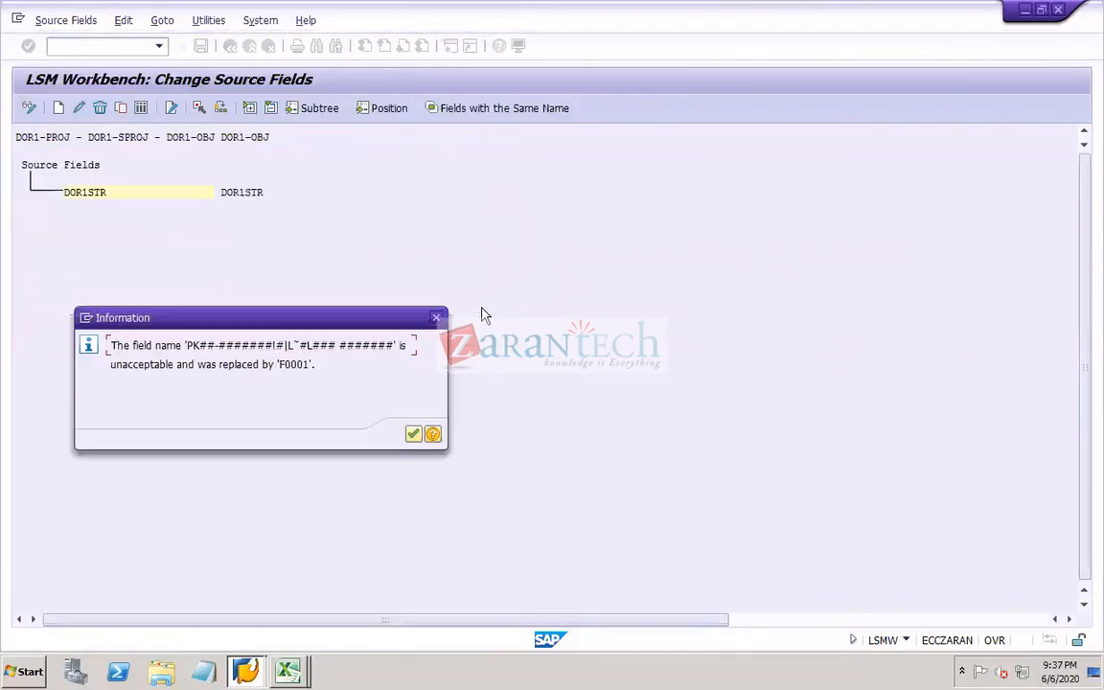
Acknowledge every field name replacement message of the import and close the Change Source Field dialog for F0016
{"action": "left_click", "coordinate": [414, 436]}
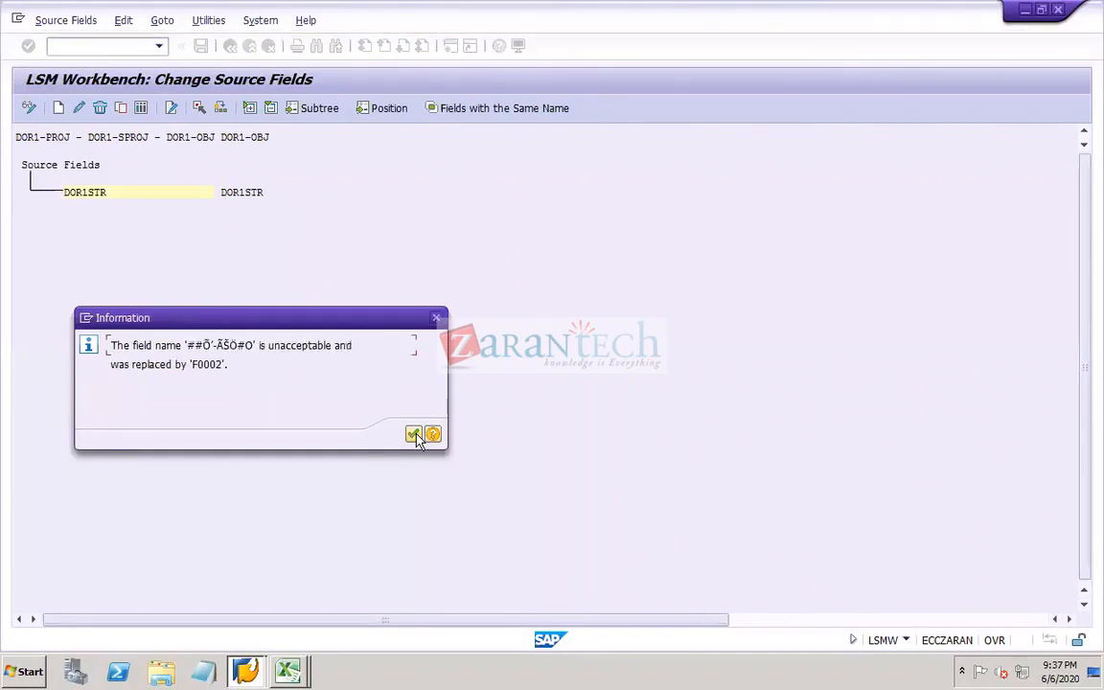
{"action": "left_click", "coordinate": [414, 436]}
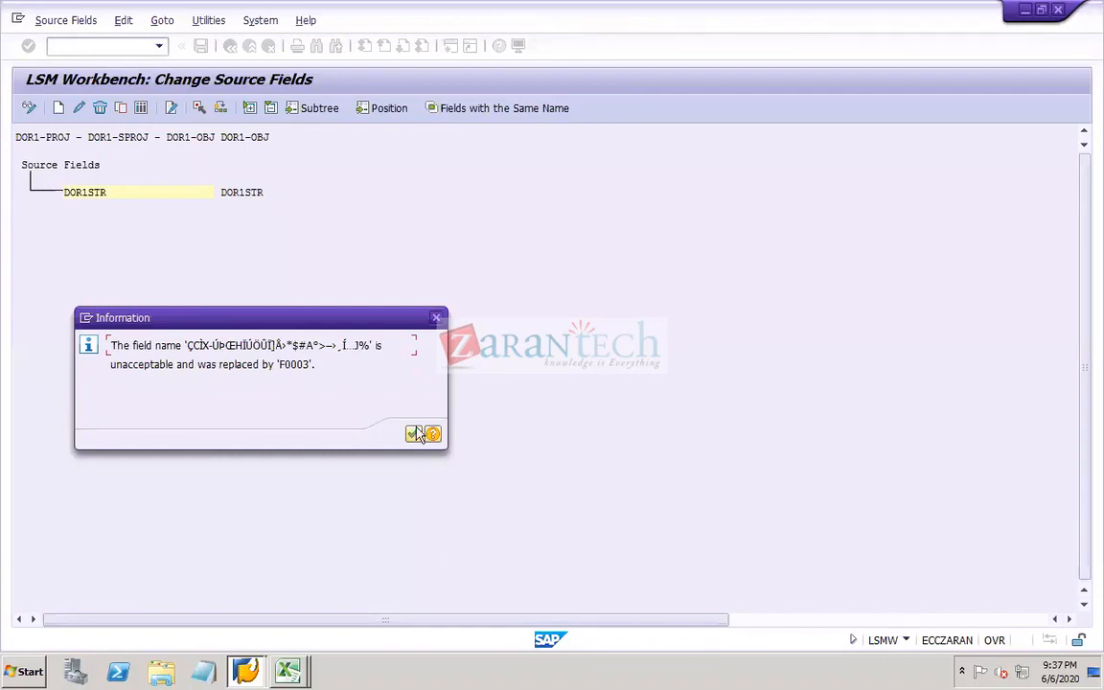
{"action": "left_click", "coordinate": [414, 436]}
{"action": "left_click", "coordinate": [414, 437]}
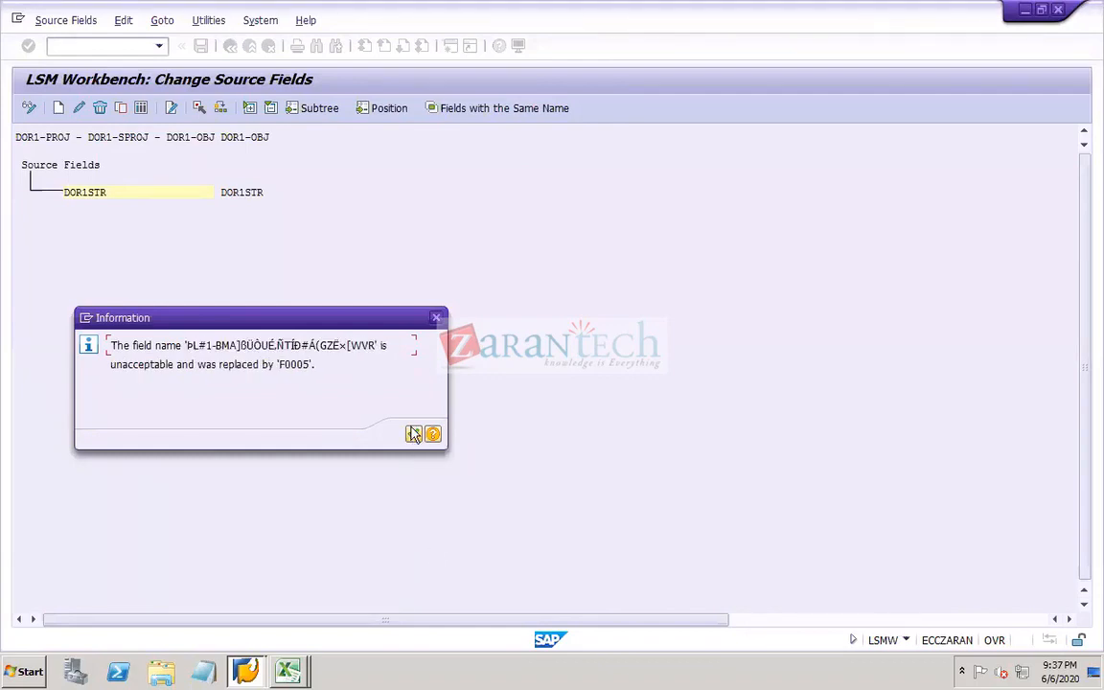
{"action": "left_click", "coordinate": [414, 436]}
{"action": "left_click", "coordinate": [414, 437]}
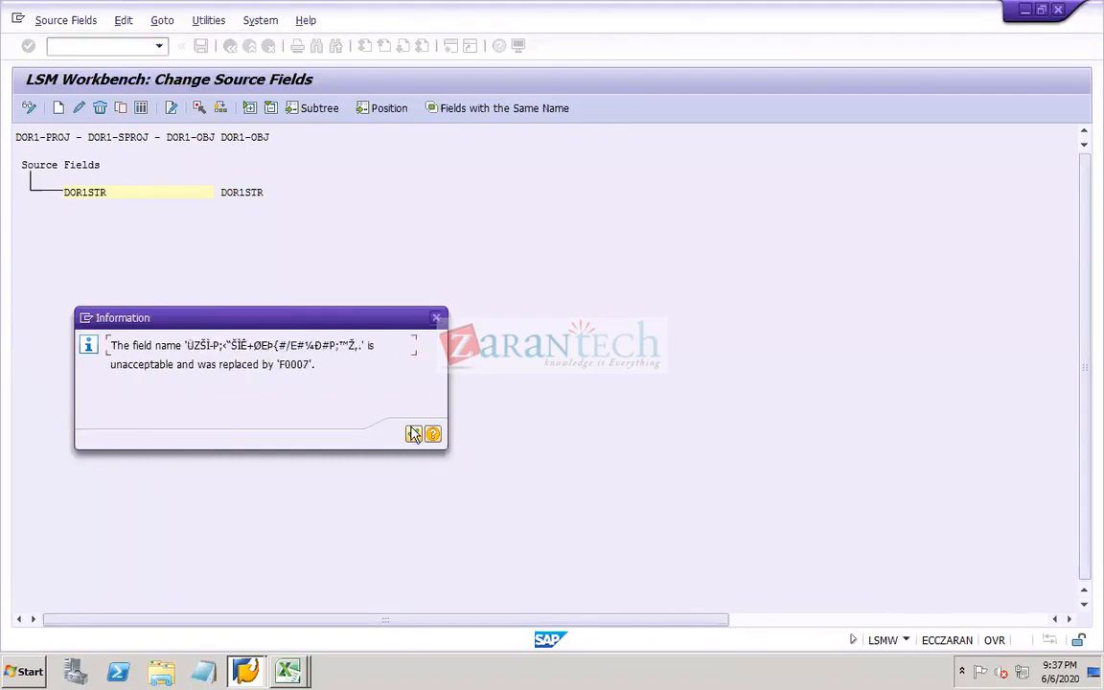
{"action": "left_click", "coordinate": [414, 437]}
{"action": "left_click", "coordinate": [414, 436]}
{"action": "left_click", "coordinate": [414, 436]}
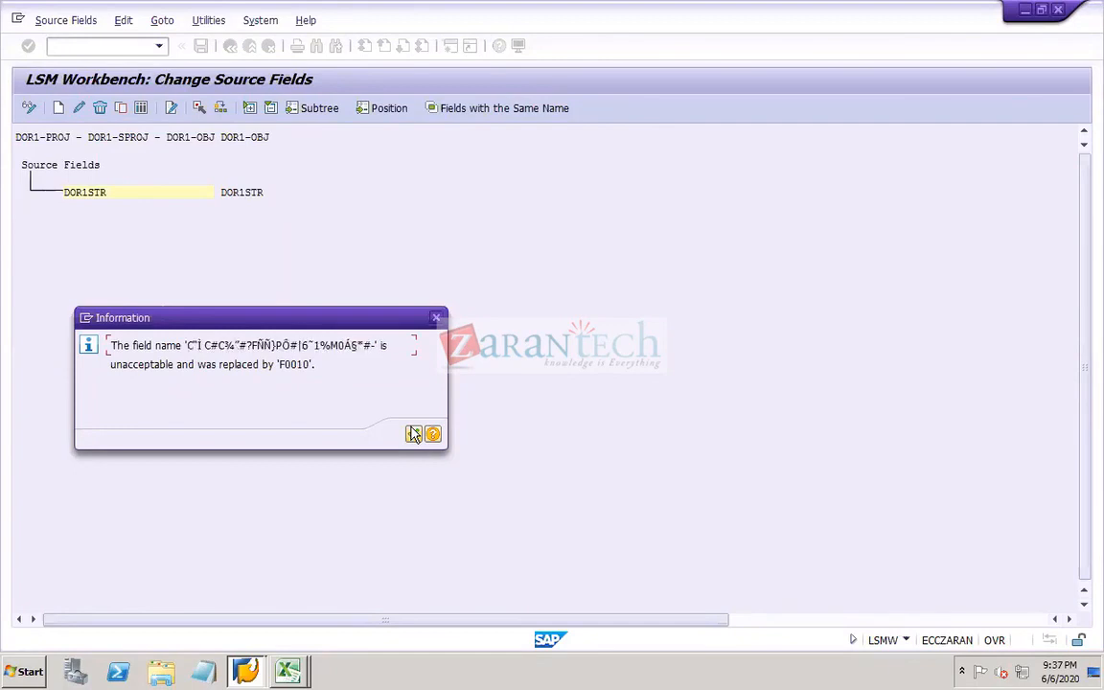
{"action": "left_click", "coordinate": [414, 436]}
{"action": "left_click", "coordinate": [414, 437]}
{"action": "left_click", "coordinate": [414, 436]}
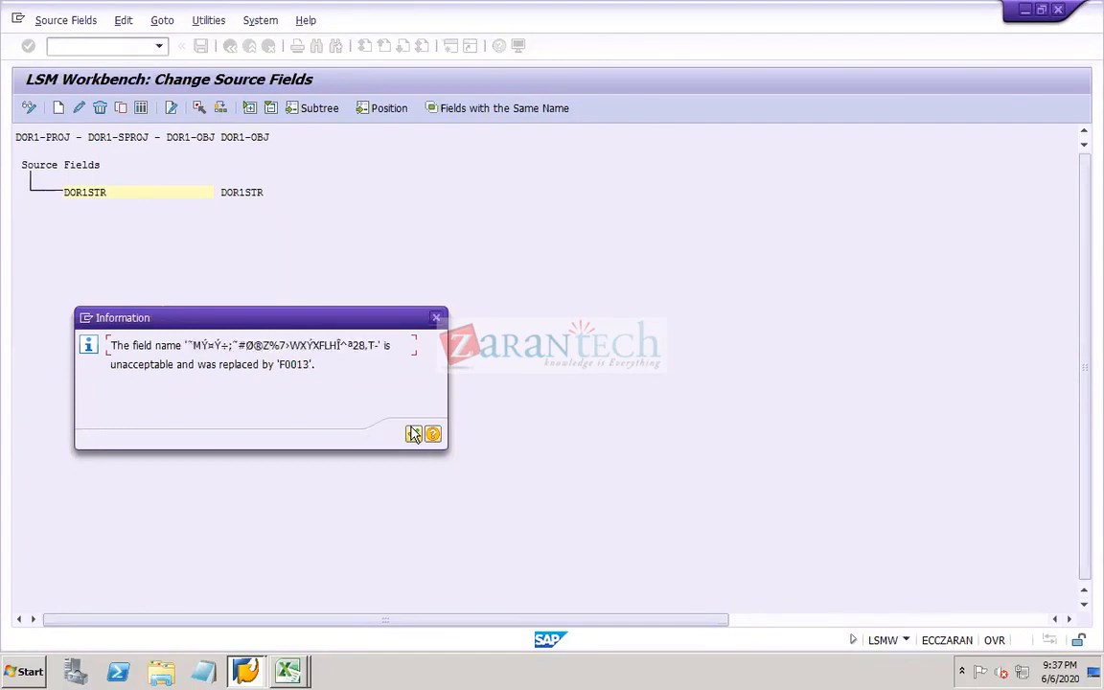
{"action": "left_click", "coordinate": [414, 436]}
{"action": "left_click", "coordinate": [414, 436]}
{"action": "left_click", "coordinate": [414, 436]}
{"action": "left_click", "coordinate": [414, 436]}
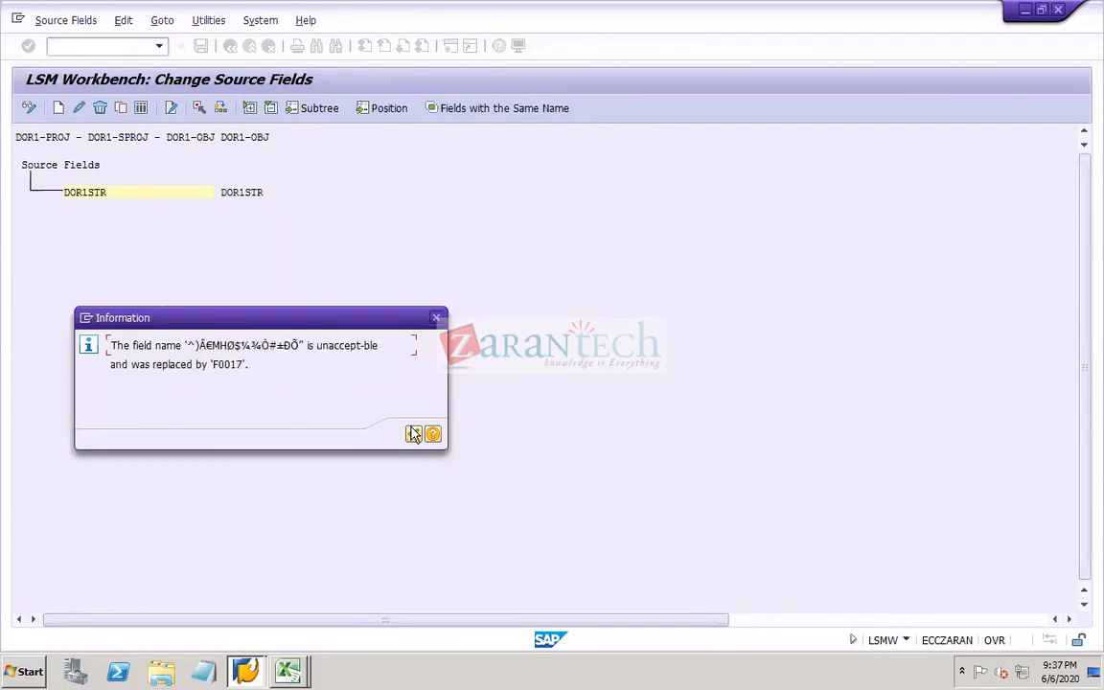
{"action": "left_click", "coordinate": [414, 436]}
{"action": "left_click", "coordinate": [414, 436]}
{"action": "left_click", "coordinate": [414, 436]}
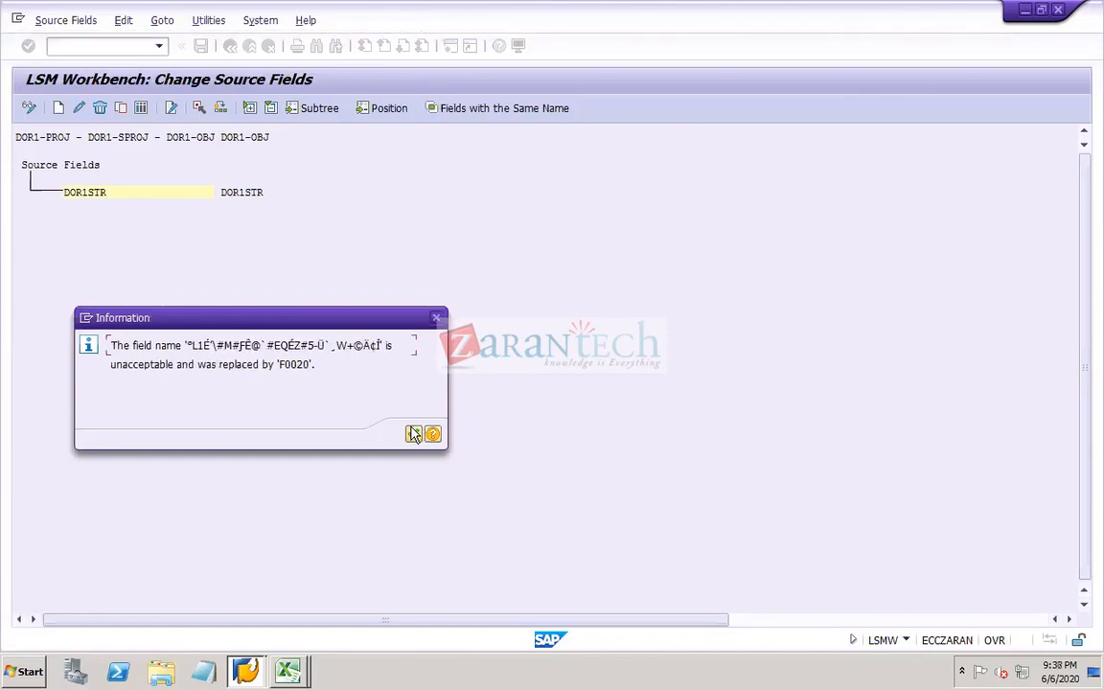
{"action": "left_click", "coordinate": [414, 437]}
{"action": "left_click", "coordinate": [414, 437]}
{"action": "left_click", "coordinate": [414, 436]}
{"action": "left_click", "coordinate": [415, 436]}
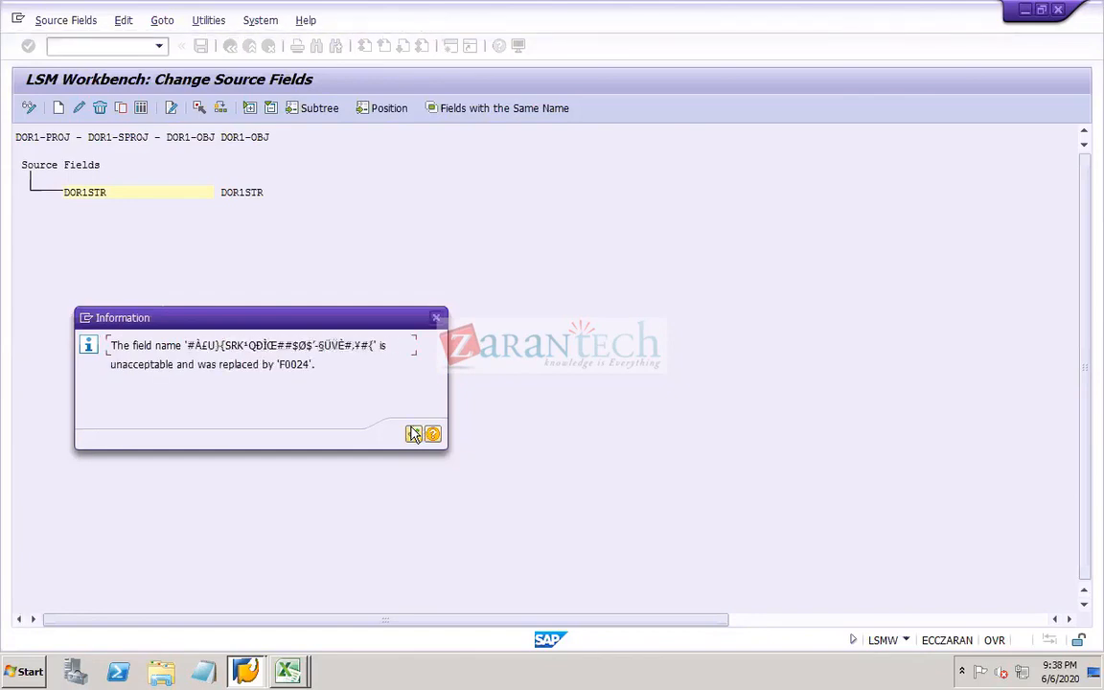
{"action": "left_click", "coordinate": [414, 436]}
{"action": "left_click", "coordinate": [414, 436]}
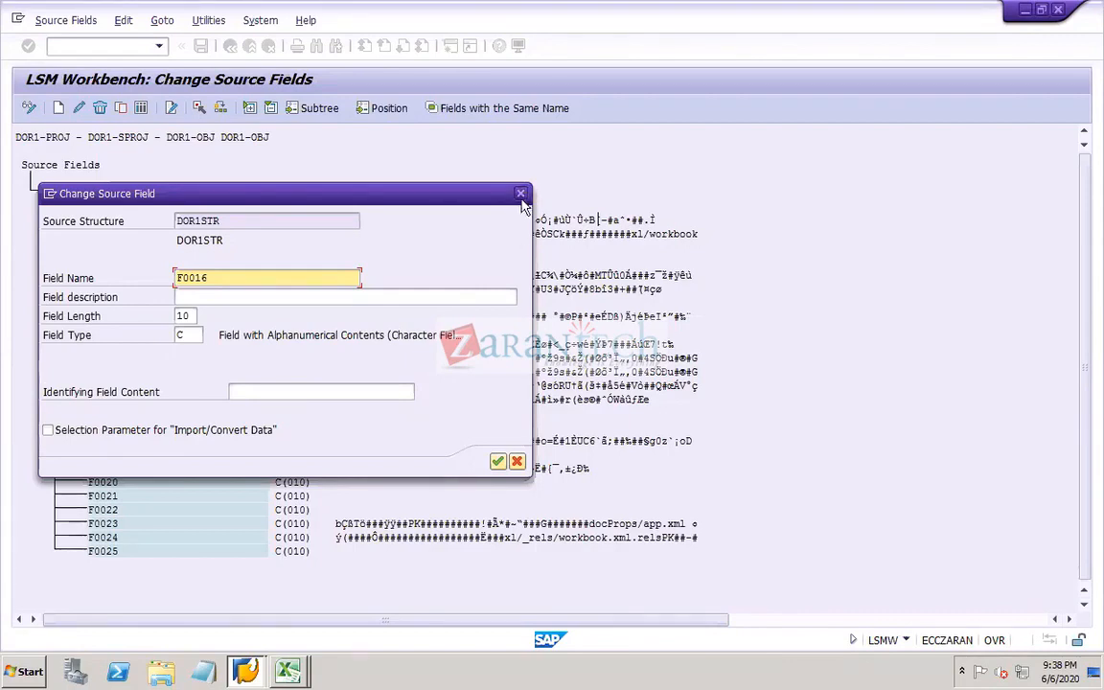
{"action": "left_click", "coordinate": [521, 193]}
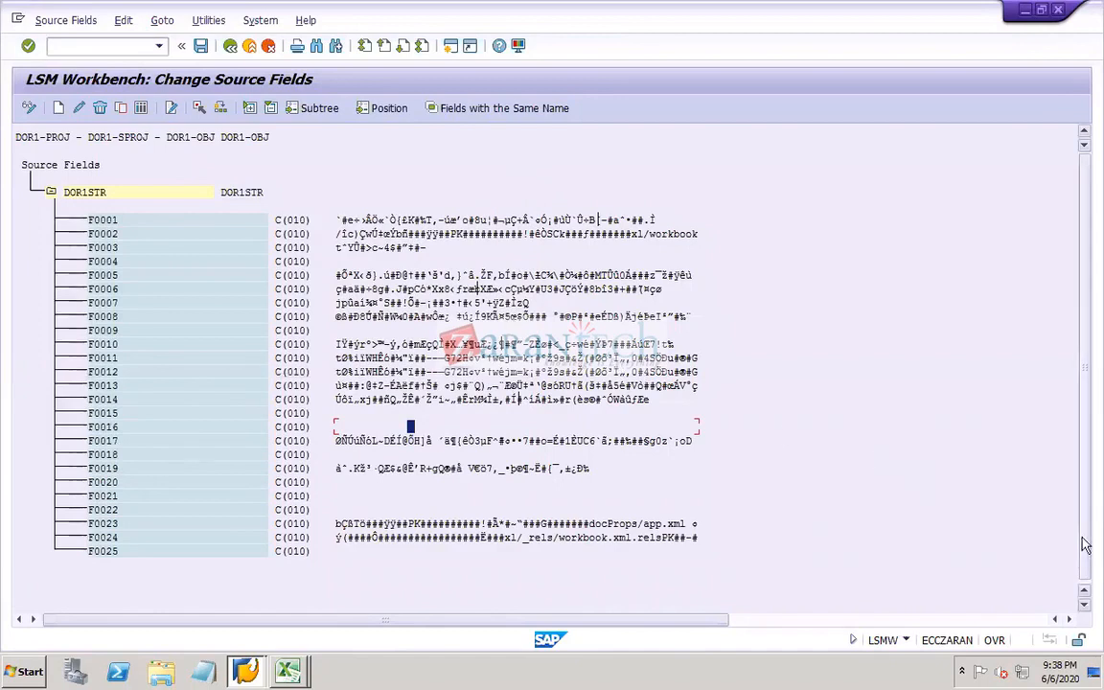
Switch to Chrome, check the training site's Session Meeting Links & Topic Names page and return to the Discussion Board
{"action": "mouse_move", "coordinate": [739, 683]}
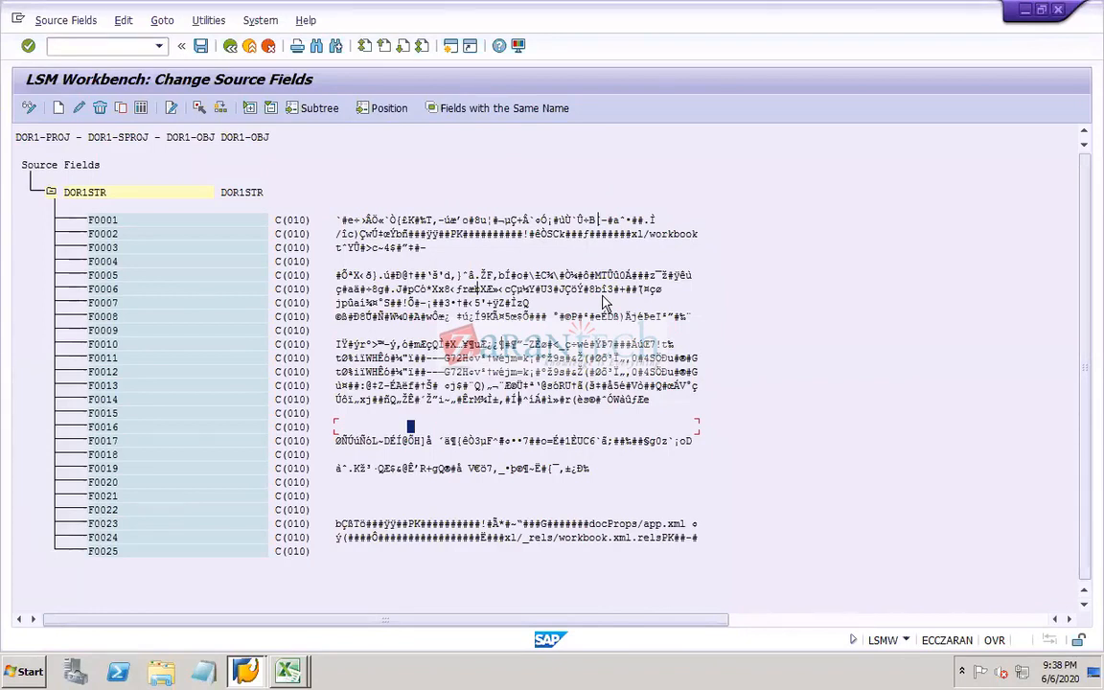
{"action": "mouse_move", "coordinate": [815, 679]}
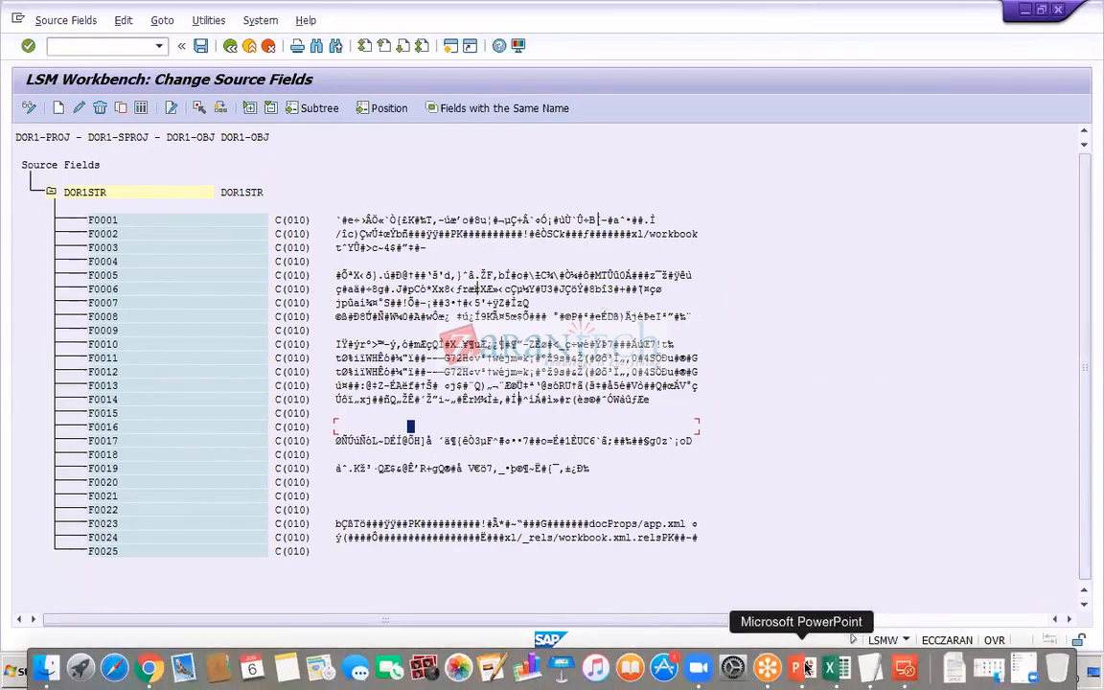
{"action": "left_click", "coordinate": [148, 668]}
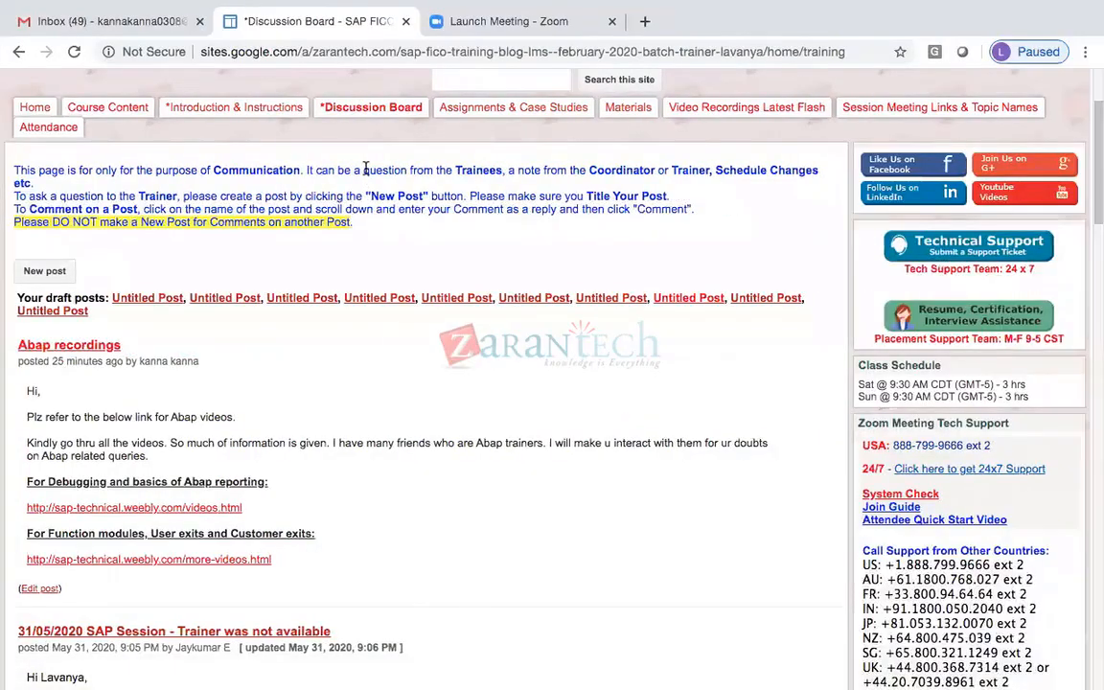
{"action": "mouse_move", "coordinate": [538, 8]}
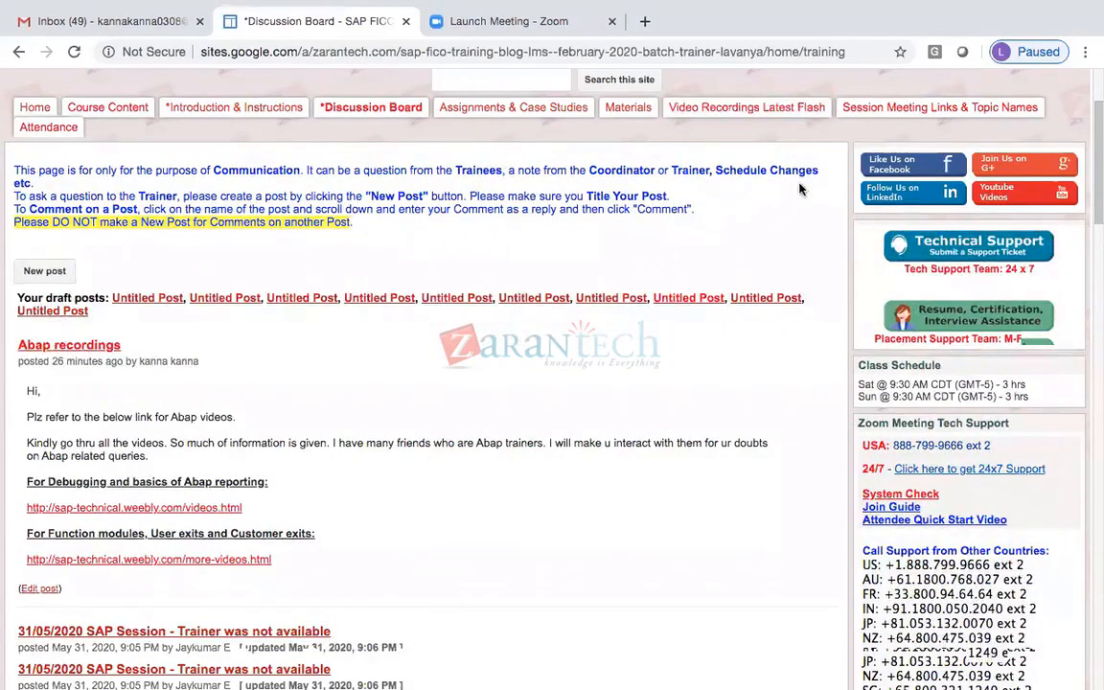
{"action": "left_click", "coordinate": [863, 115]}
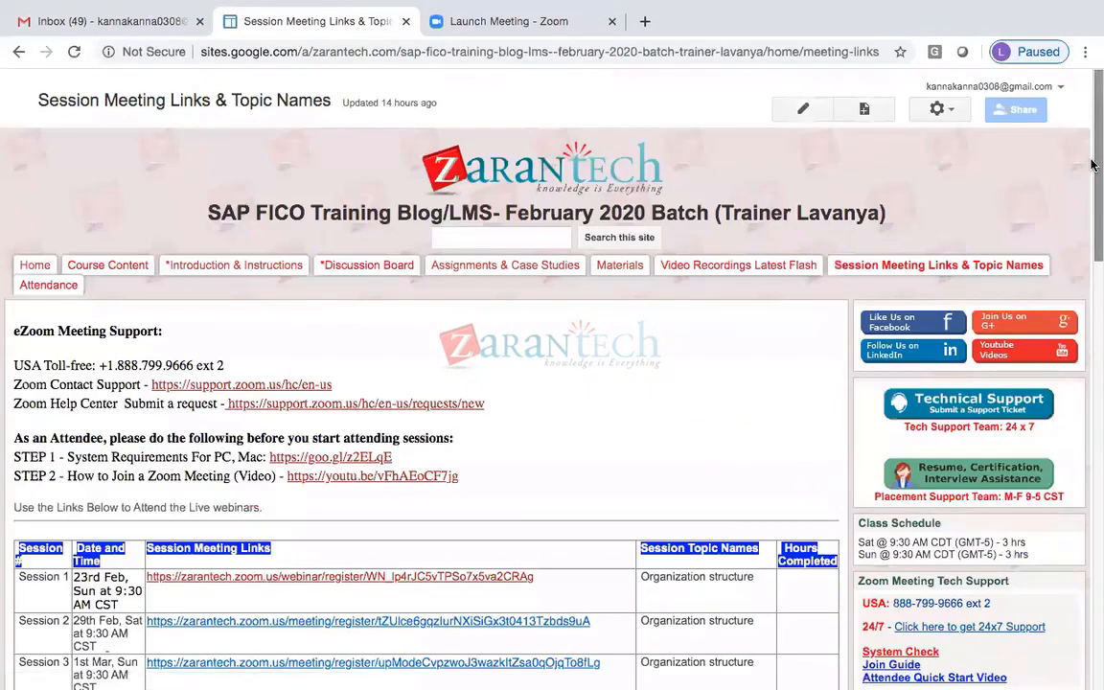
{"action": "left_click", "coordinate": [364, 268]}
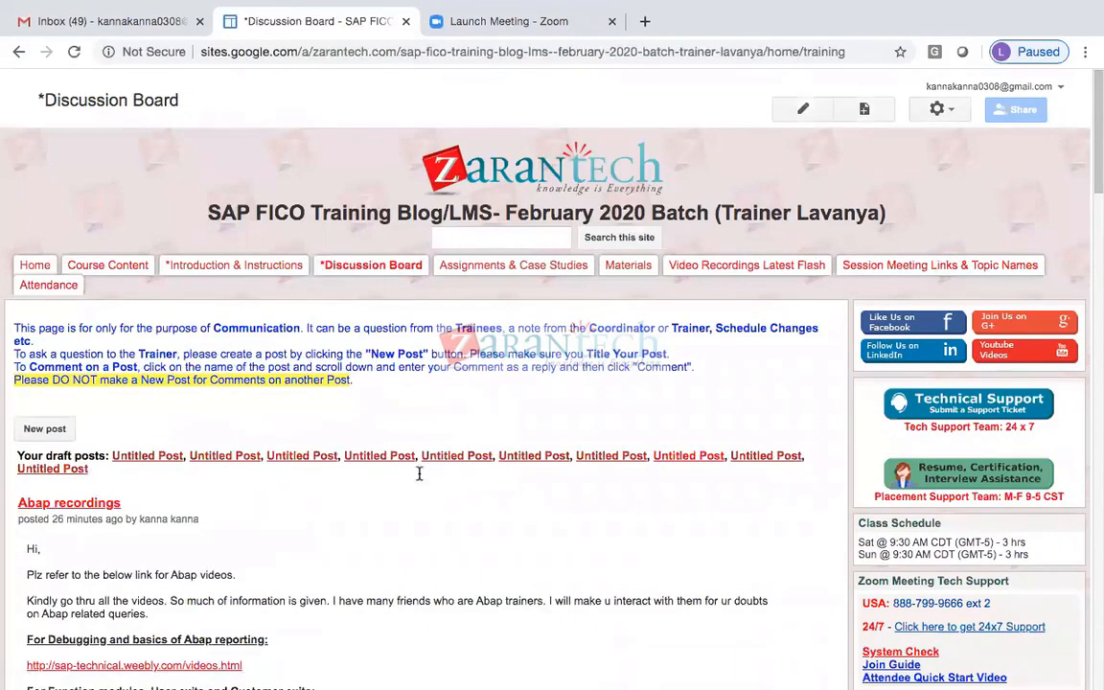
Switch to the PowerPoint work notes and go back to slide 53 with the list of training topics
{"action": "mouse_move", "coordinate": [802, 668]}
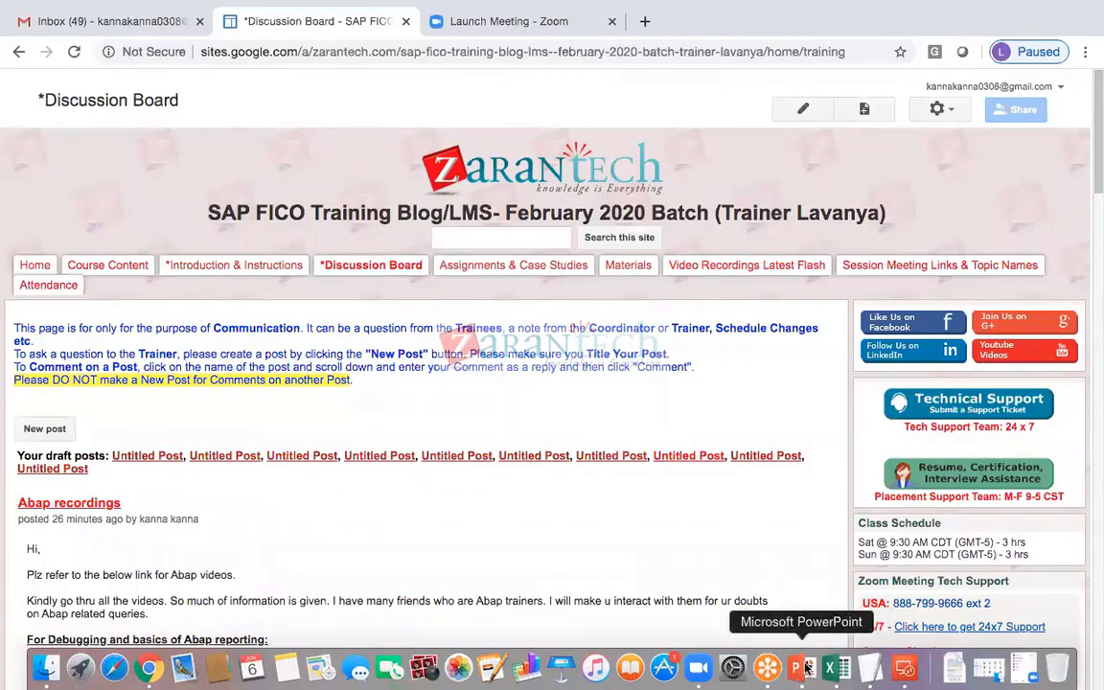
{"action": "left_click", "coordinate": [806, 669]}
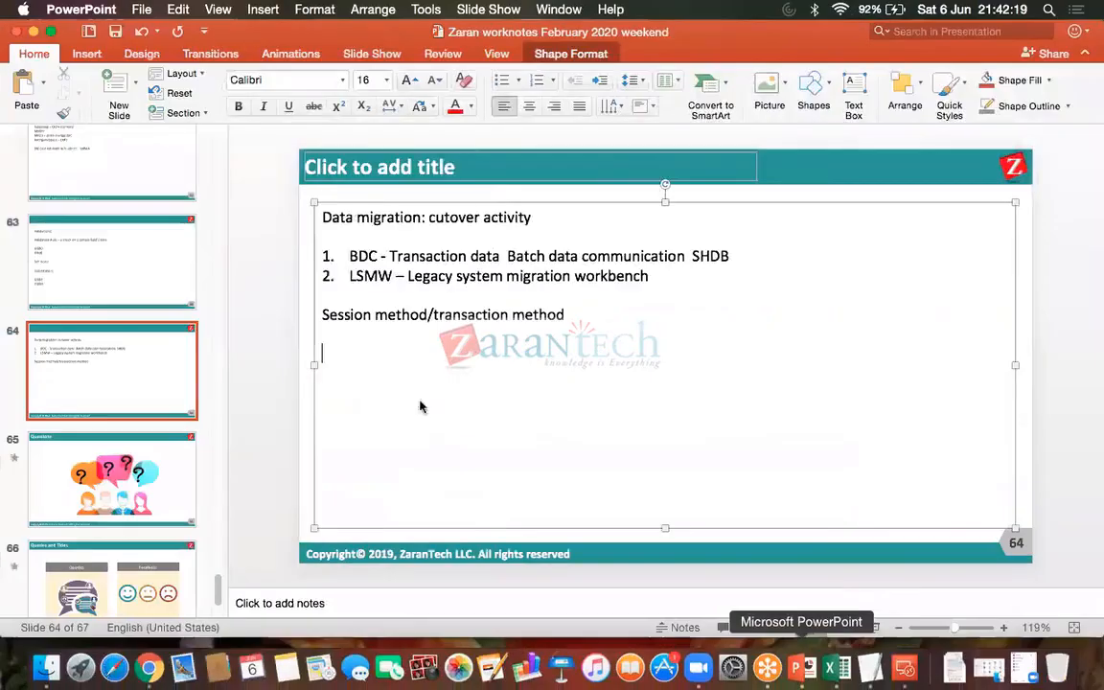
{"action": "left_click", "coordinate": [132, 258]}
{"action": "key", "text": "Up"}
{"action": "key", "text": "Up"}
{"action": "key", "text": "Up"}
{"action": "key", "text": "Up"}
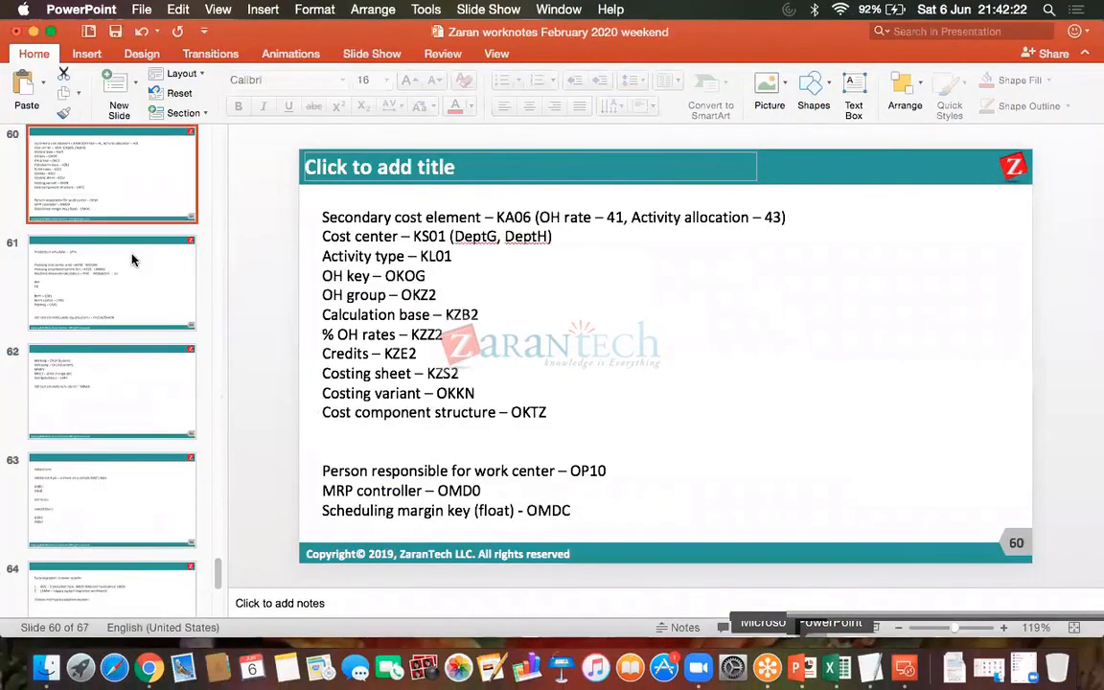
{"action": "key", "text": "Up"}
{"action": "key", "text": "Up"}
{"action": "key", "text": "Up"}
{"action": "key", "text": "Up"}
{"action": "key", "text": "Up"}
{"action": "key", "text": "Up"}
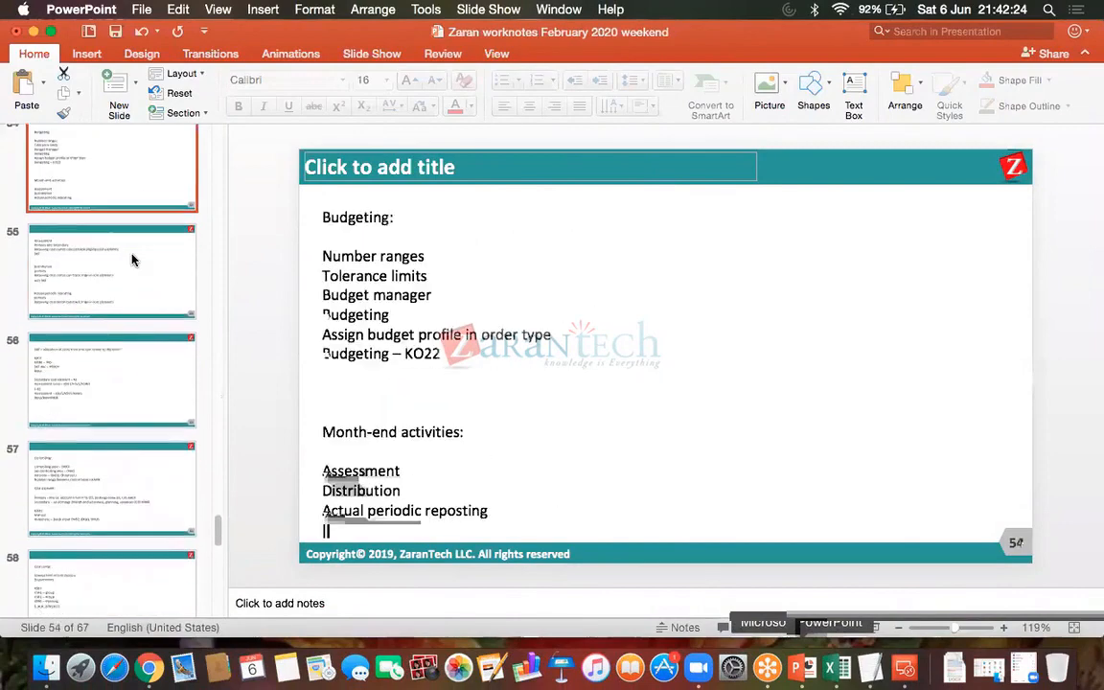
{"action": "key", "text": "Up"}
{"action": "key", "text": "Down"}
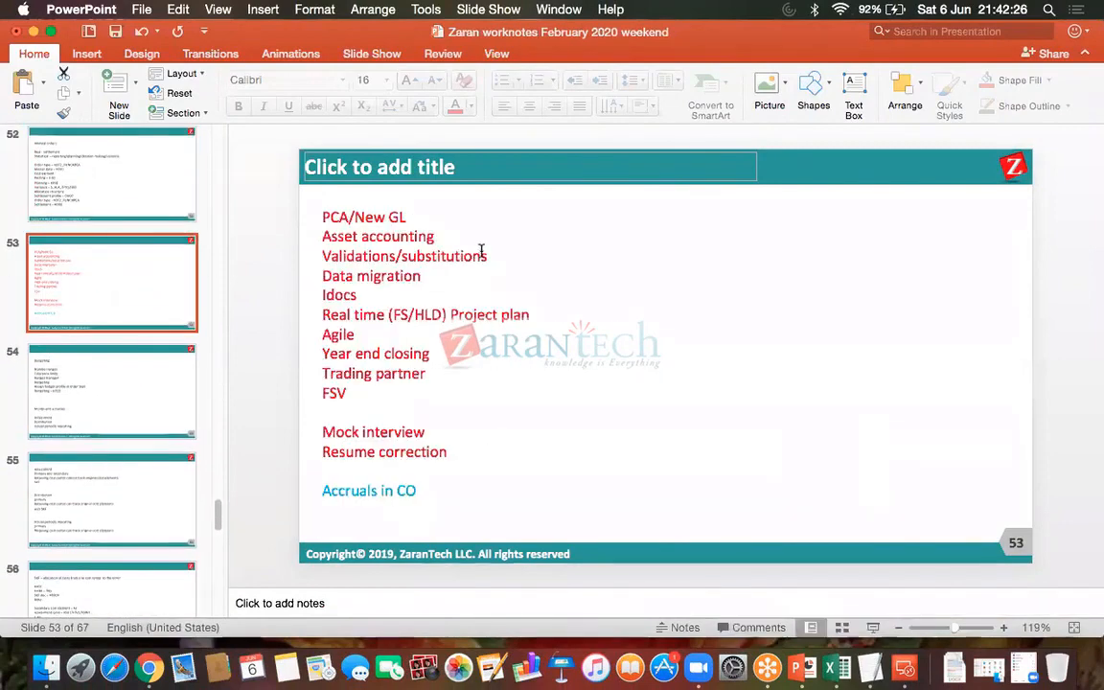
Change the font color of the Validations/substitutions line on slide 53 to black
{"action": "left_click_drag", "start_coordinate": [491, 255], "coordinate": [323, 255]}
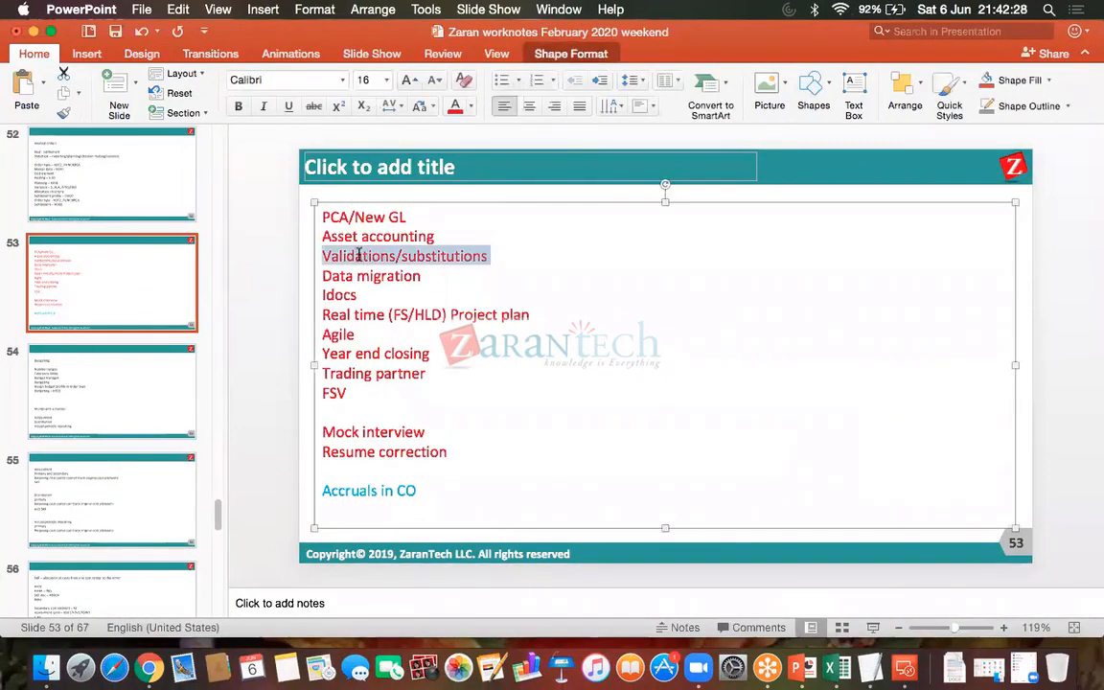
{"action": "left_click", "coordinate": [469, 108]}
{"action": "left_click", "coordinate": [469, 153]}
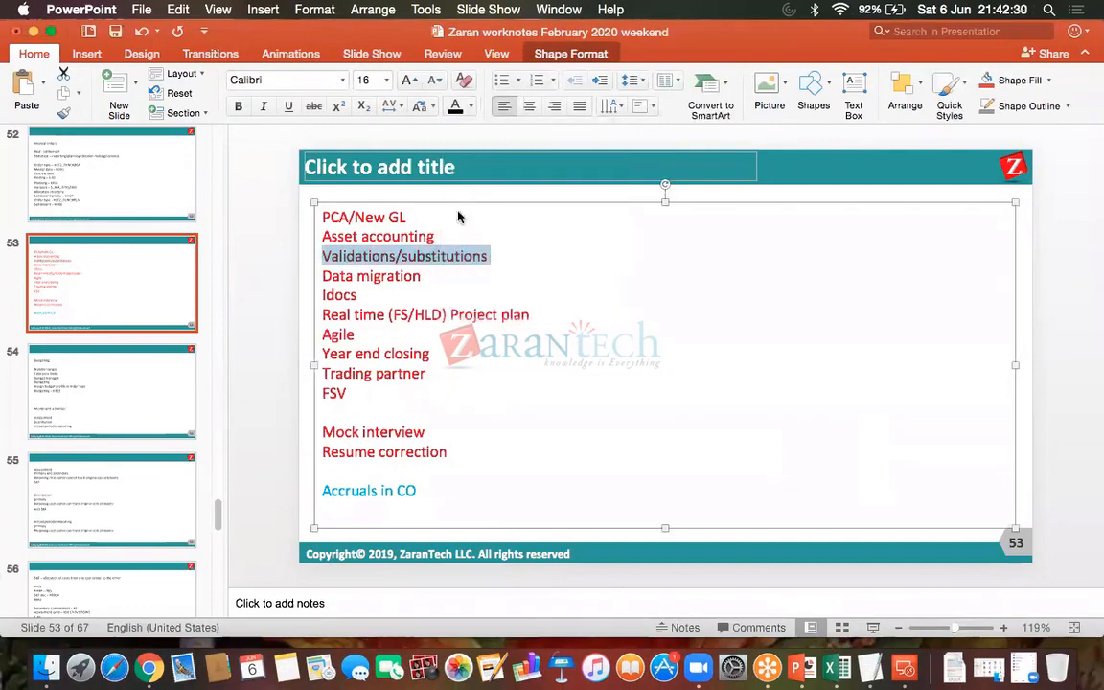
{"action": "left_click", "coordinate": [433, 274]}
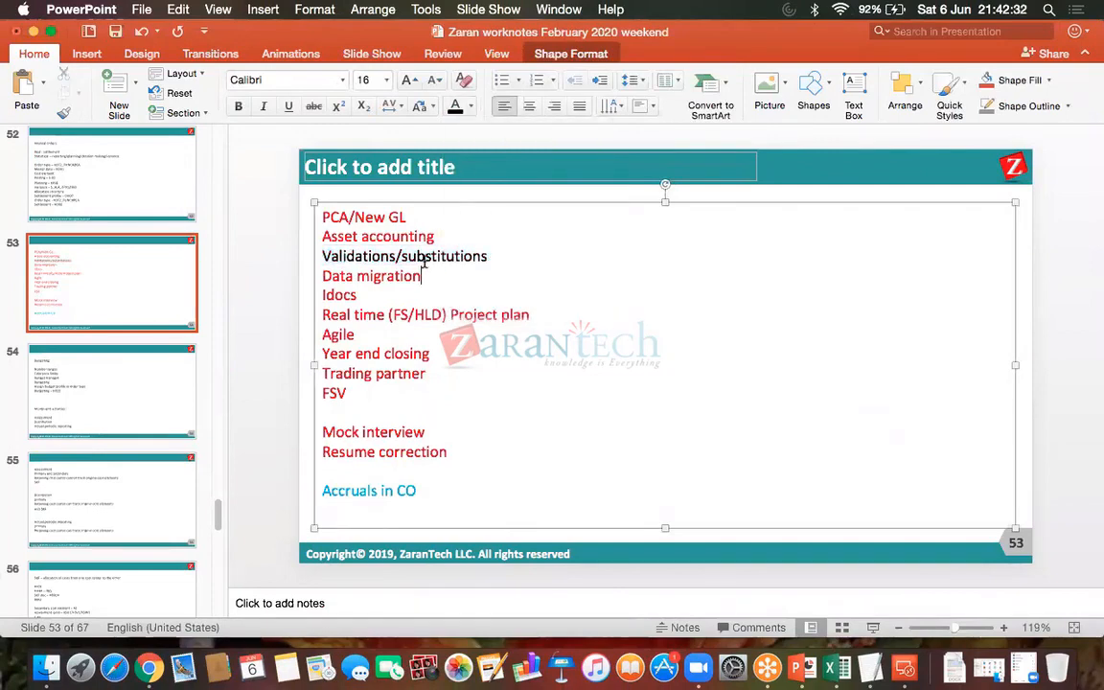